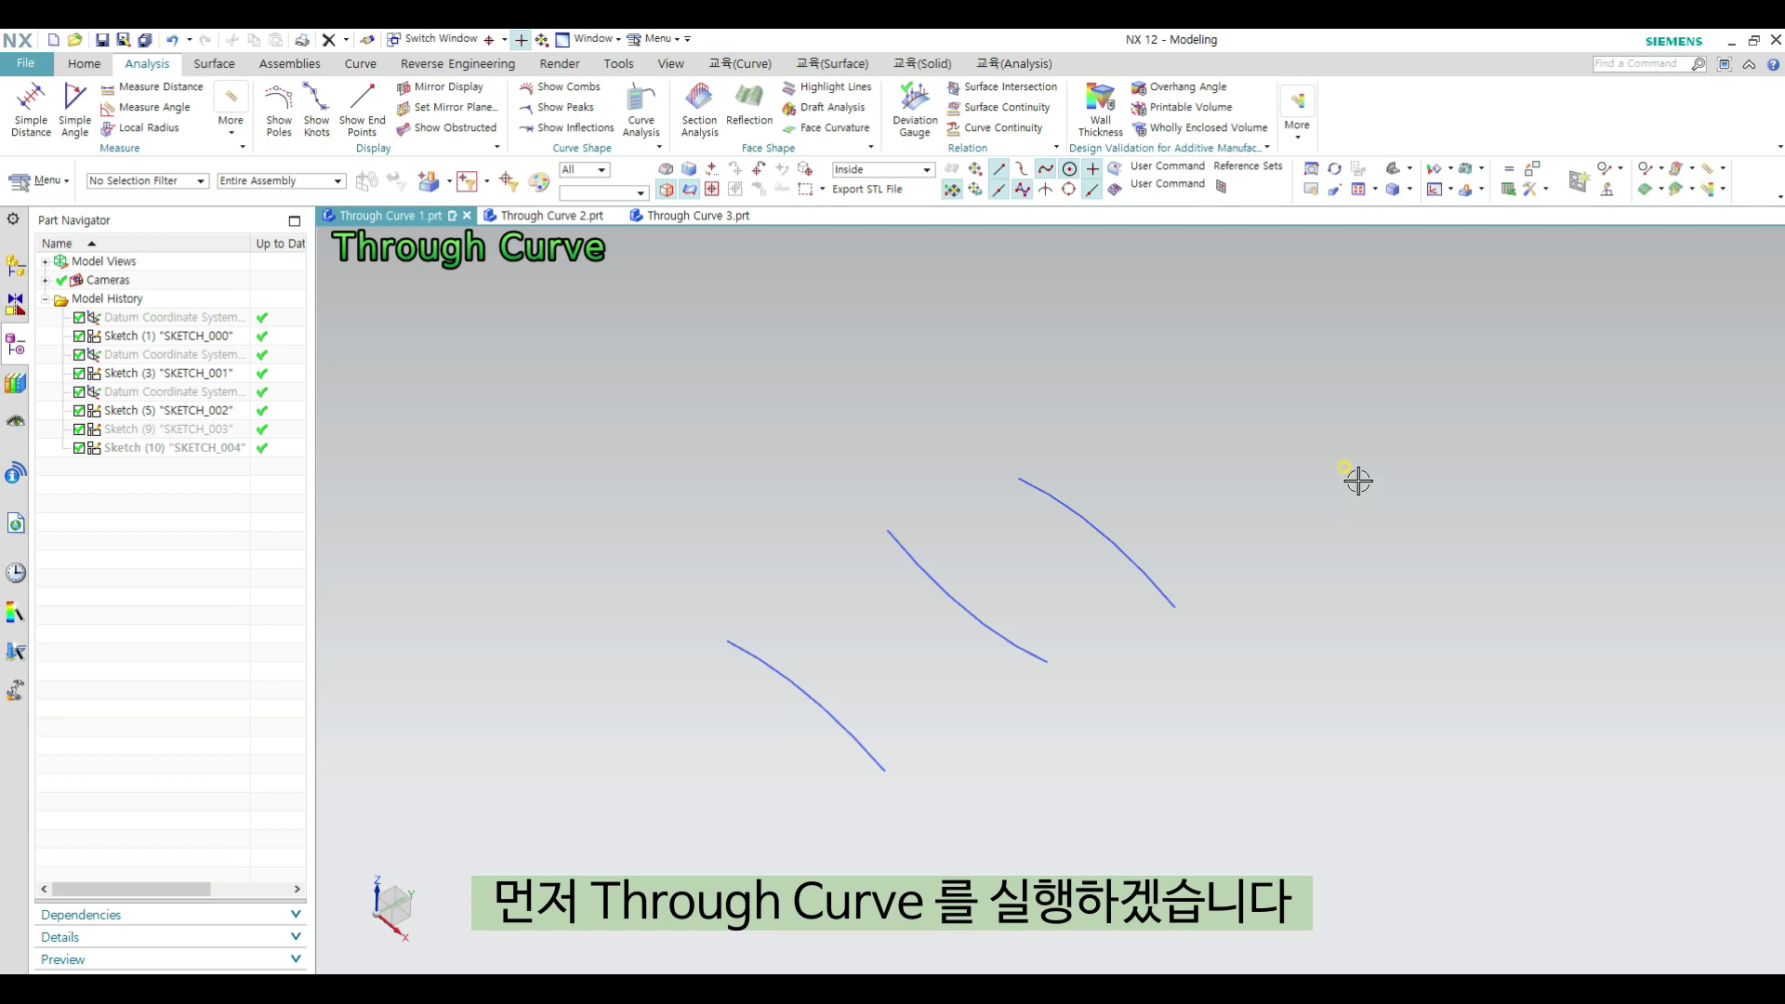
Step: Start the Through Curves command and reset its options to the defaults
ctrl+shift+click(1316, 457)
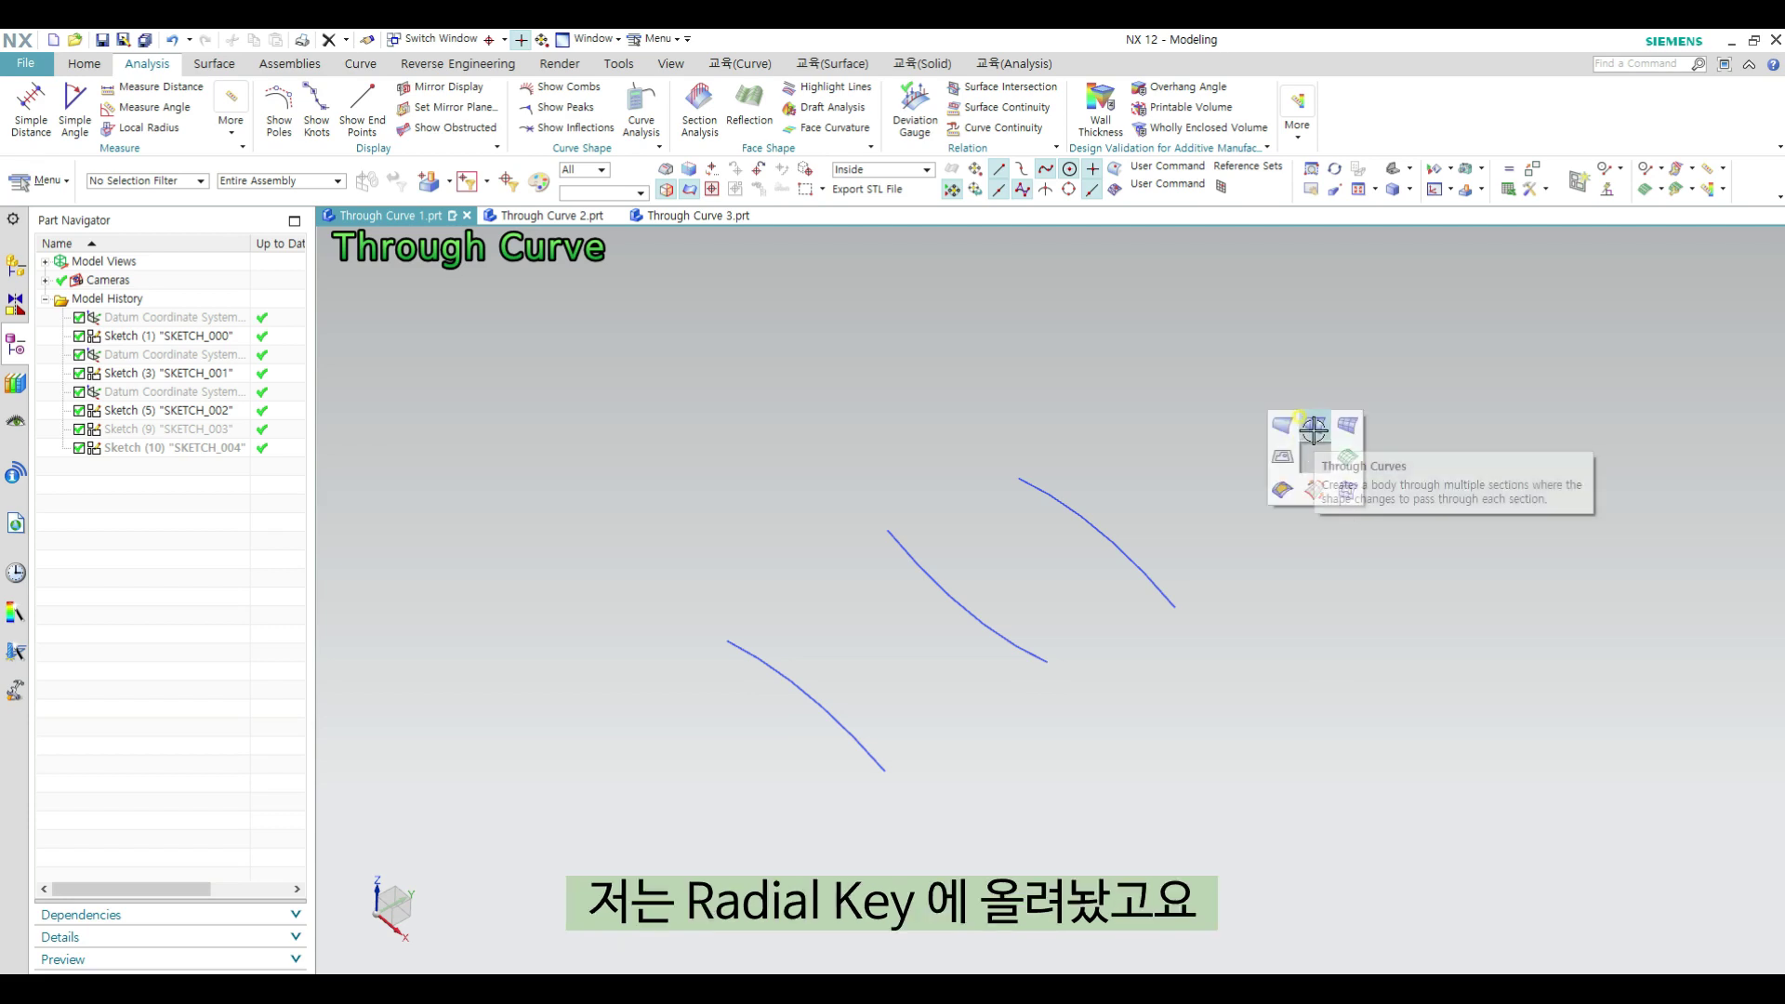
click(1314, 430)
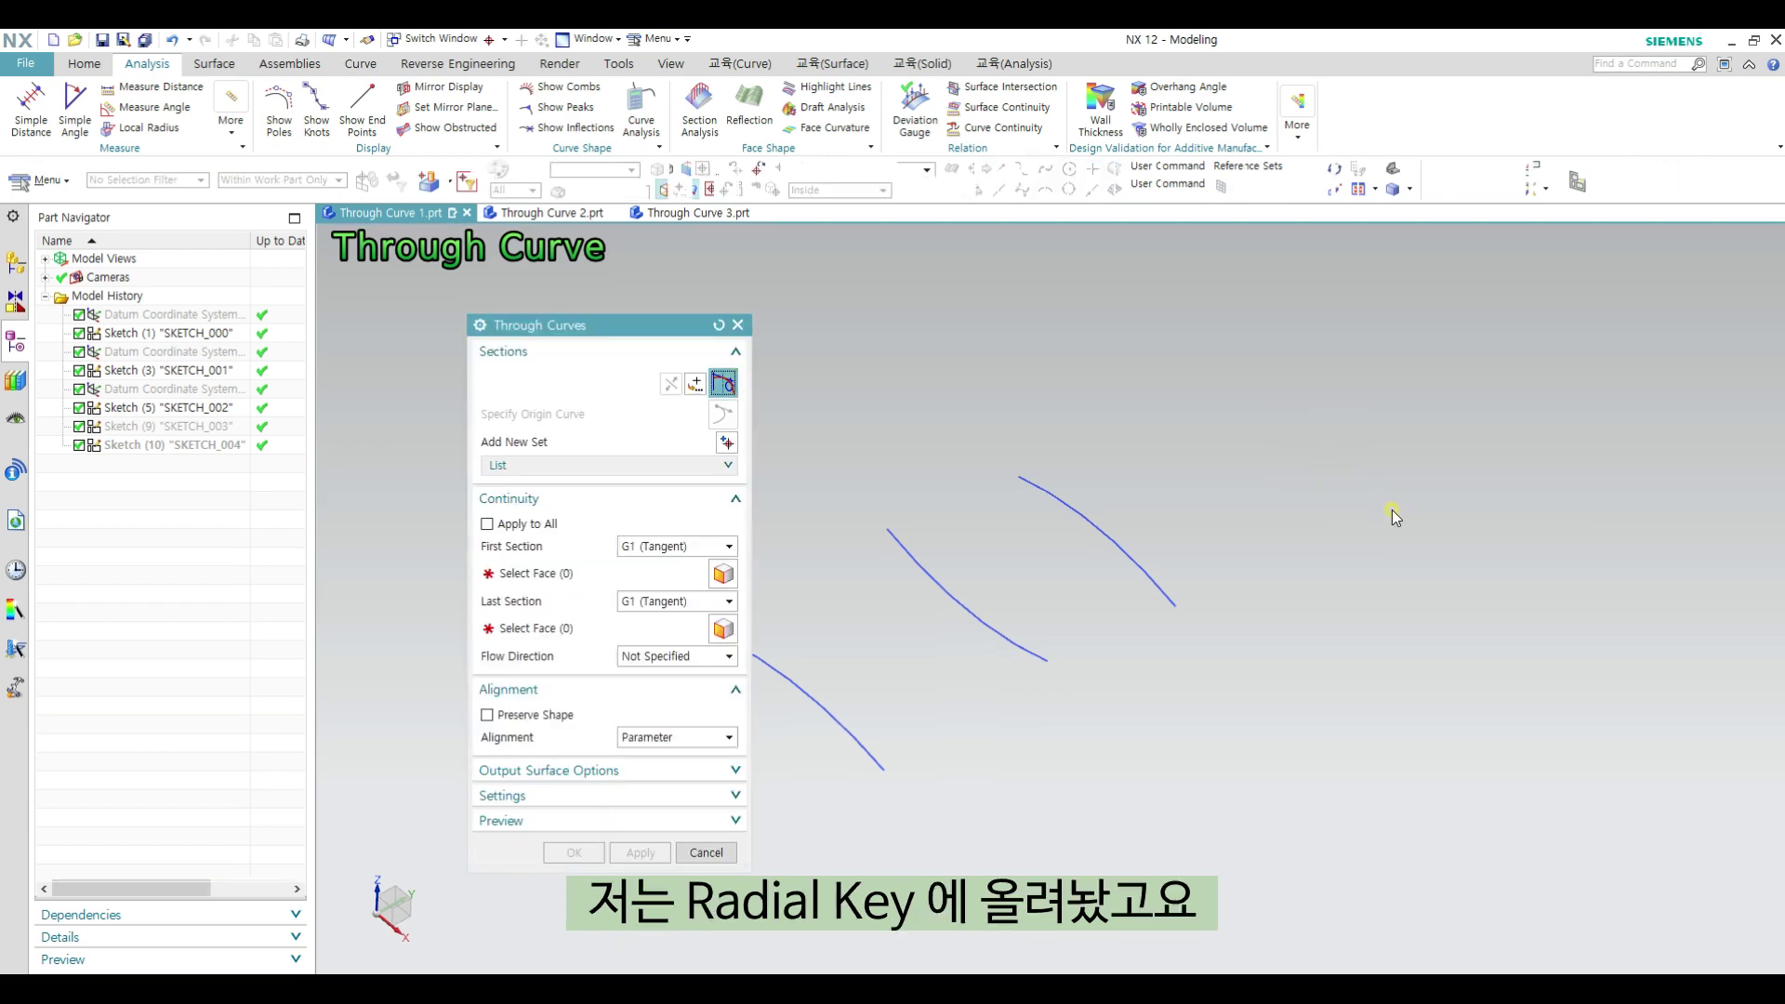
drag(599, 330, 1501, 311)
click(1618, 305)
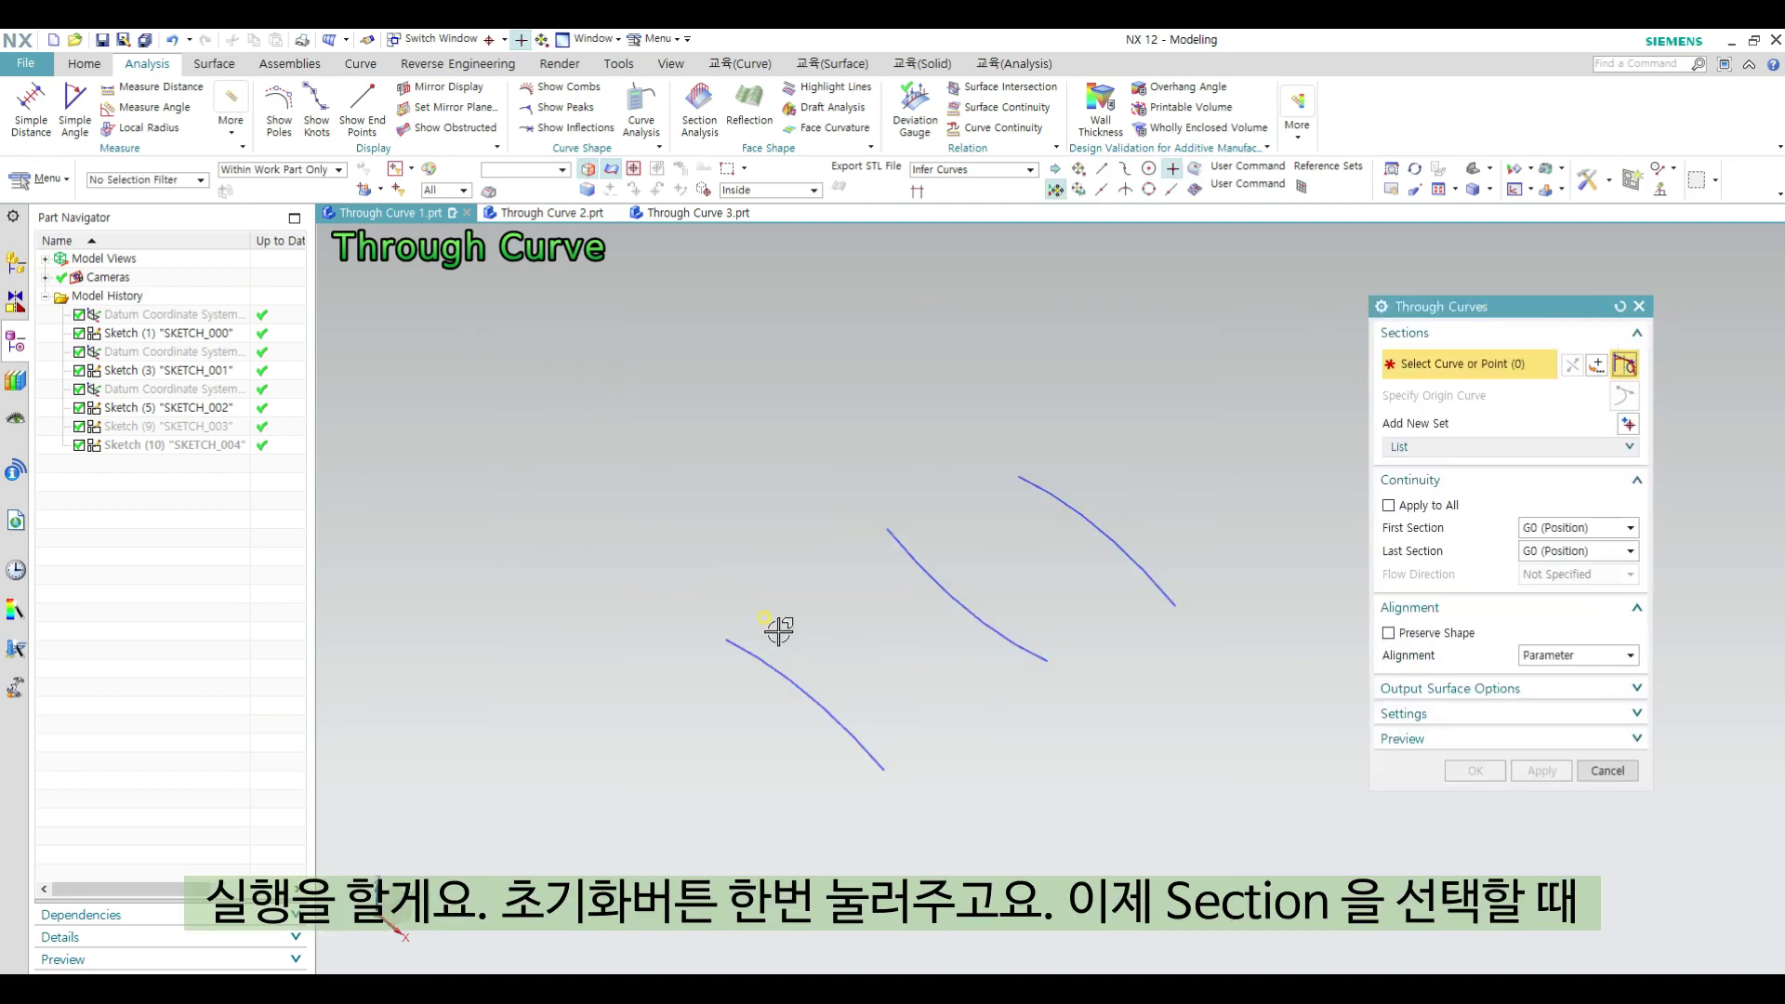
middle_drag(780, 626, 845, 633)
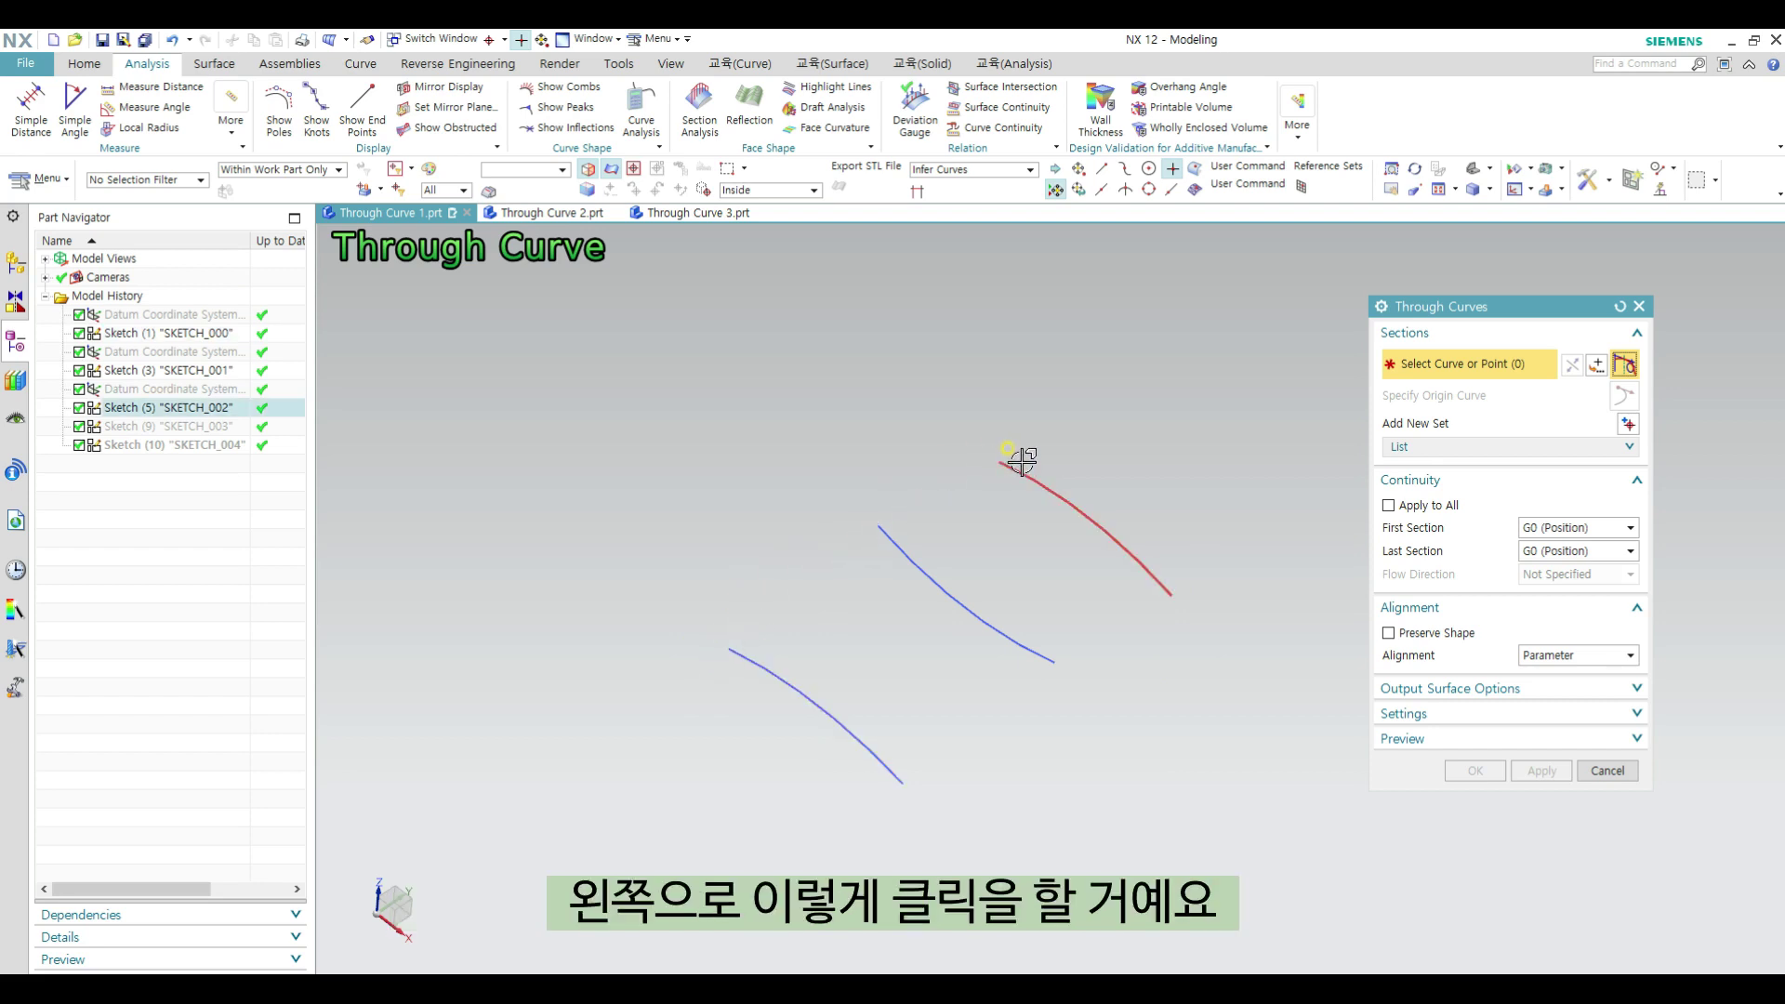
Step: Create a Through Curves surface from the three sketch curves, front to rear, adding each as a separate section set picked near matching ends
click(731, 651)
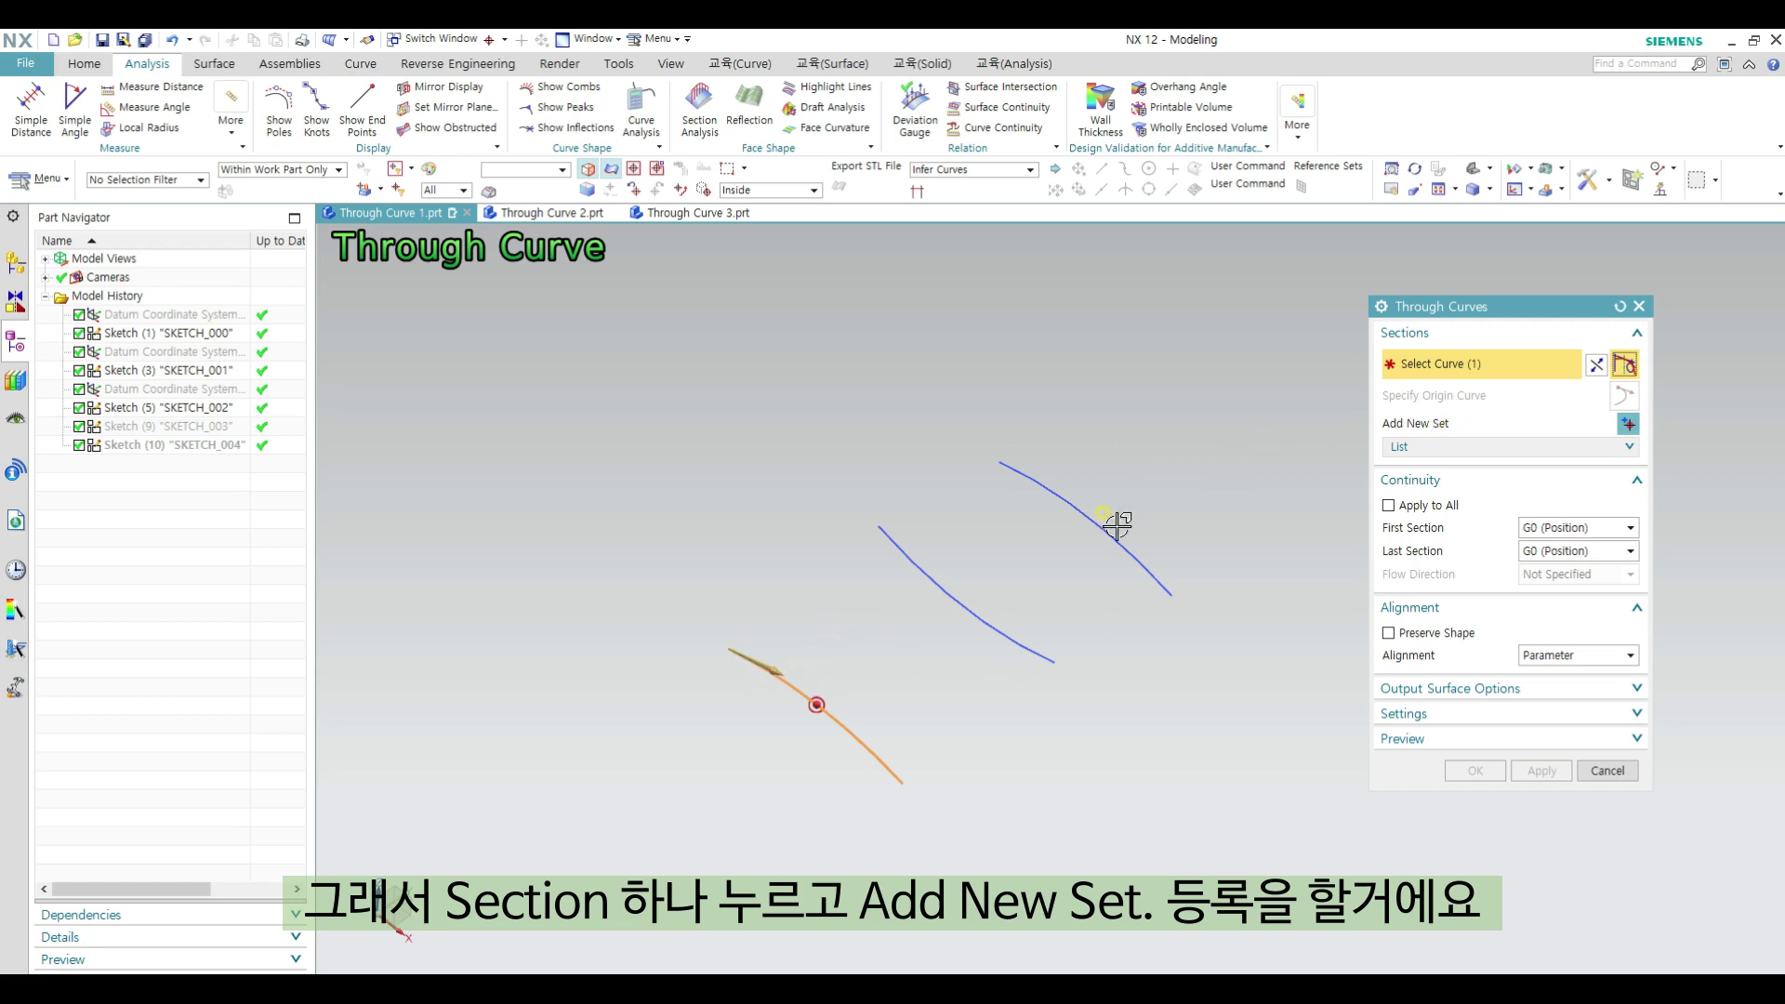
click(1626, 423)
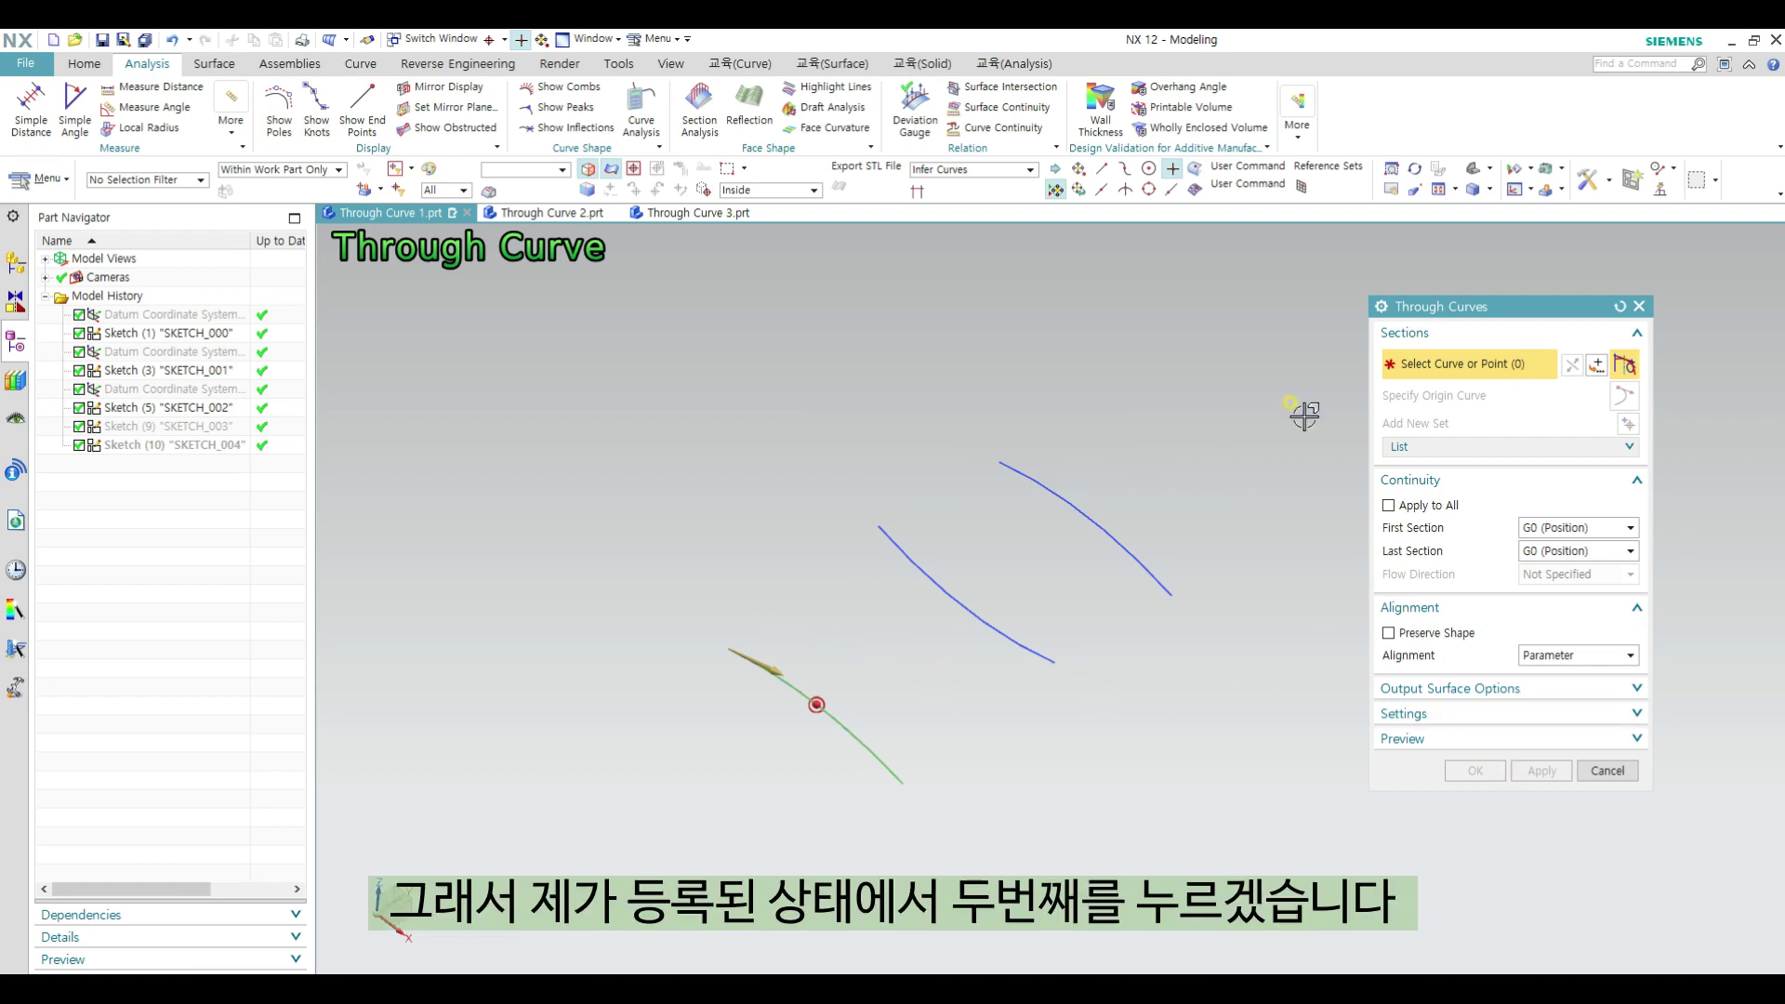
click(883, 530)
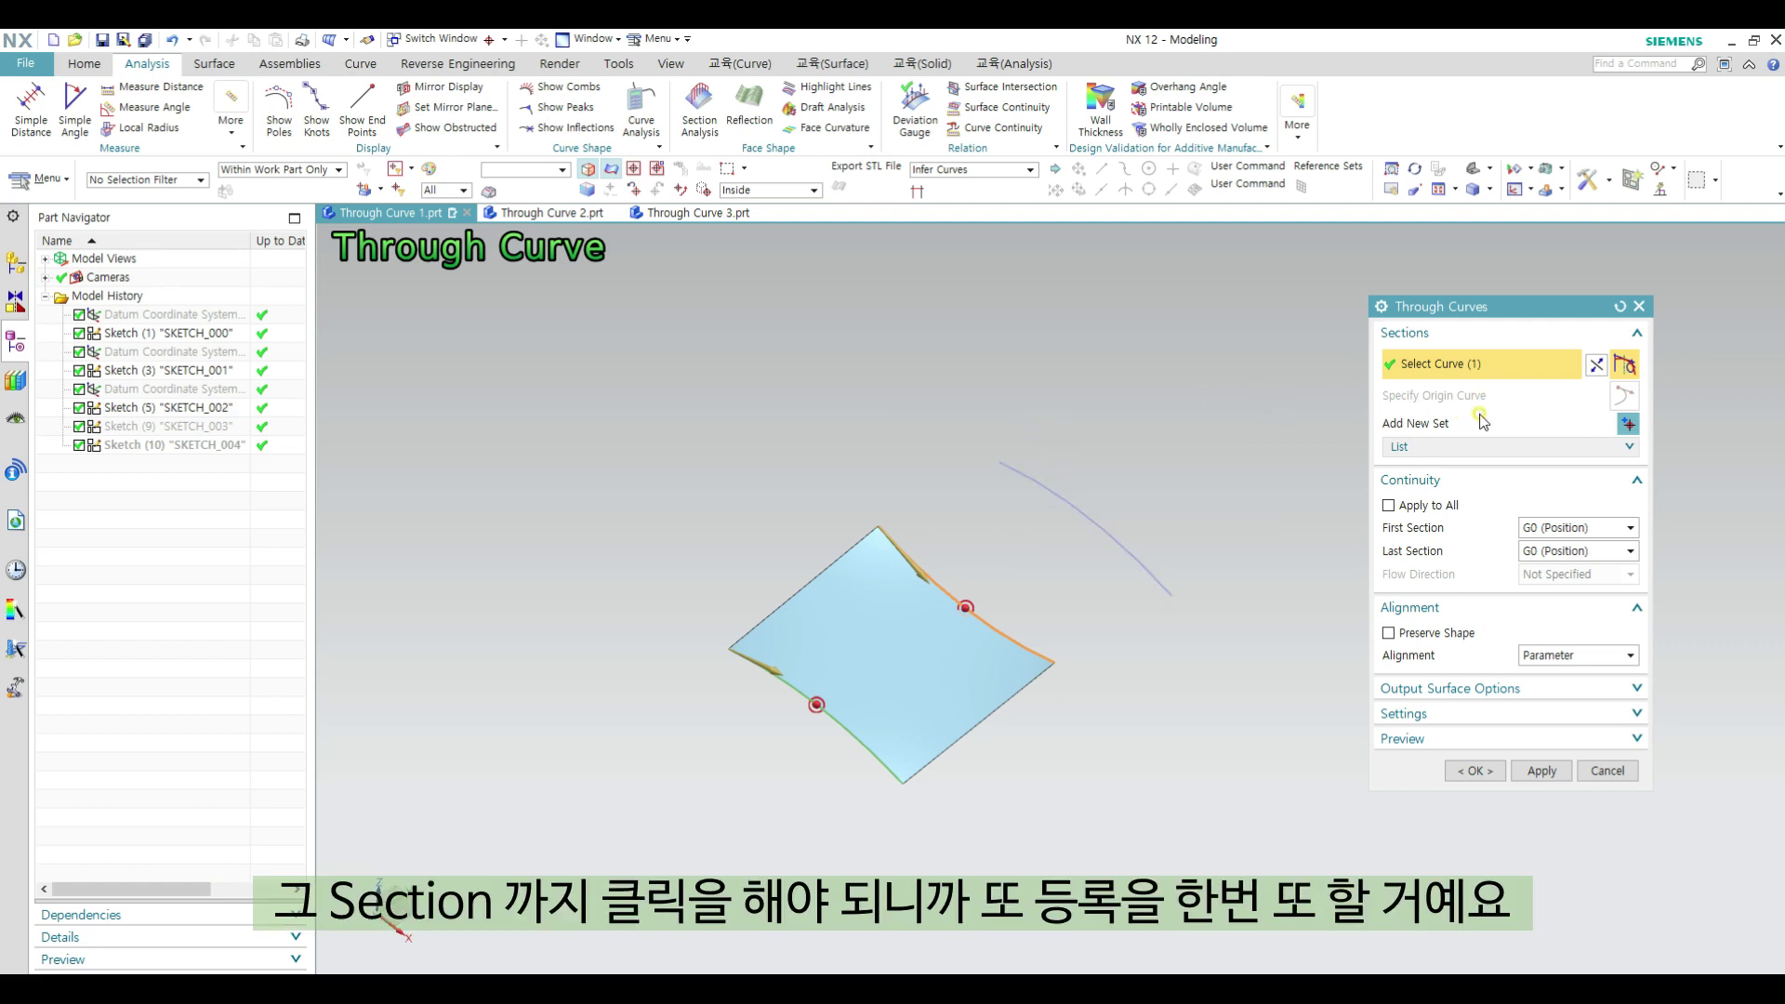
click(1628, 425)
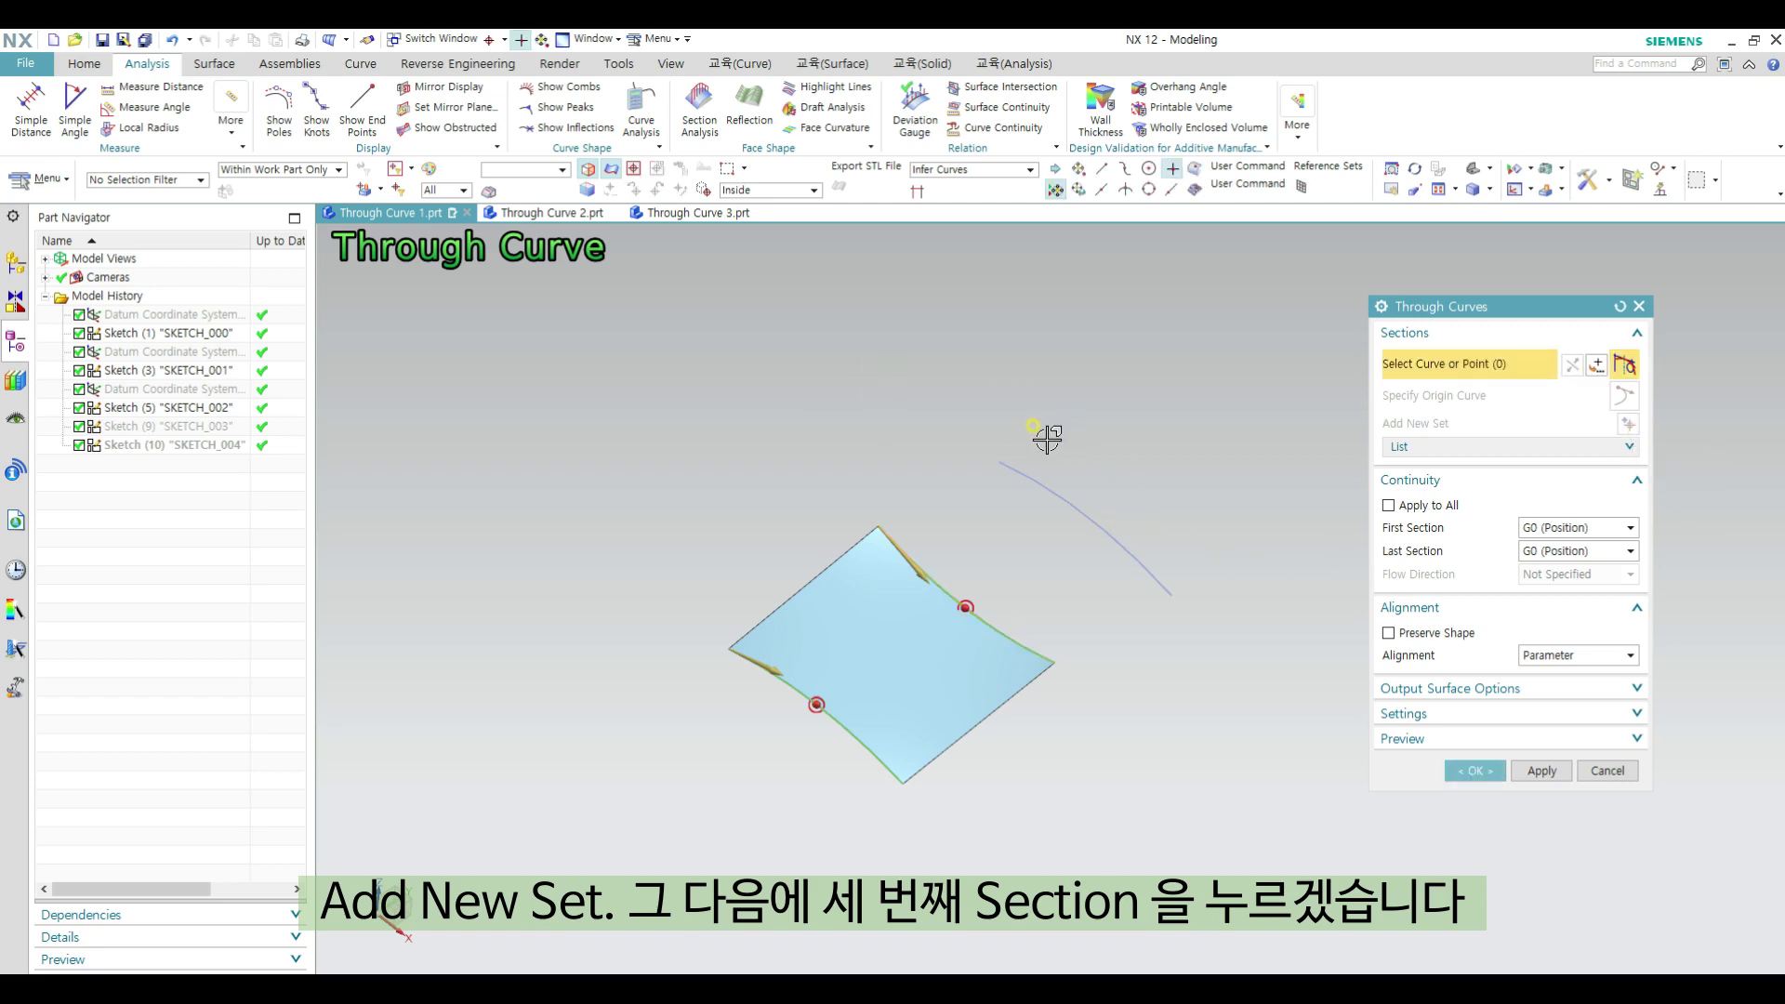
click(1011, 461)
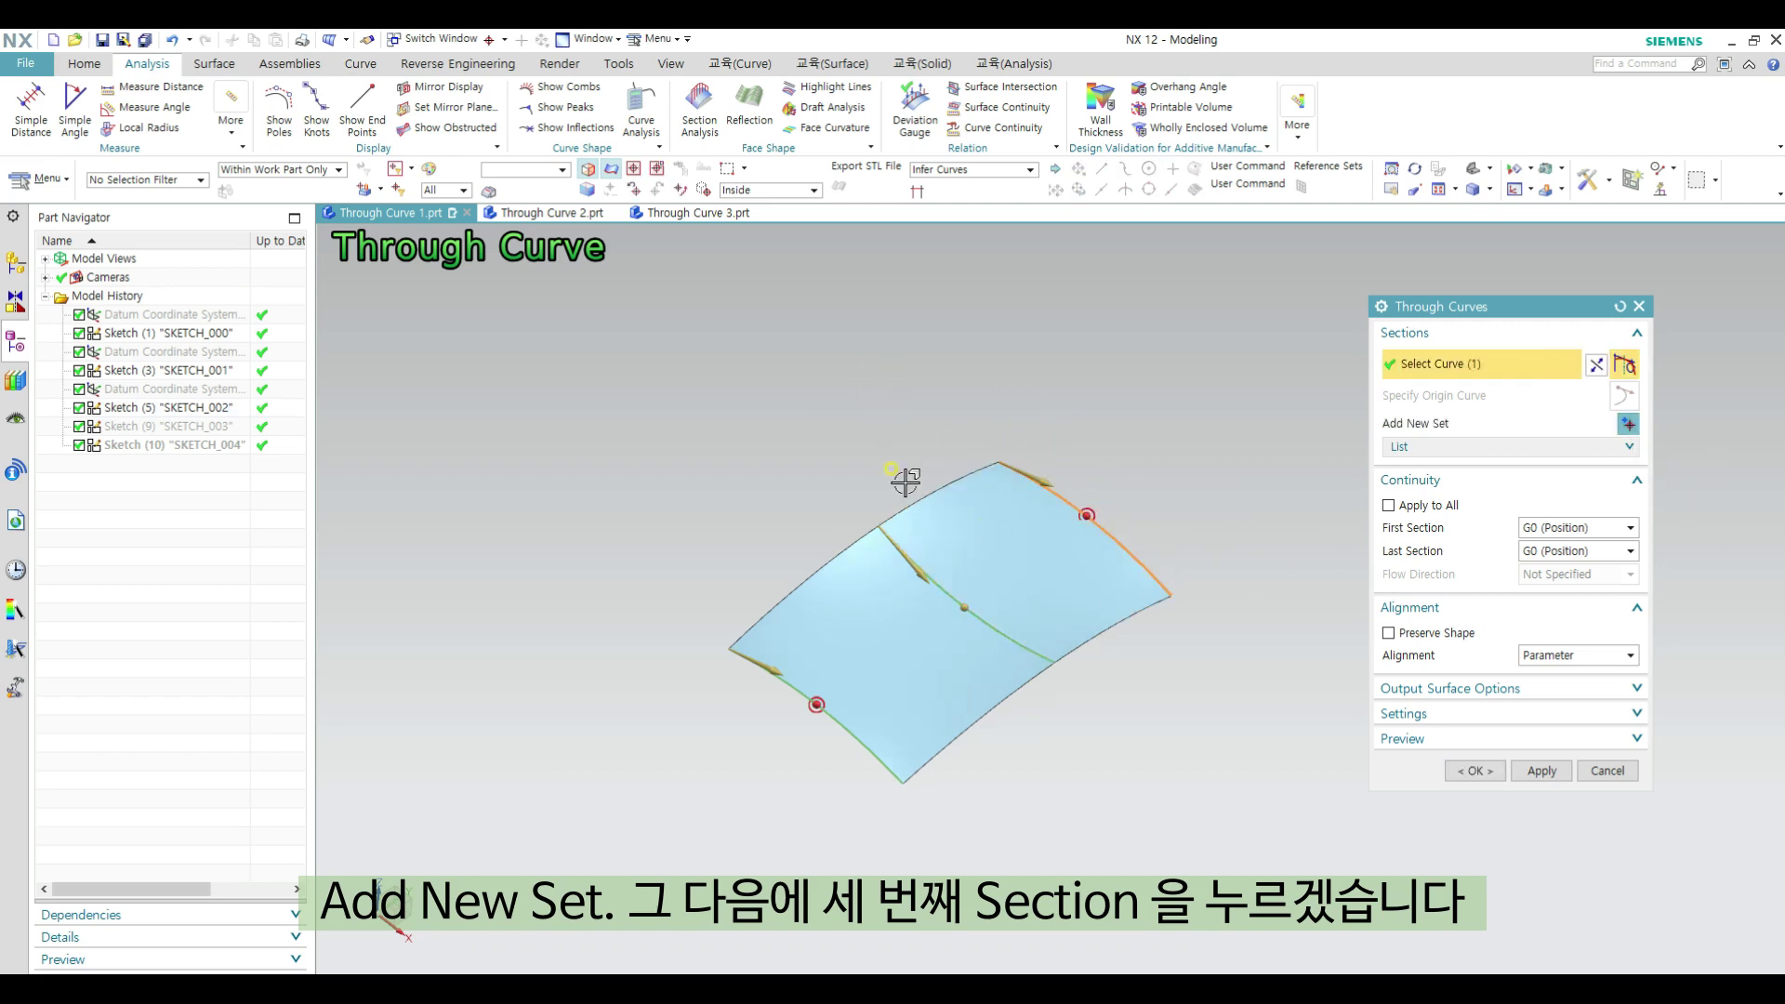
click(1473, 771)
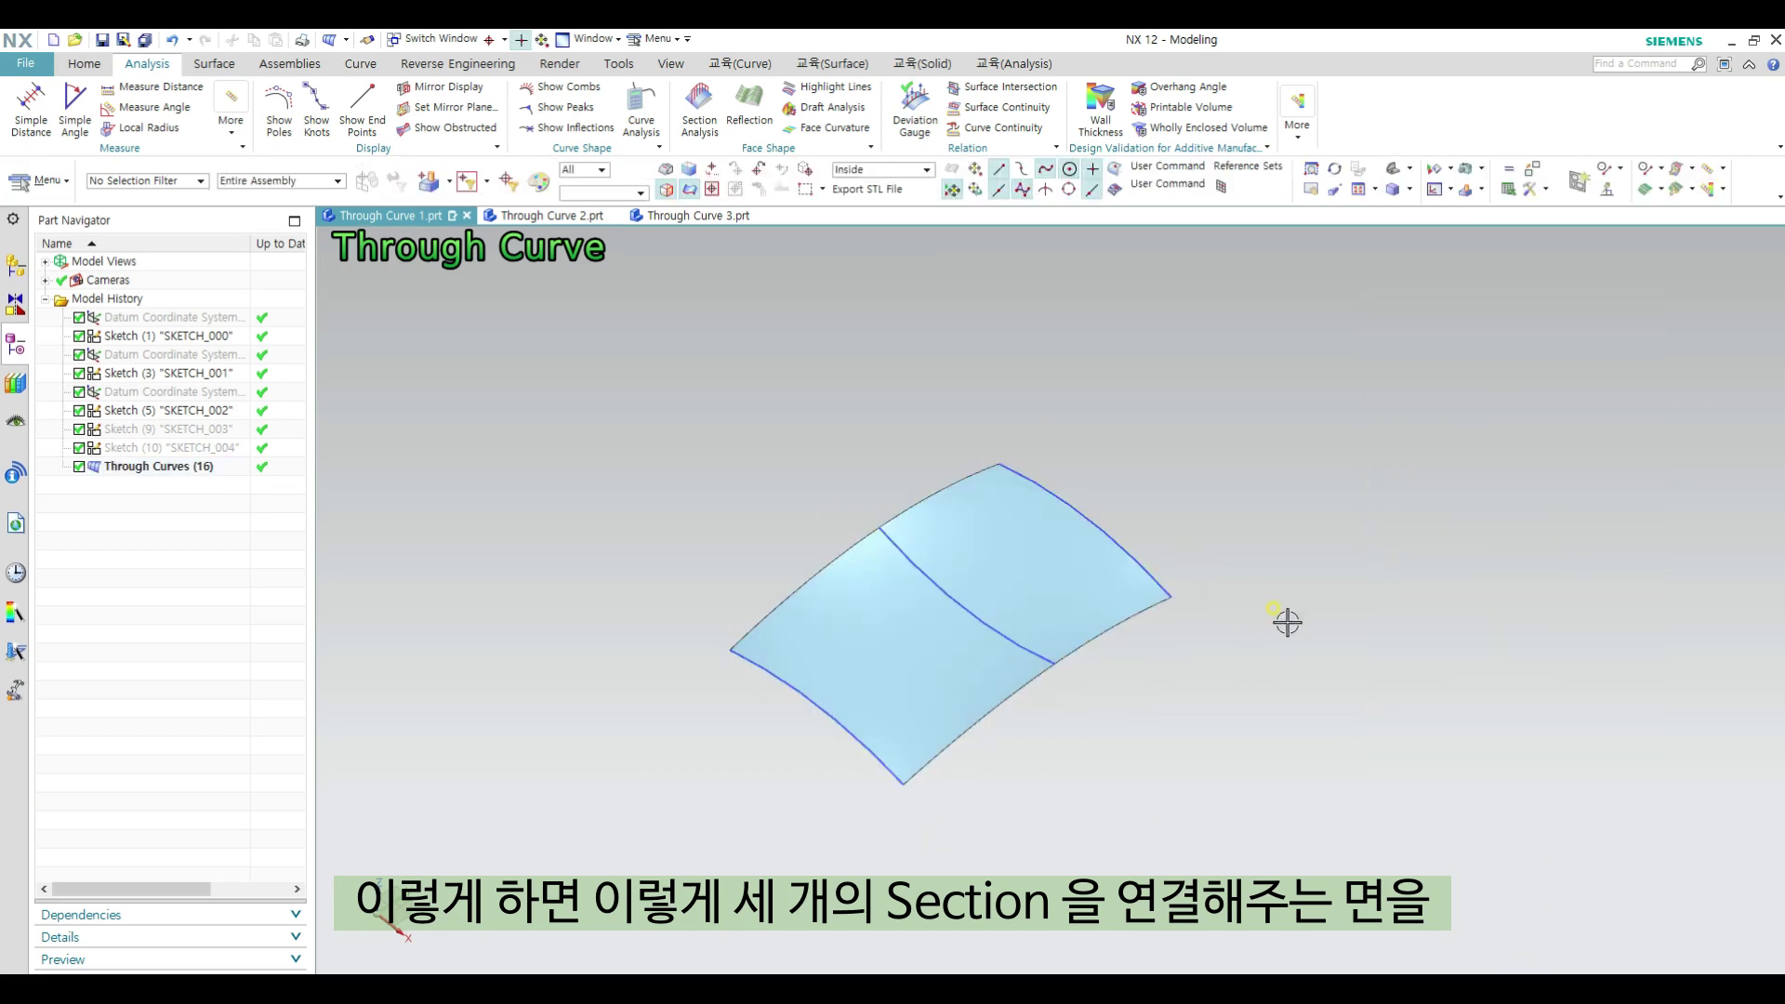
Step: Delete the Through Curves surface, leaving the three sketch curves
mouse_move(1287, 617)
middle_down()
mouse_move(1207, 506)
mouse_move(1231, 601)
mouse_move(1227, 505)
mouse_move(1250, 595)
mouse_move(1279, 582)
mouse_move(1283, 626)
middle_up()
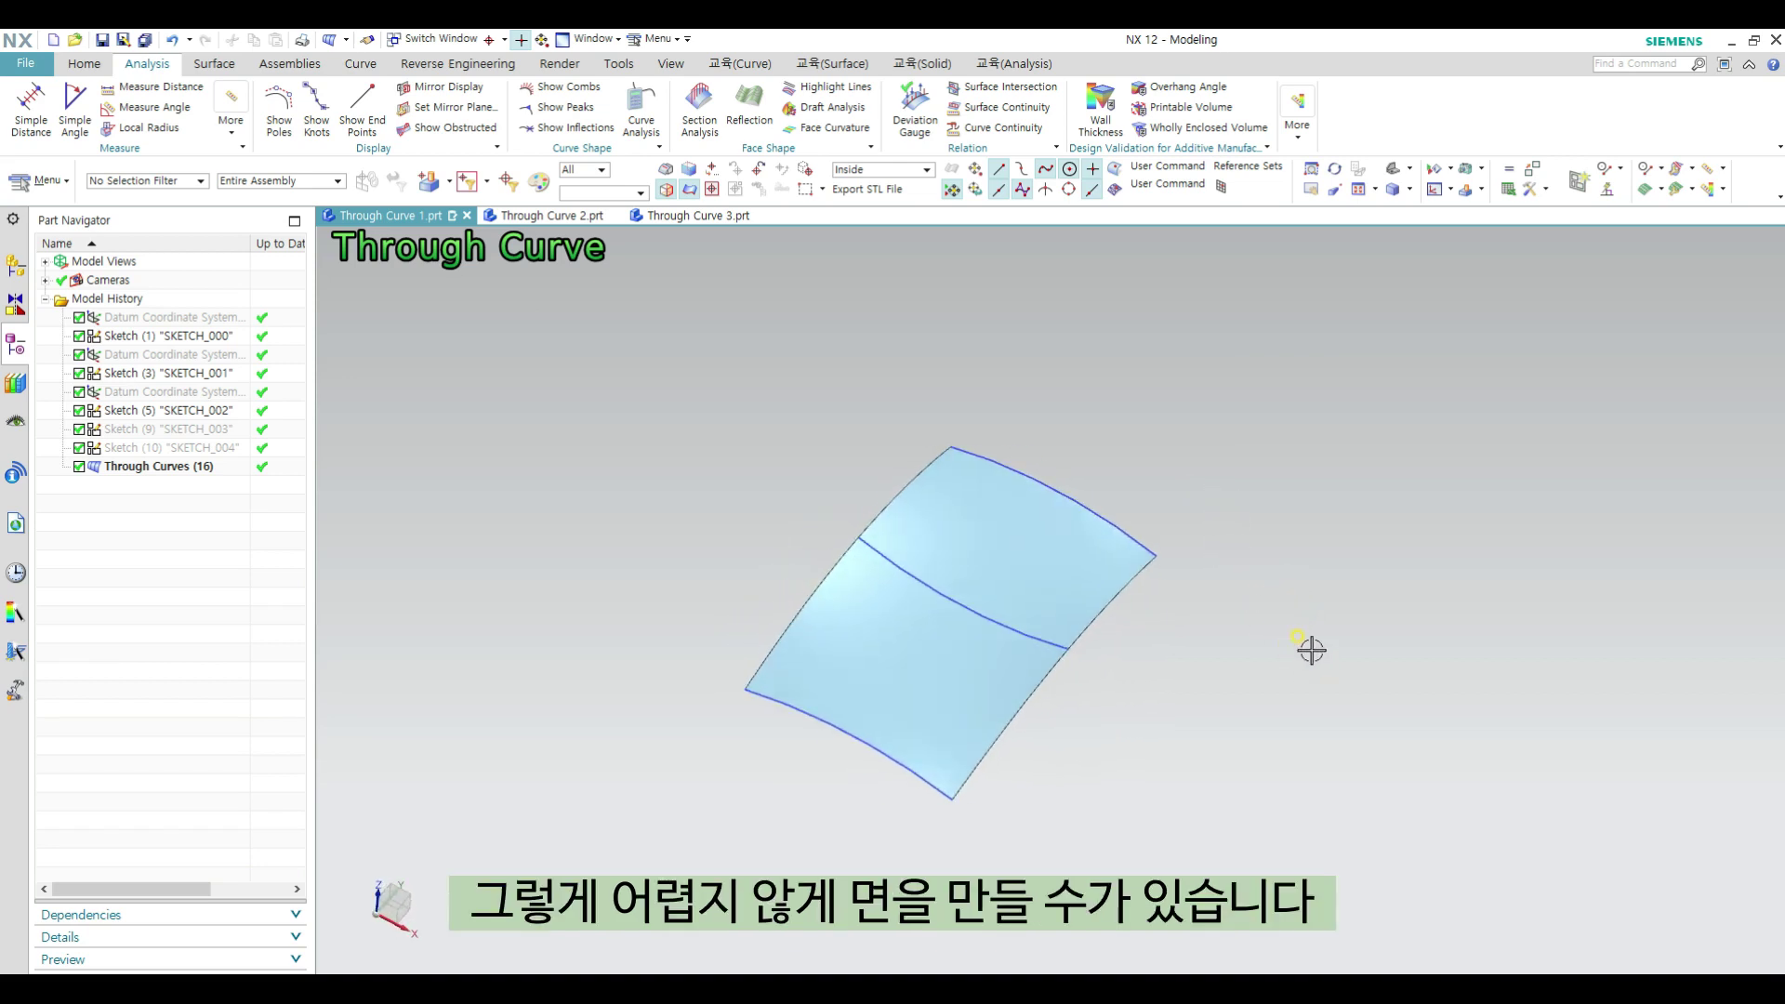
click(924, 645)
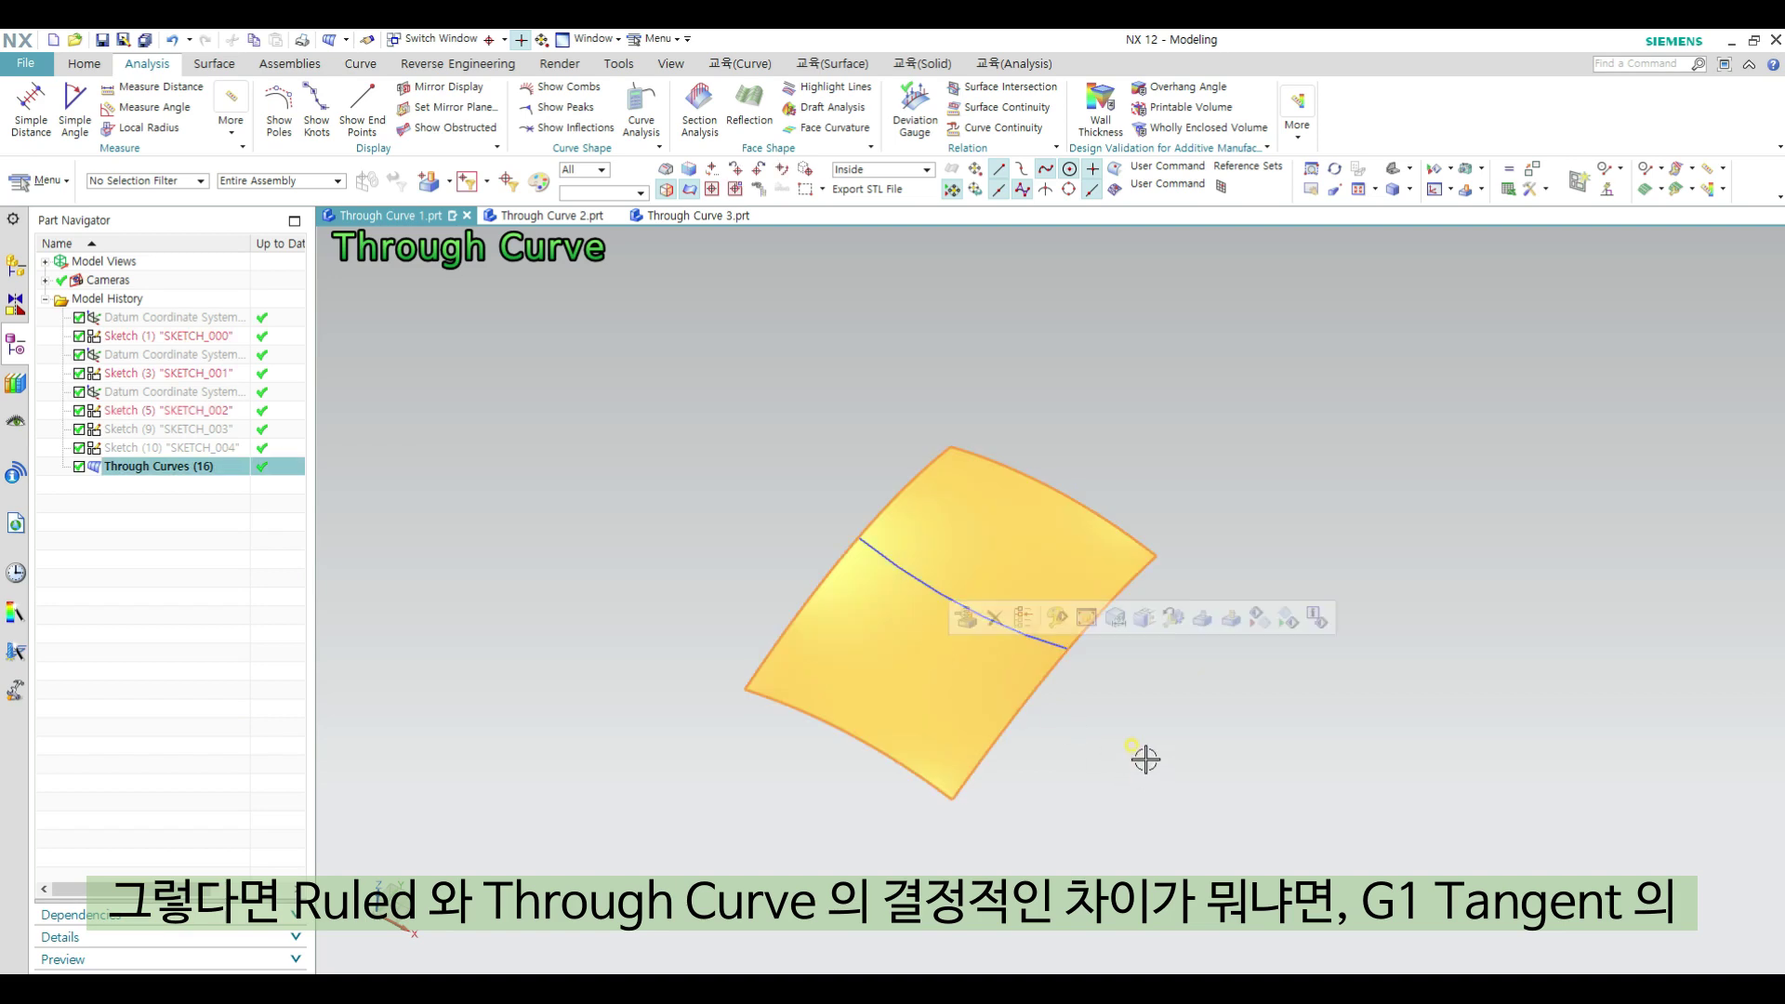
key(Delete)
mouse_move(1036, 689)
middle_down()
mouse_move(1004, 610)
mouse_move(1064, 661)
mouse_move(1027, 635)
mouse_move(1028, 669)
middle_up()
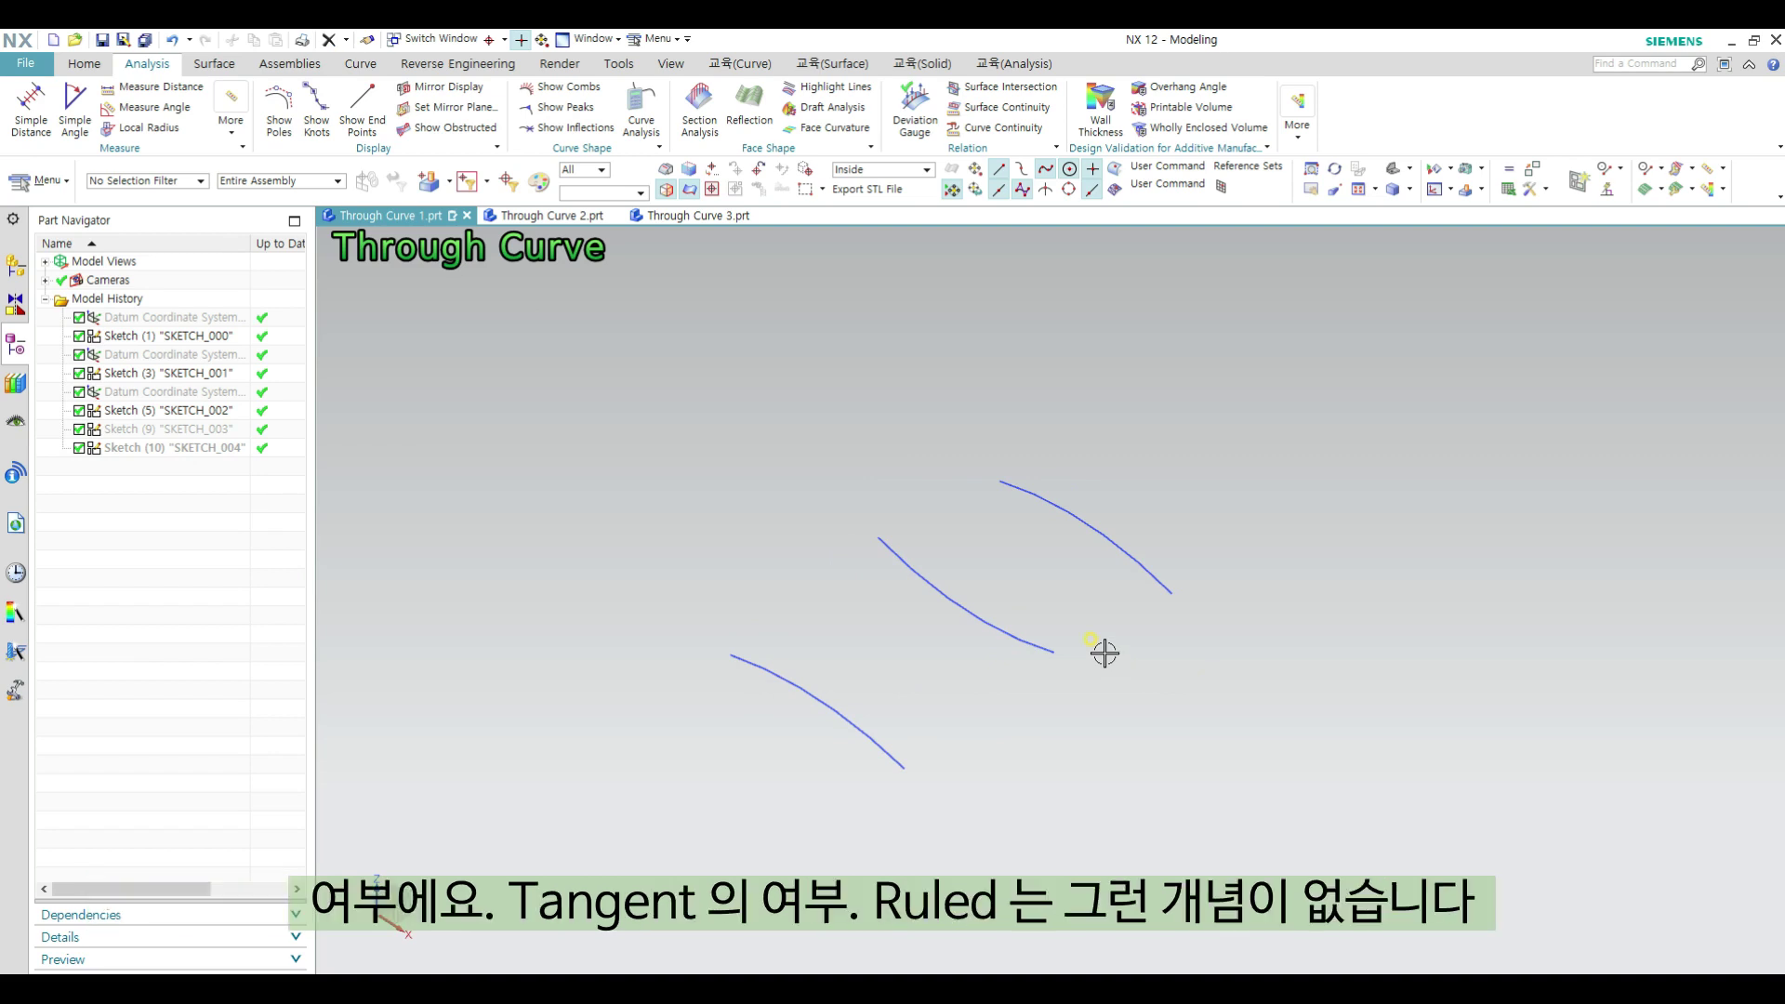
mouse_move(1105, 653)
middle_down()
mouse_move(958, 631)
mouse_move(1095, 651)
middle_up()
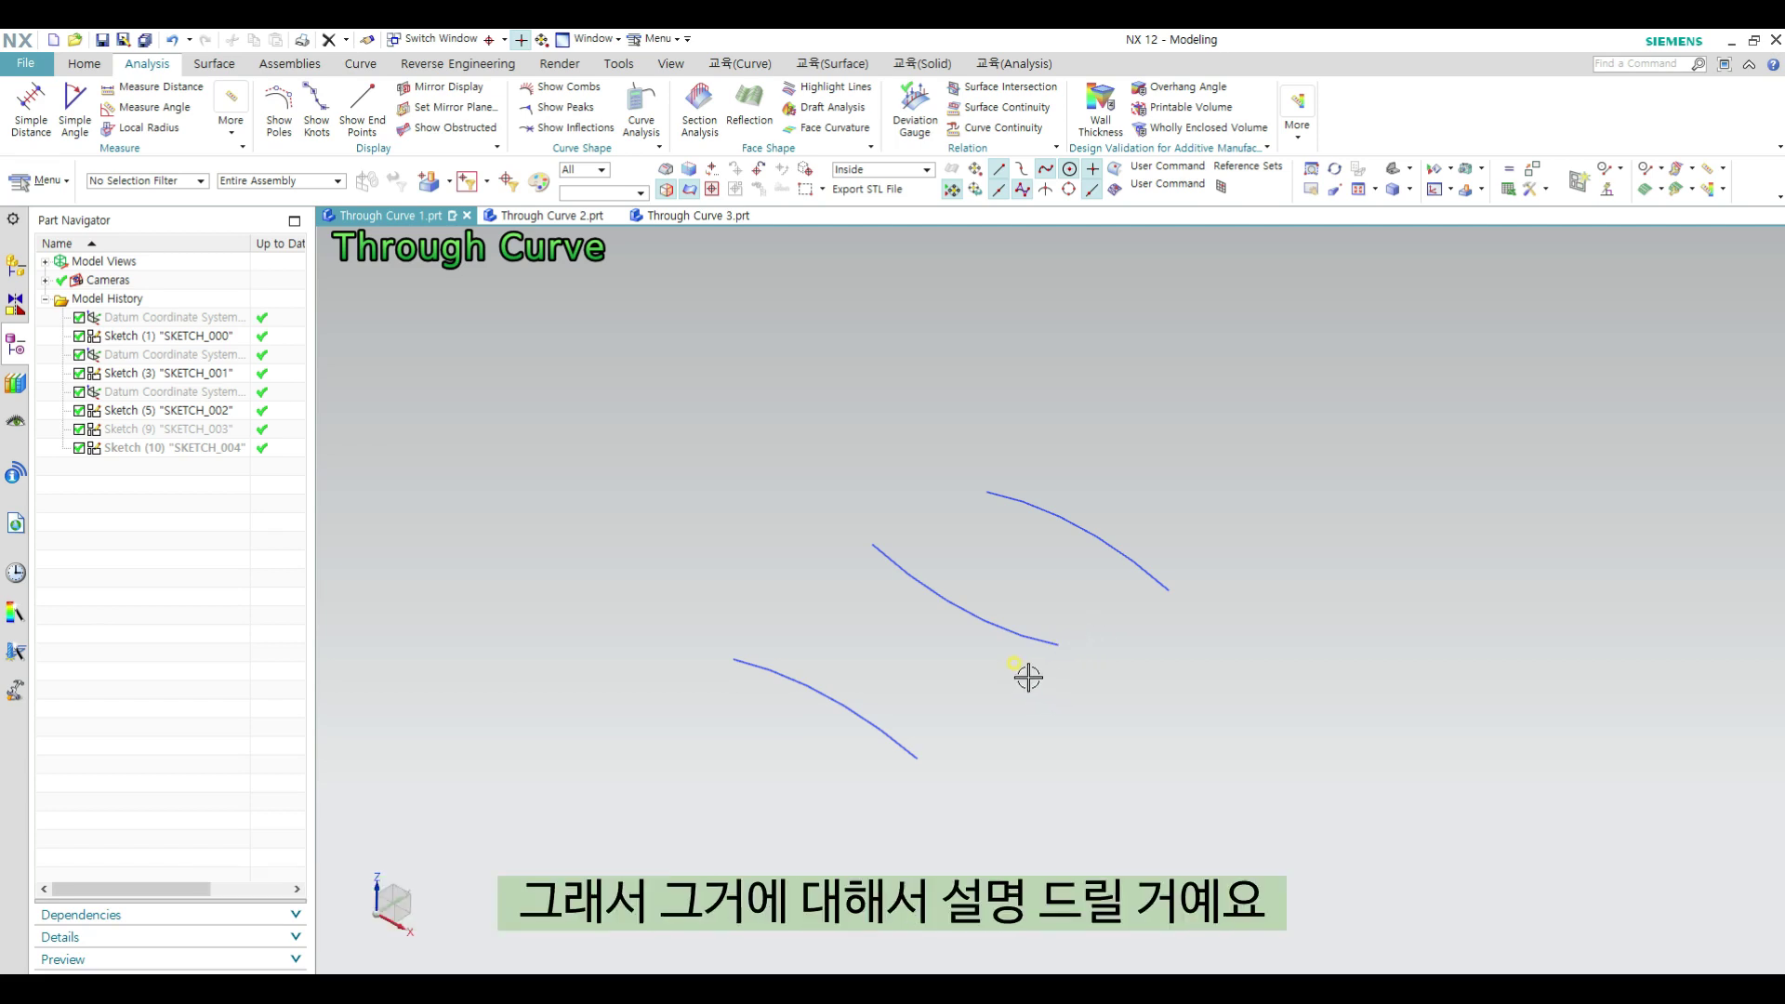
Step: Extrude the front and rear sketch curves 25 mm each as separate sheets extending outward from the middle curve
key(x)
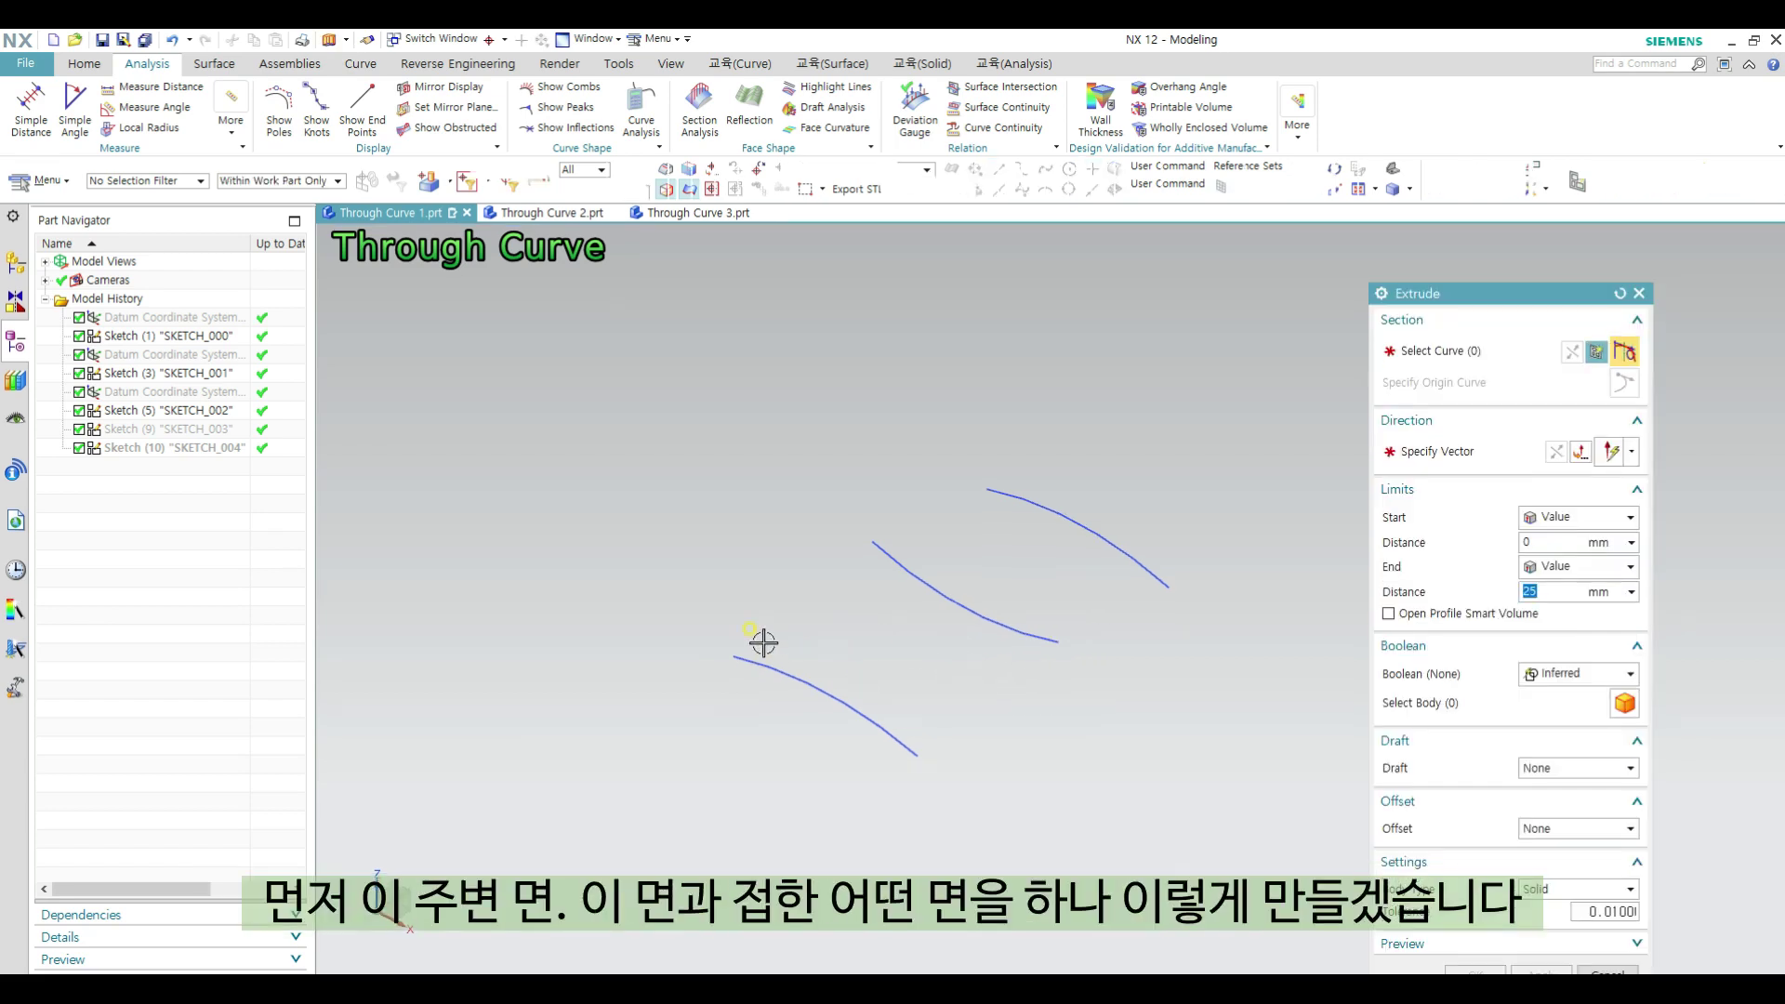
click(746, 663)
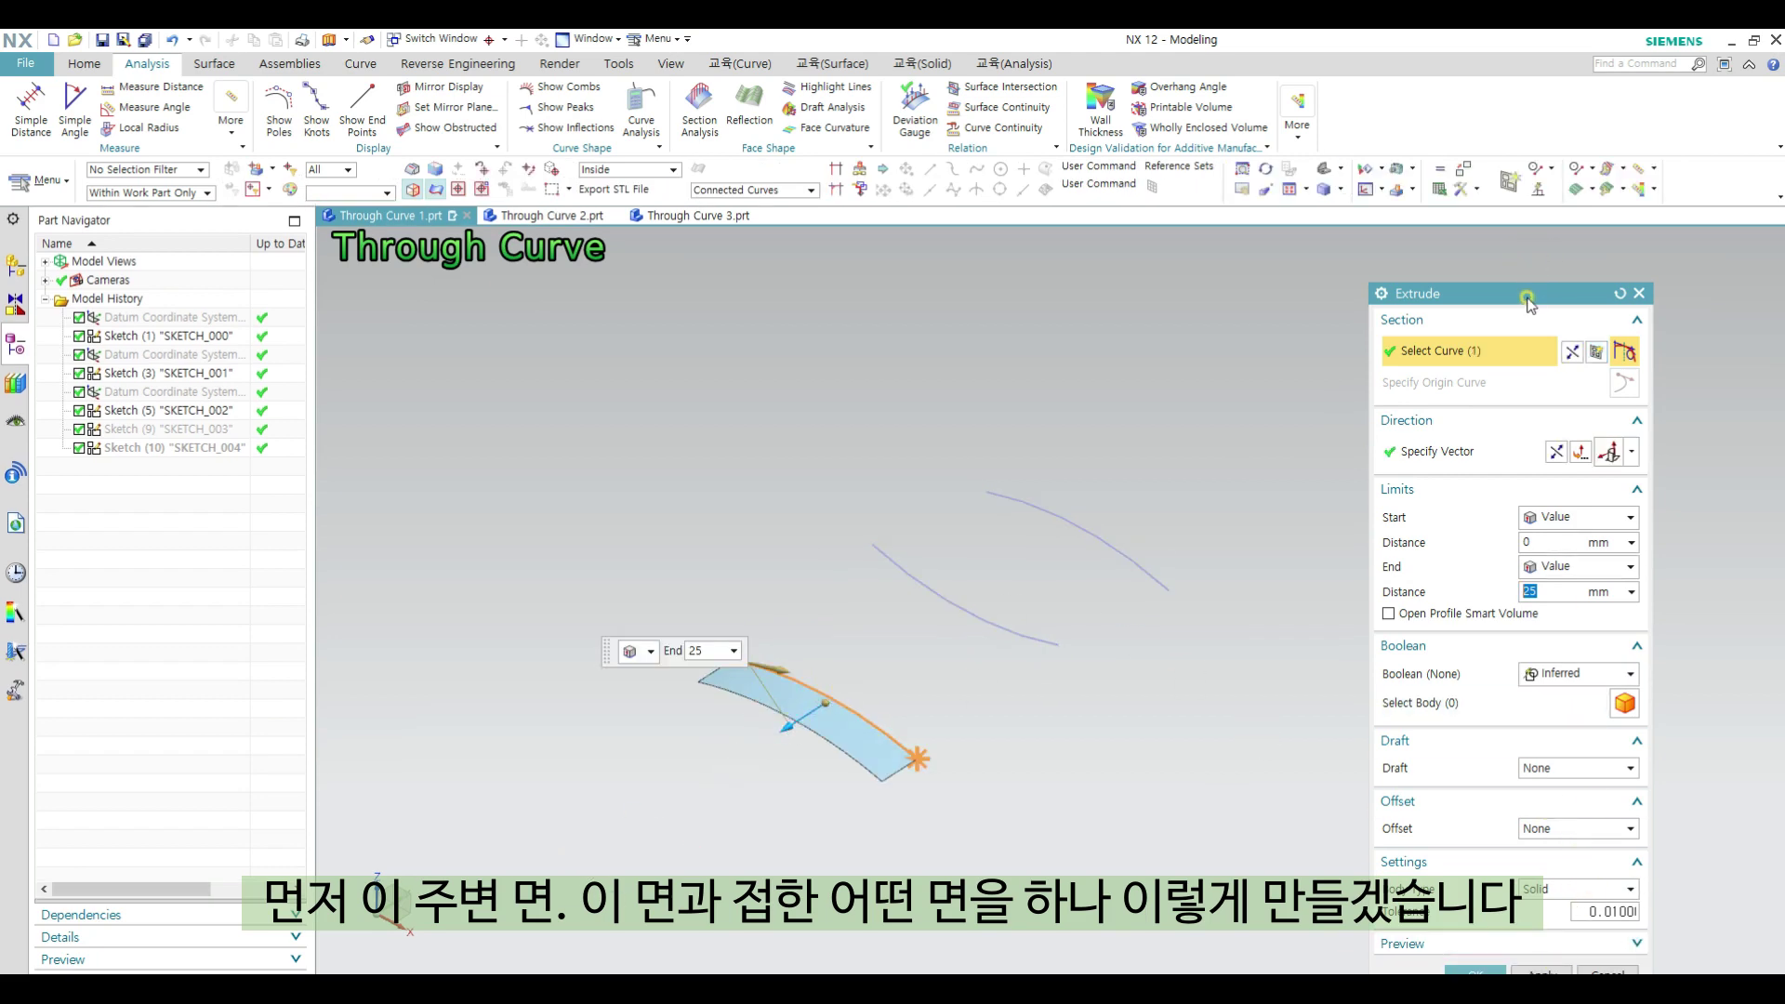
drag(1526, 295, 1540, 263)
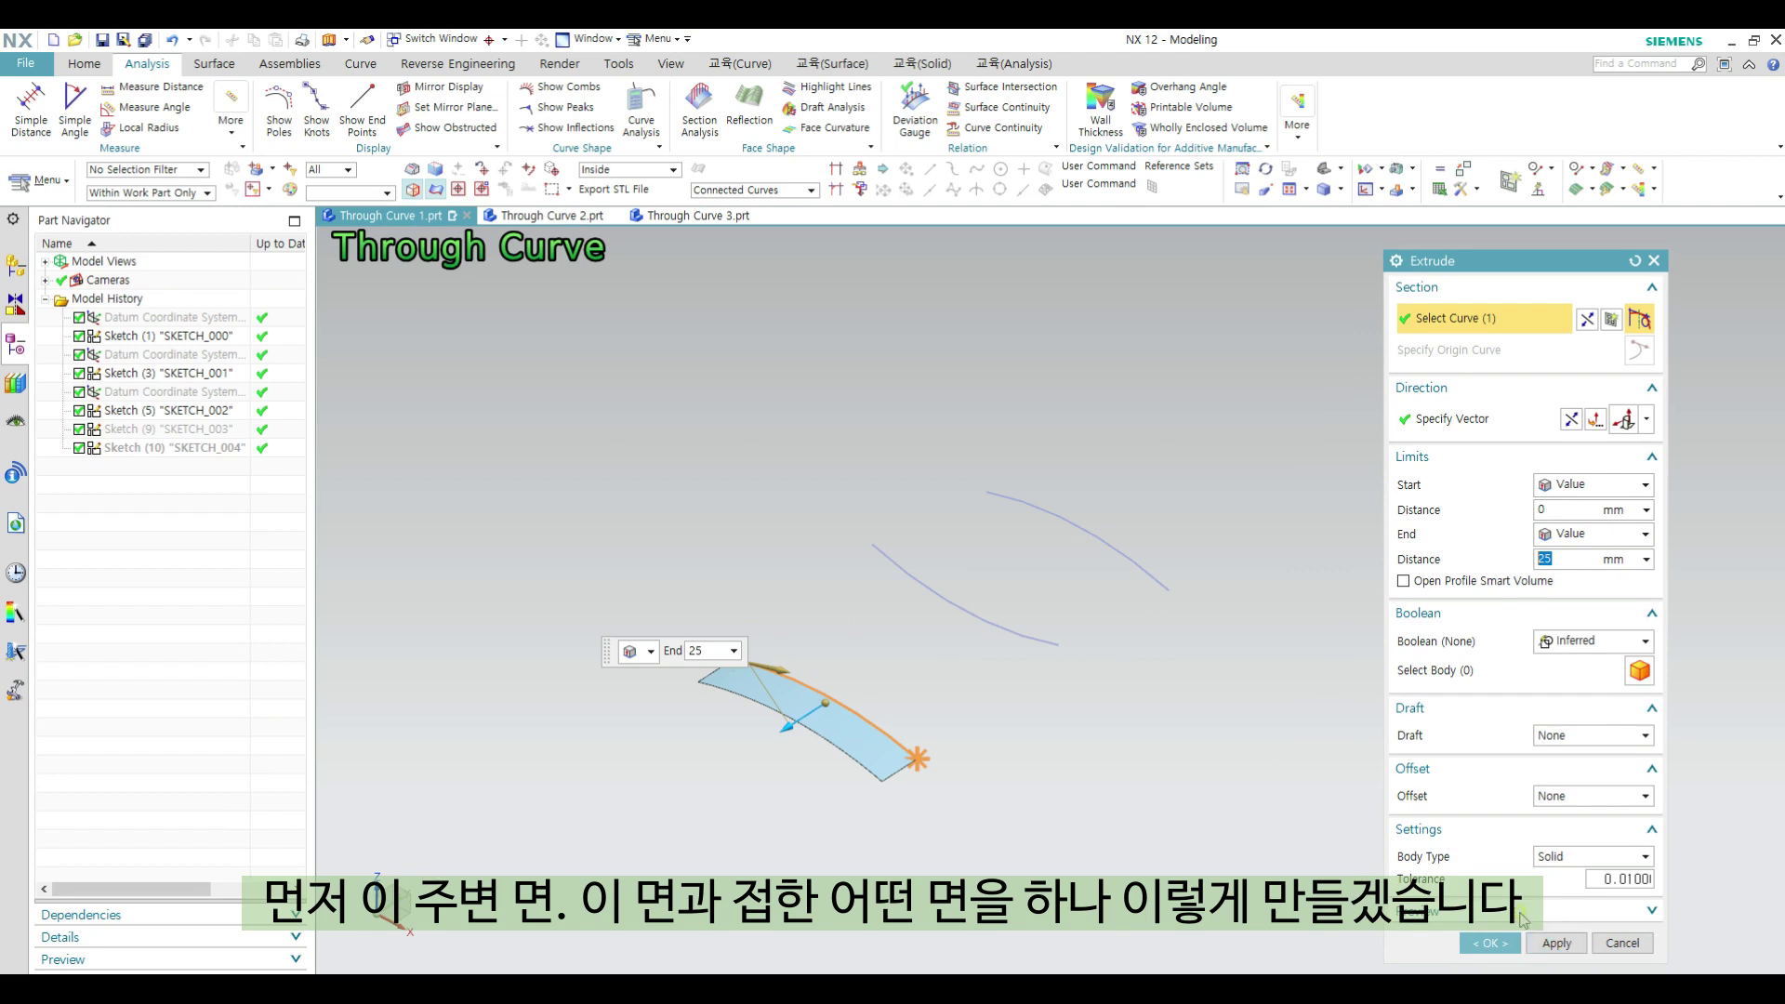
click(1556, 943)
click(1037, 498)
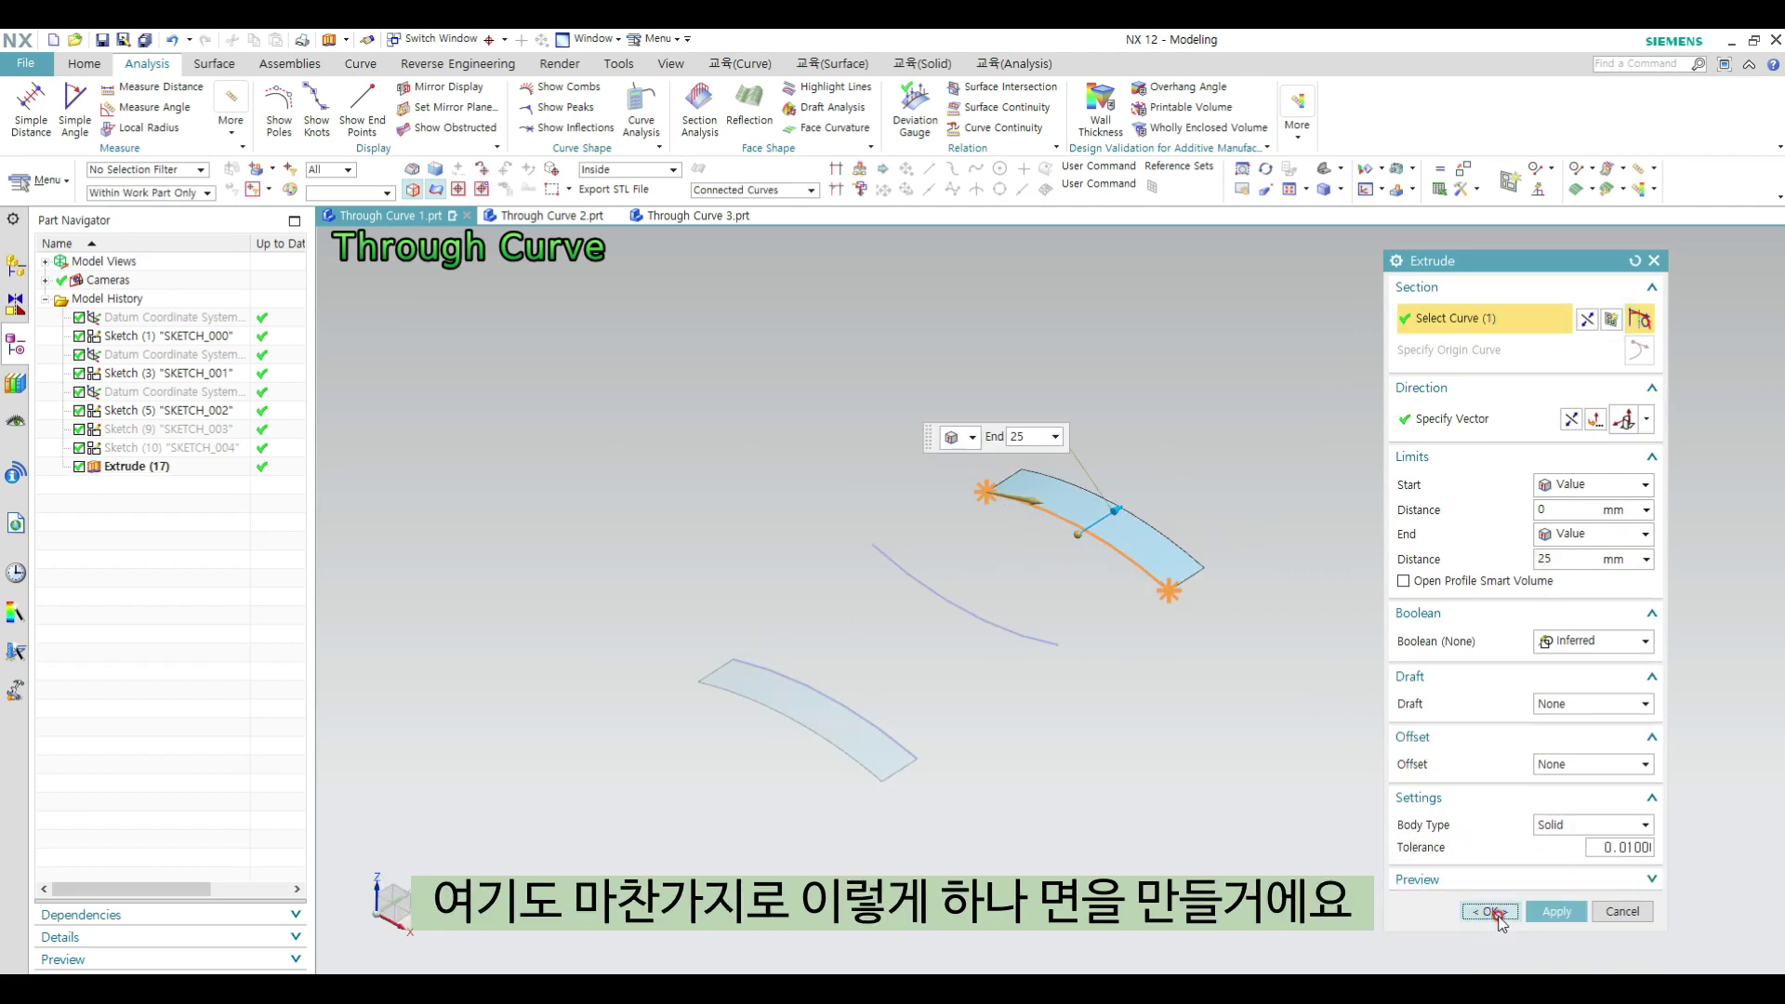
click(1490, 910)
Step: Start Through Curves and define the front, middle and rear sketch curves as three separate sections picked near matching ends
mouse_move(1232, 622)
middle_down()
mouse_move(1195, 586)
mouse_move(1217, 609)
middle_up()
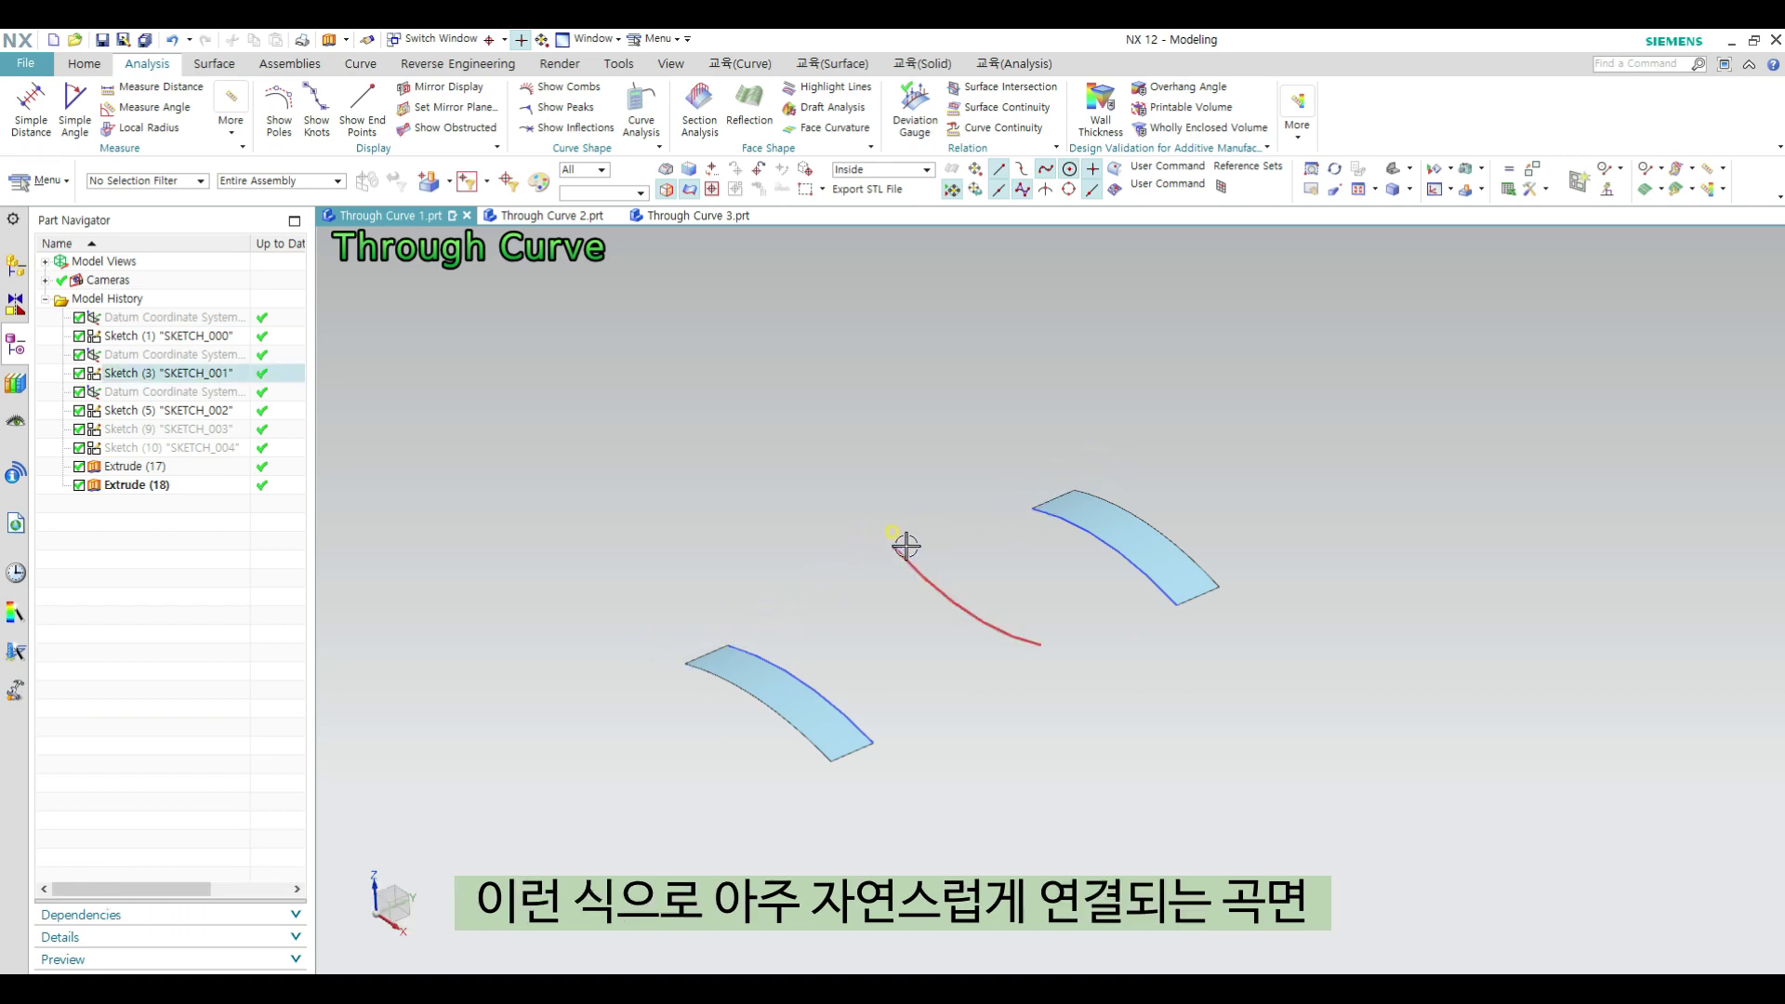
middle_drag(1047, 465, 1203, 415)
right_drag(1402, 413, 1401, 390)
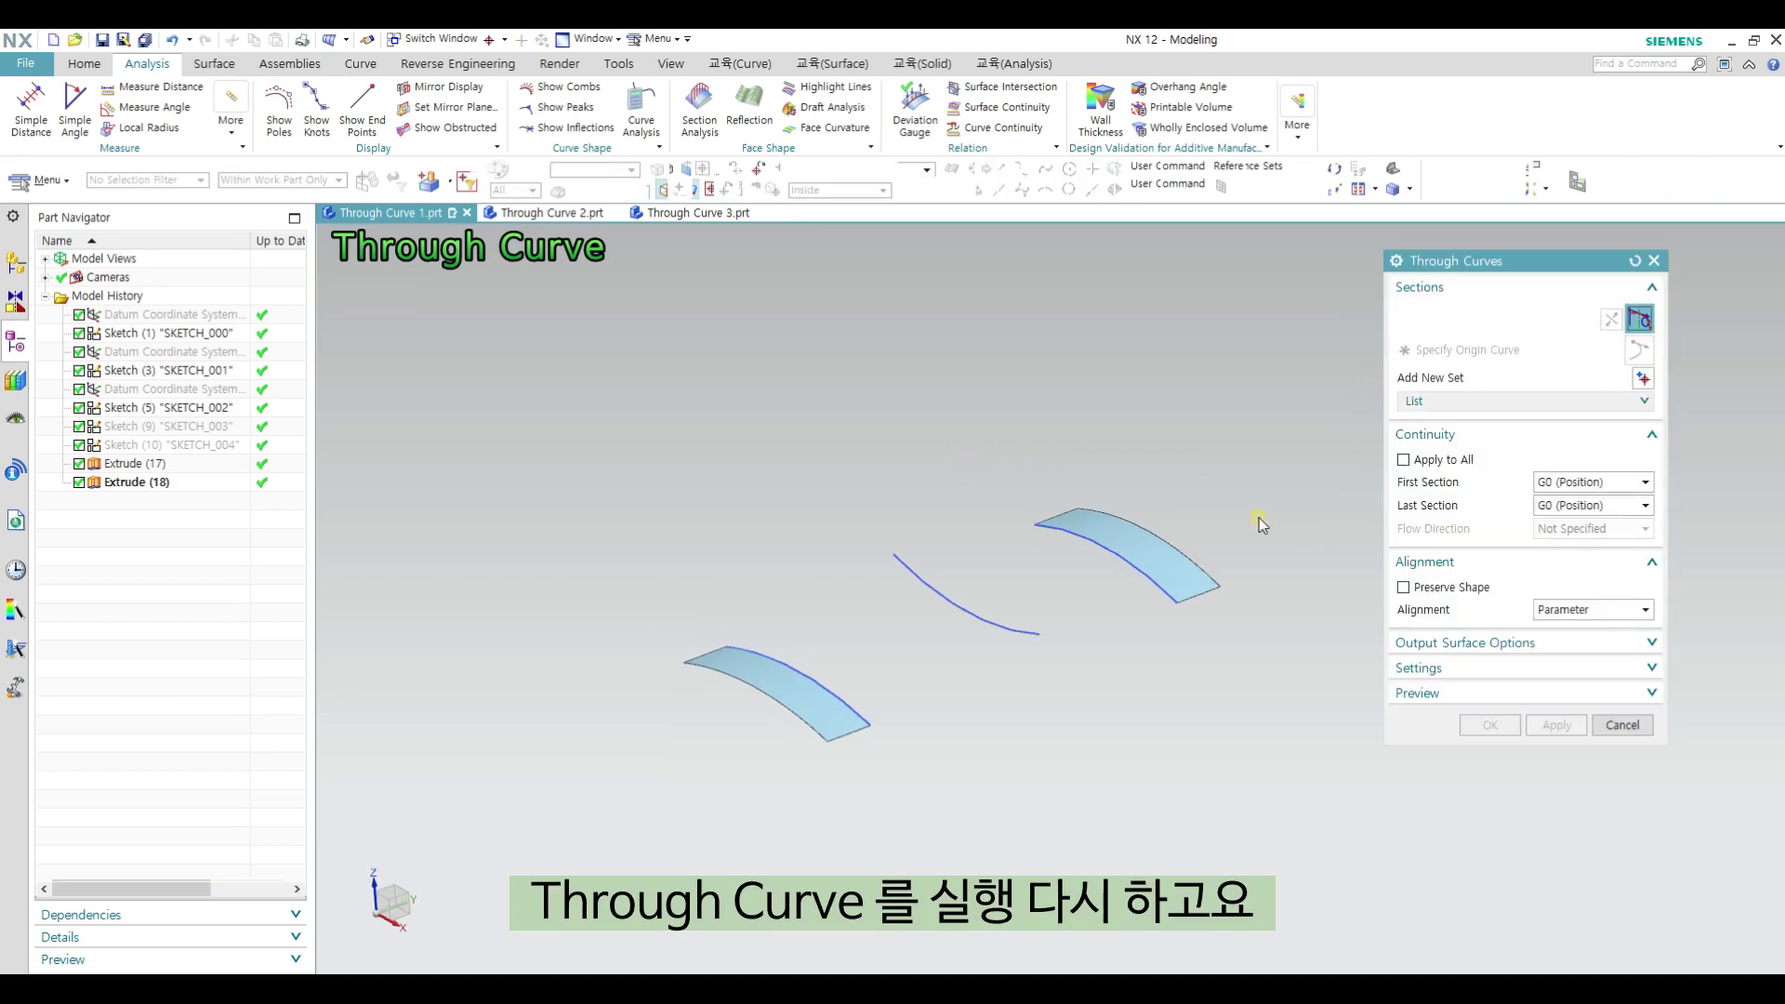
middle_drag(895, 472, 904, 509)
click(739, 652)
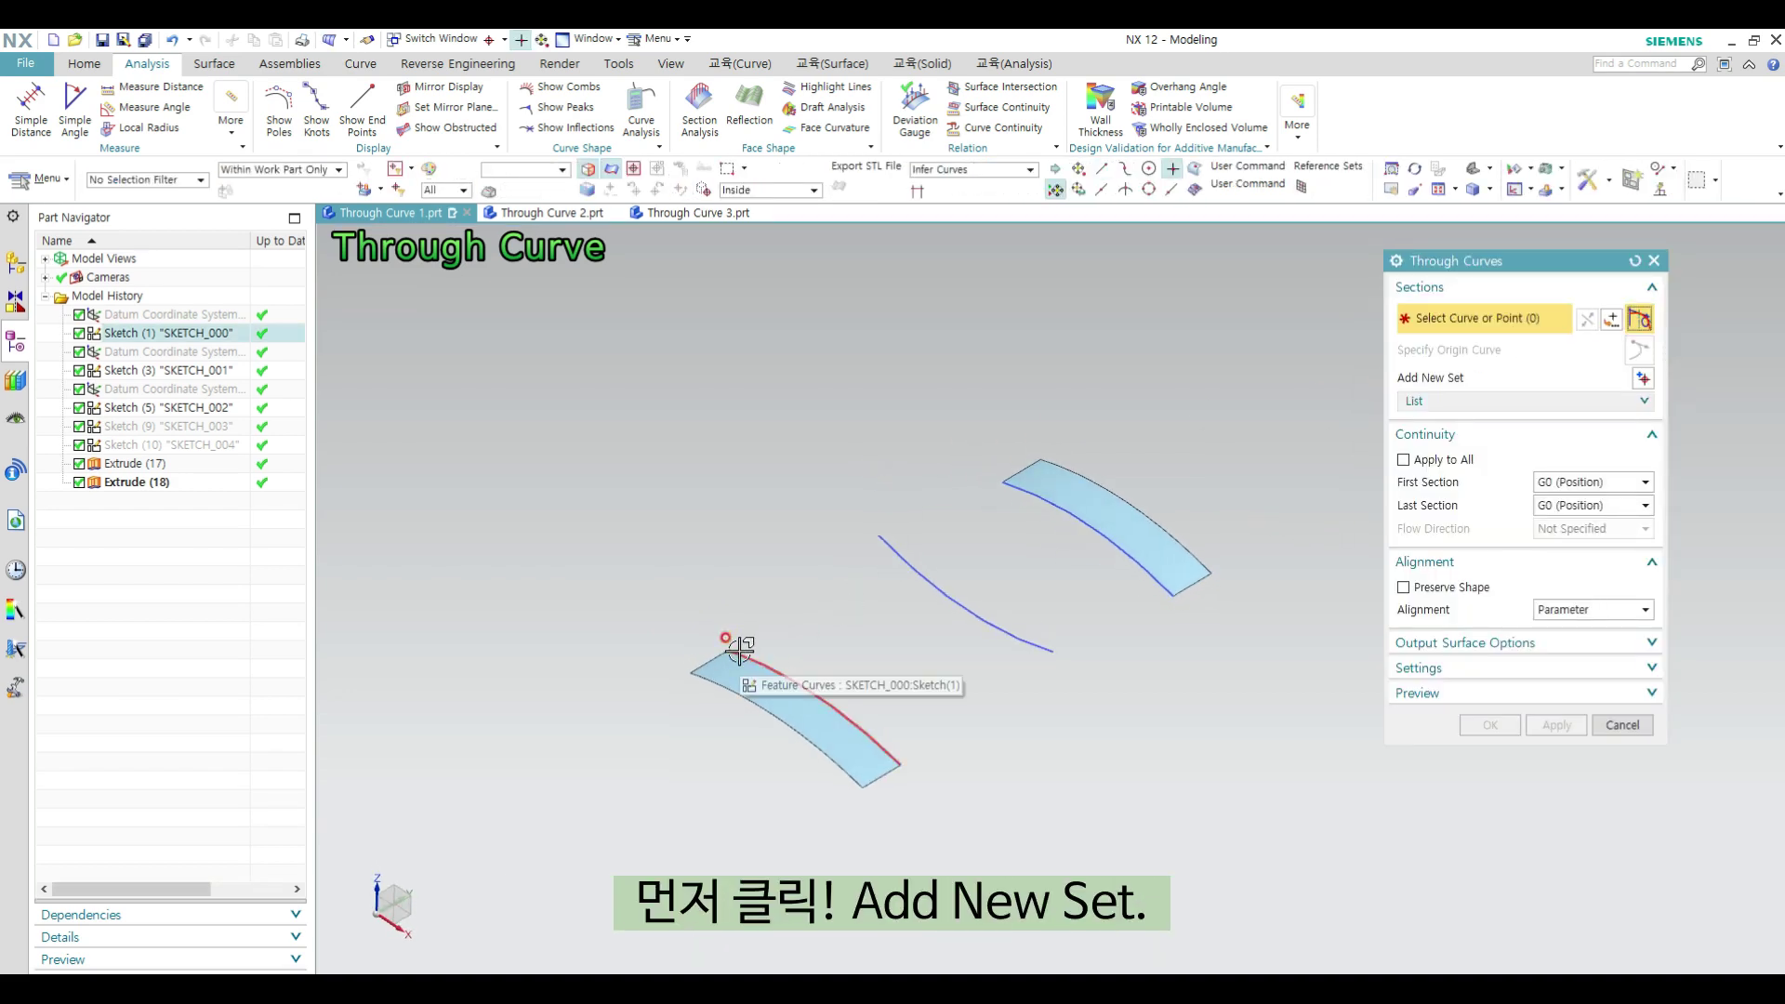
click(739, 652)
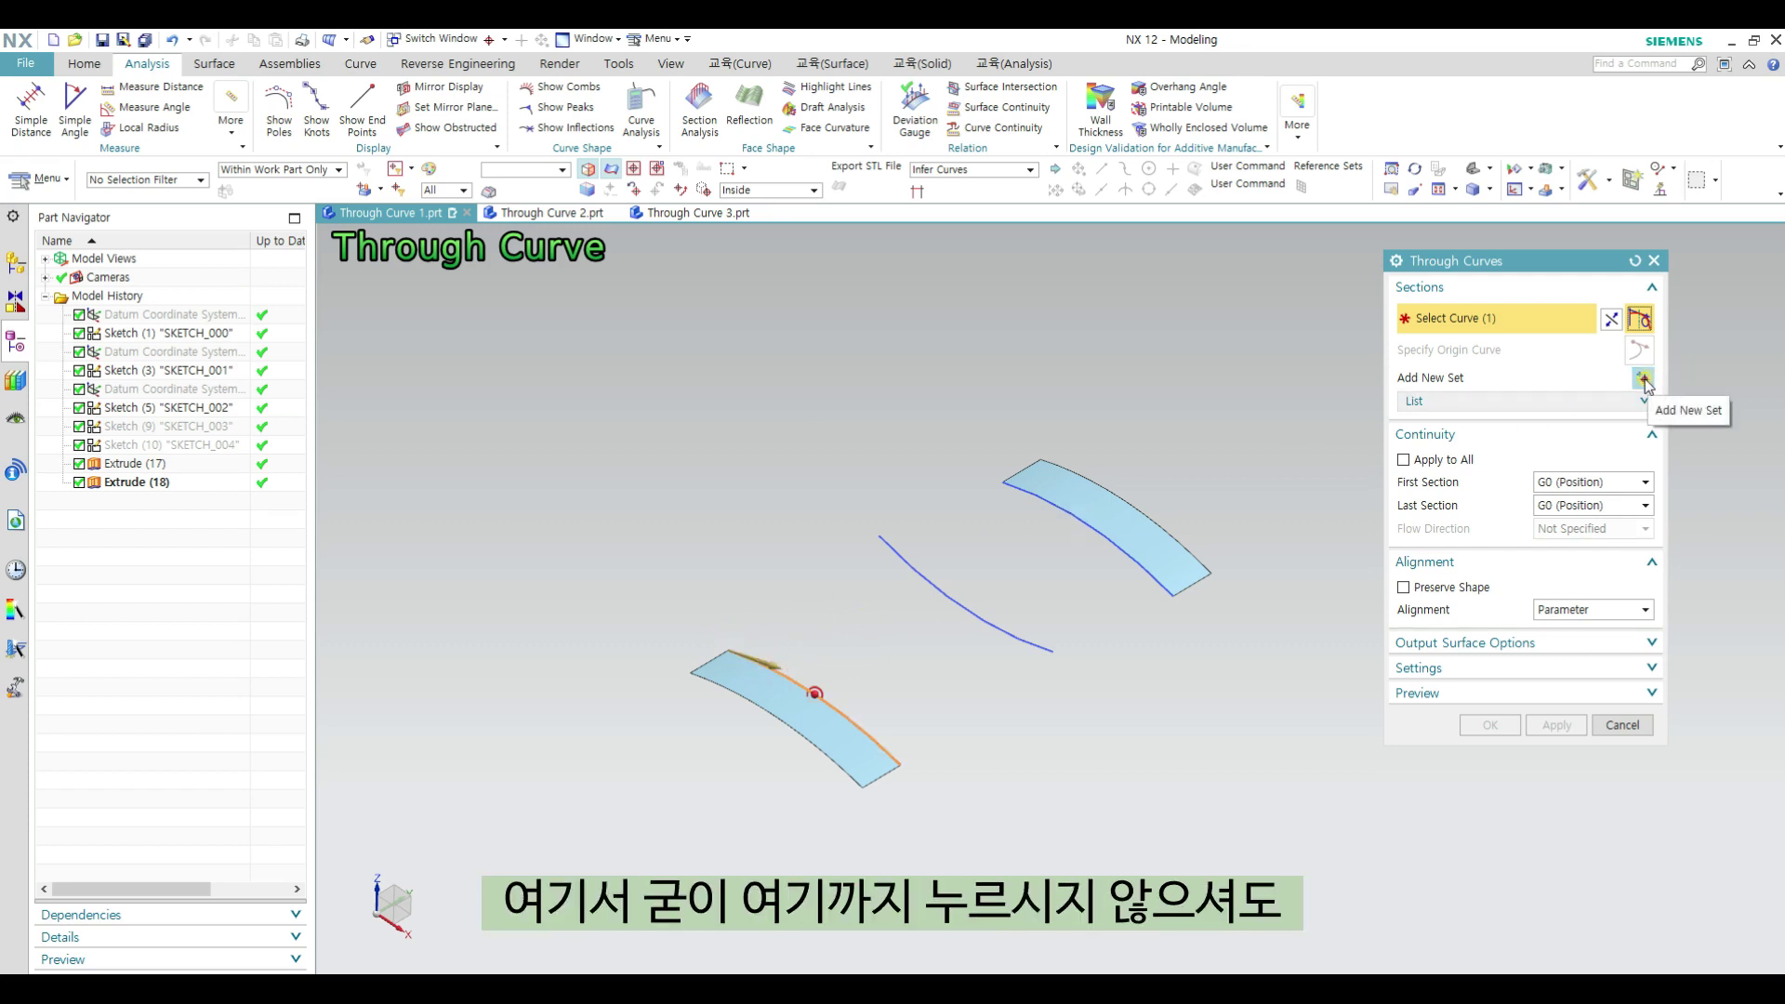
middle_click(981, 530)
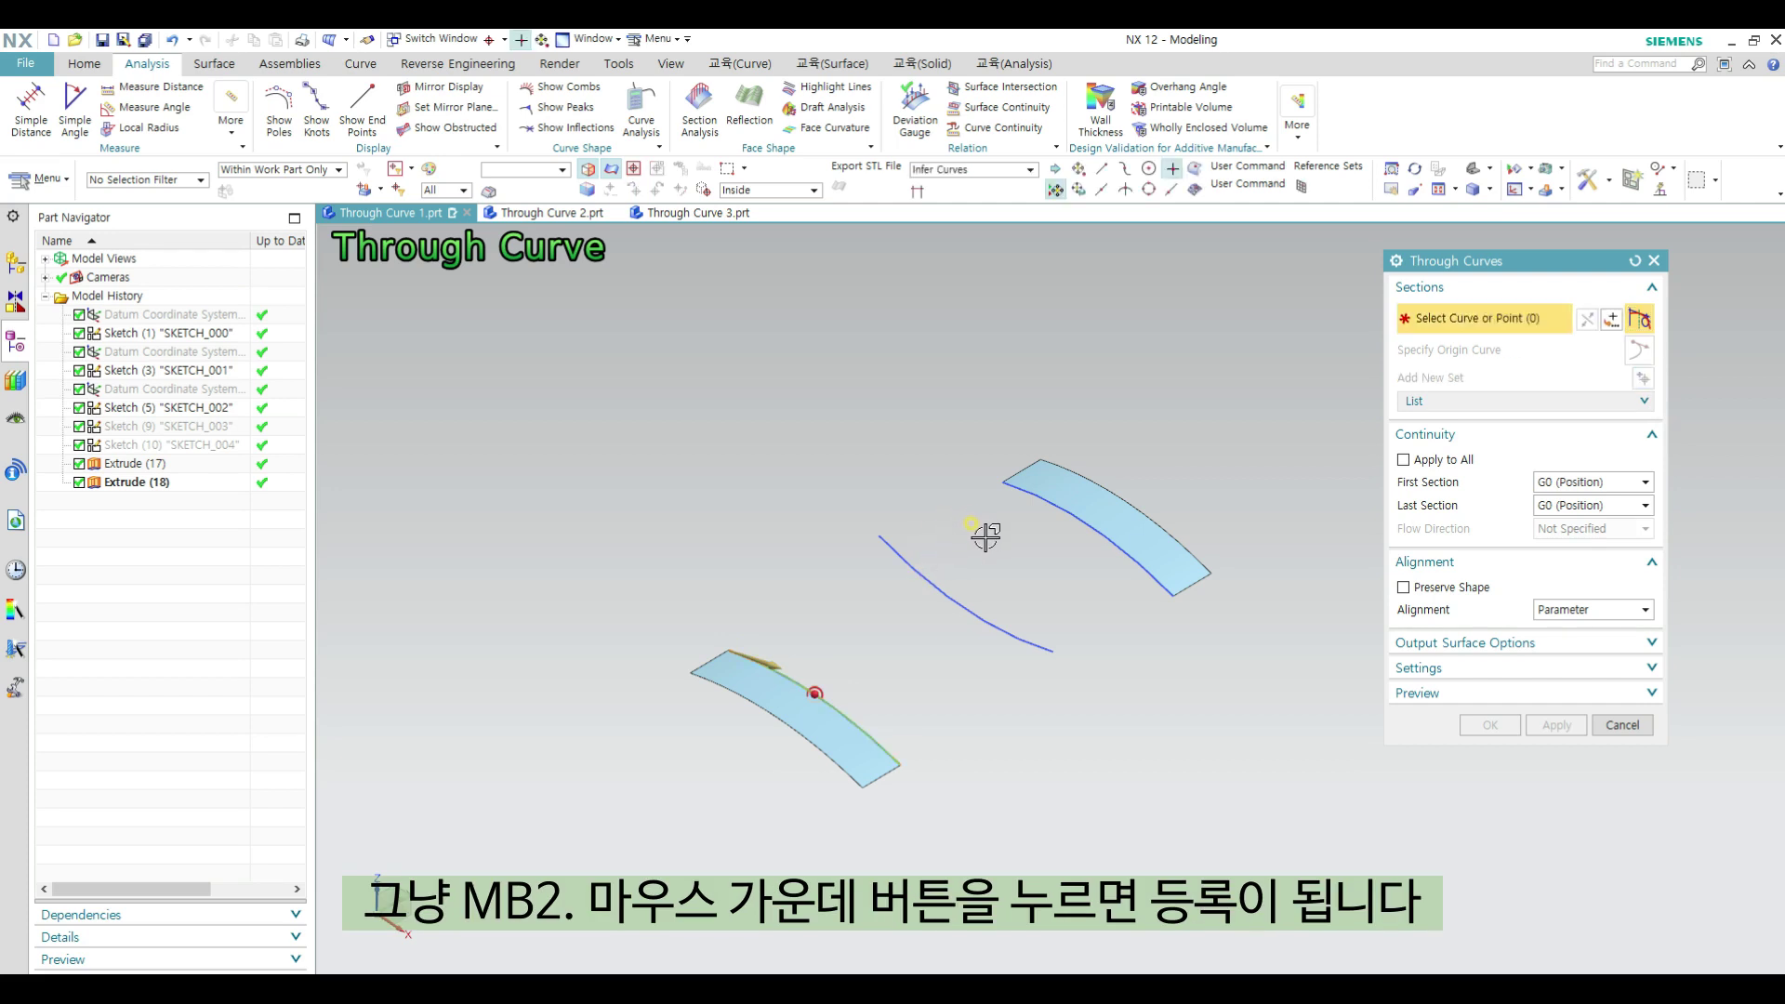
click(890, 544)
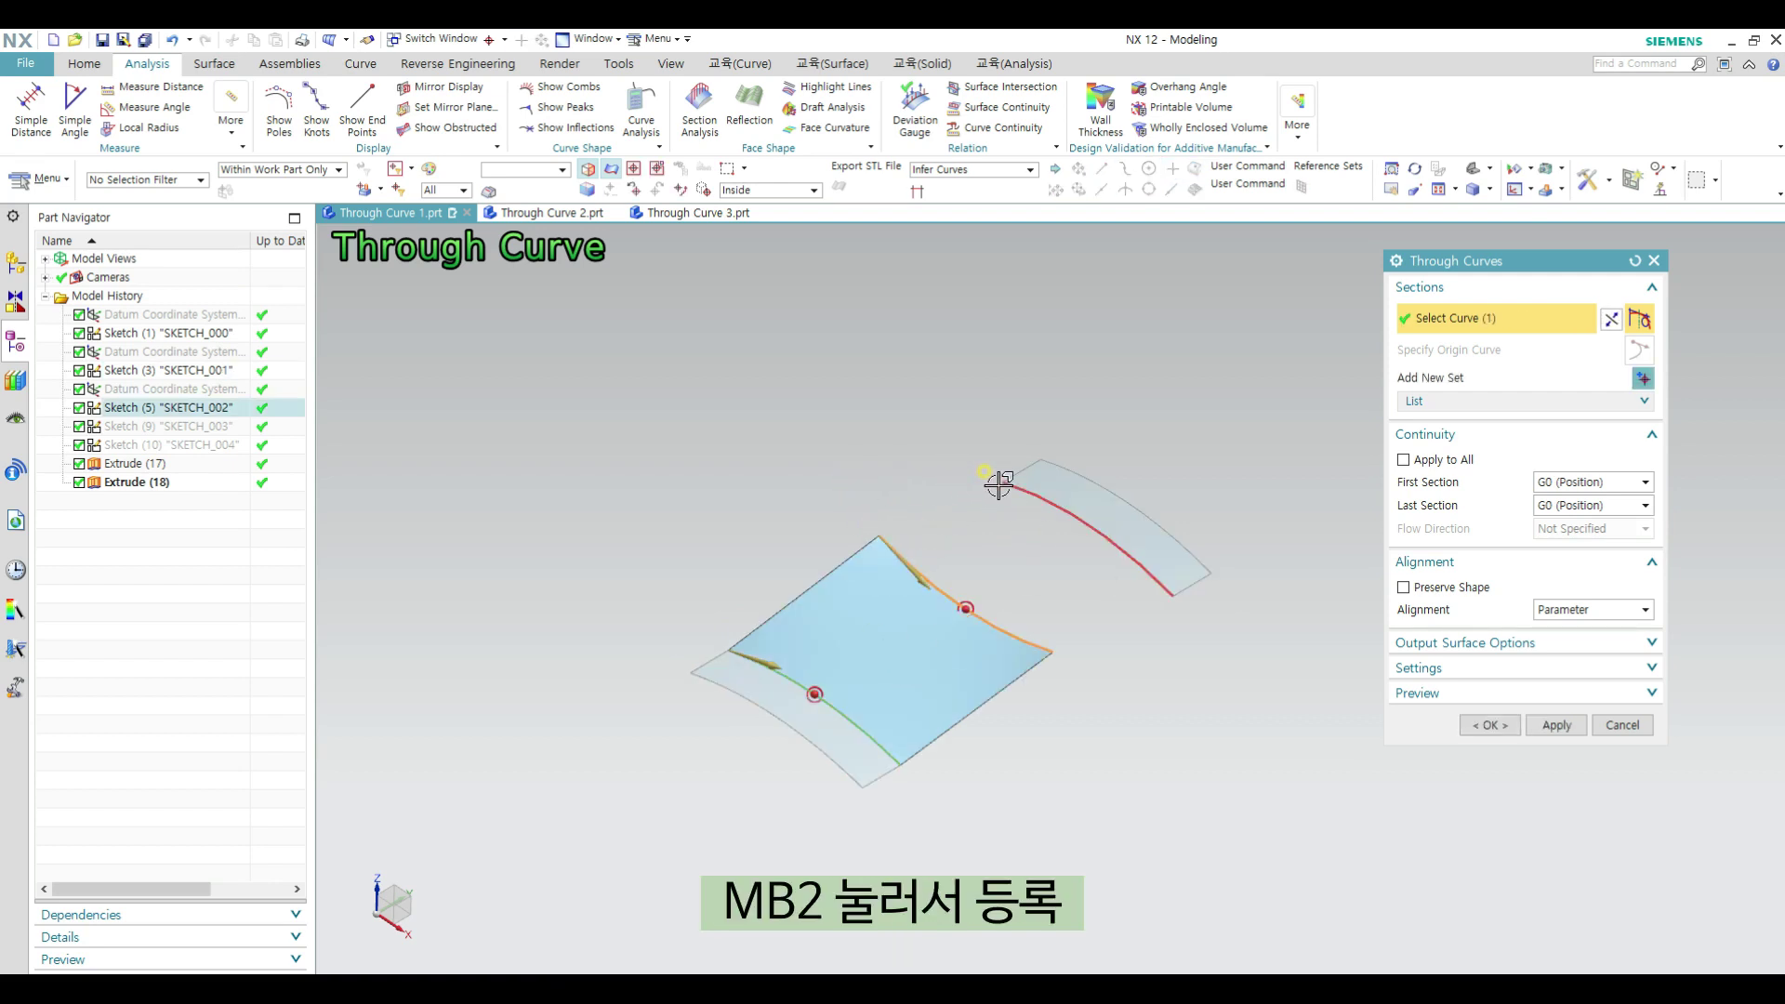
middle_click(972, 444)
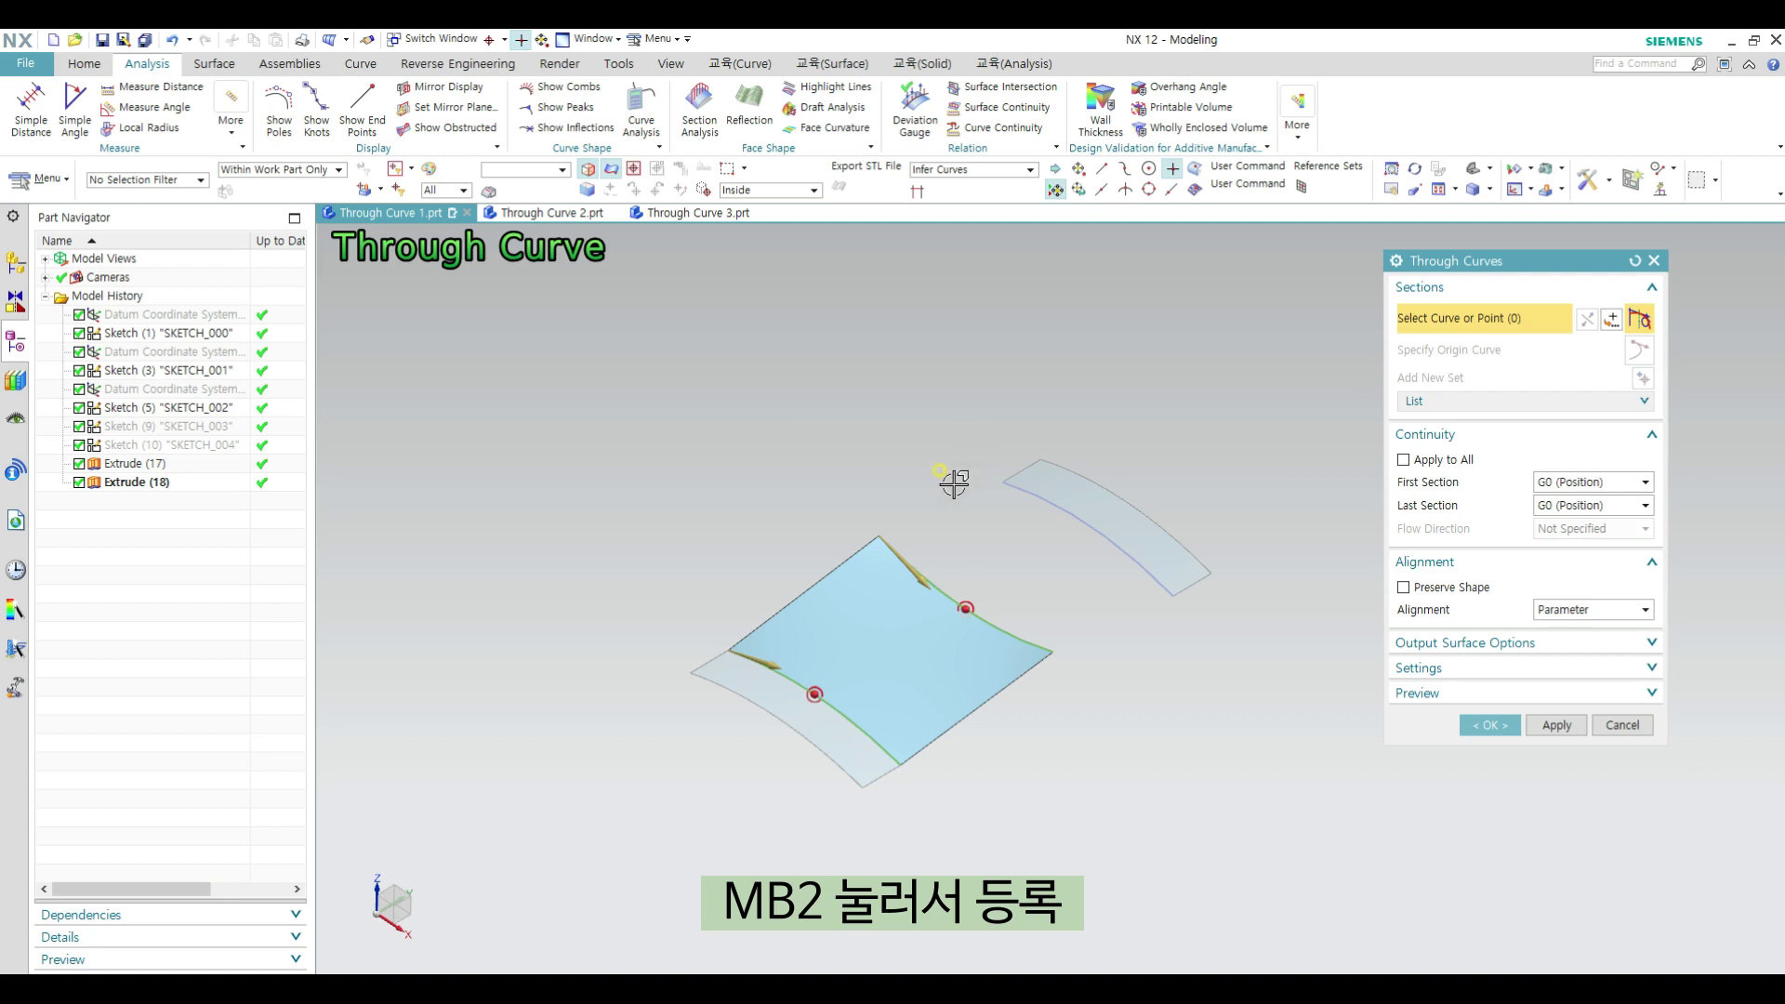
click(1021, 490)
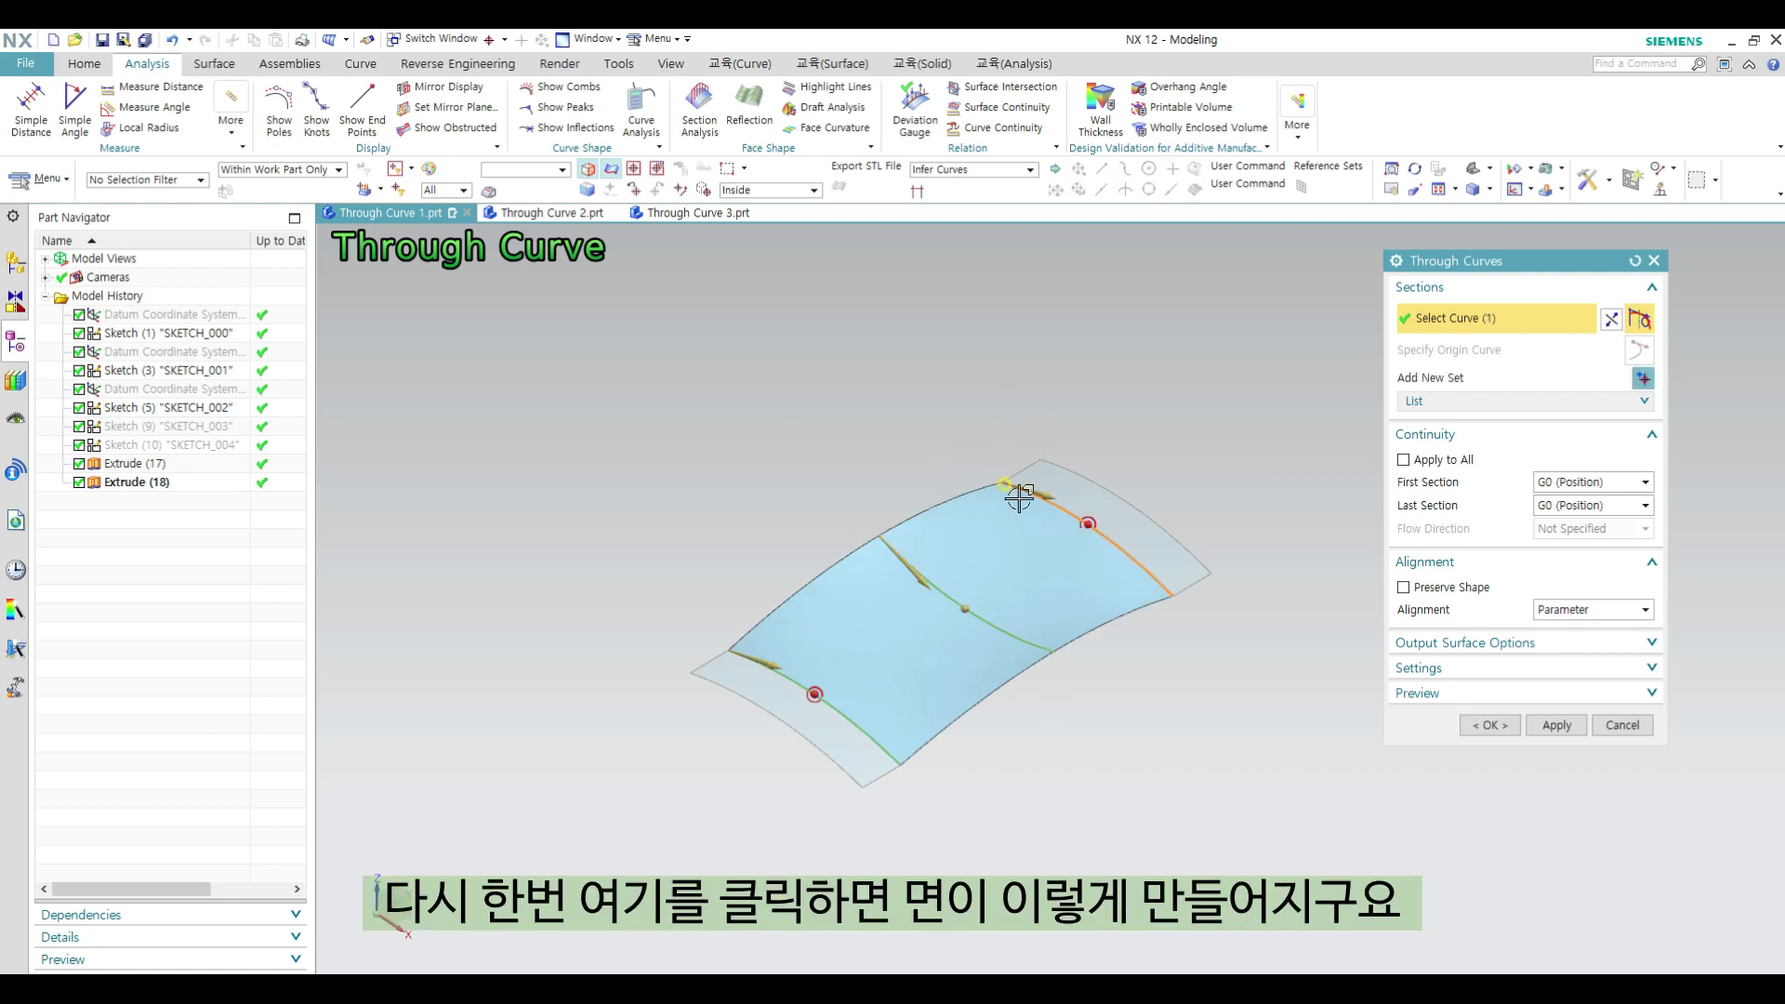
Step: Set the First Section continuity to G1 (Tangent) and select the front extruded sheet as its adjoining face
middle_drag(1056, 657, 891, 648)
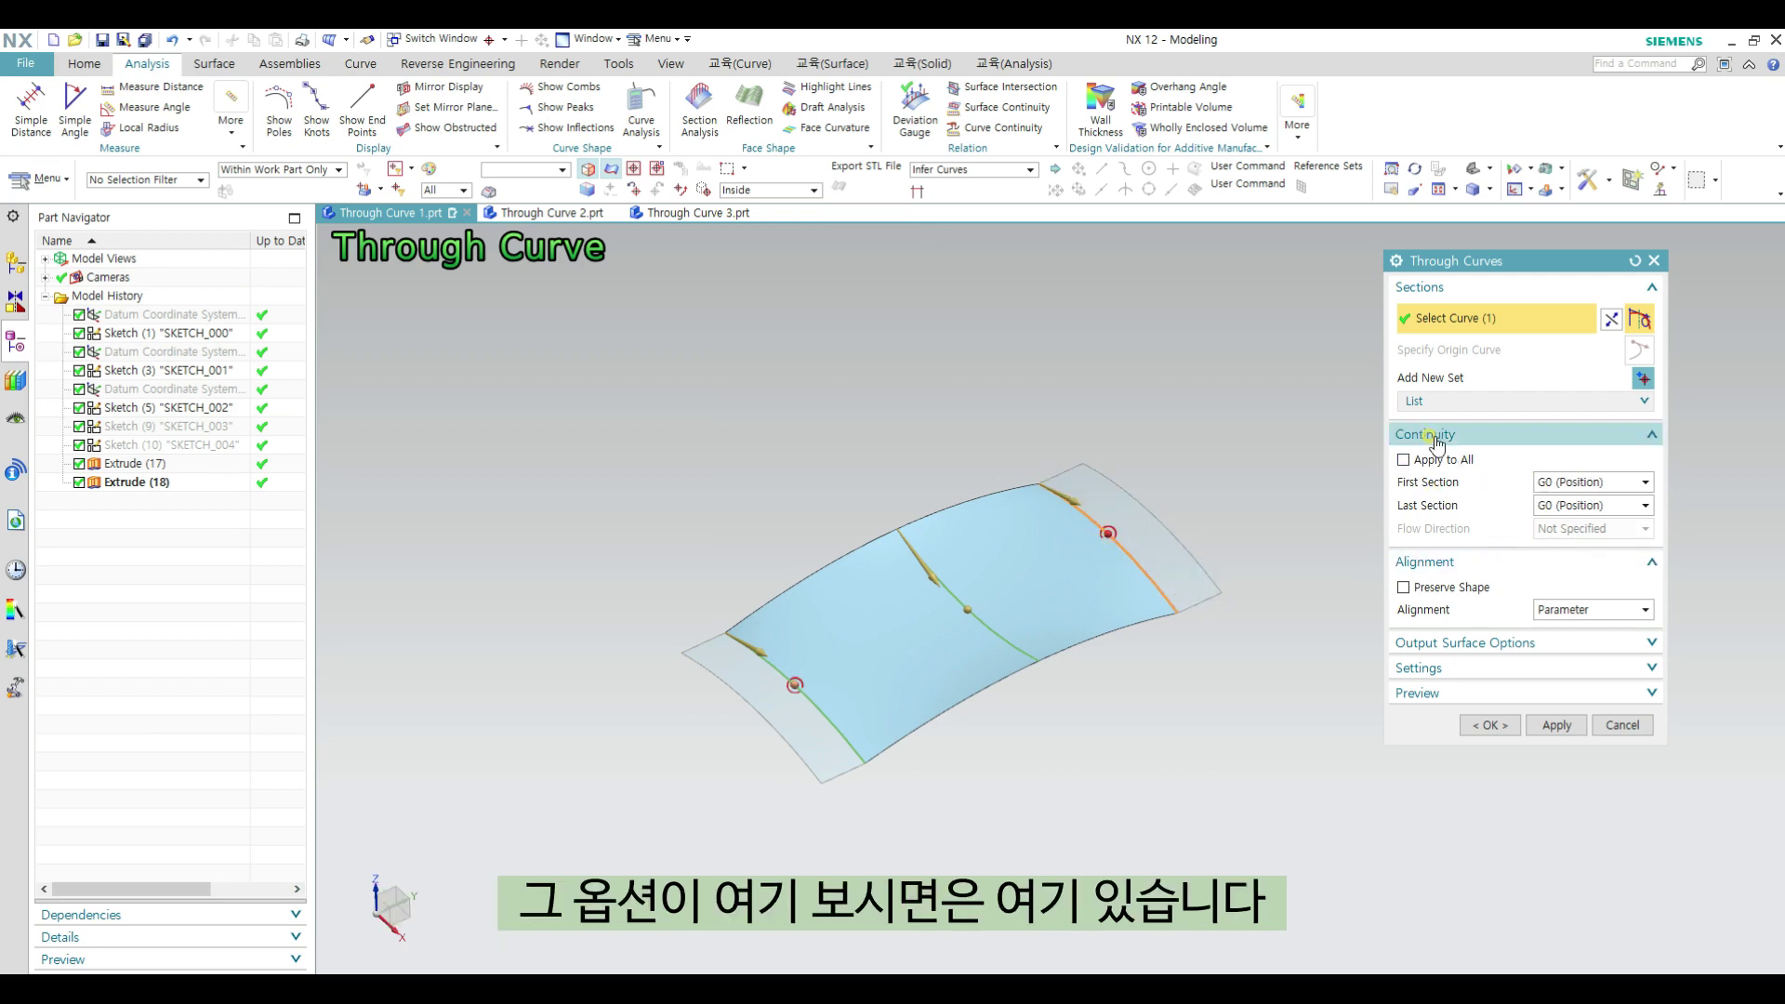
click(1568, 483)
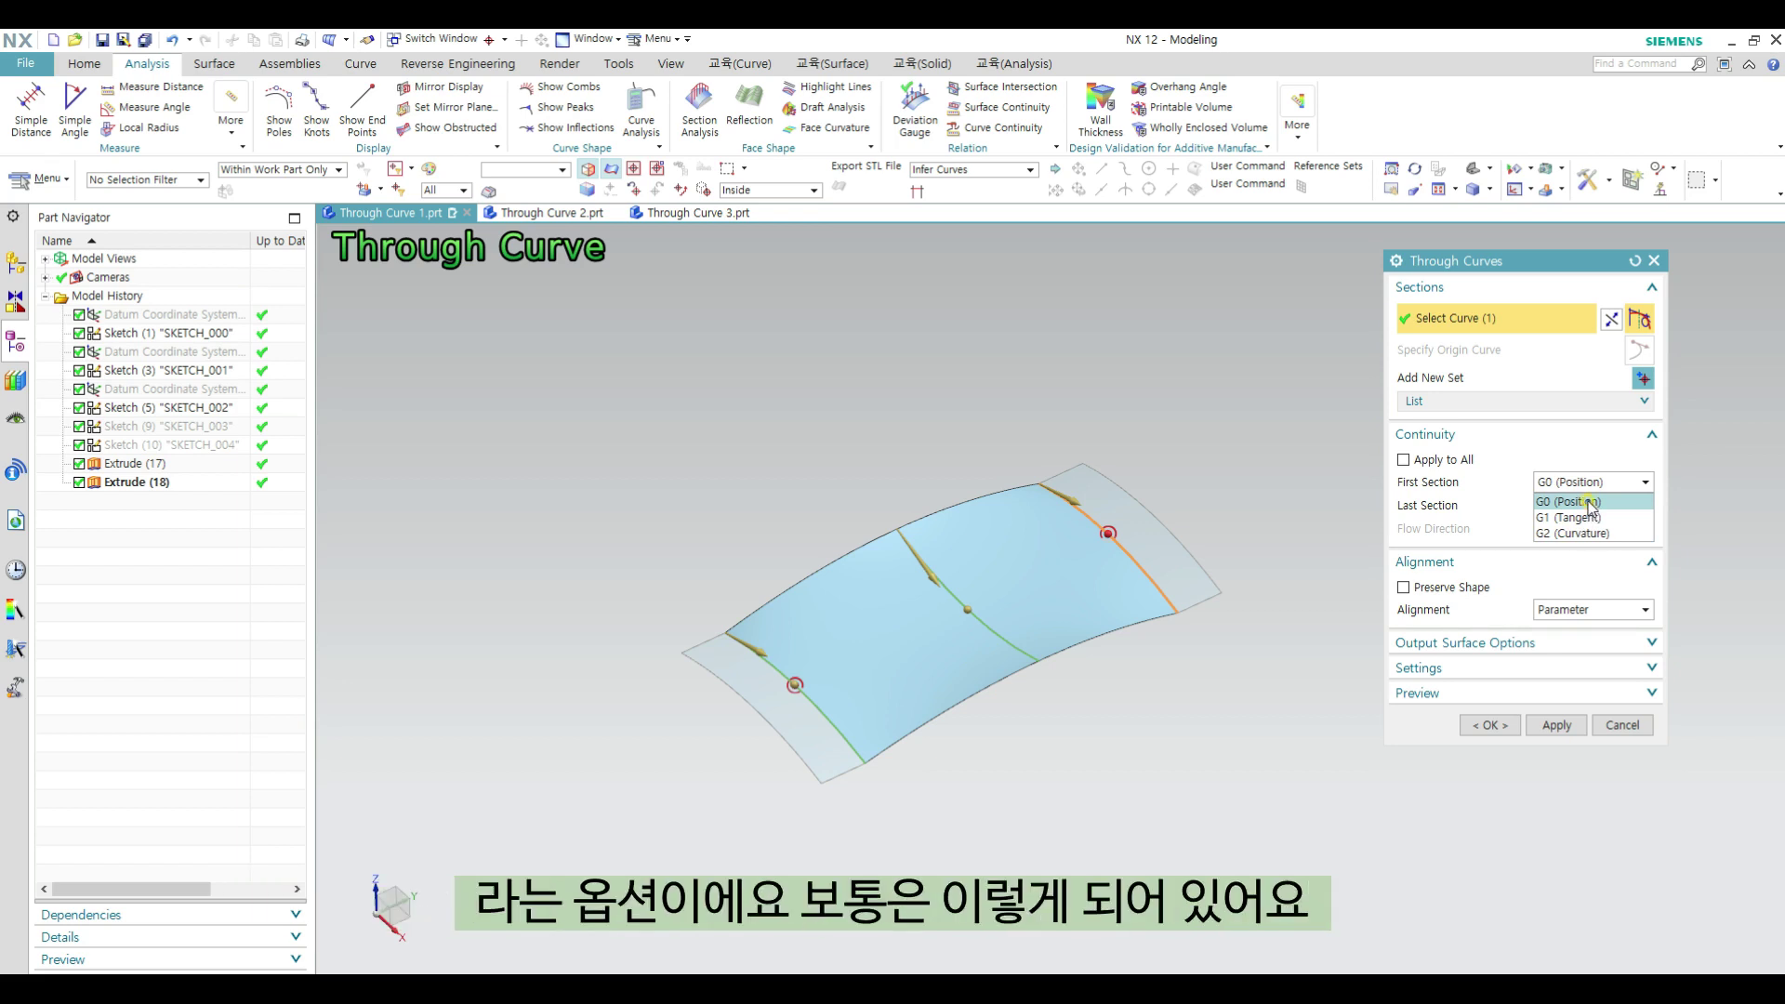
click(1593, 501)
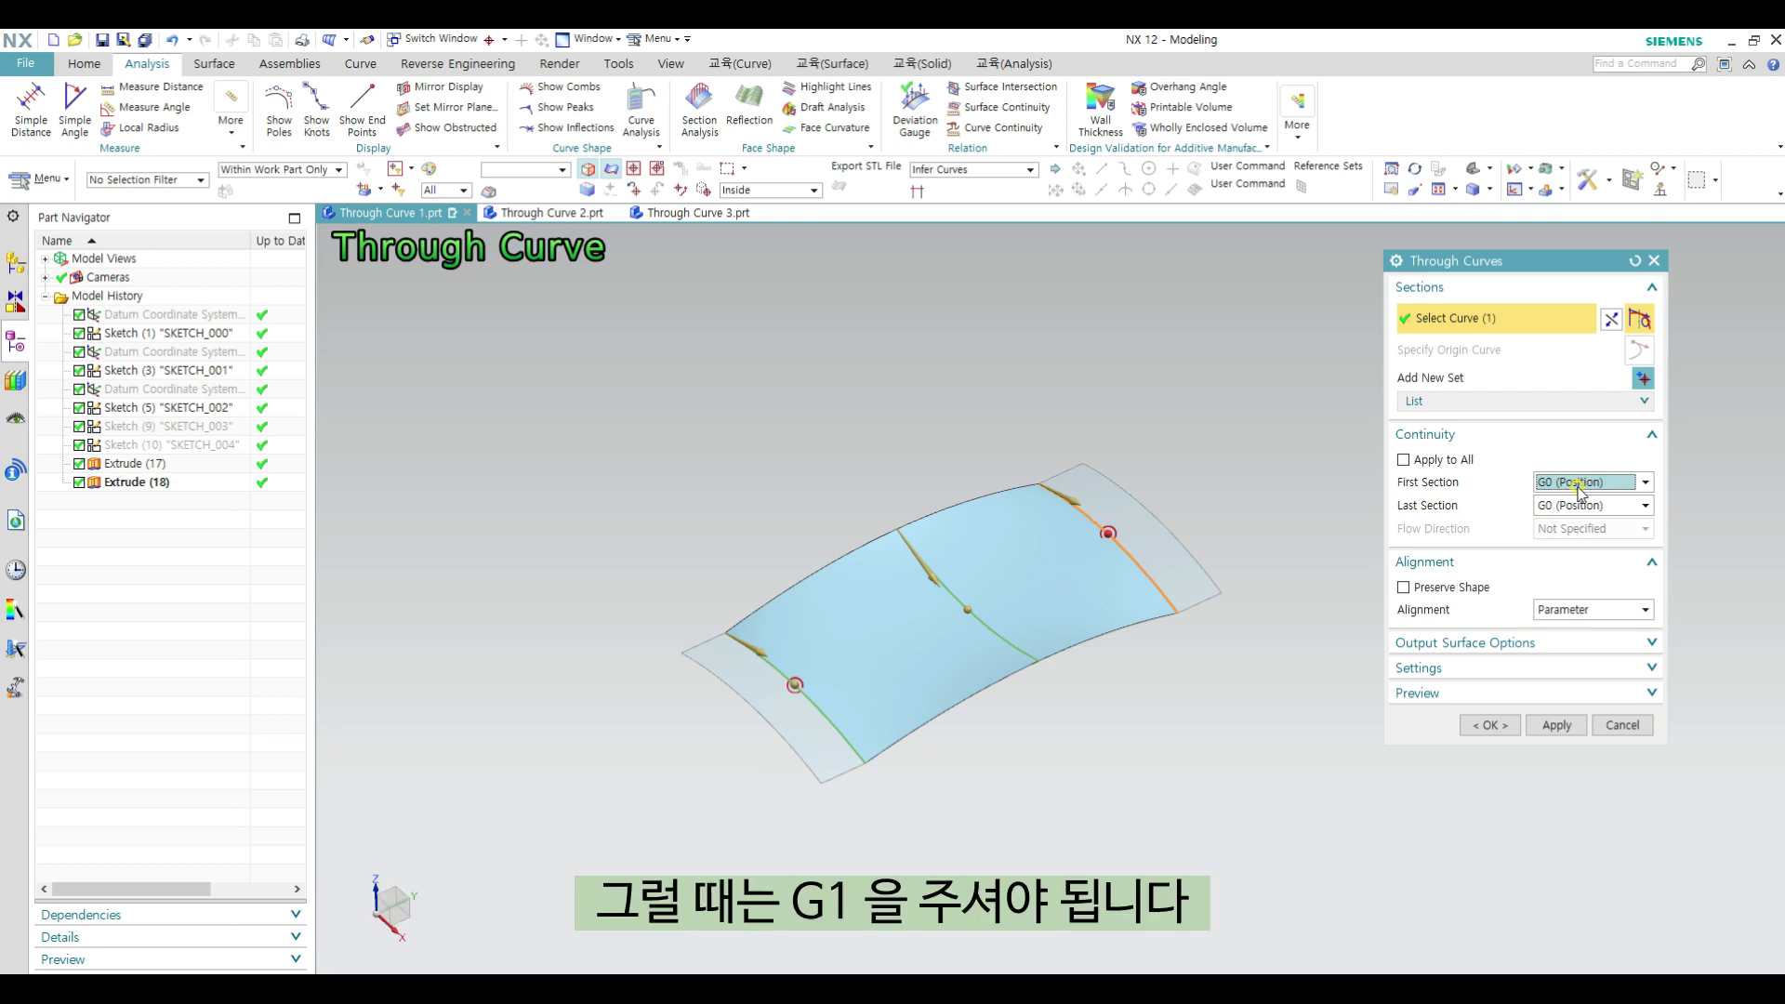
click(1578, 487)
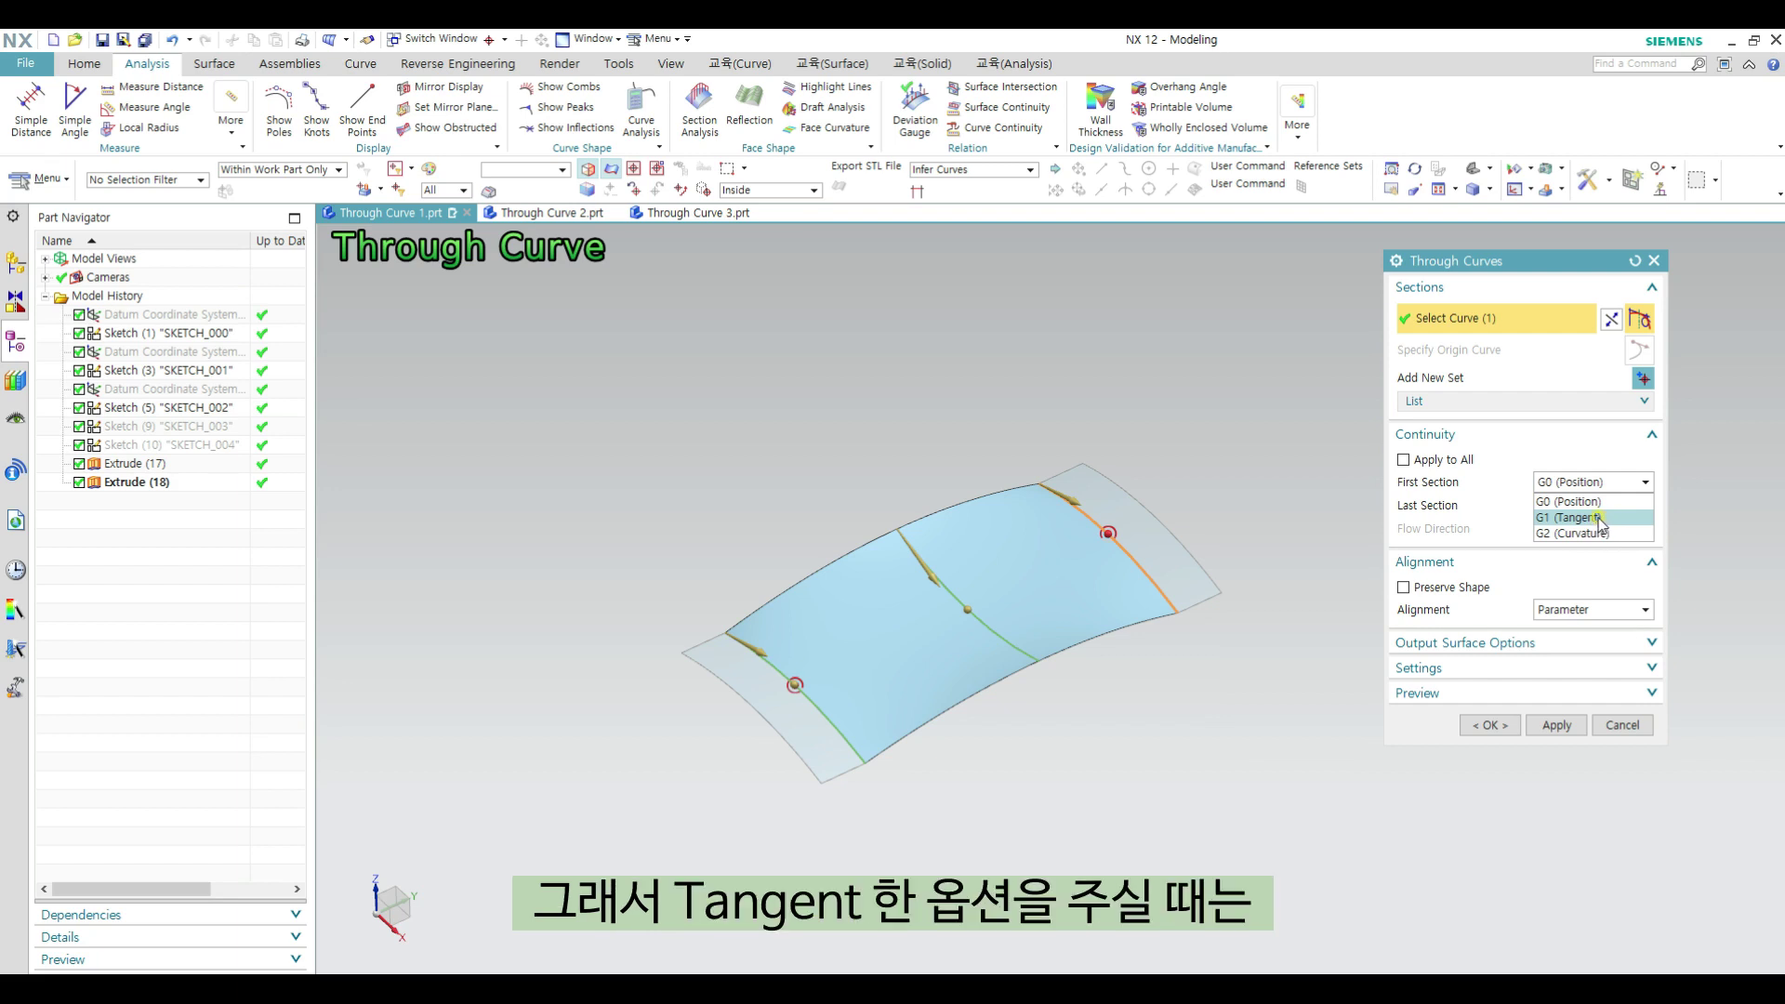
click(1597, 518)
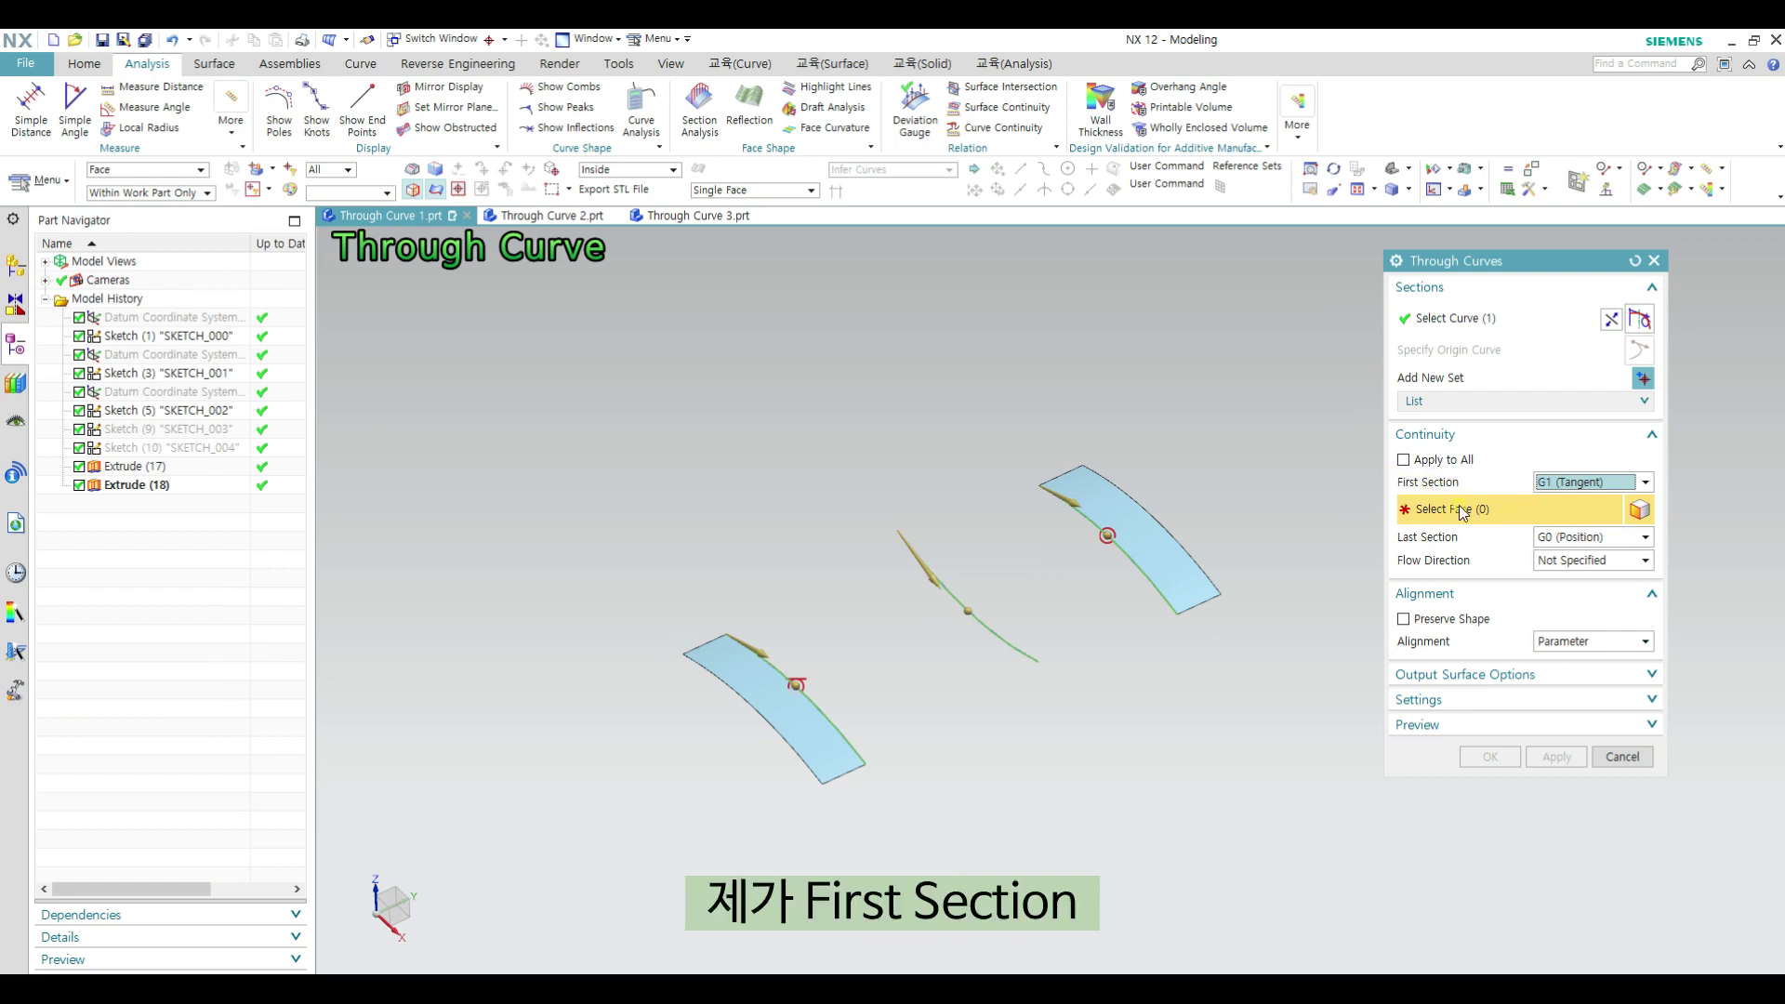
scroll(755, 639, up, 1)
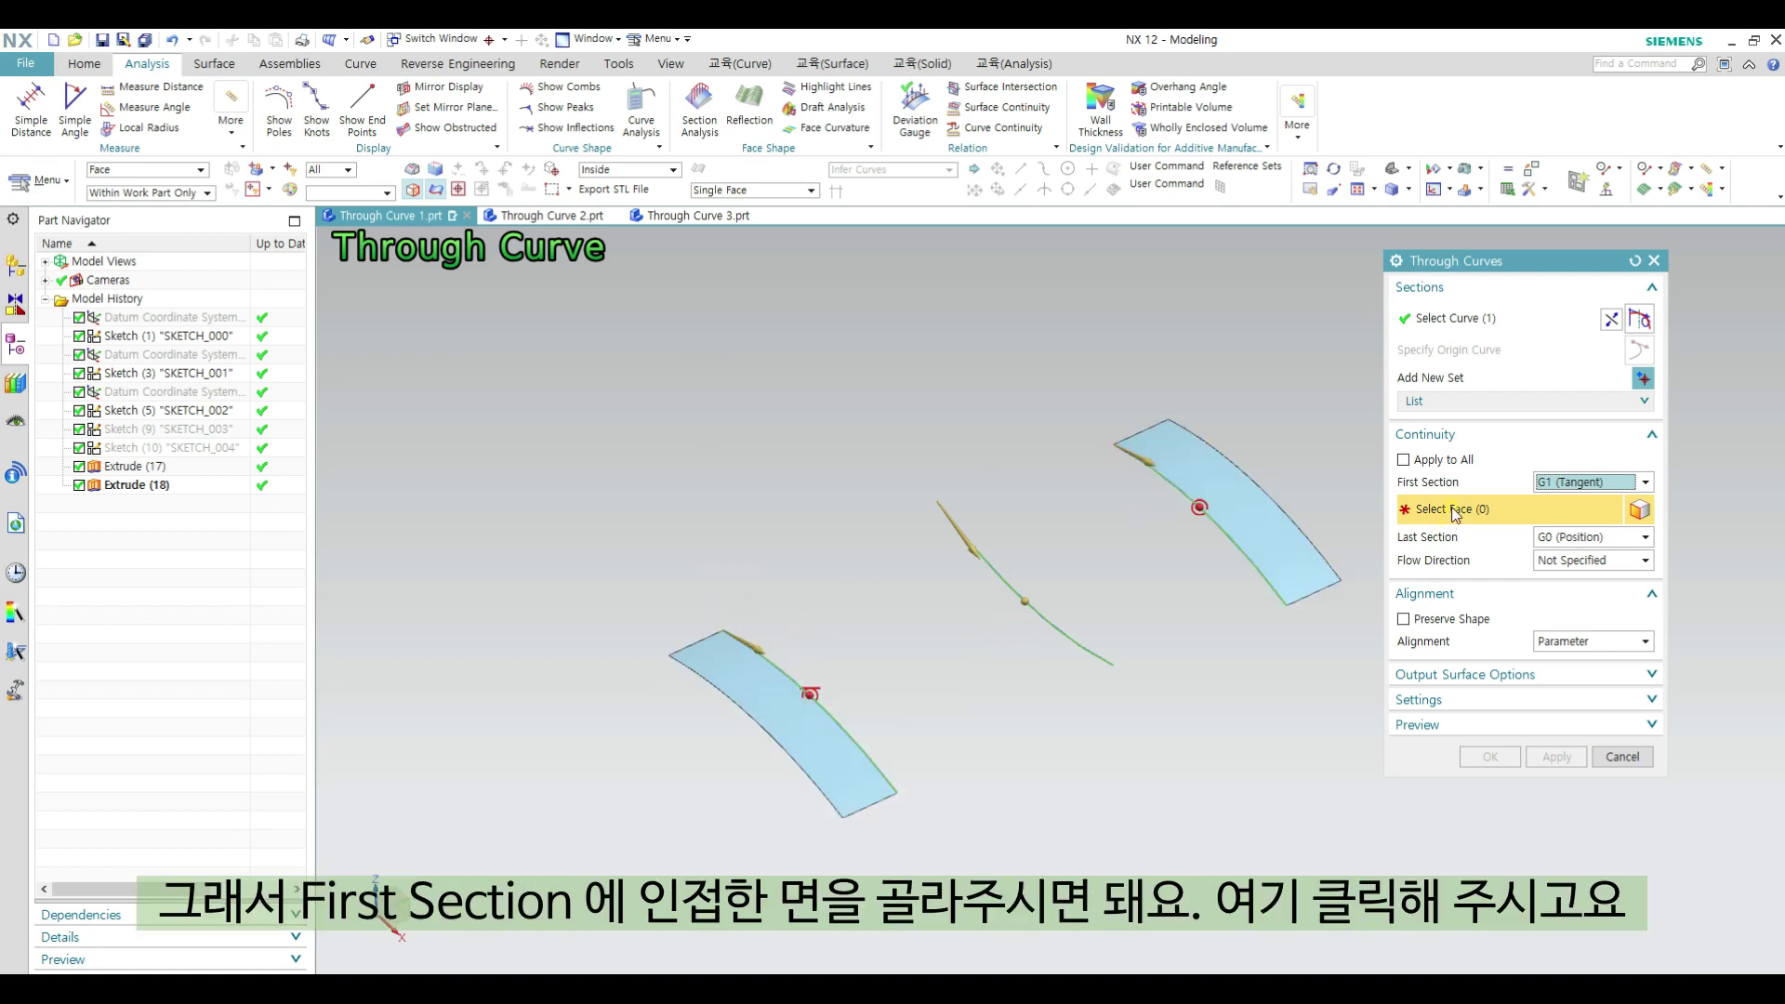
click(702, 657)
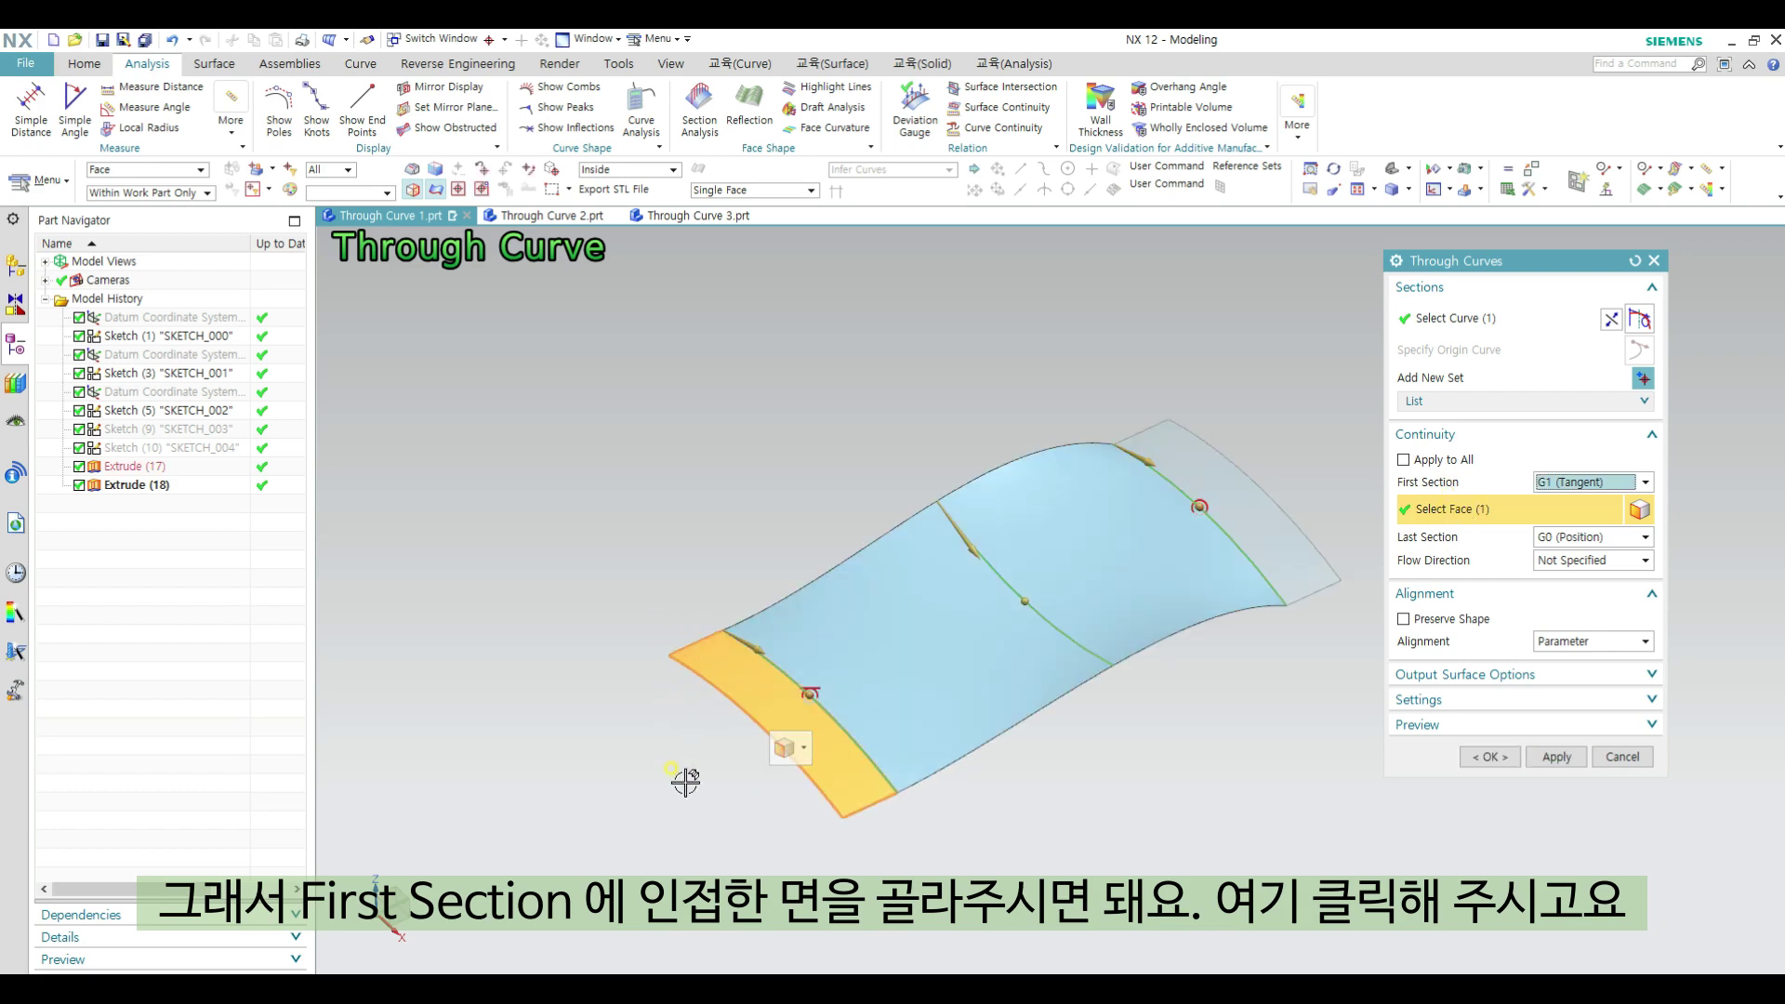
Step: Set the Last Section continuity to G1 (Tangent) and select the rear extruded sheet as its adjoining face
click(1571, 539)
click(1571, 573)
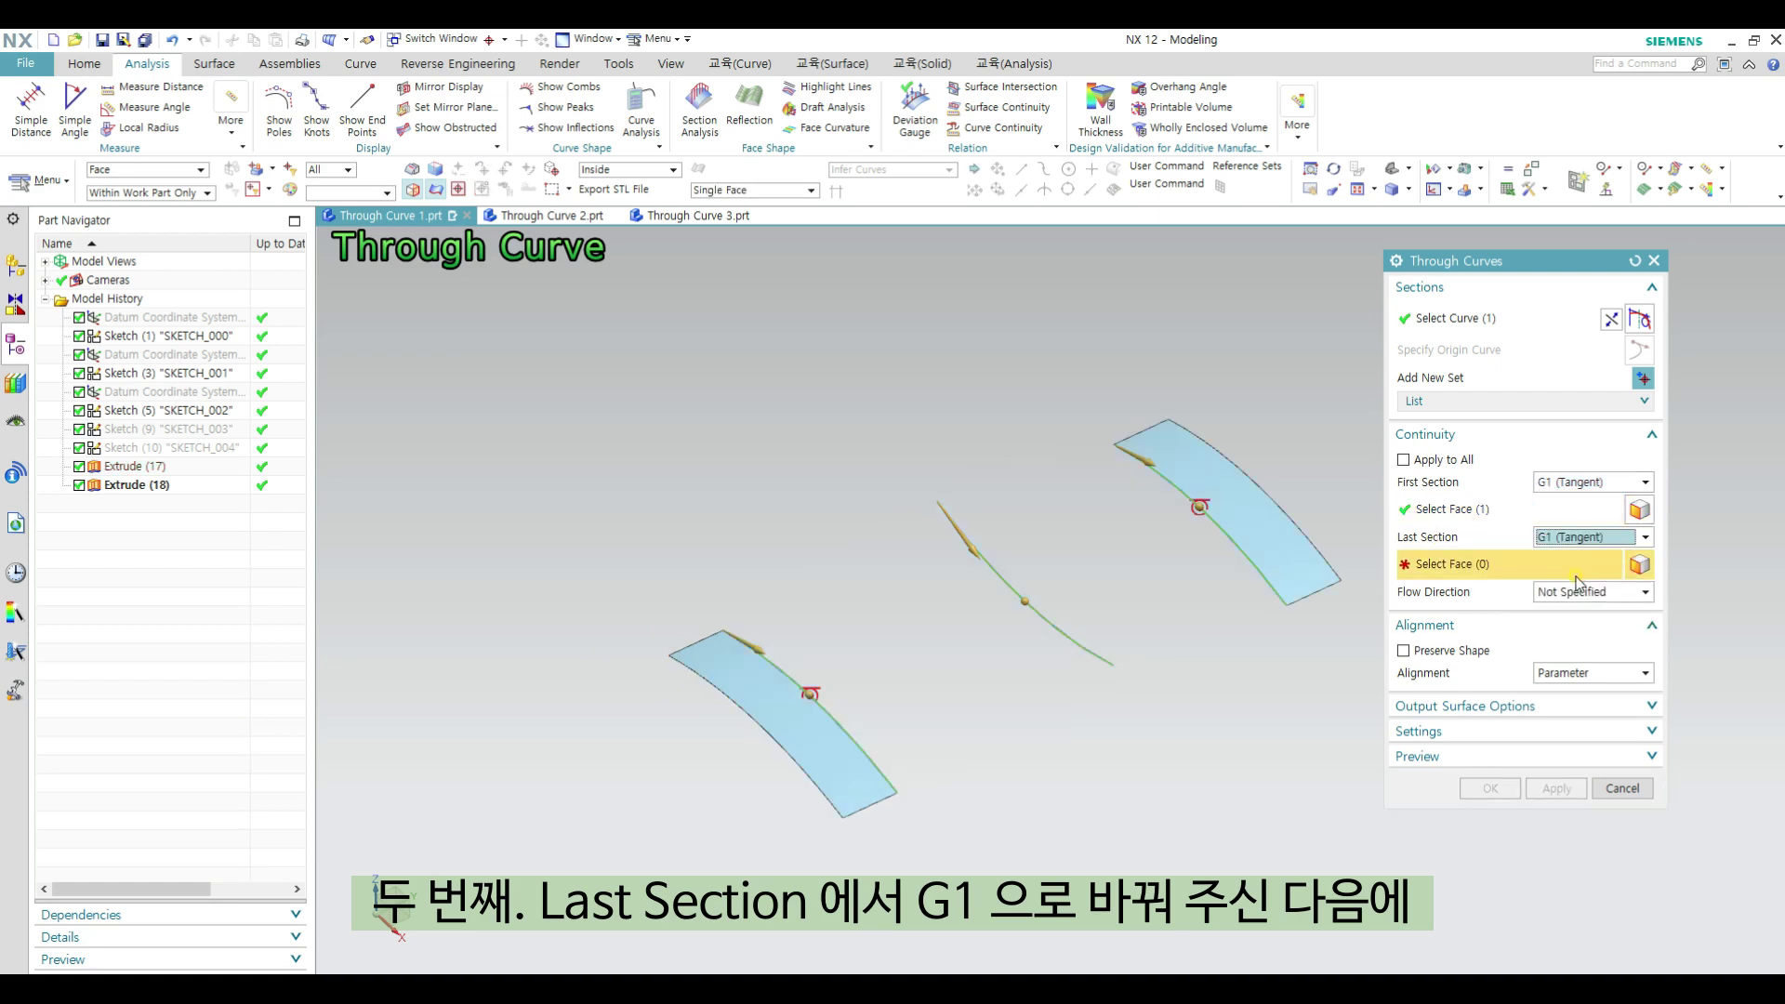
click(1179, 439)
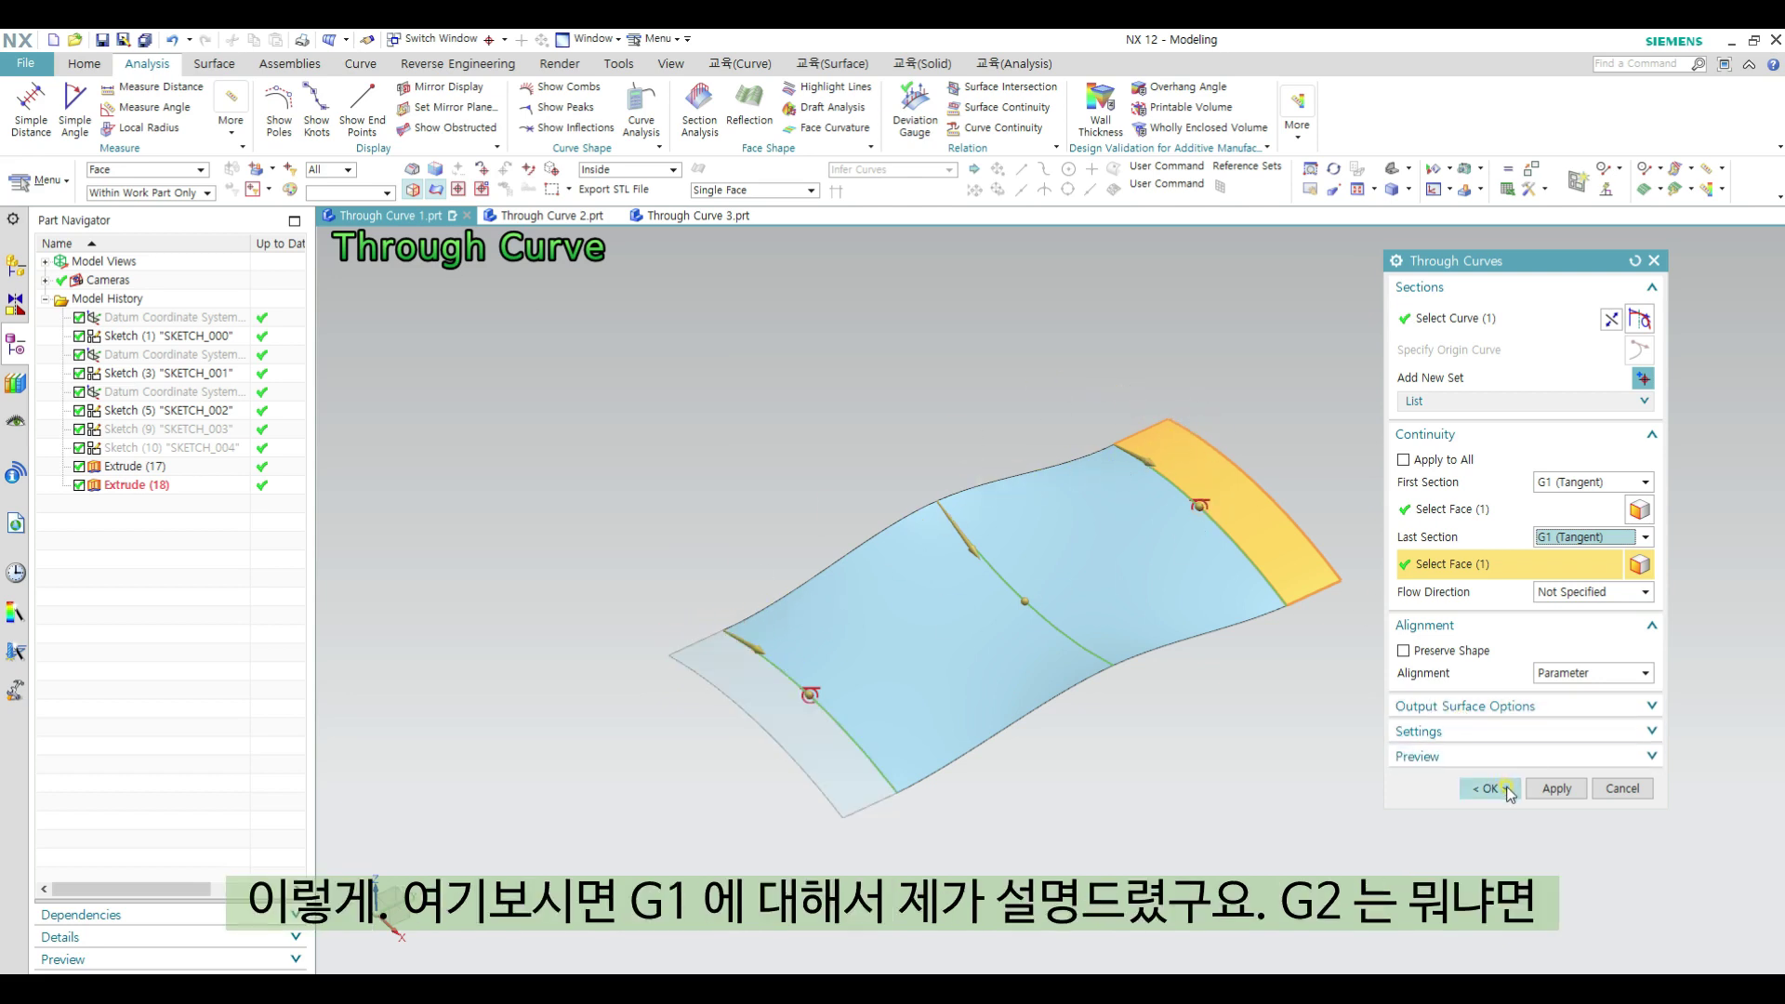
Step: Set the continuity of both the First Section and the Last Section to G2 (Curvature)
click(1567, 476)
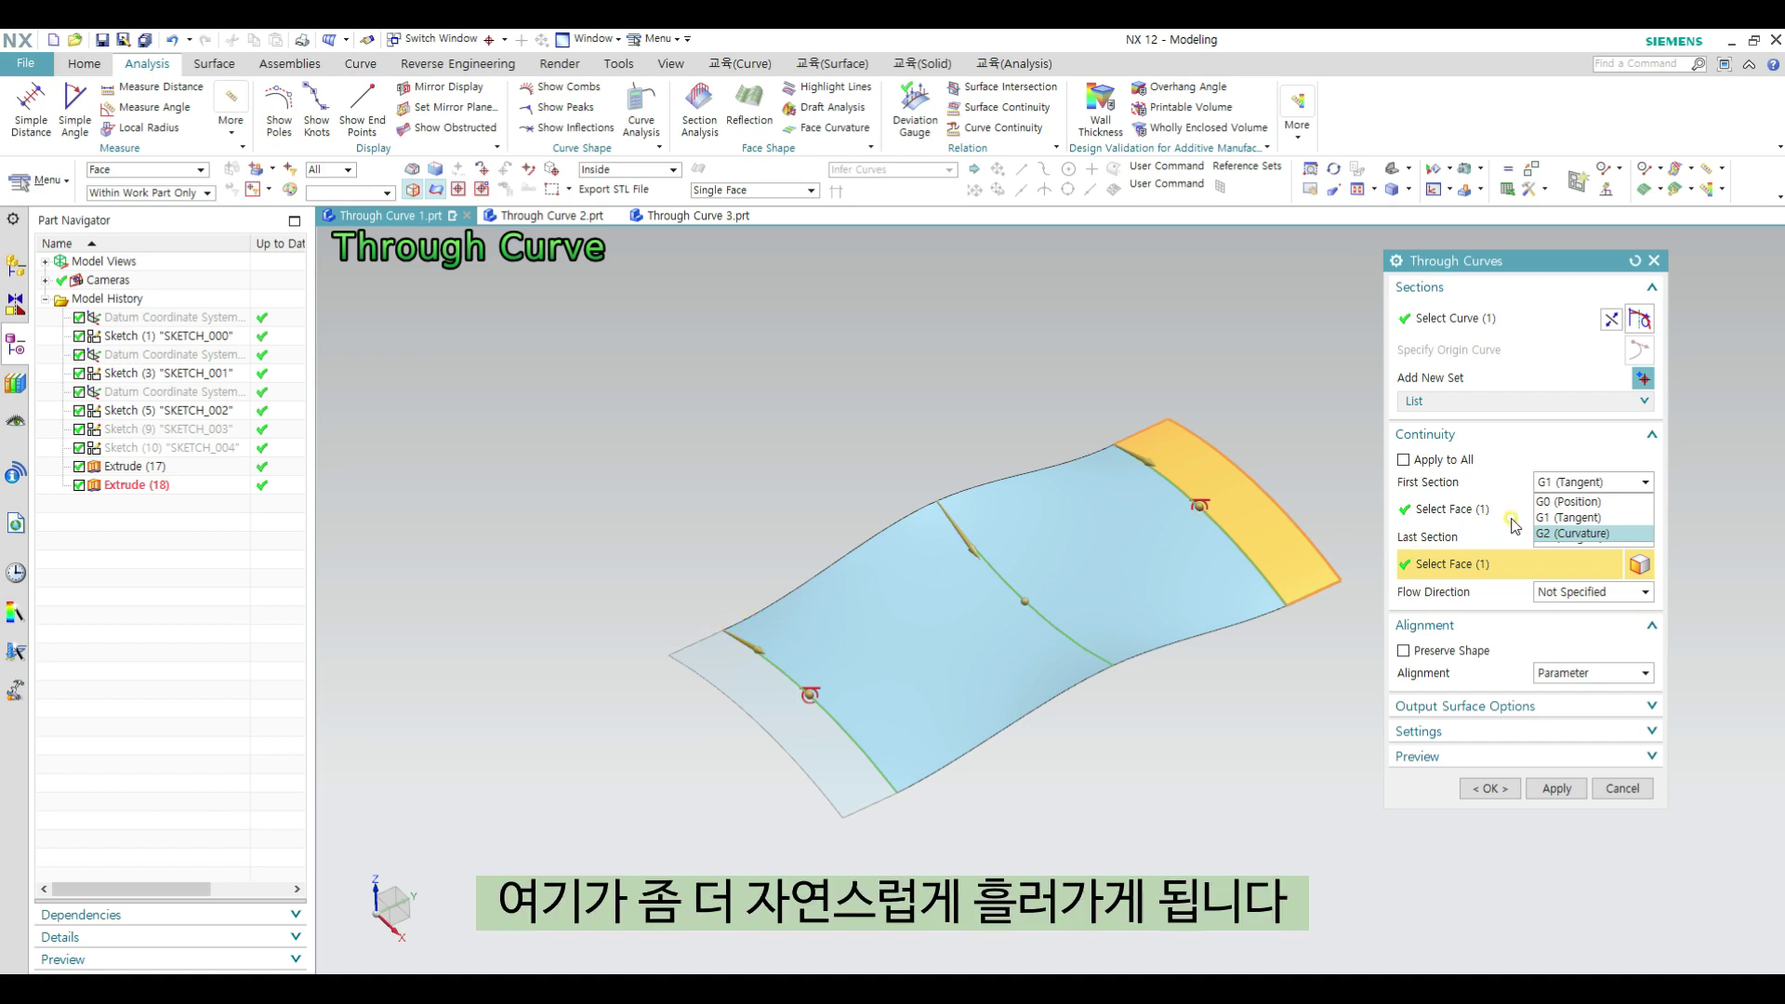
click(1565, 535)
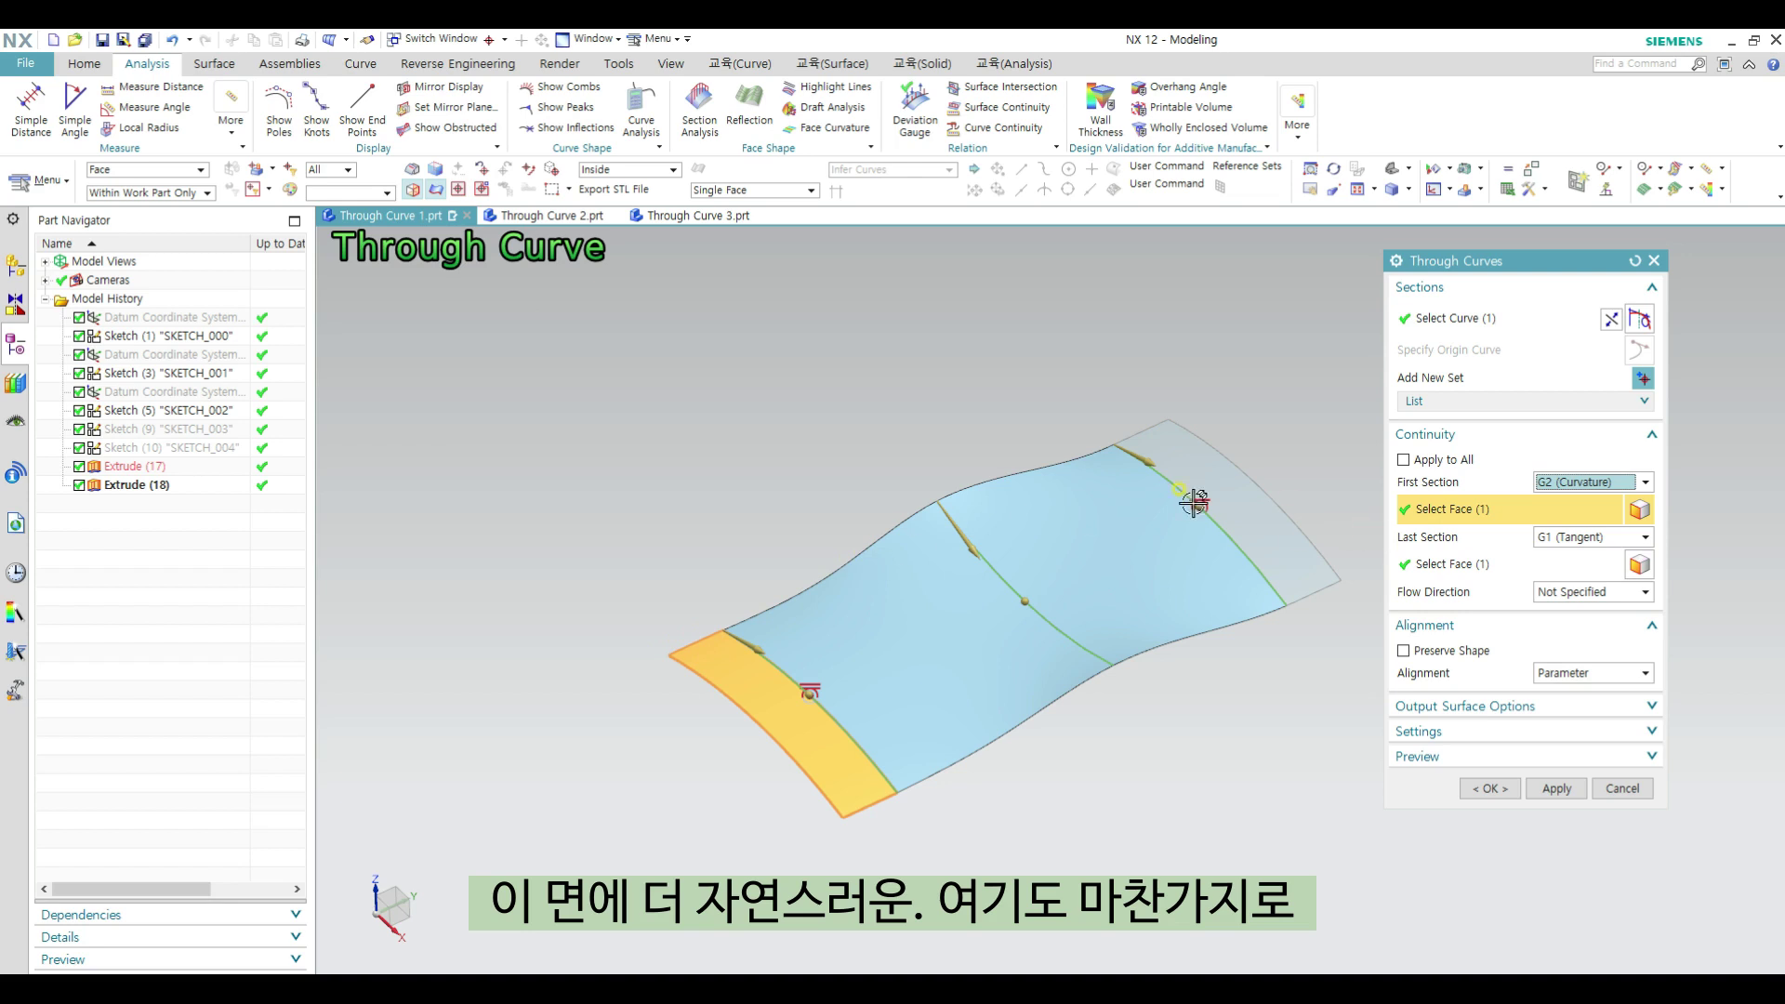
click(1592, 537)
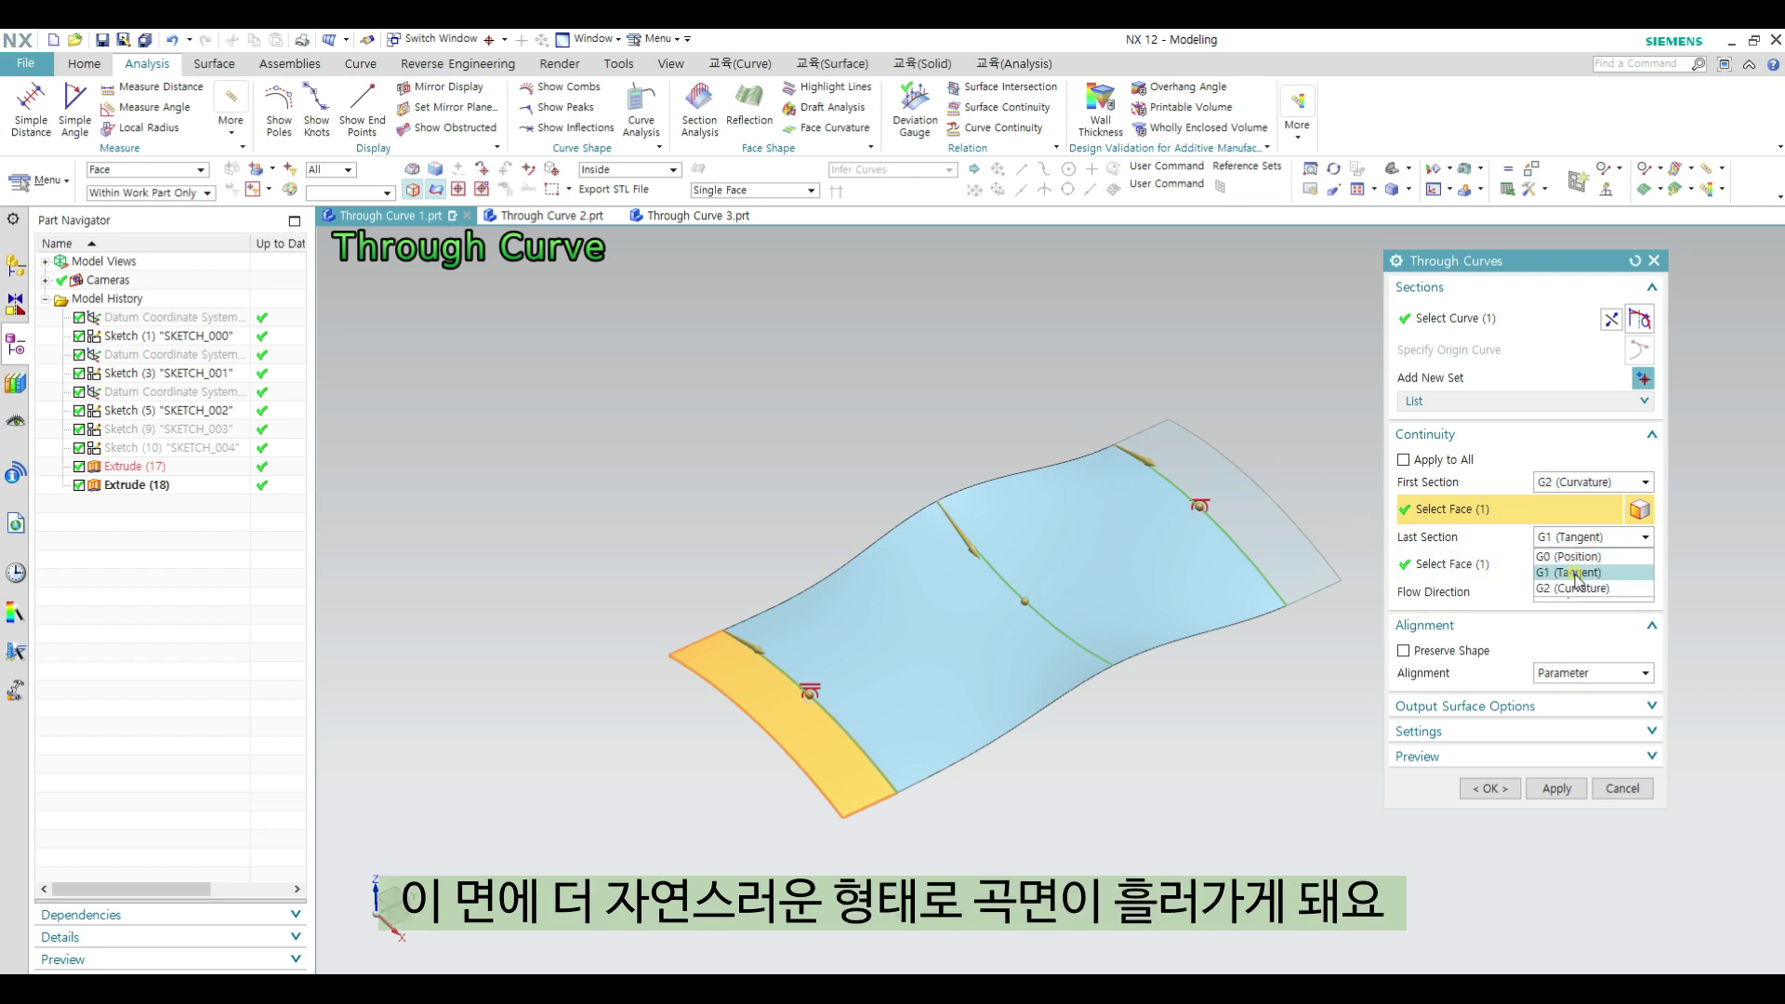
click(1578, 590)
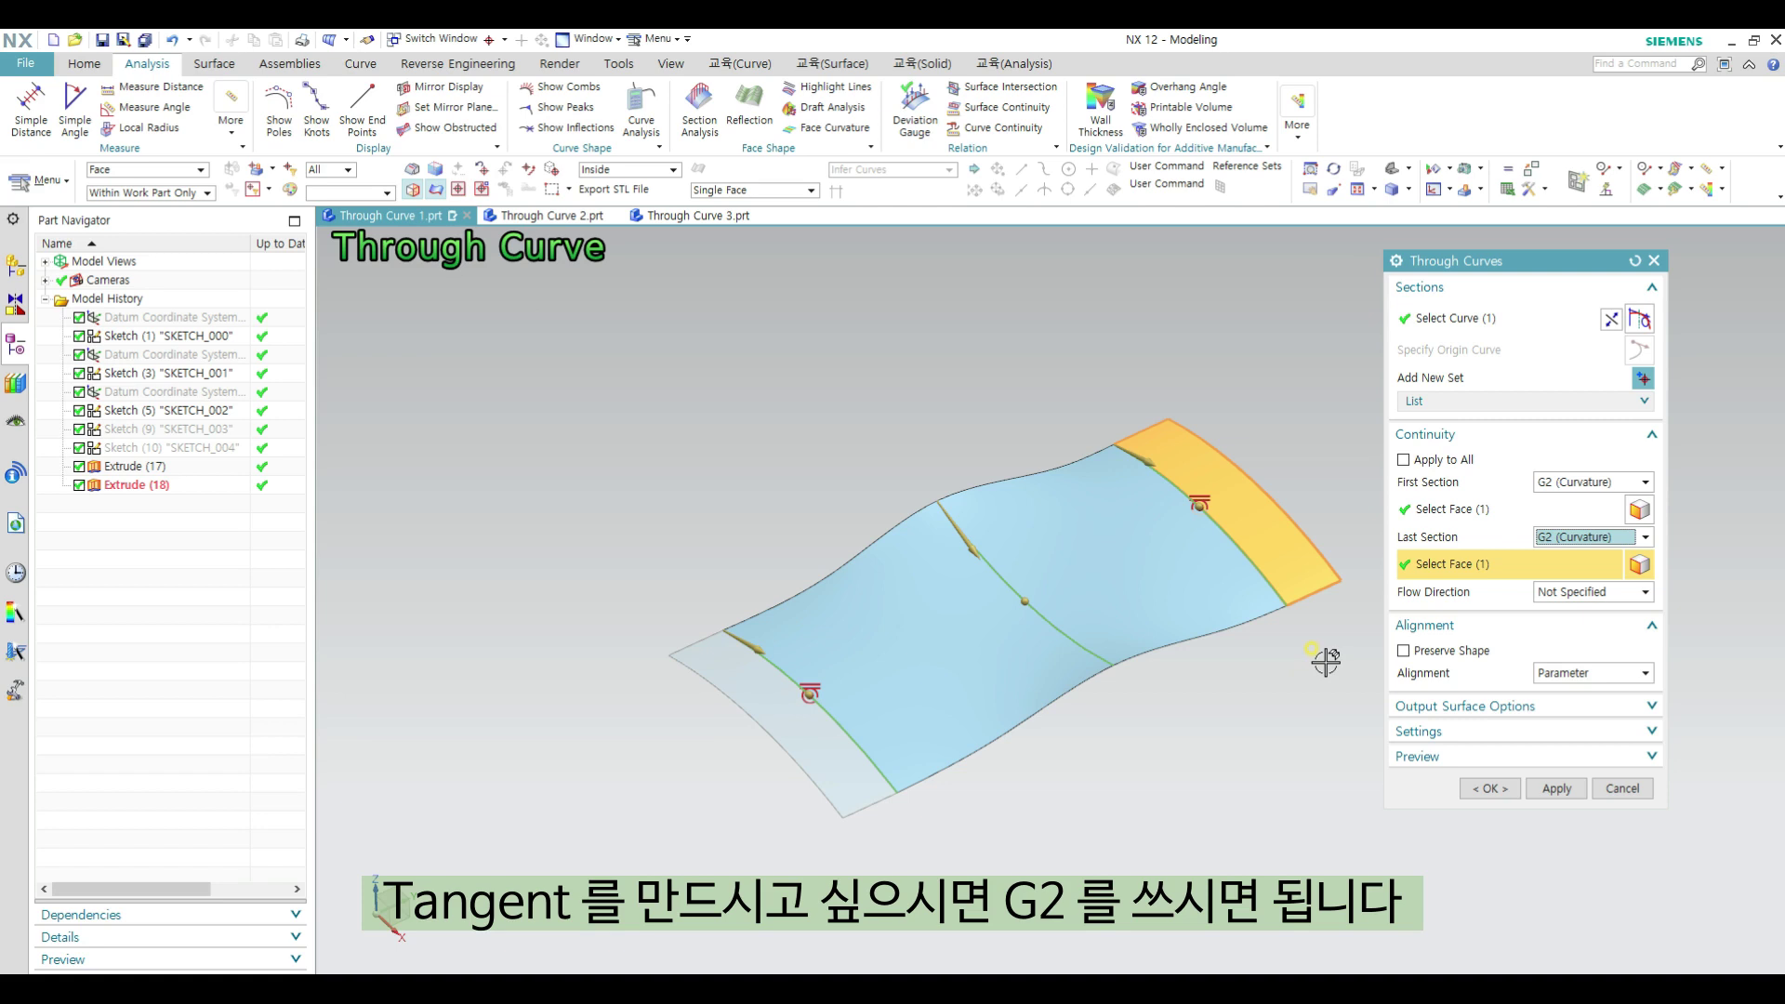
Step: Set the Last Section and First Section continuity to G1 (Tangent) and create the Through Curves surface
click(1589, 537)
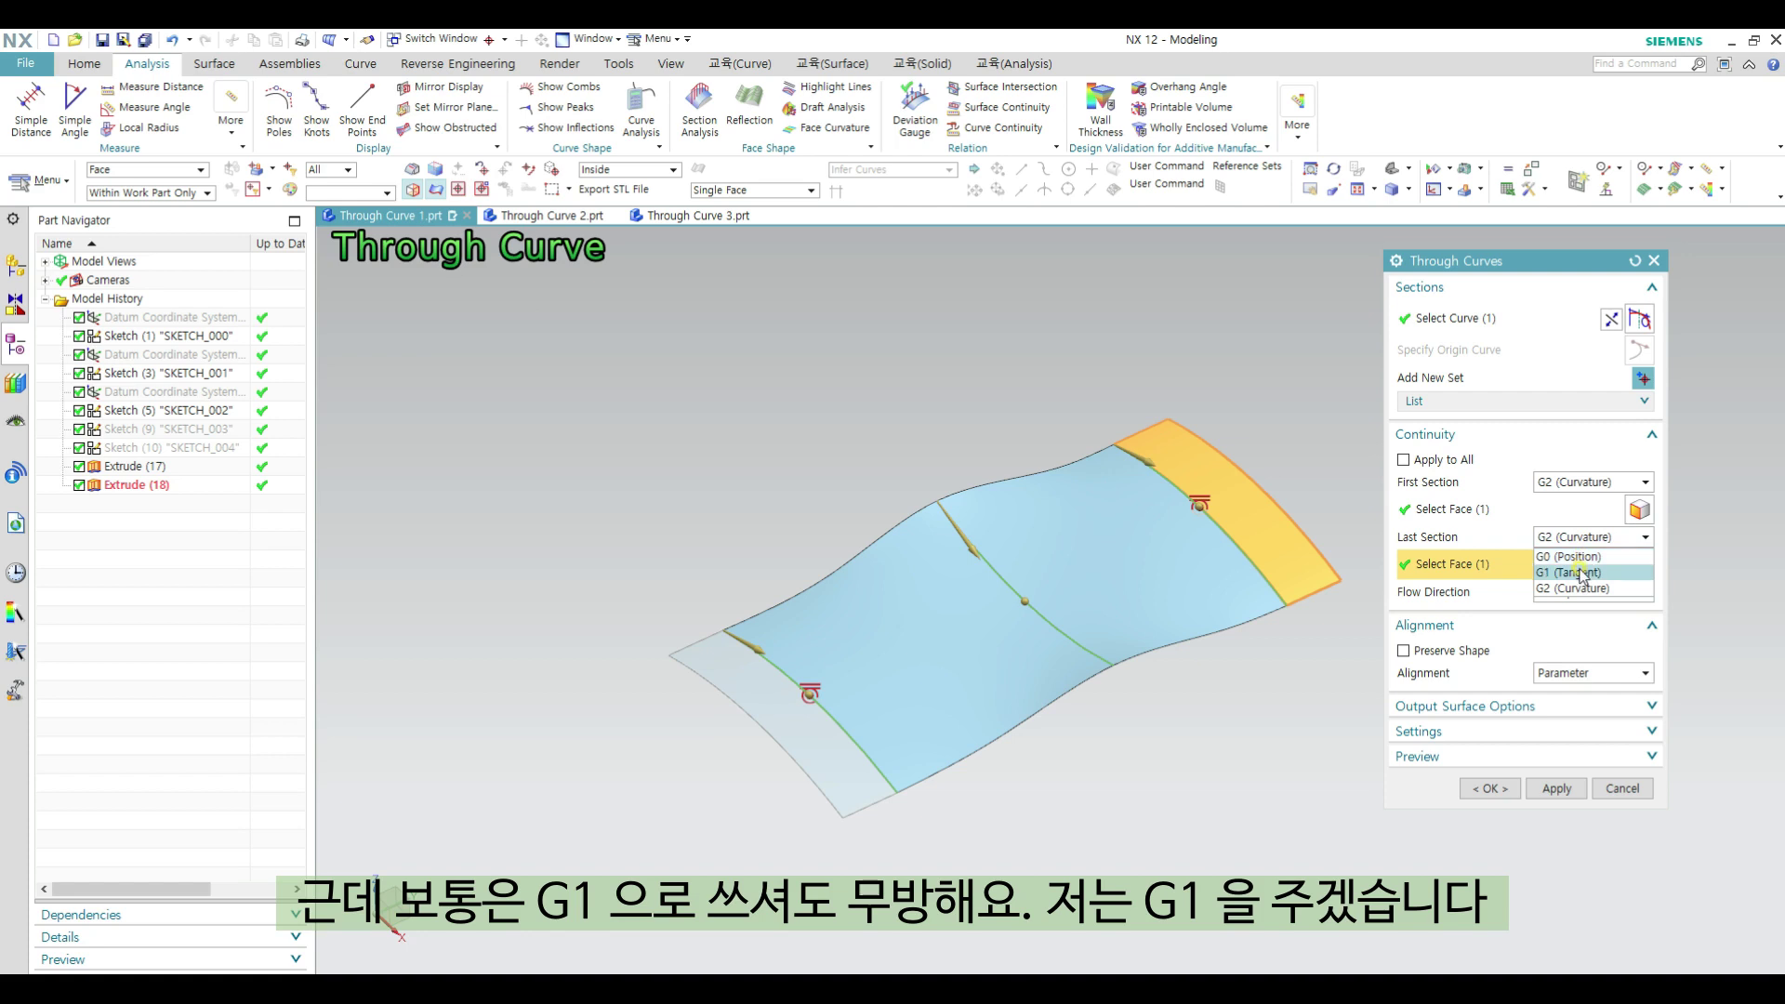
click(1580, 572)
click(1590, 481)
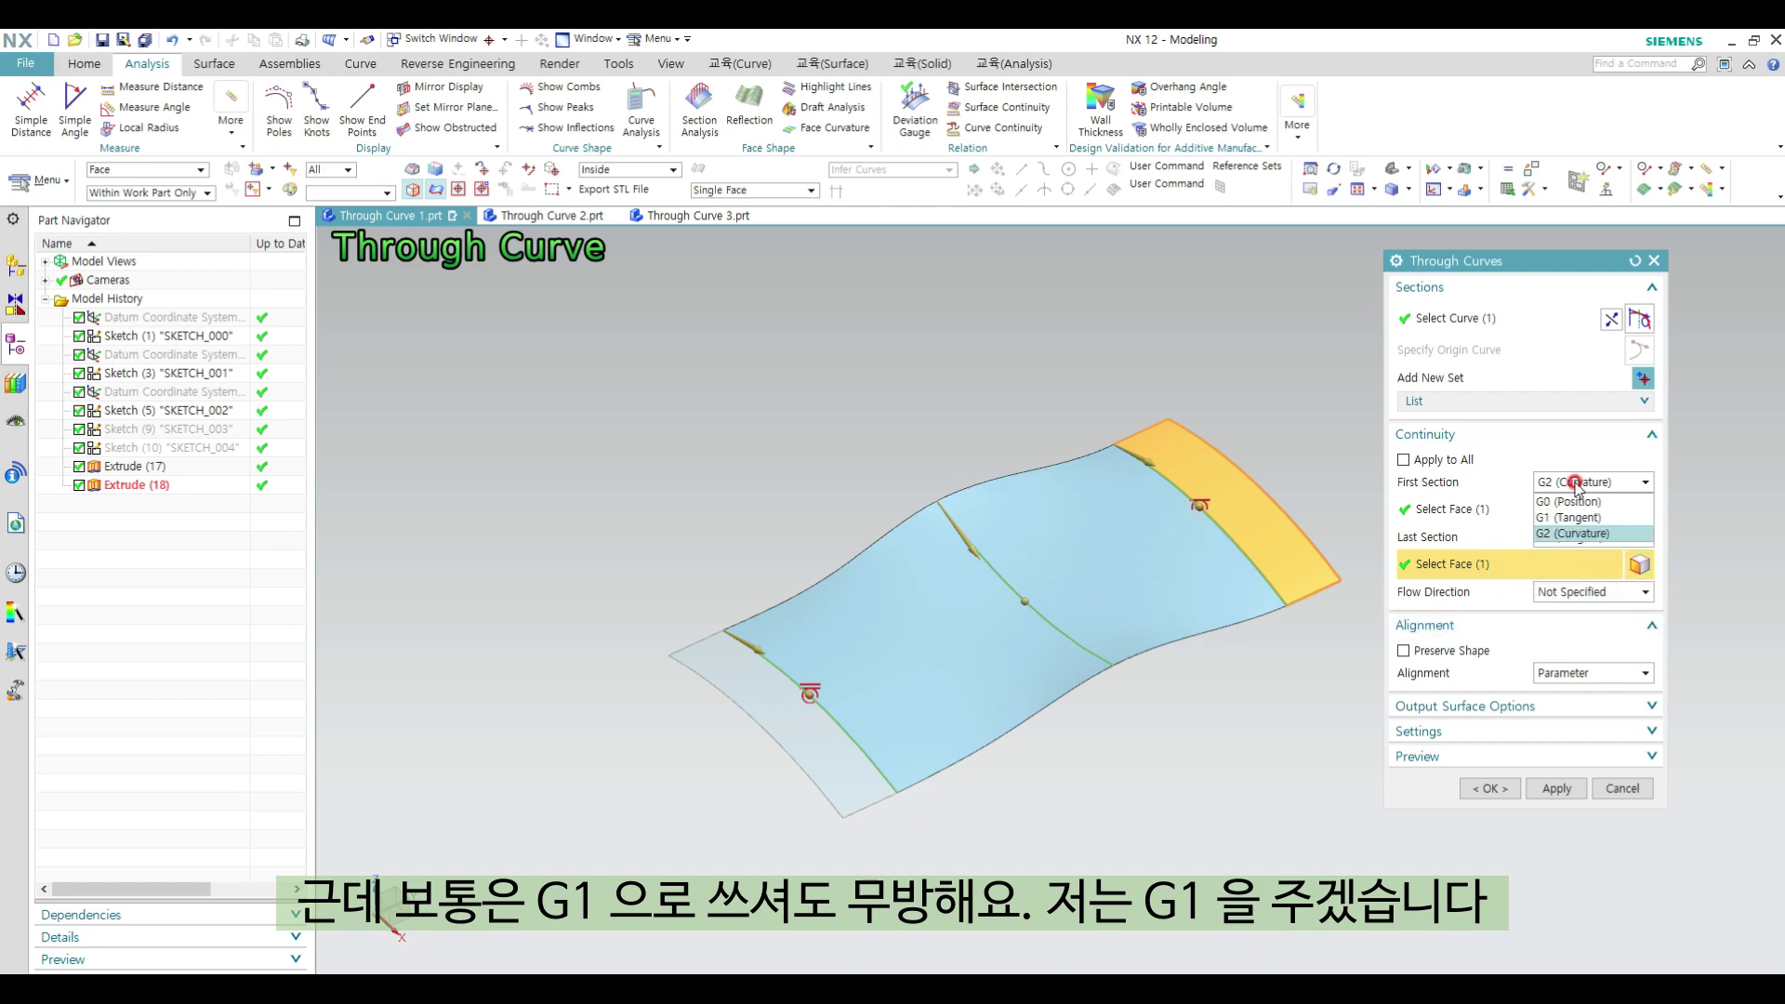
click(1580, 517)
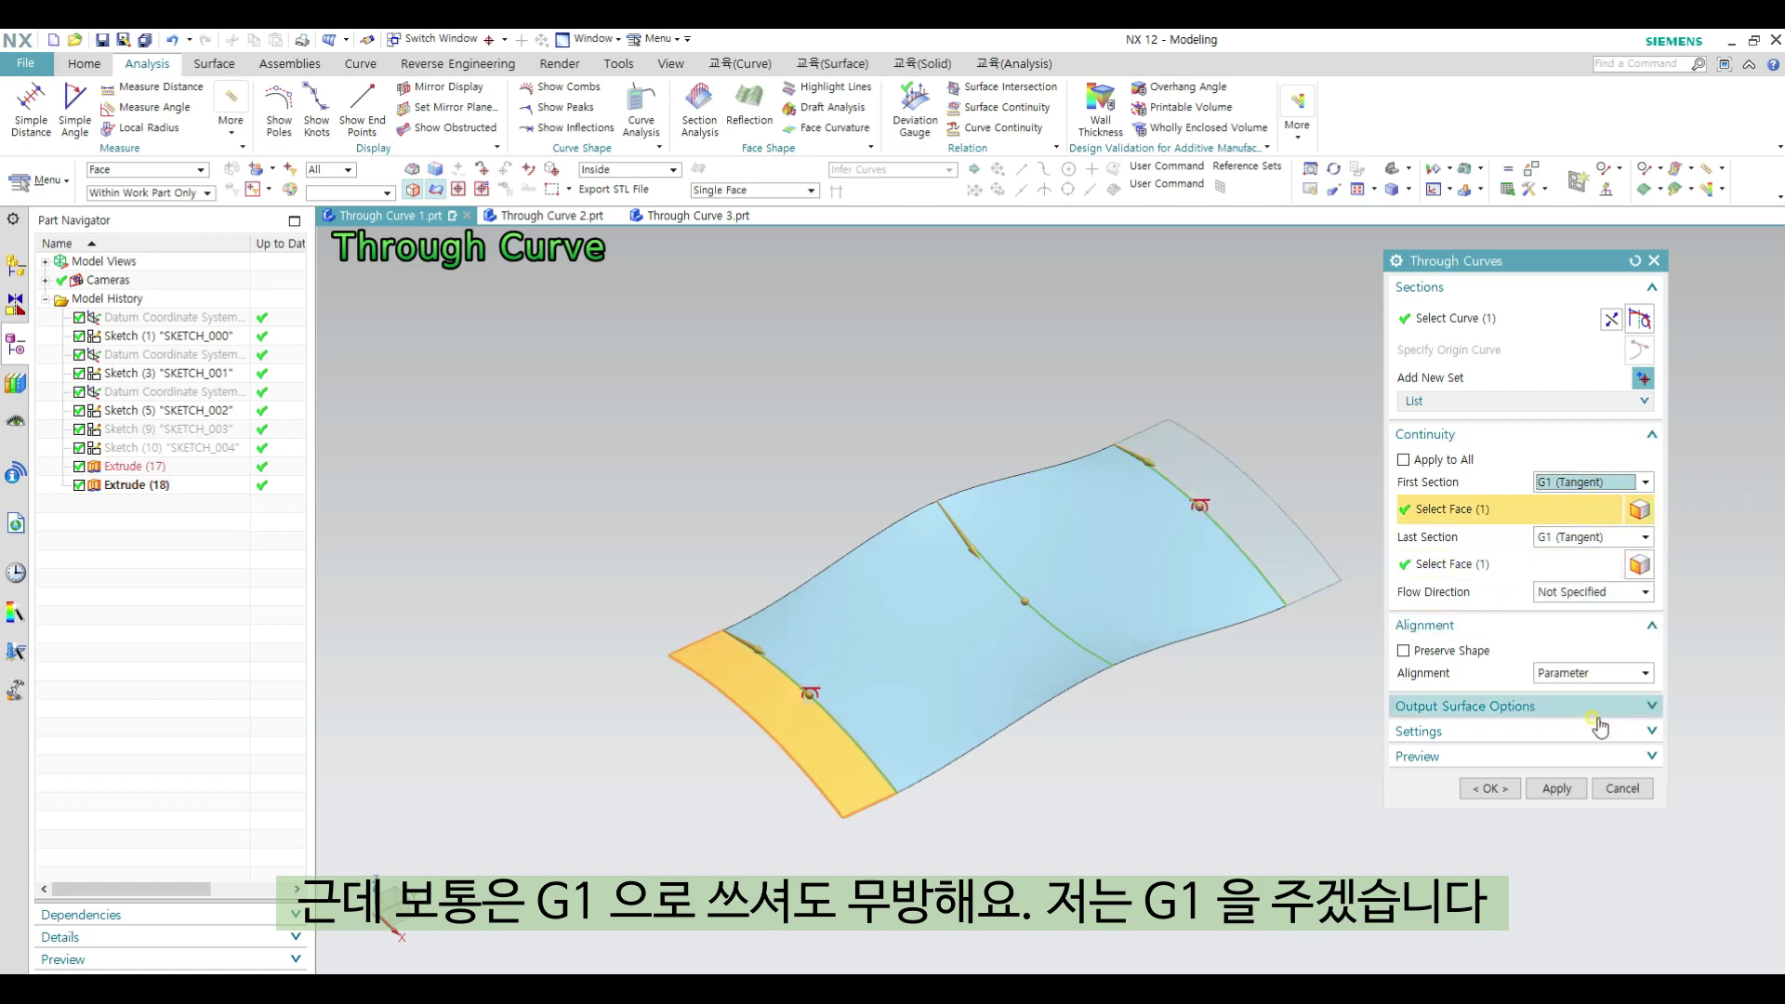
click(1490, 788)
Step: Hide the front, middle and rear section sketches so that only the sheets are displayed
mouse_move(1099, 834)
middle_down()
mouse_move(1152, 745)
mouse_move(1107, 605)
mouse_move(1135, 705)
mouse_move(1181, 801)
mouse_move(1175, 757)
mouse_move(1202, 807)
middle_up()
click(760, 630)
click(957, 507)
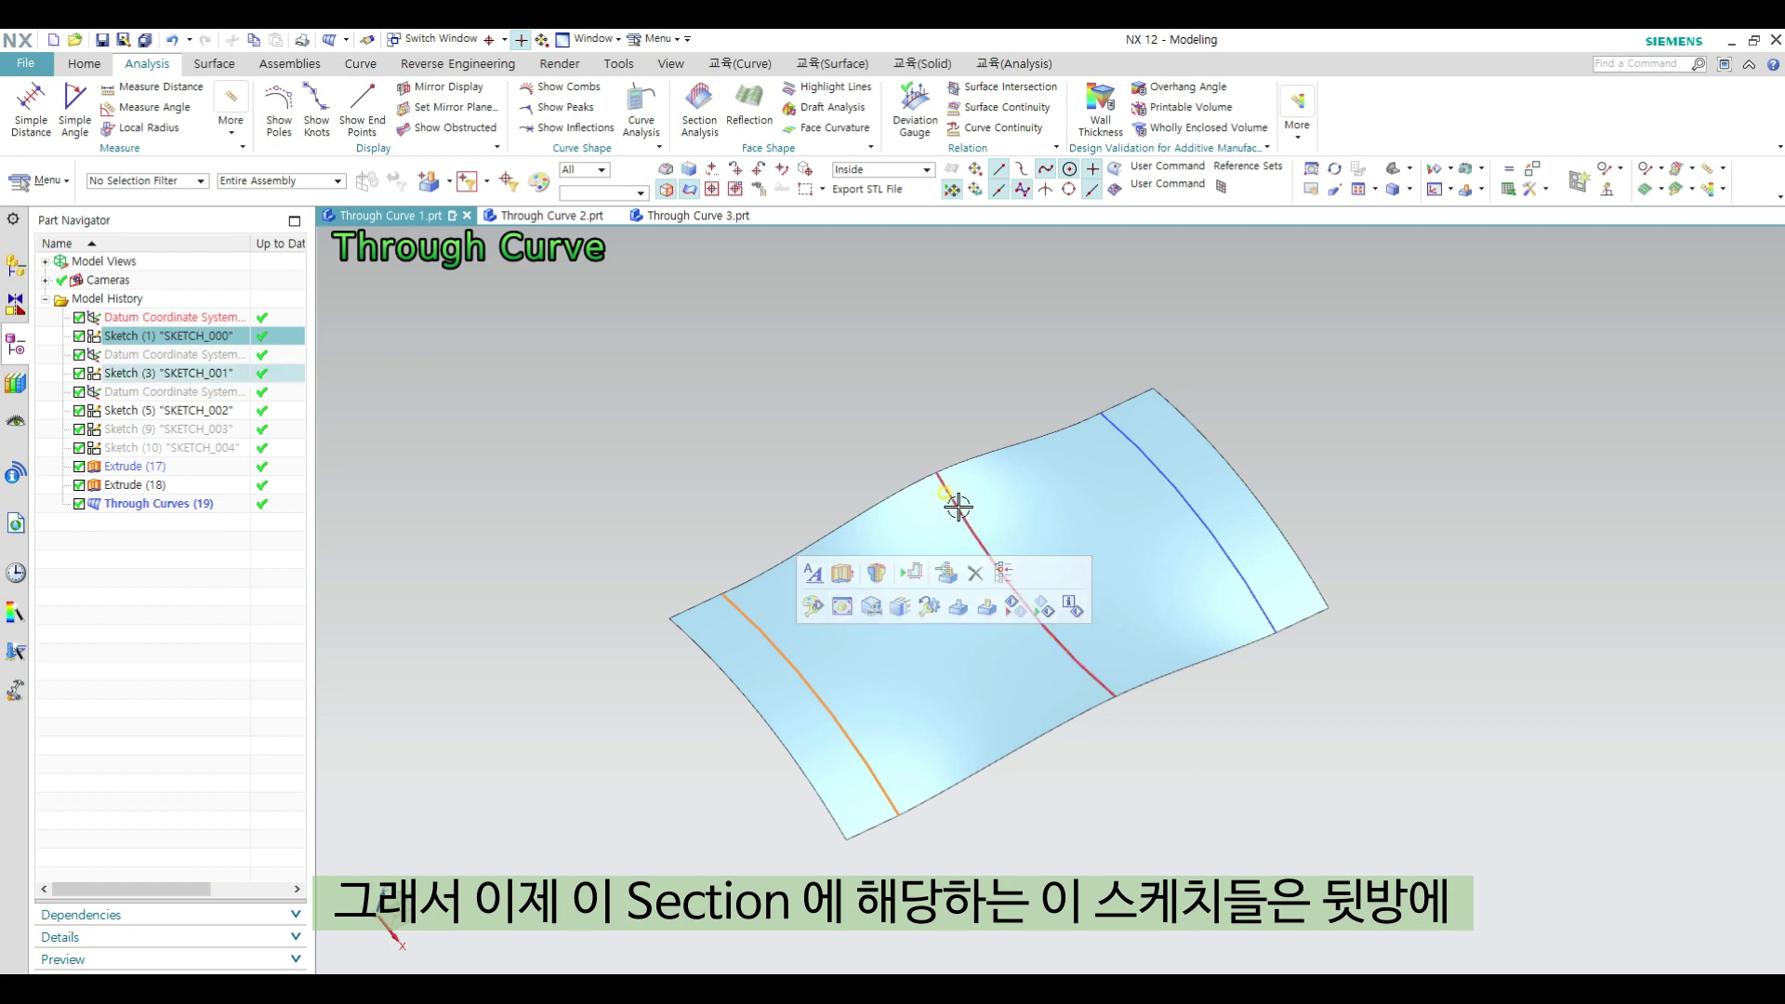
click(1115, 422)
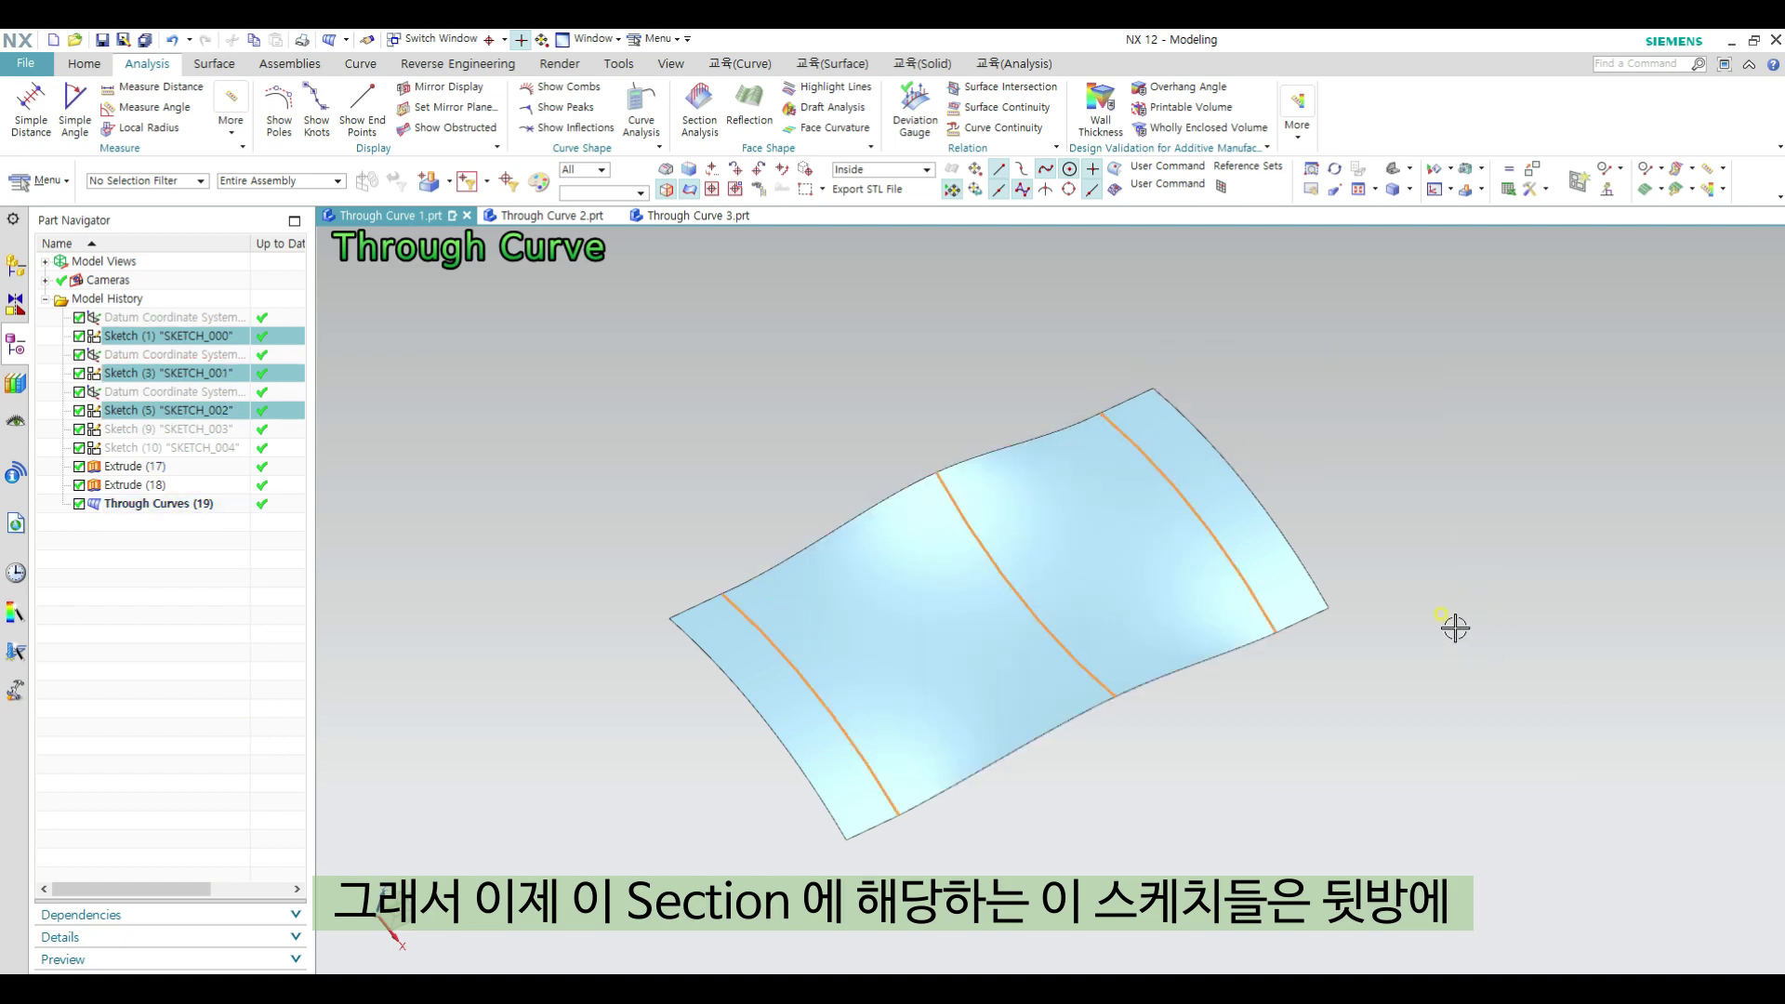
key(Escape)
middle_drag(1283, 723, 1227, 757)
middle_drag(1266, 684, 1186, 738)
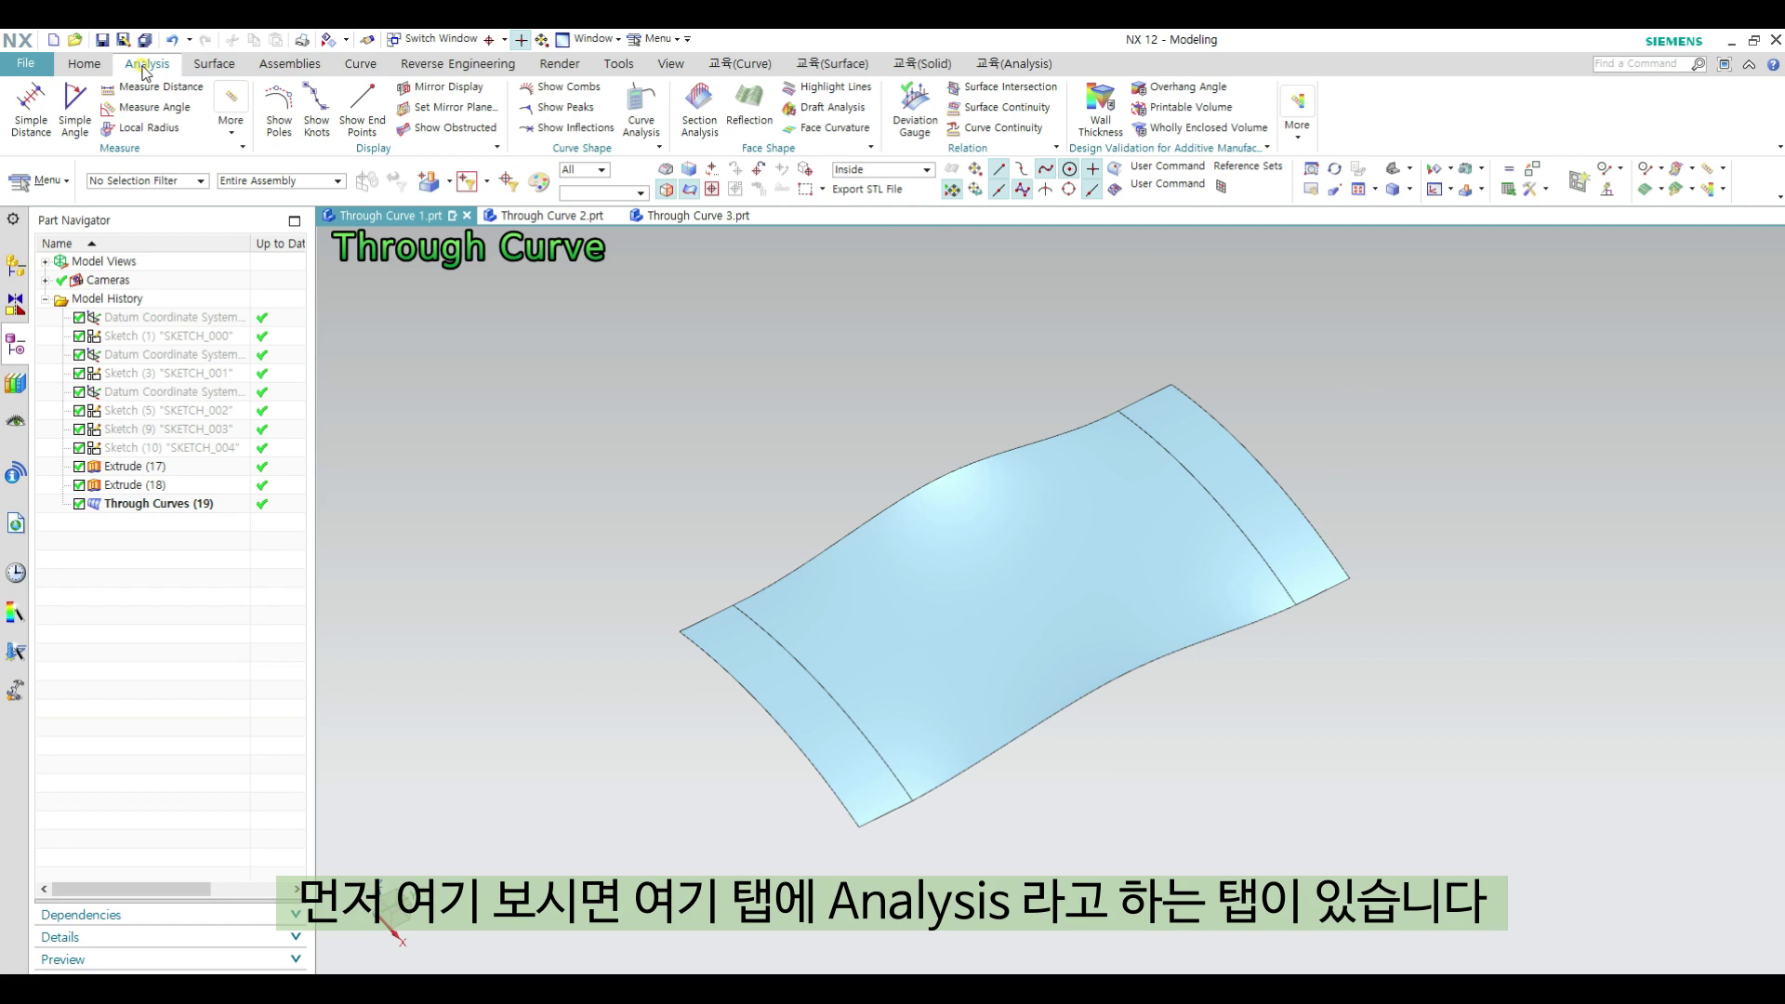
Step: Run a Reflection analysis with Line Images on the front sheet, the Through Curves surface and the rear sheet
click(760, 119)
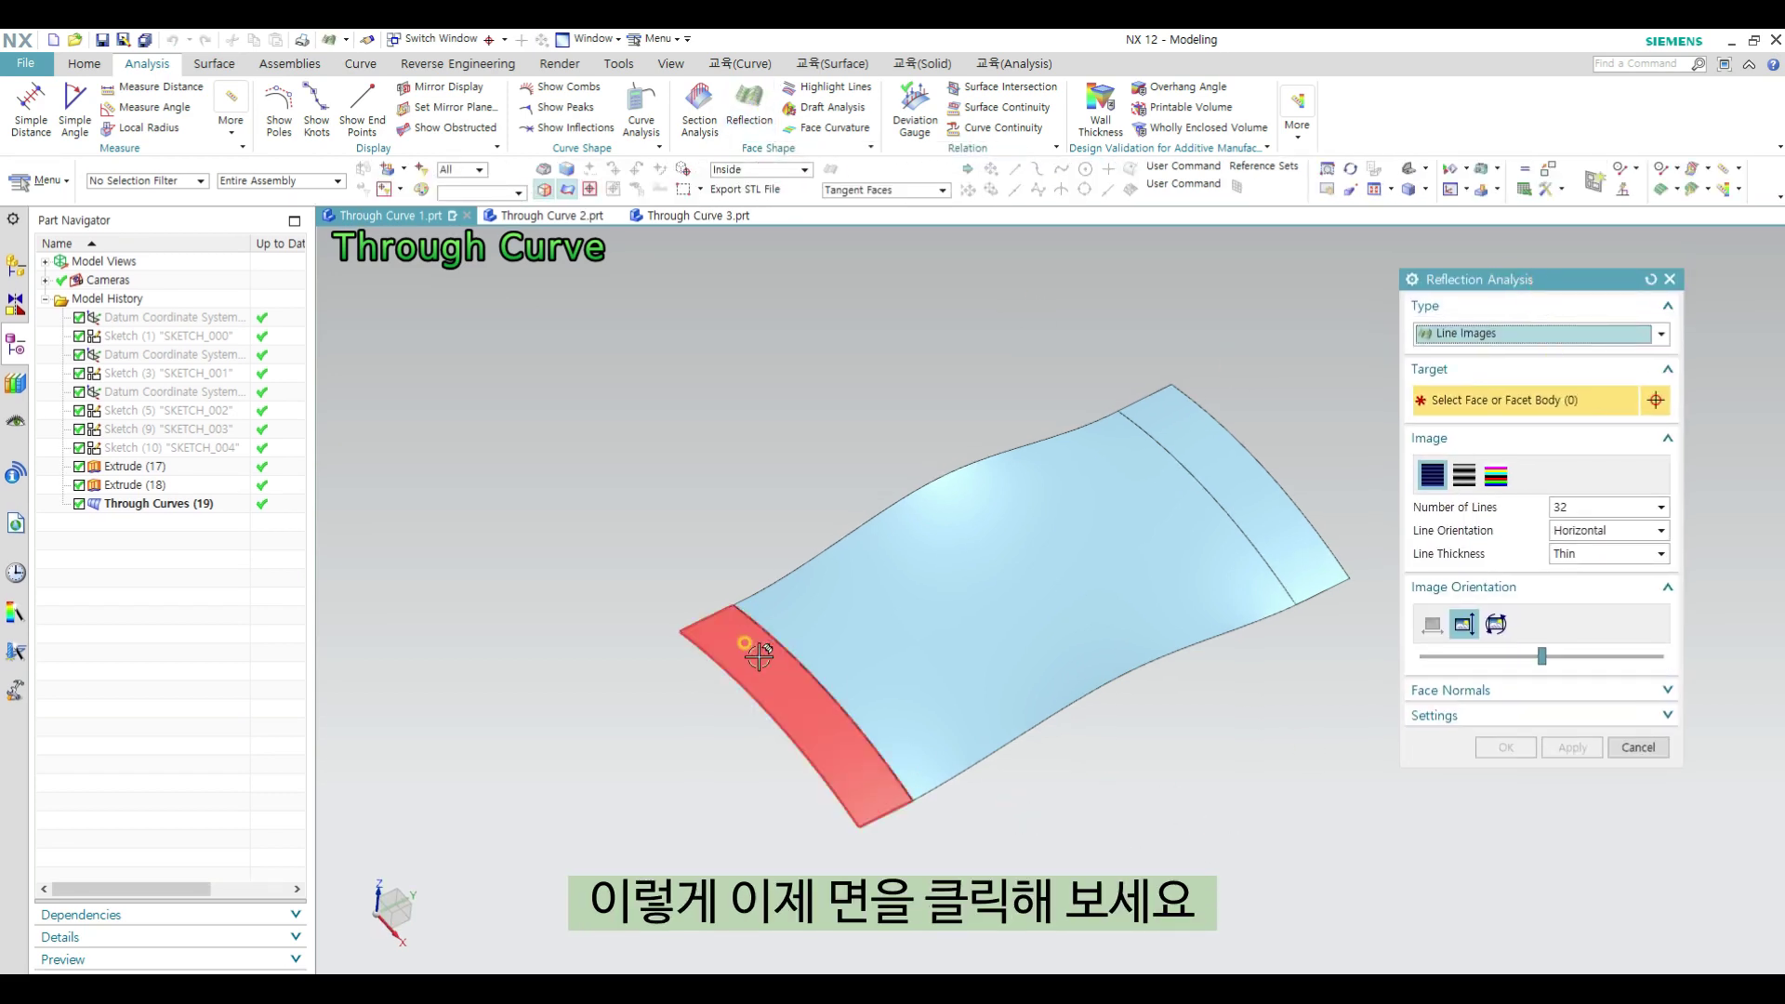
click(918, 741)
click(963, 574)
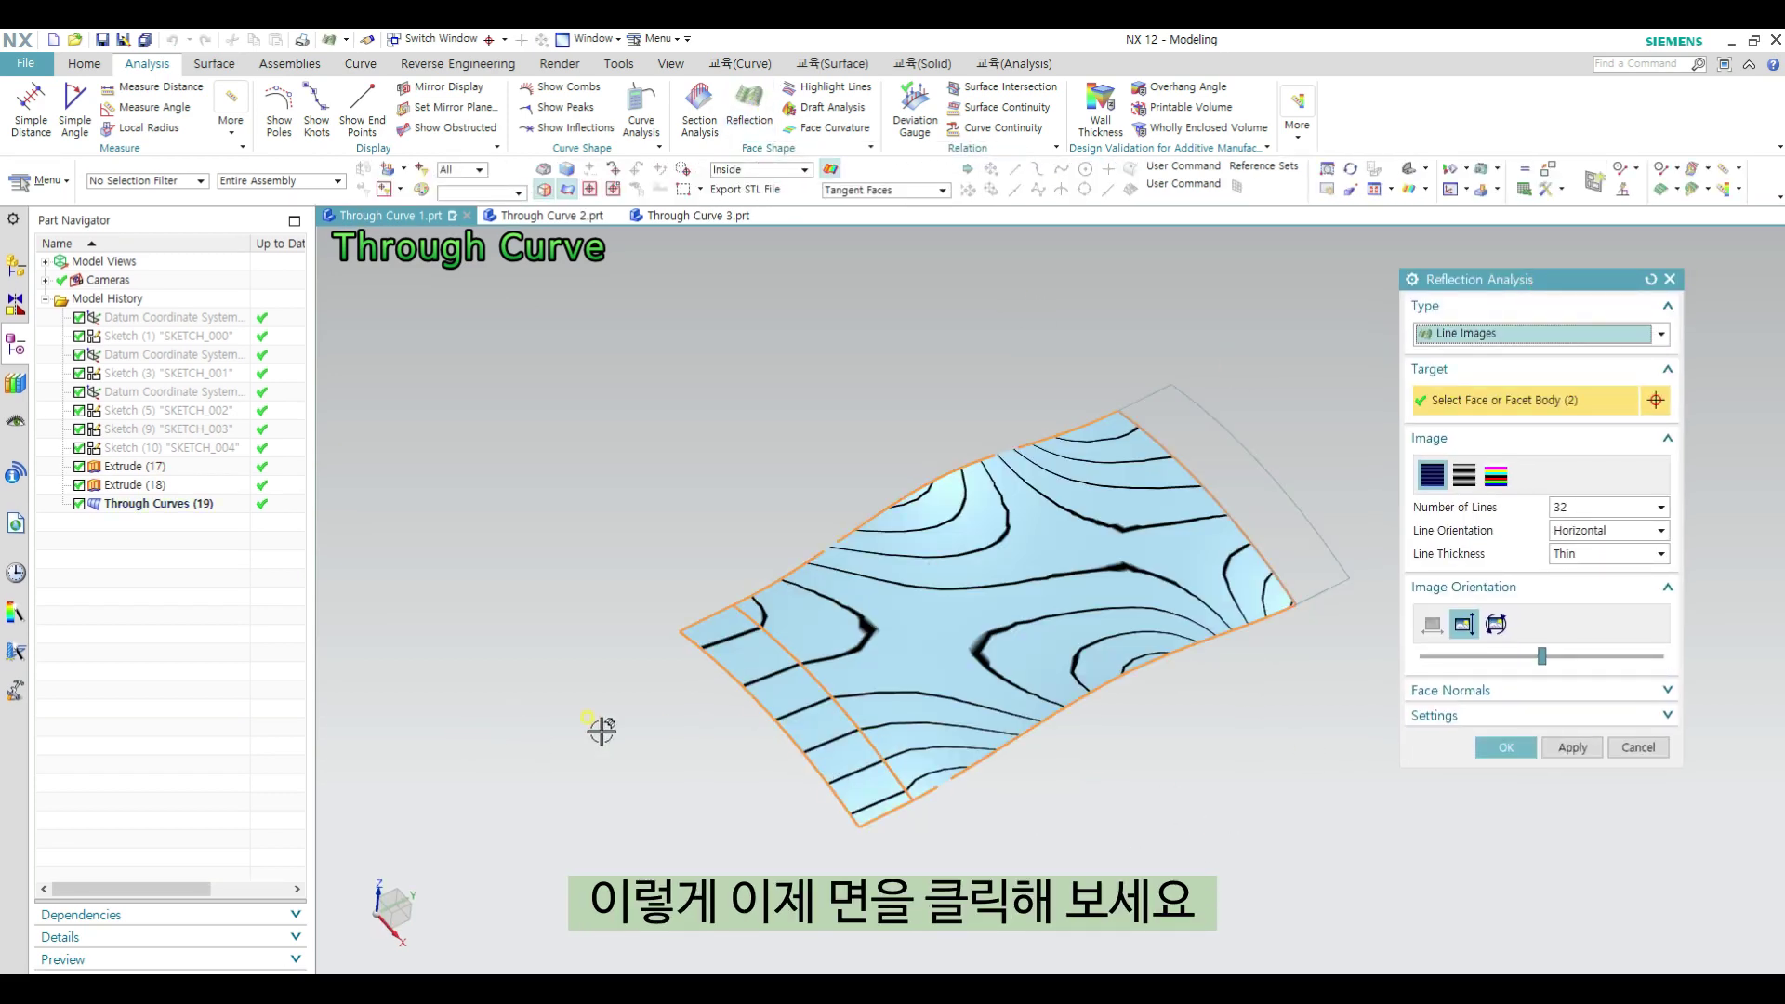
click(1255, 483)
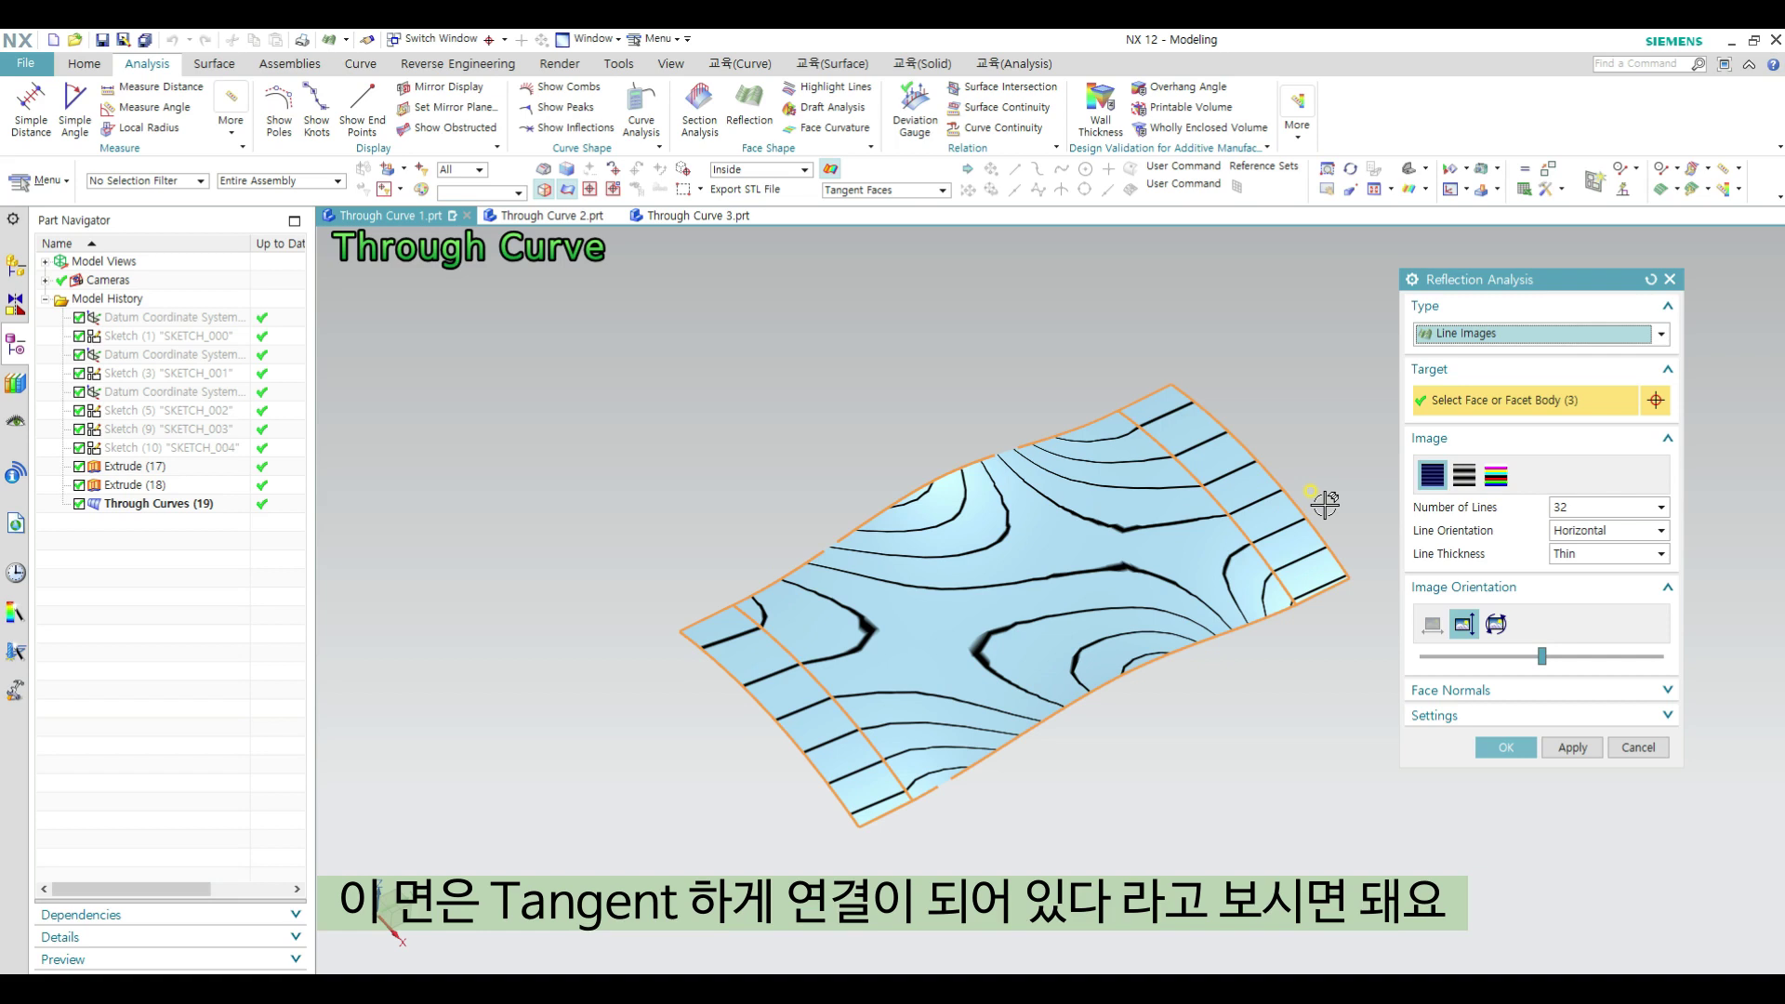
Step: Compare the reflection in the black-and-white, coloured and plain line image modes, and close the analysis without applying it
click(1467, 477)
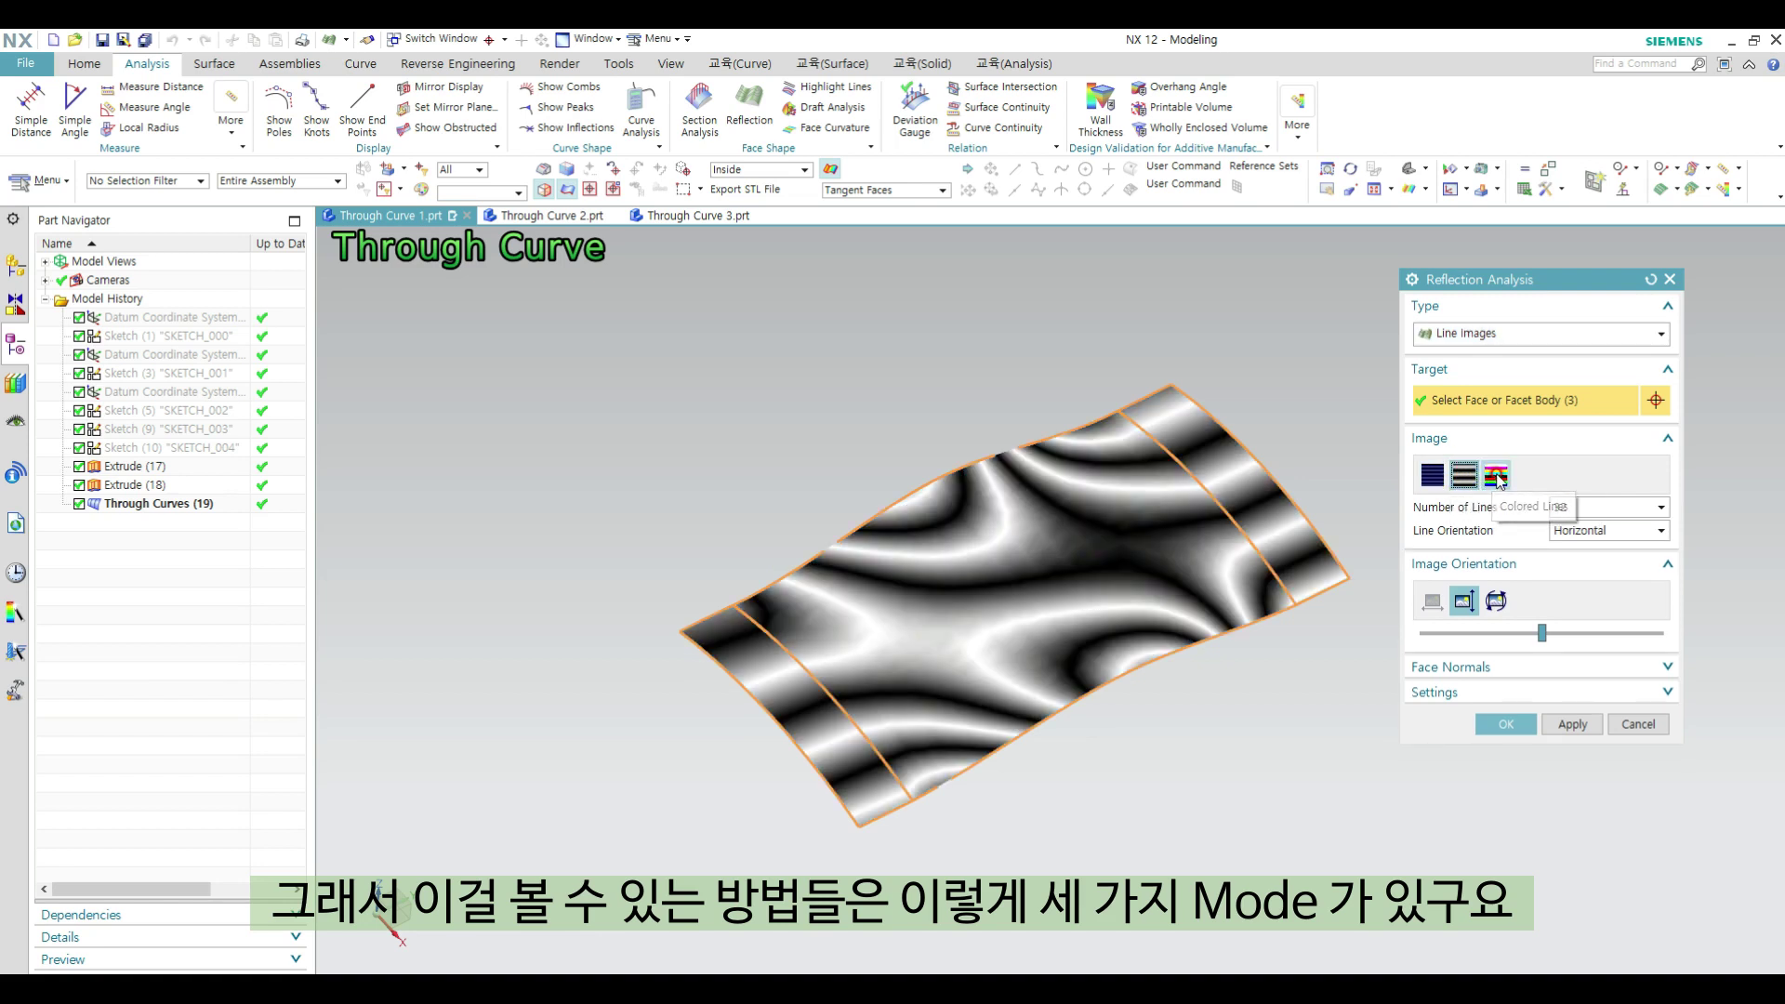
click(1495, 476)
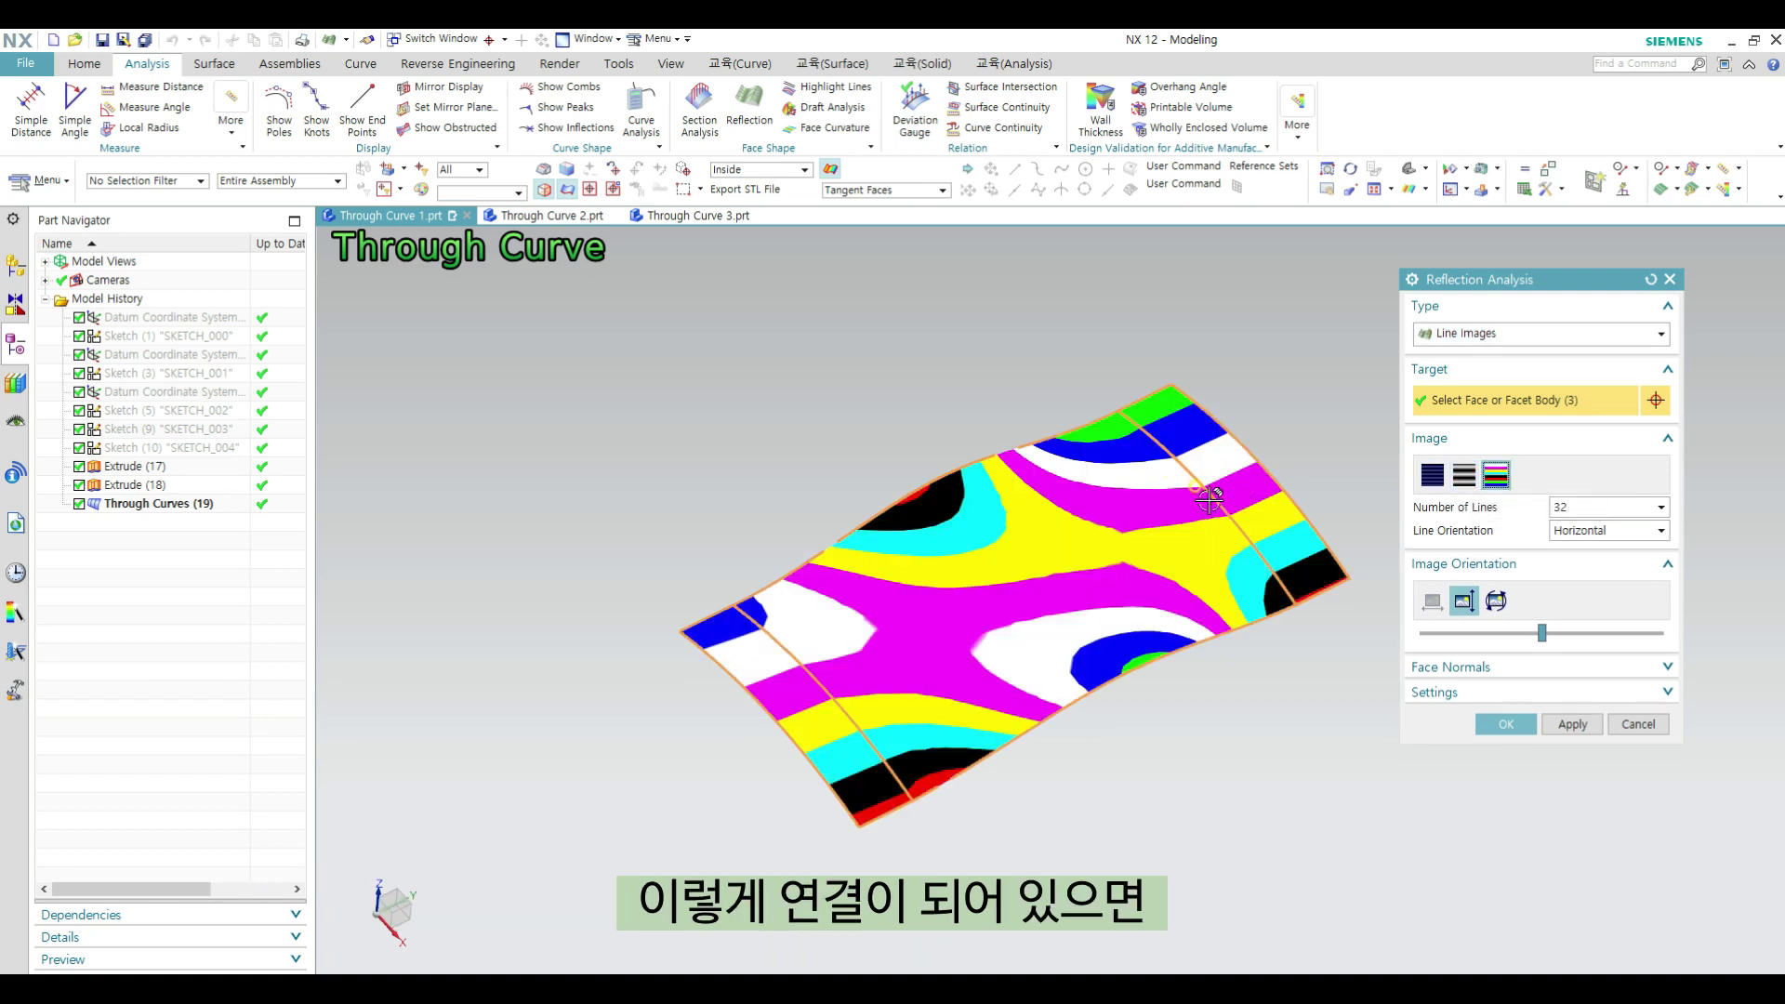
click(1430, 475)
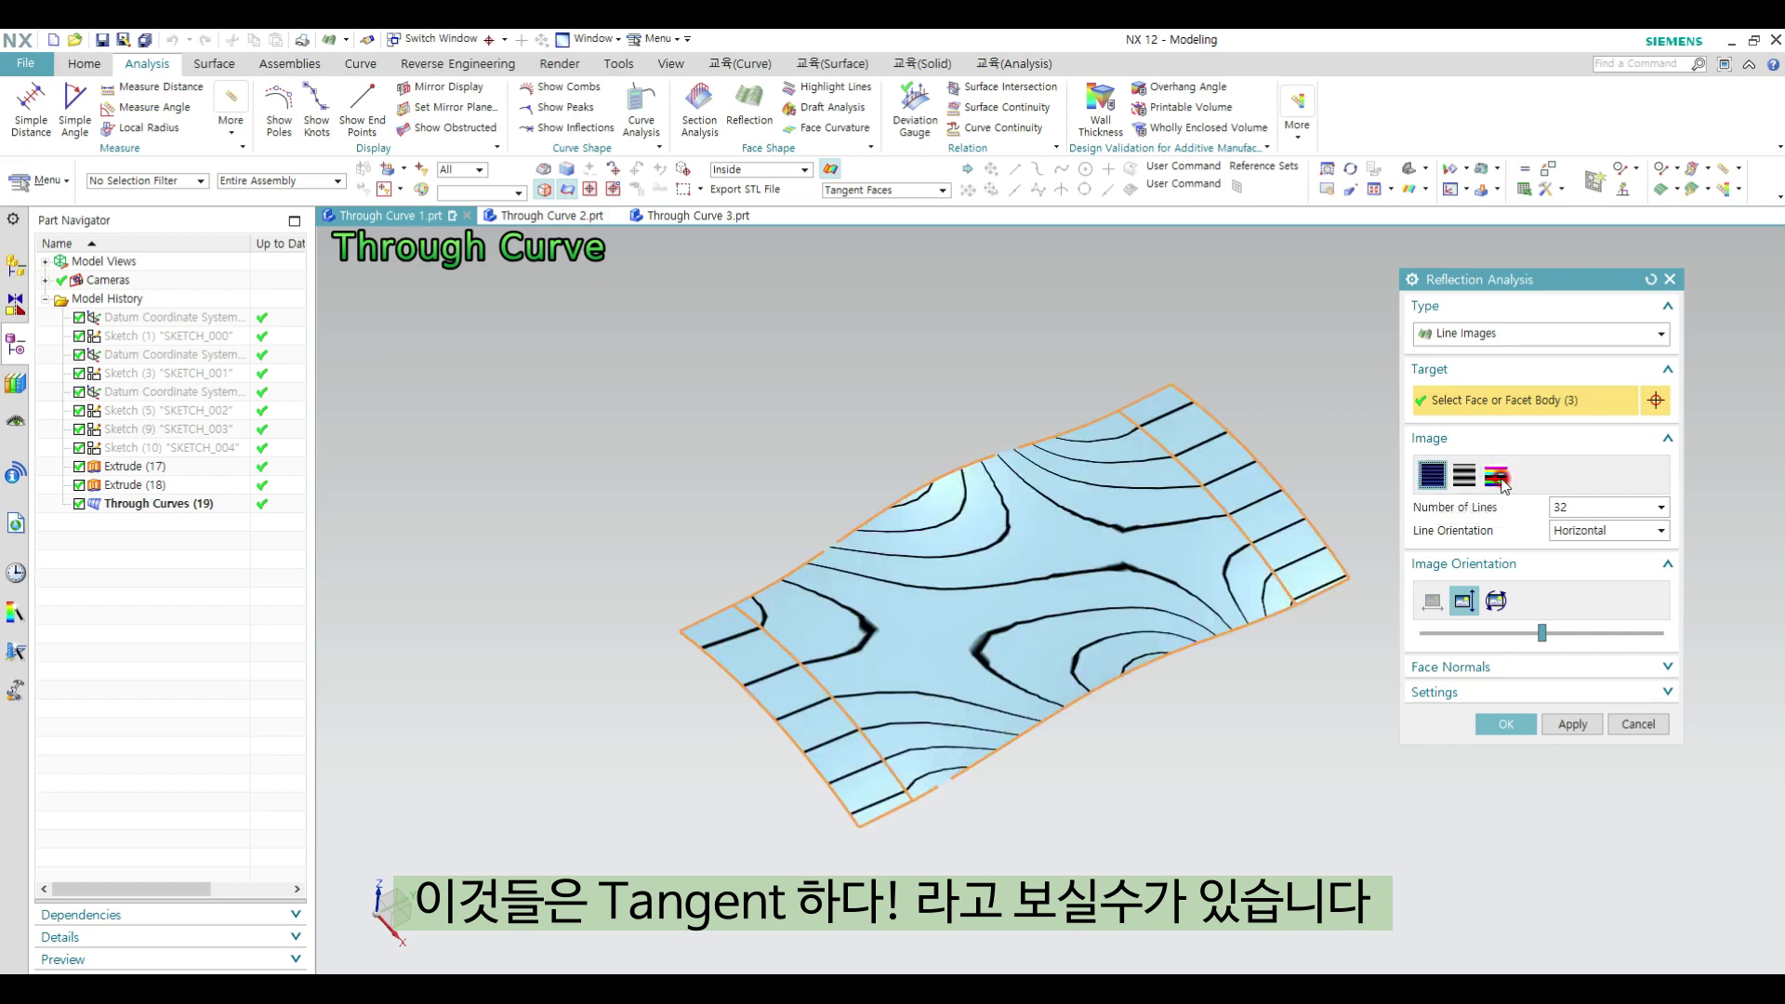
click(1669, 279)
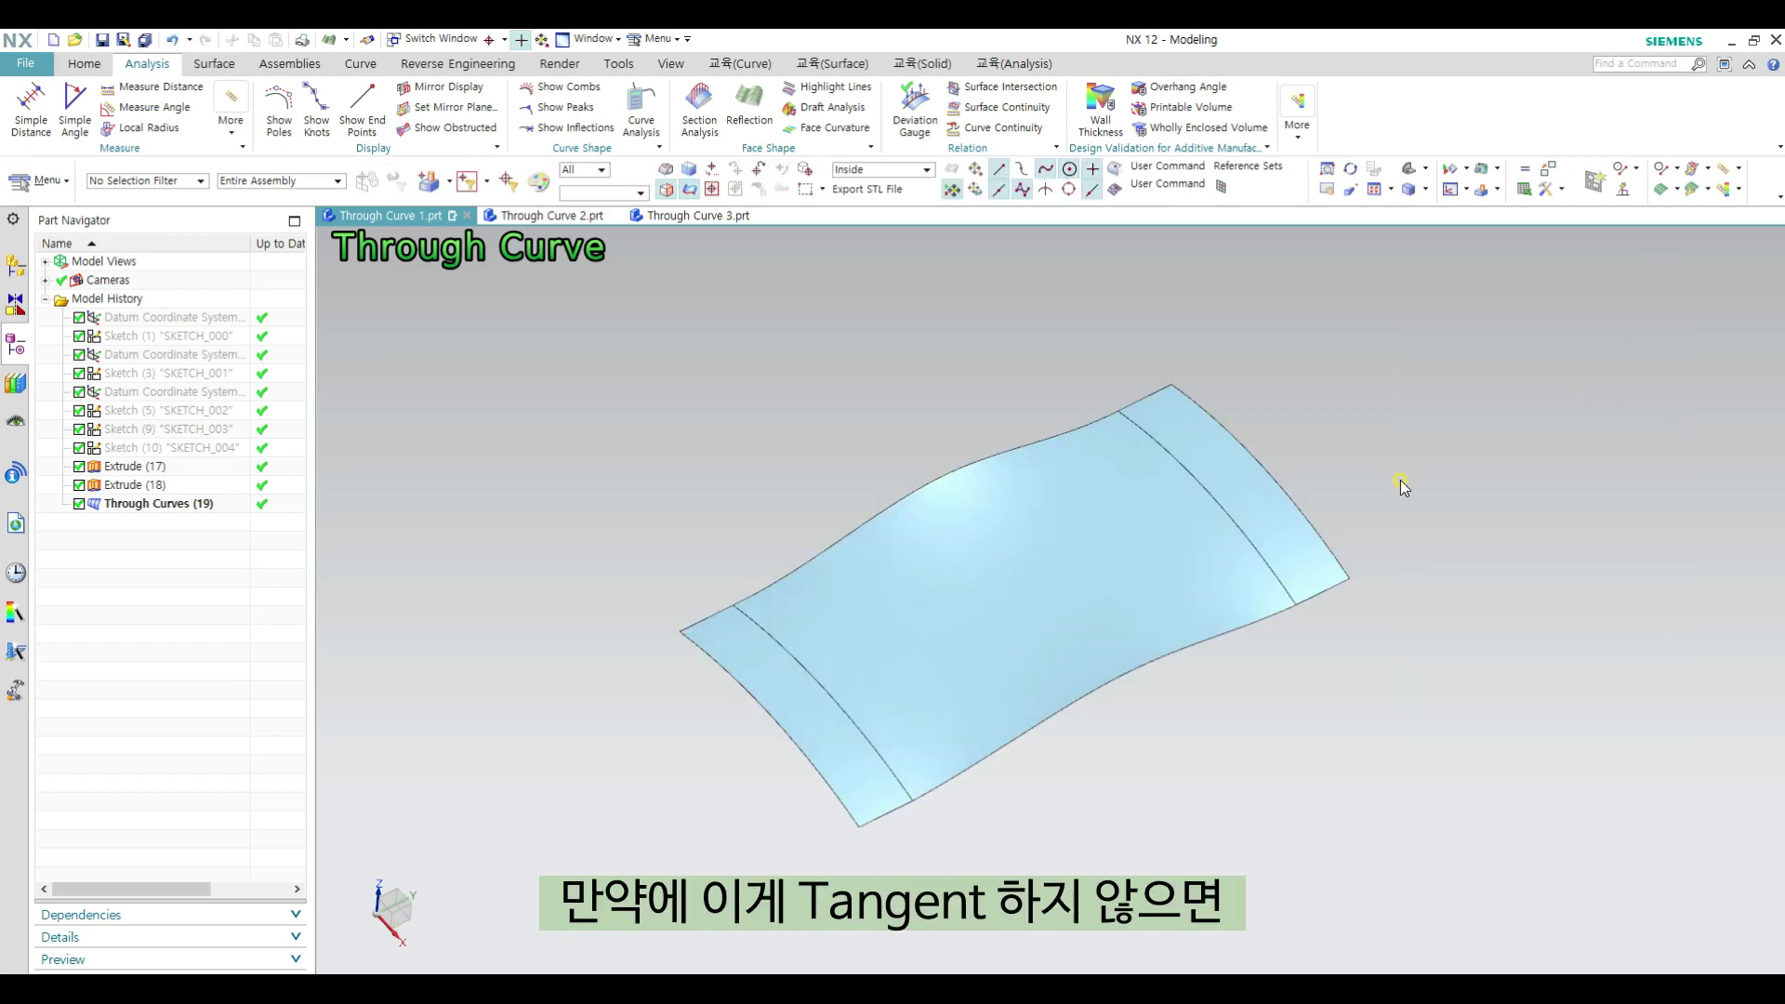
Step: Edit the Through Curves surface and set both First Section and Last Section continuity to G0 (Position)
double_click(1013, 553)
click(1617, 500)
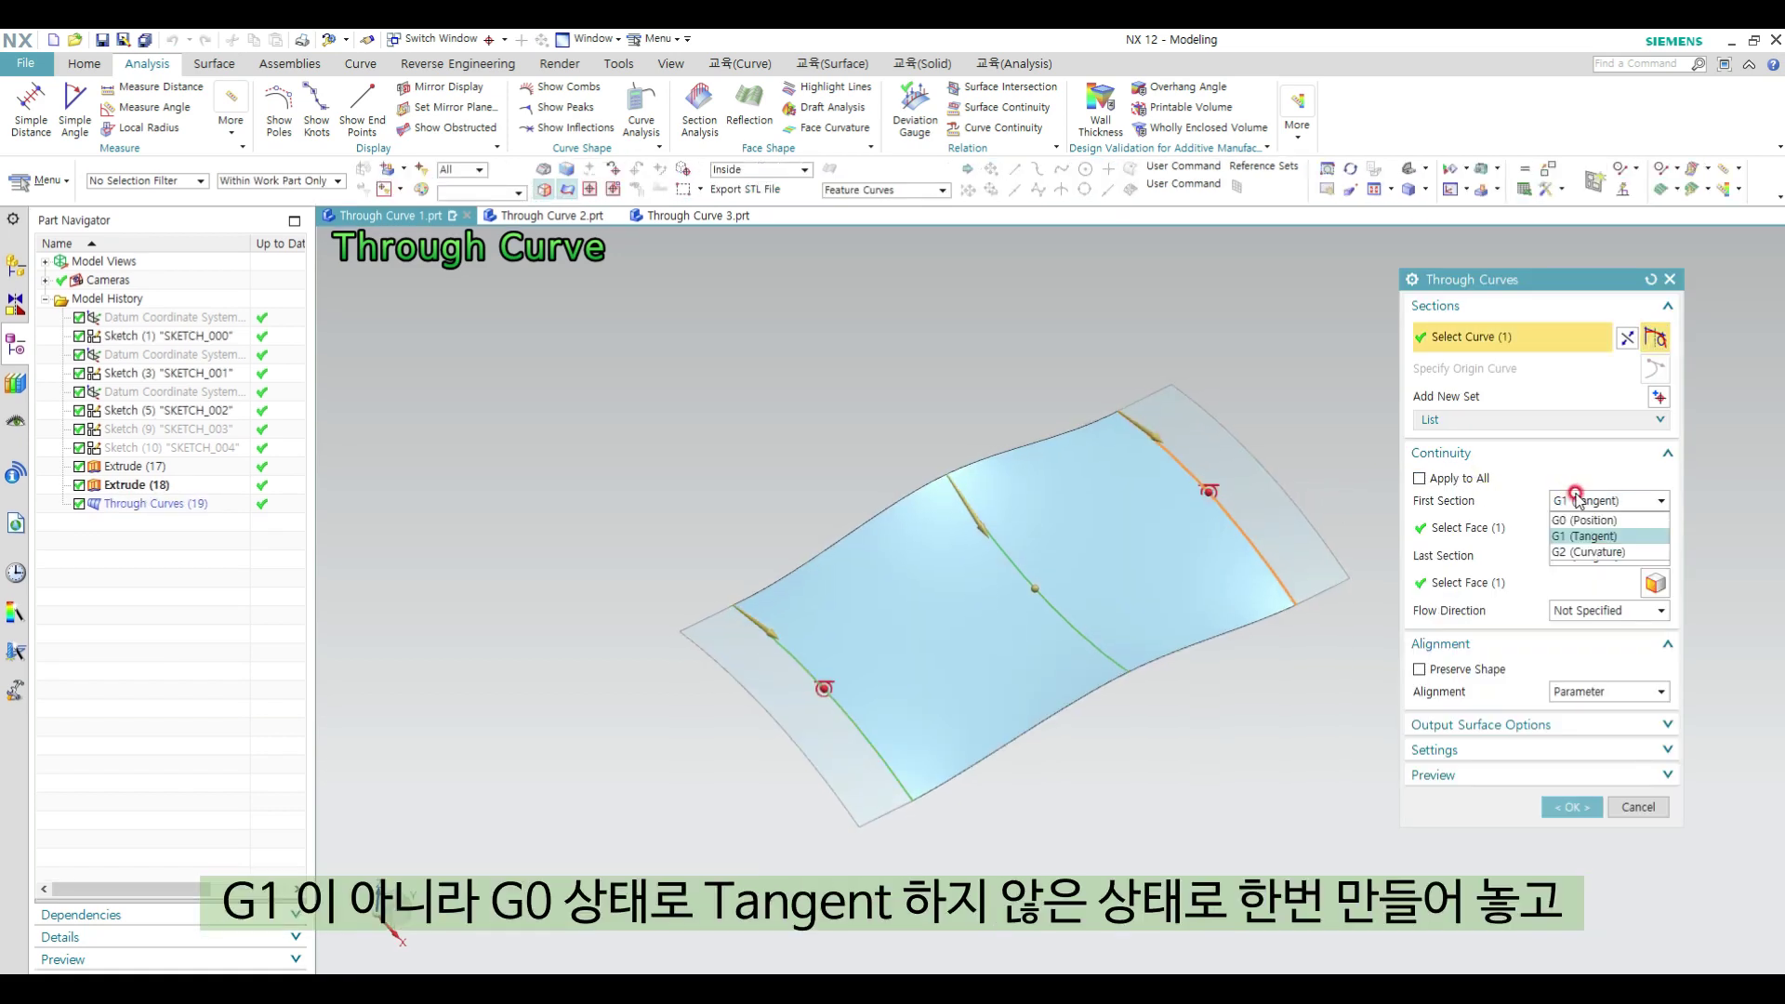
click(1582, 517)
click(1585, 525)
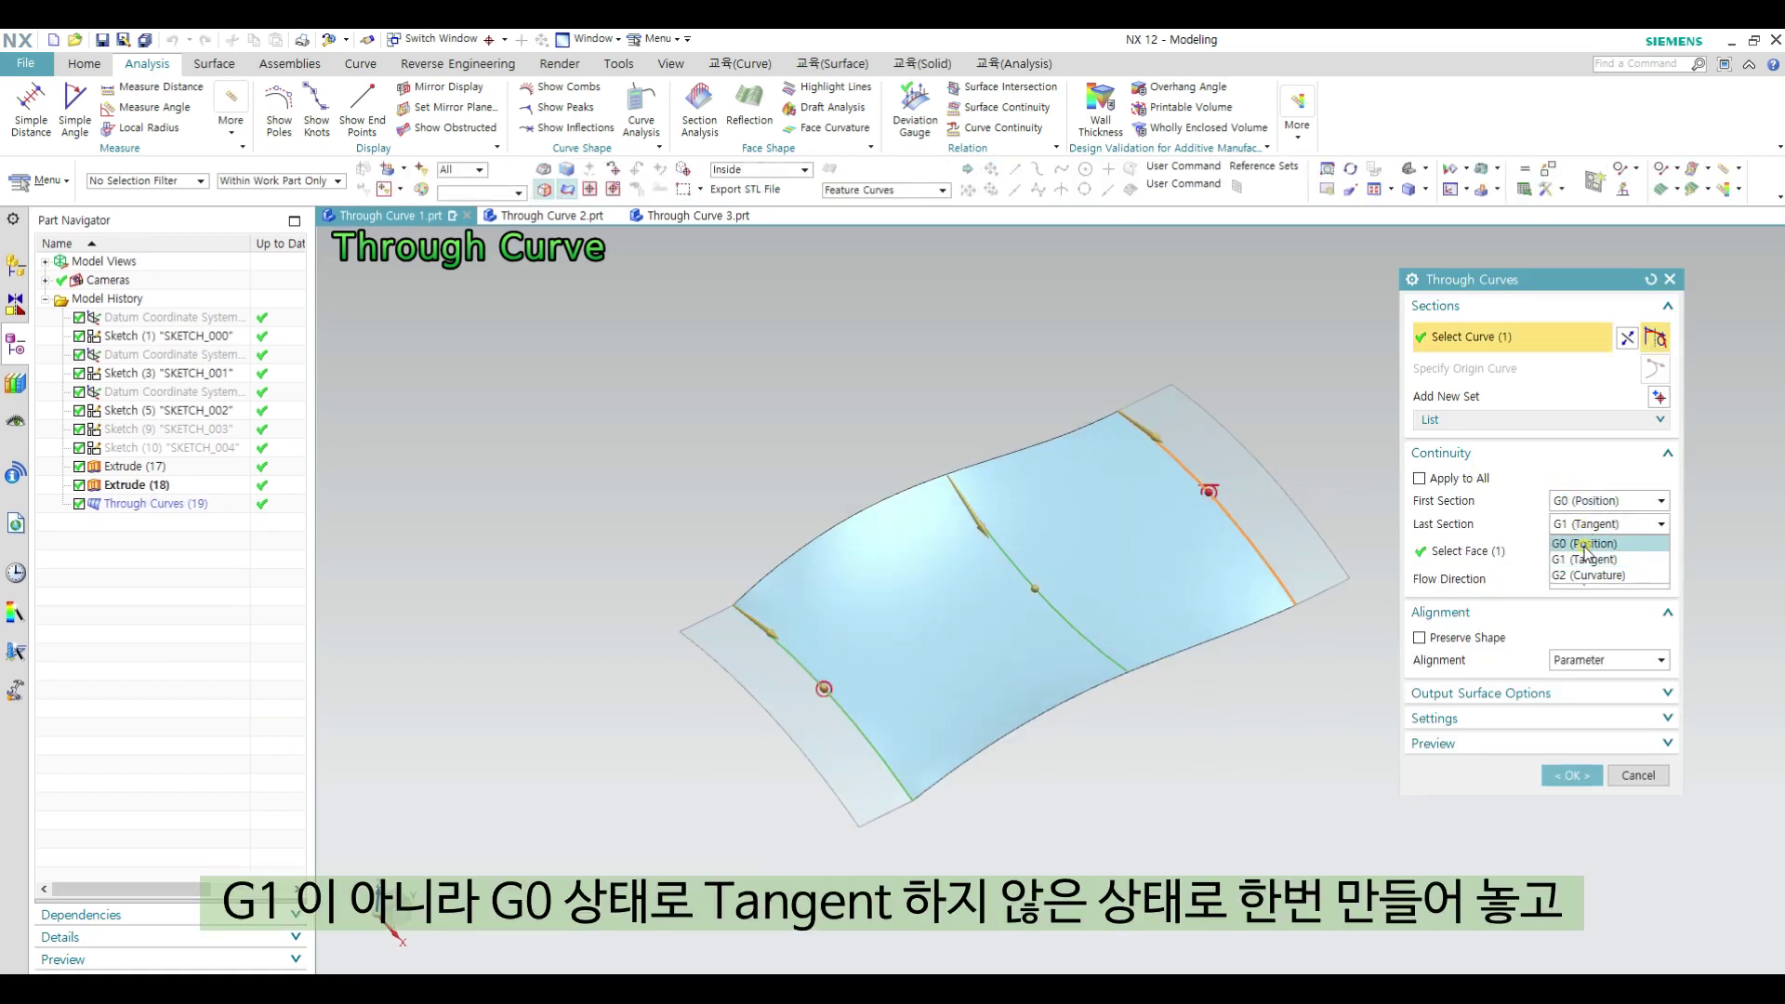
click(1583, 539)
click(1572, 744)
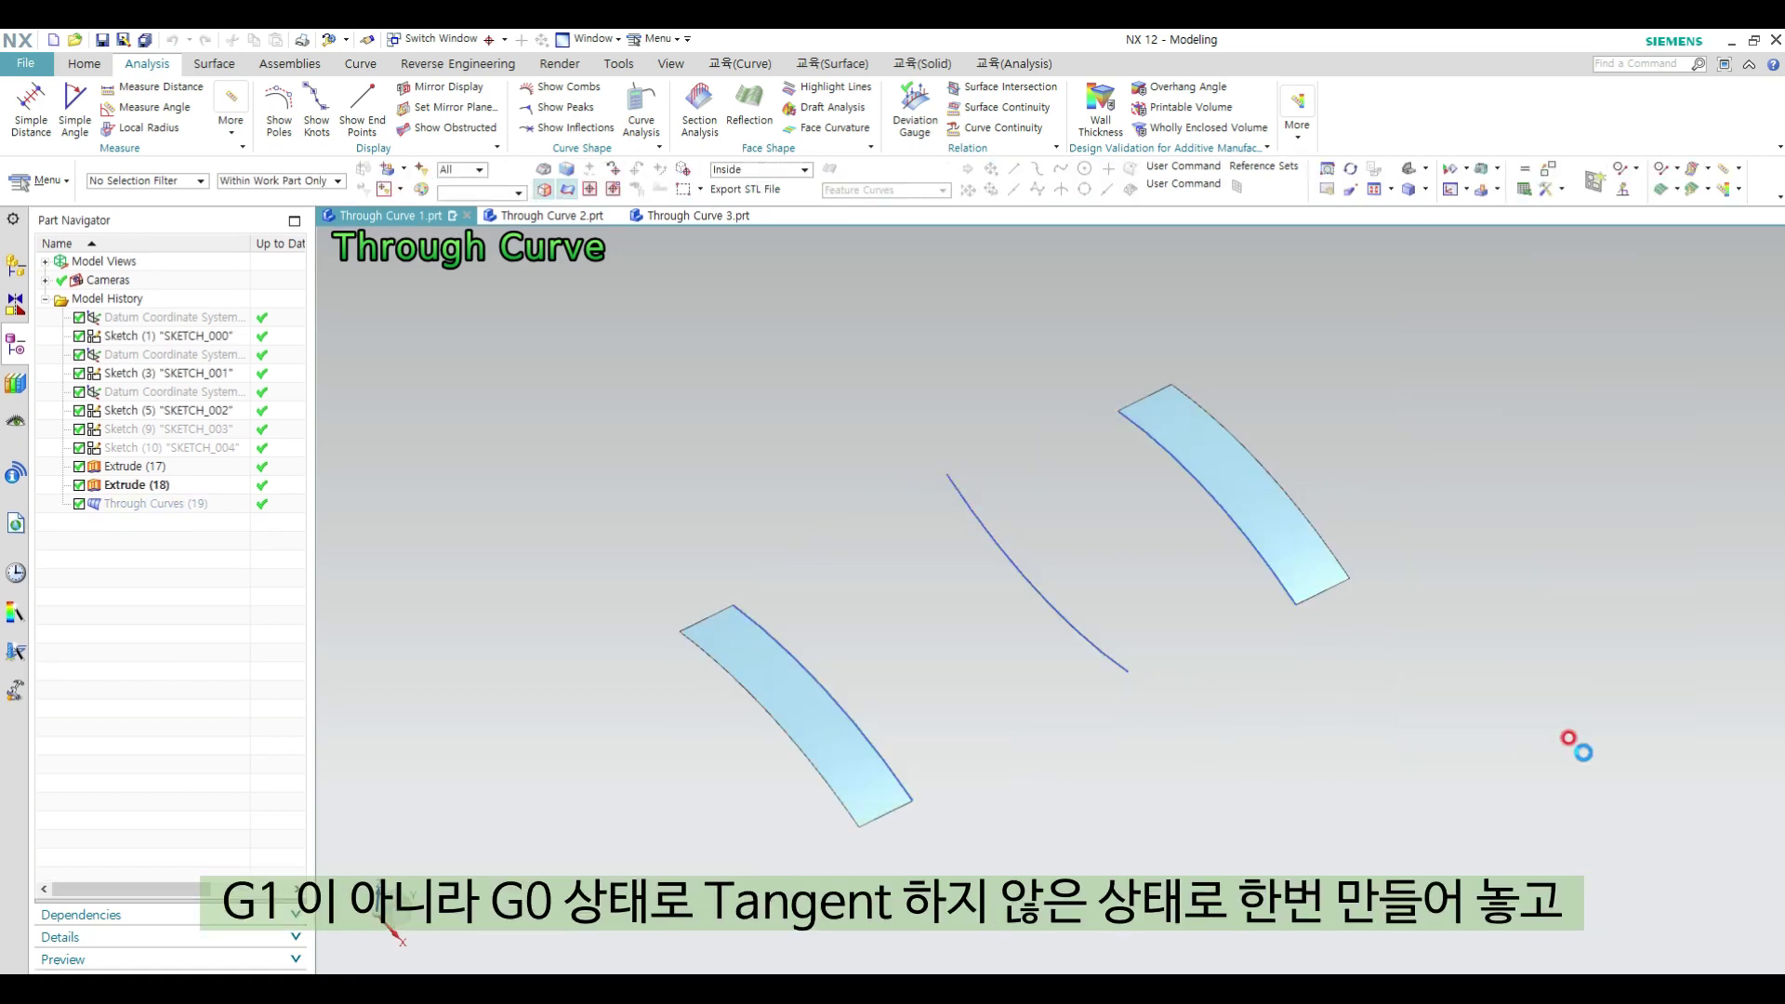
Step: Run the Reflection analysis again on the edited surface and both adjoining extruded sheets
click(749, 103)
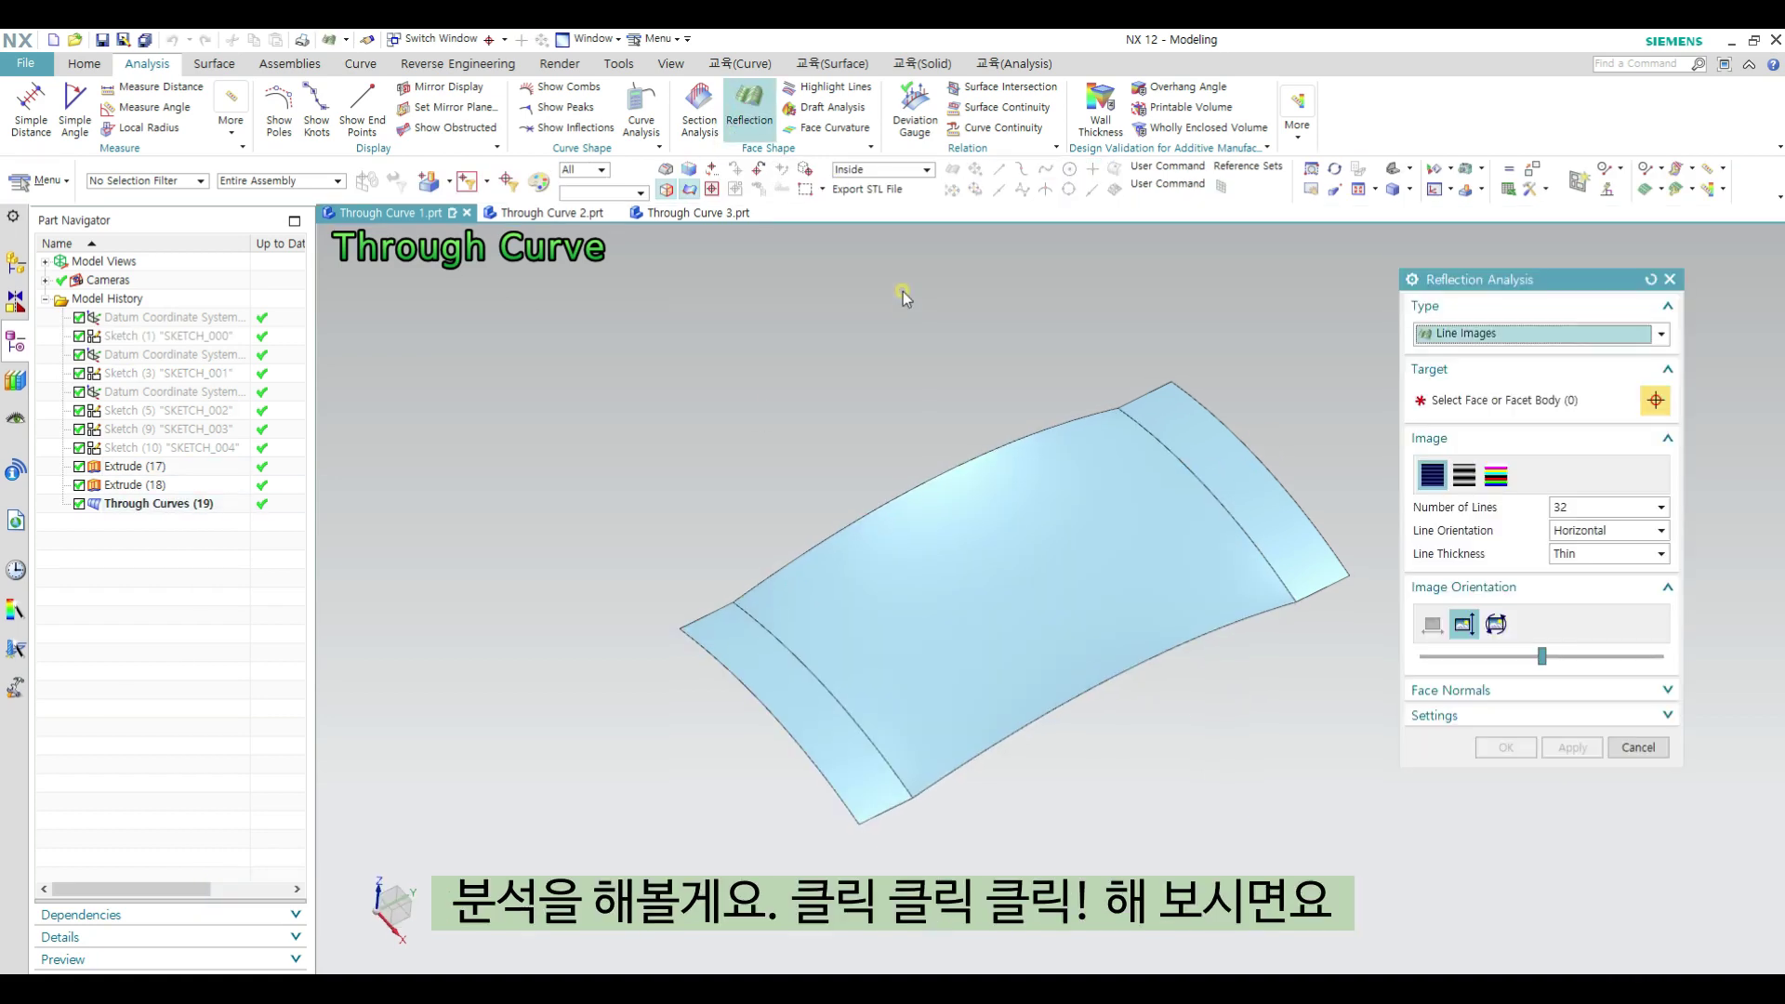
click(749, 624)
click(878, 590)
click(1312, 479)
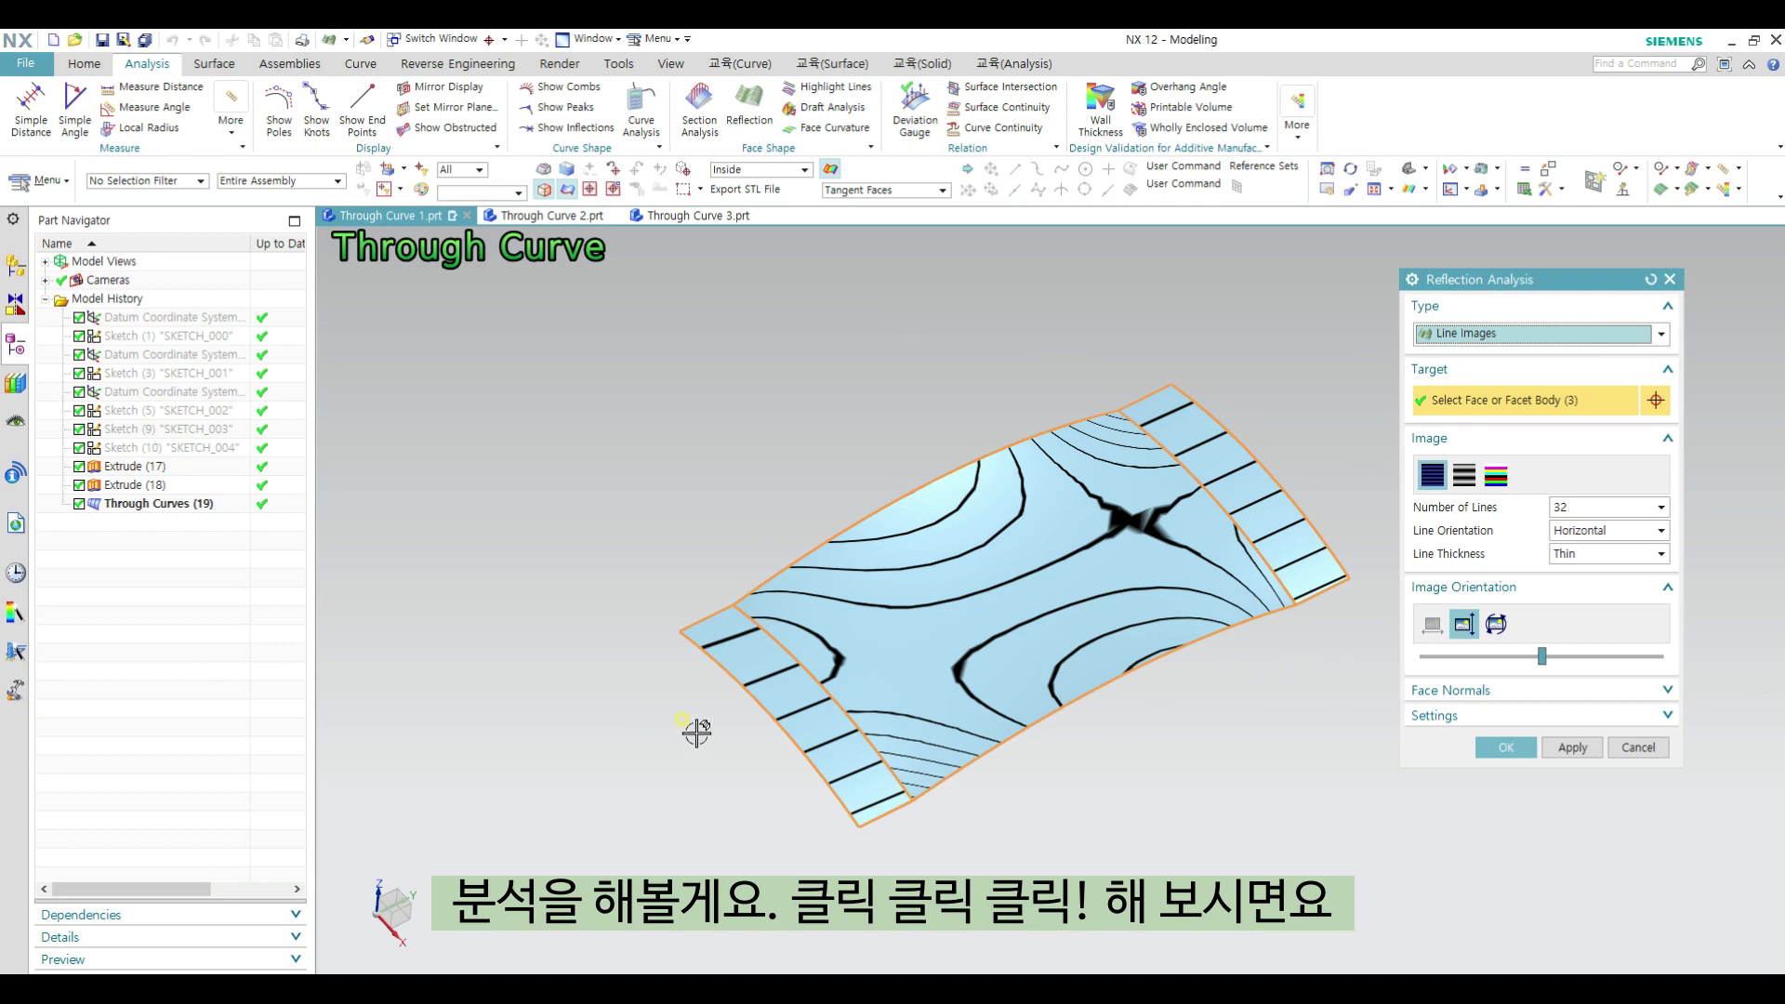
Step: Examine how the reflection lines meet at the edges shared with both extruded sheets, and close the analysis without applying it
scroll(697, 733, up, 6)
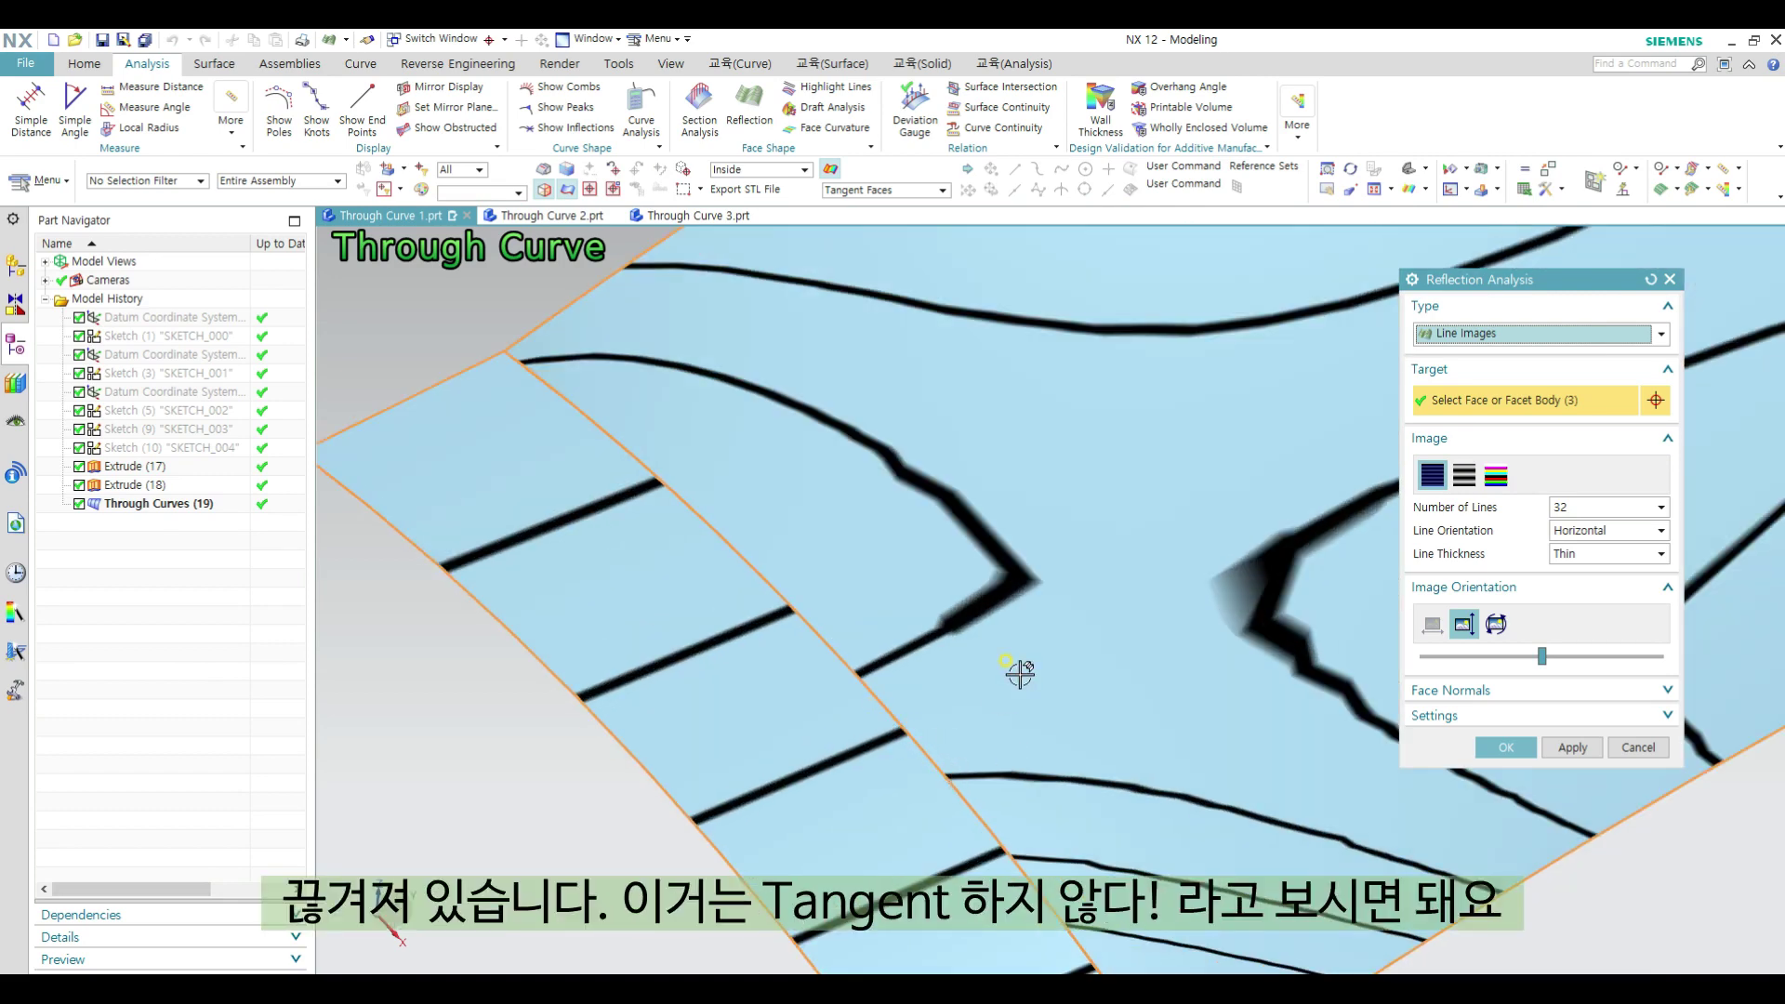
scroll(872, 715, down, 2)
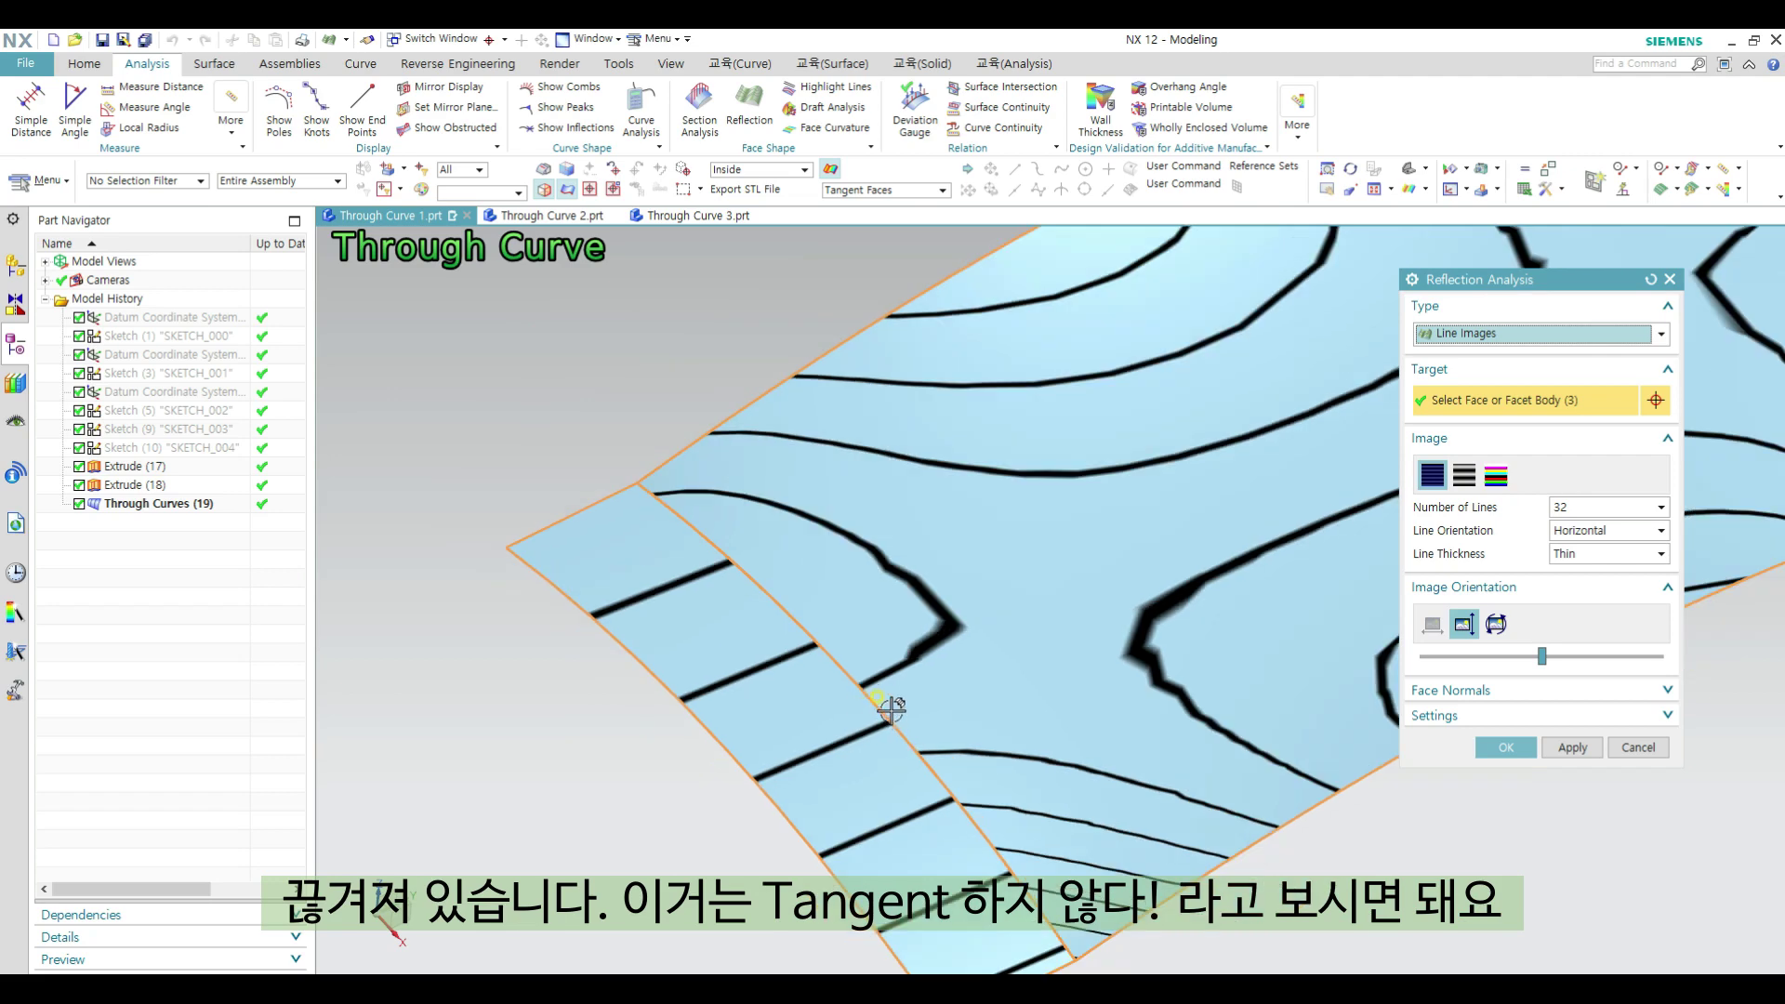
scroll(948, 711, down, 3)
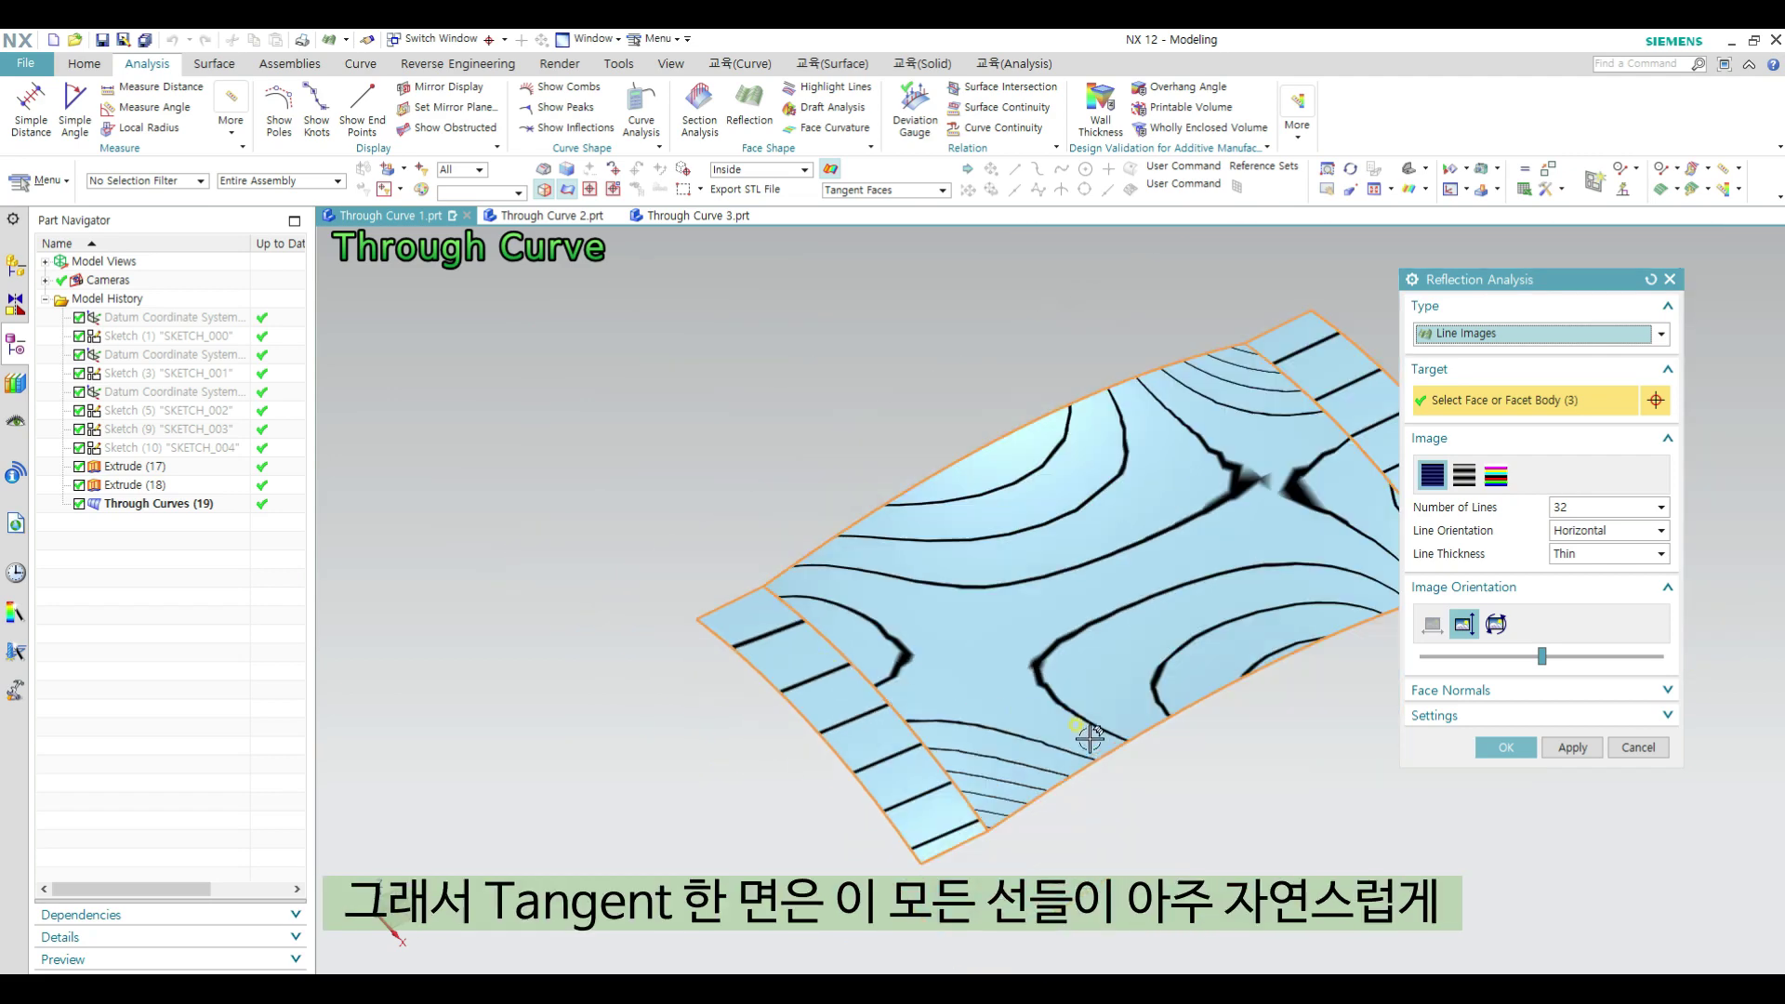
scroll(1022, 753, up, 3)
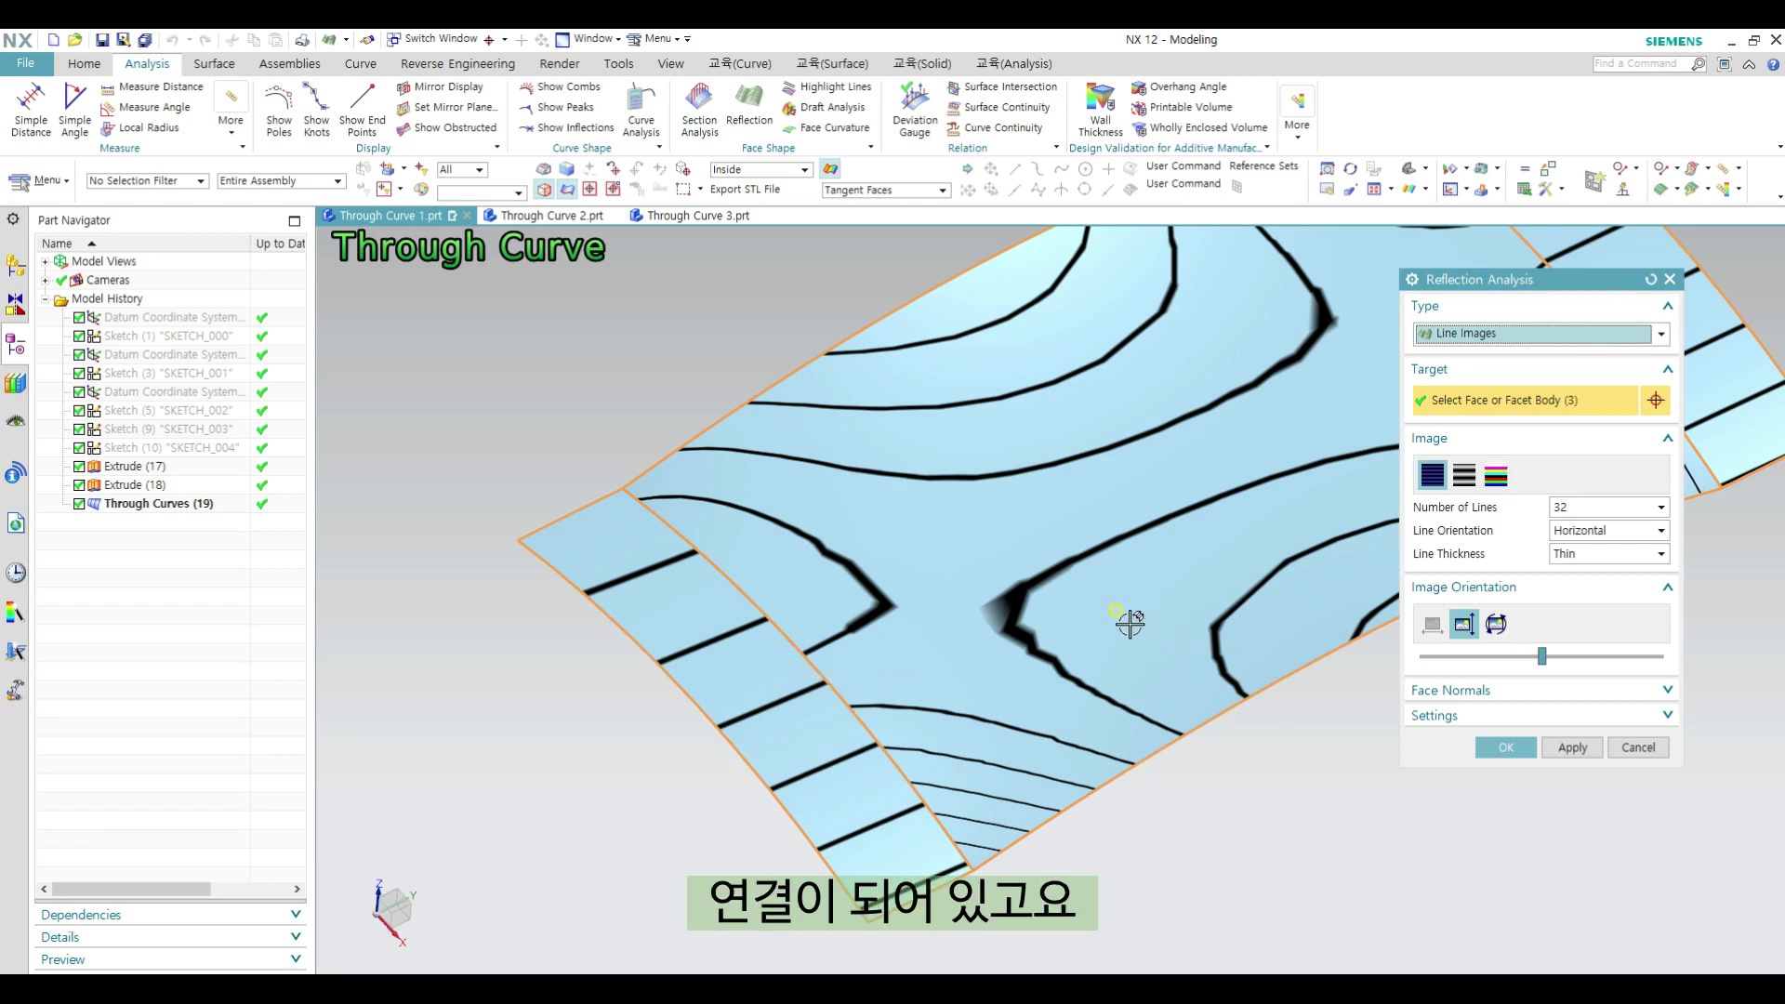
scroll(1129, 624, down, 4)
scroll(1349, 447, up, 5)
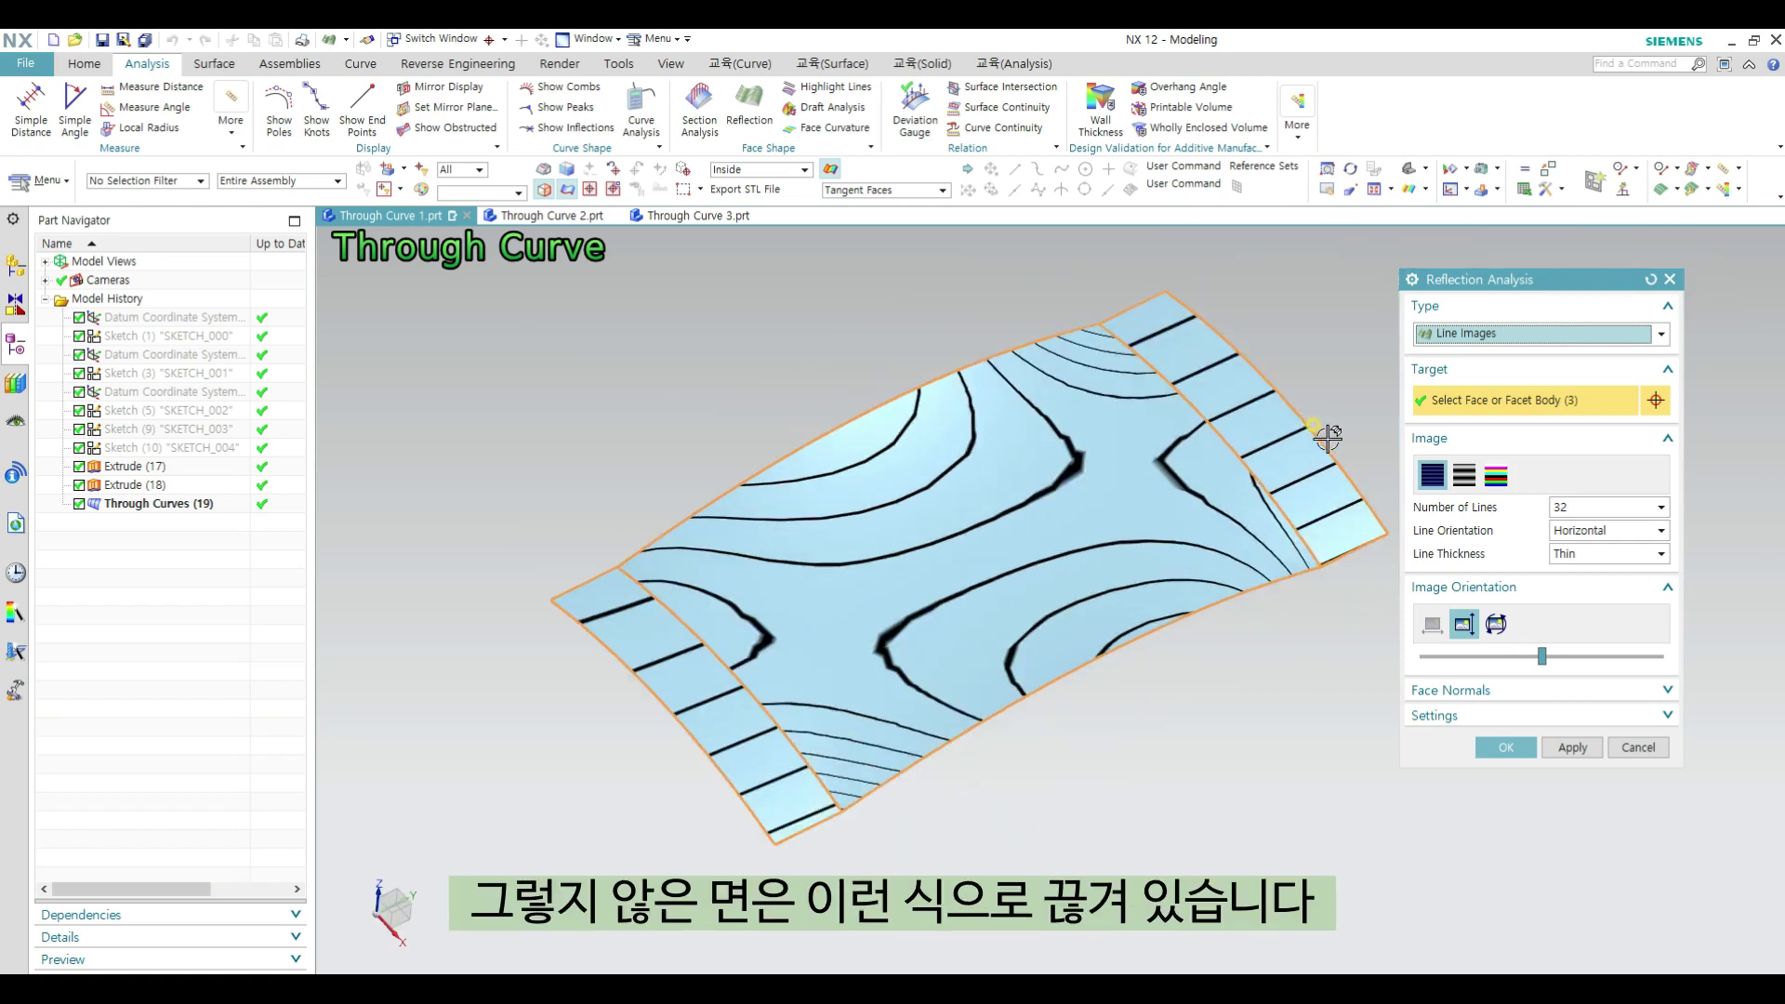
scroll(1134, 478, down, 5)
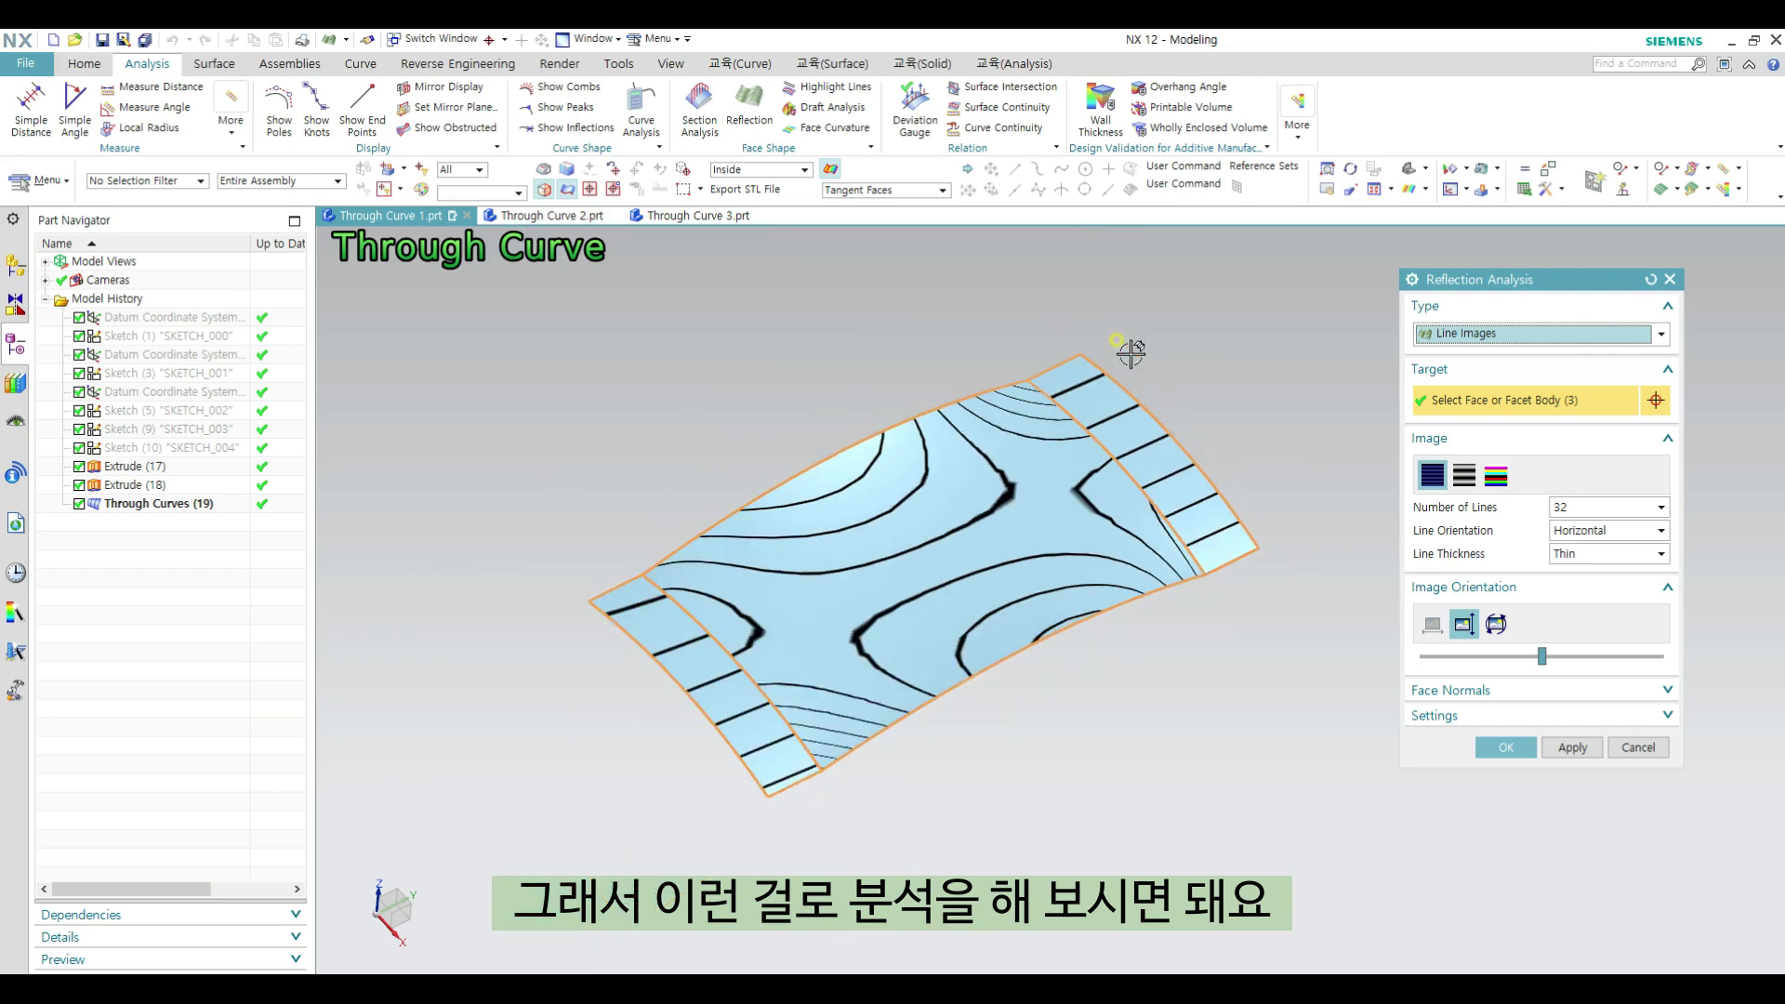
click(1669, 279)
Step: Switch to the part Through Curve 2.prt and orient the view so the four circle sketches appear well separated
middle_drag(1104, 494, 1238, 507)
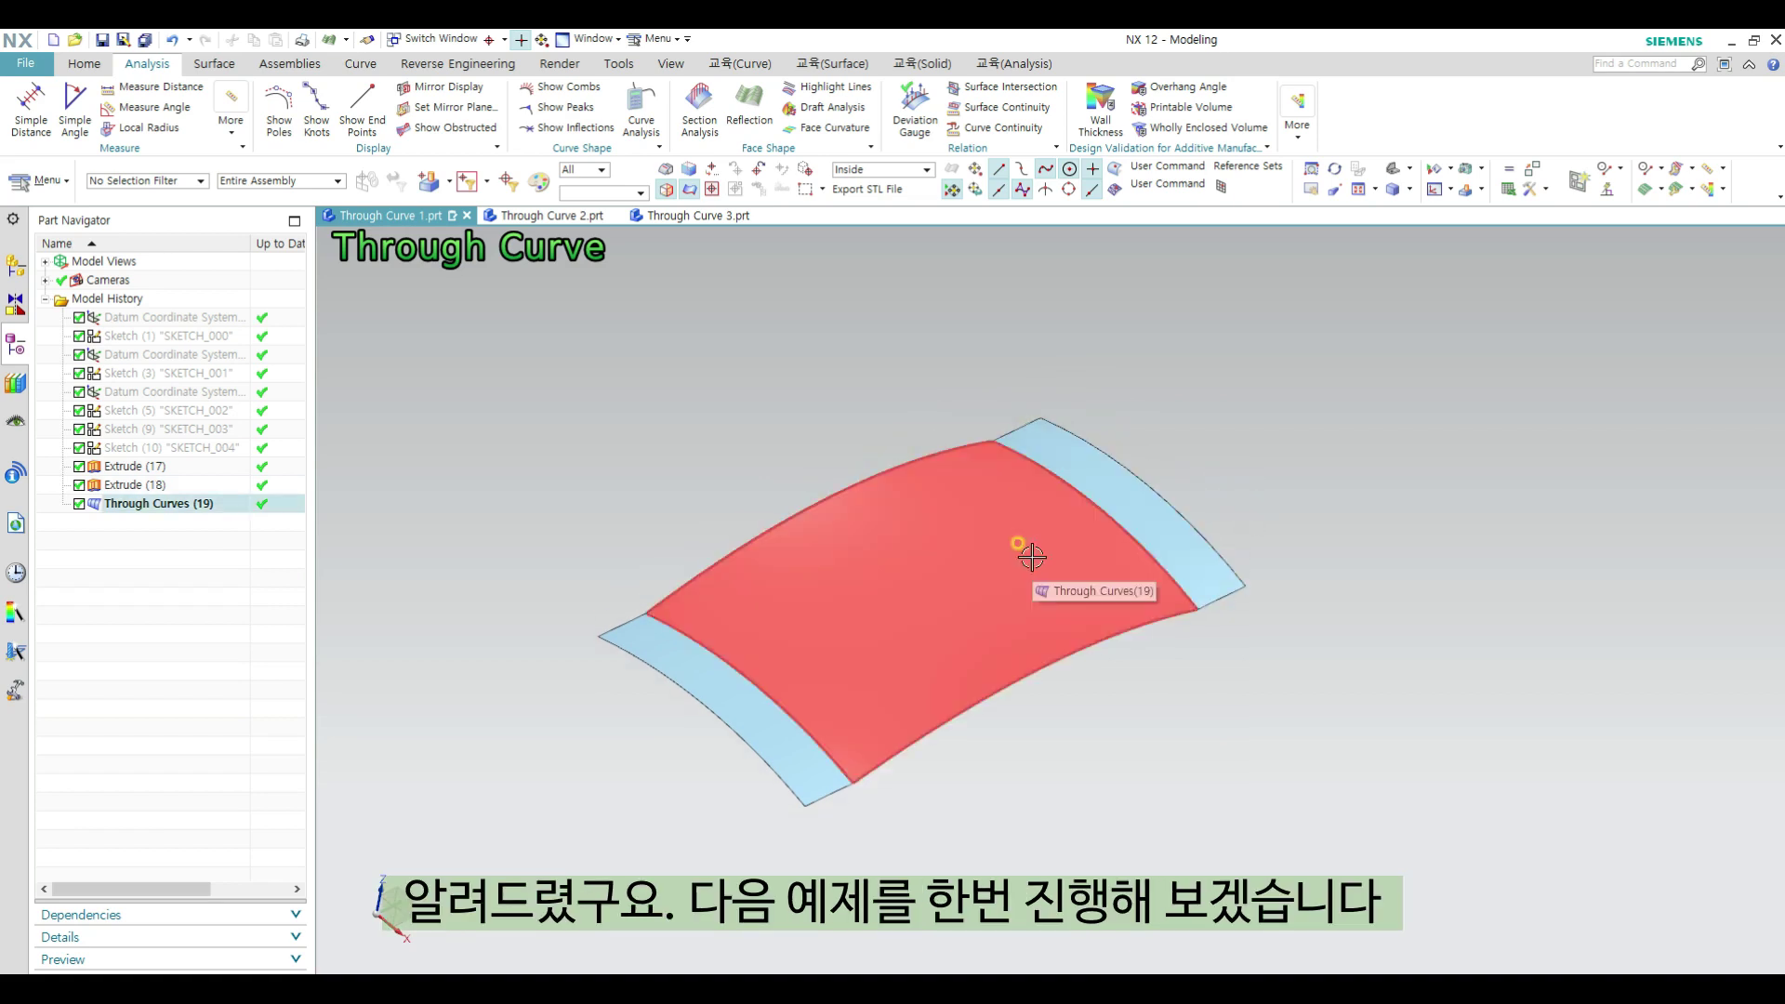
click(550, 214)
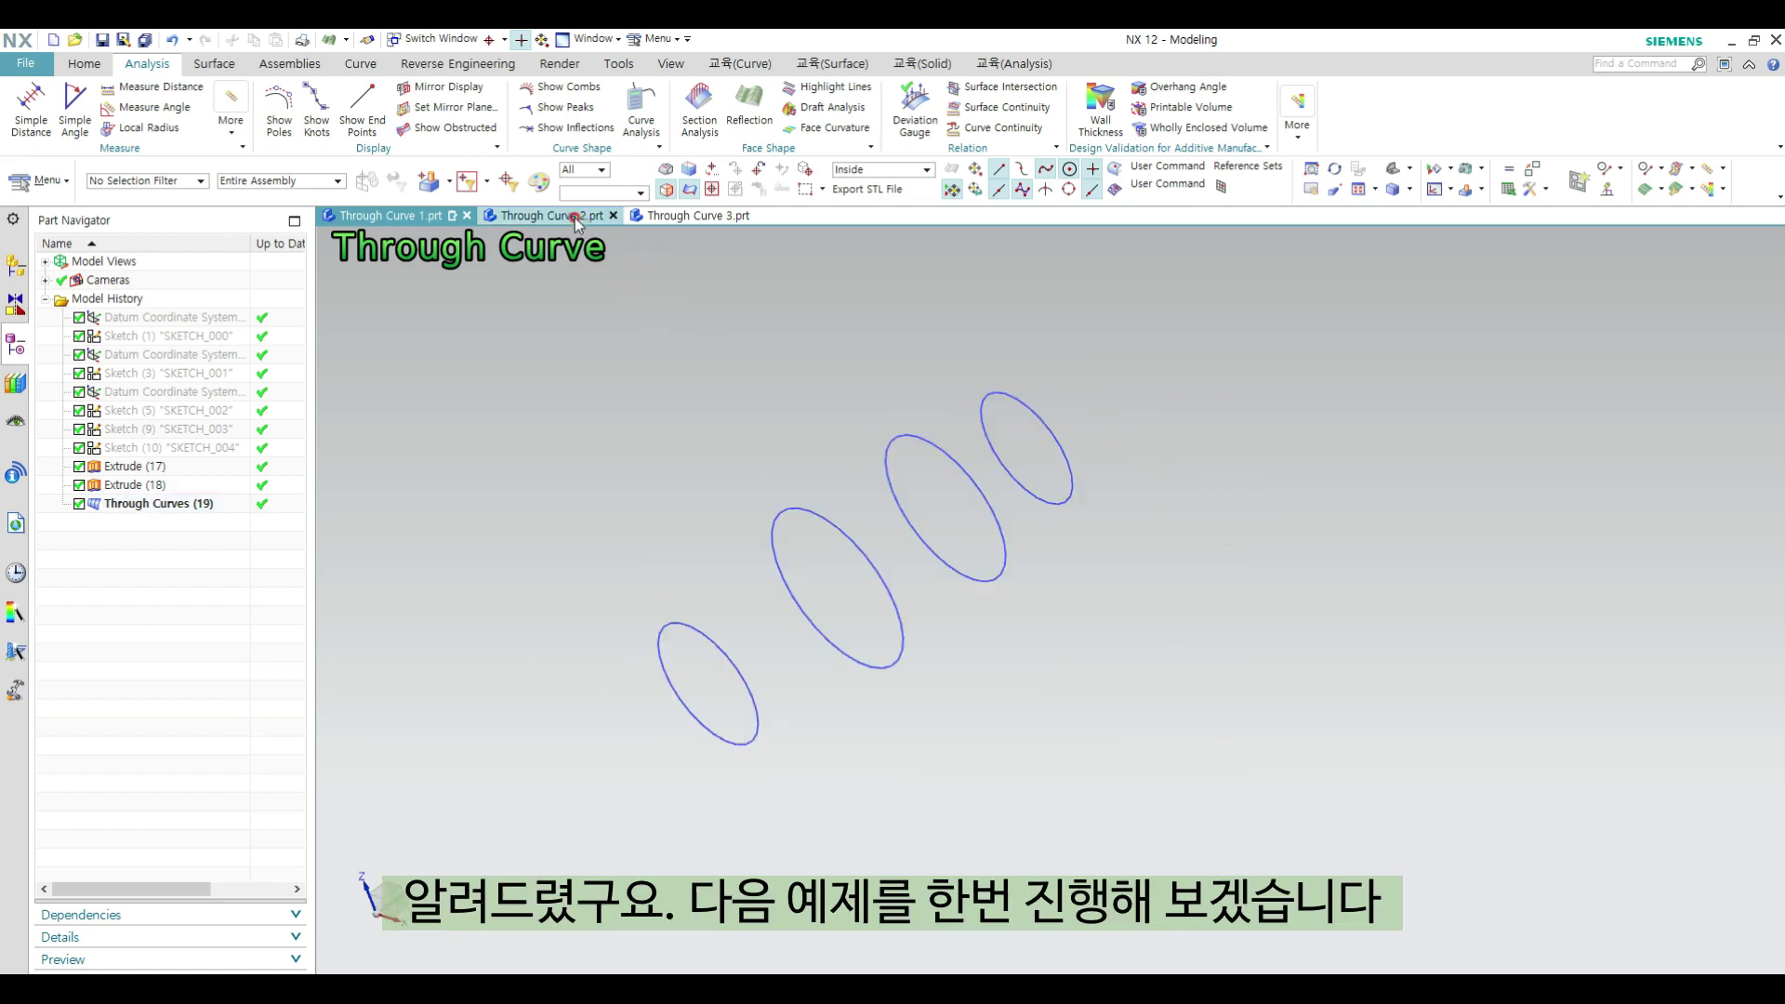
mouse_move(1292, 455)
middle_down()
mouse_move(1302, 498)
mouse_move(1078, 527)
mouse_move(1035, 487)
mouse_move(598, 630)
middle_up()
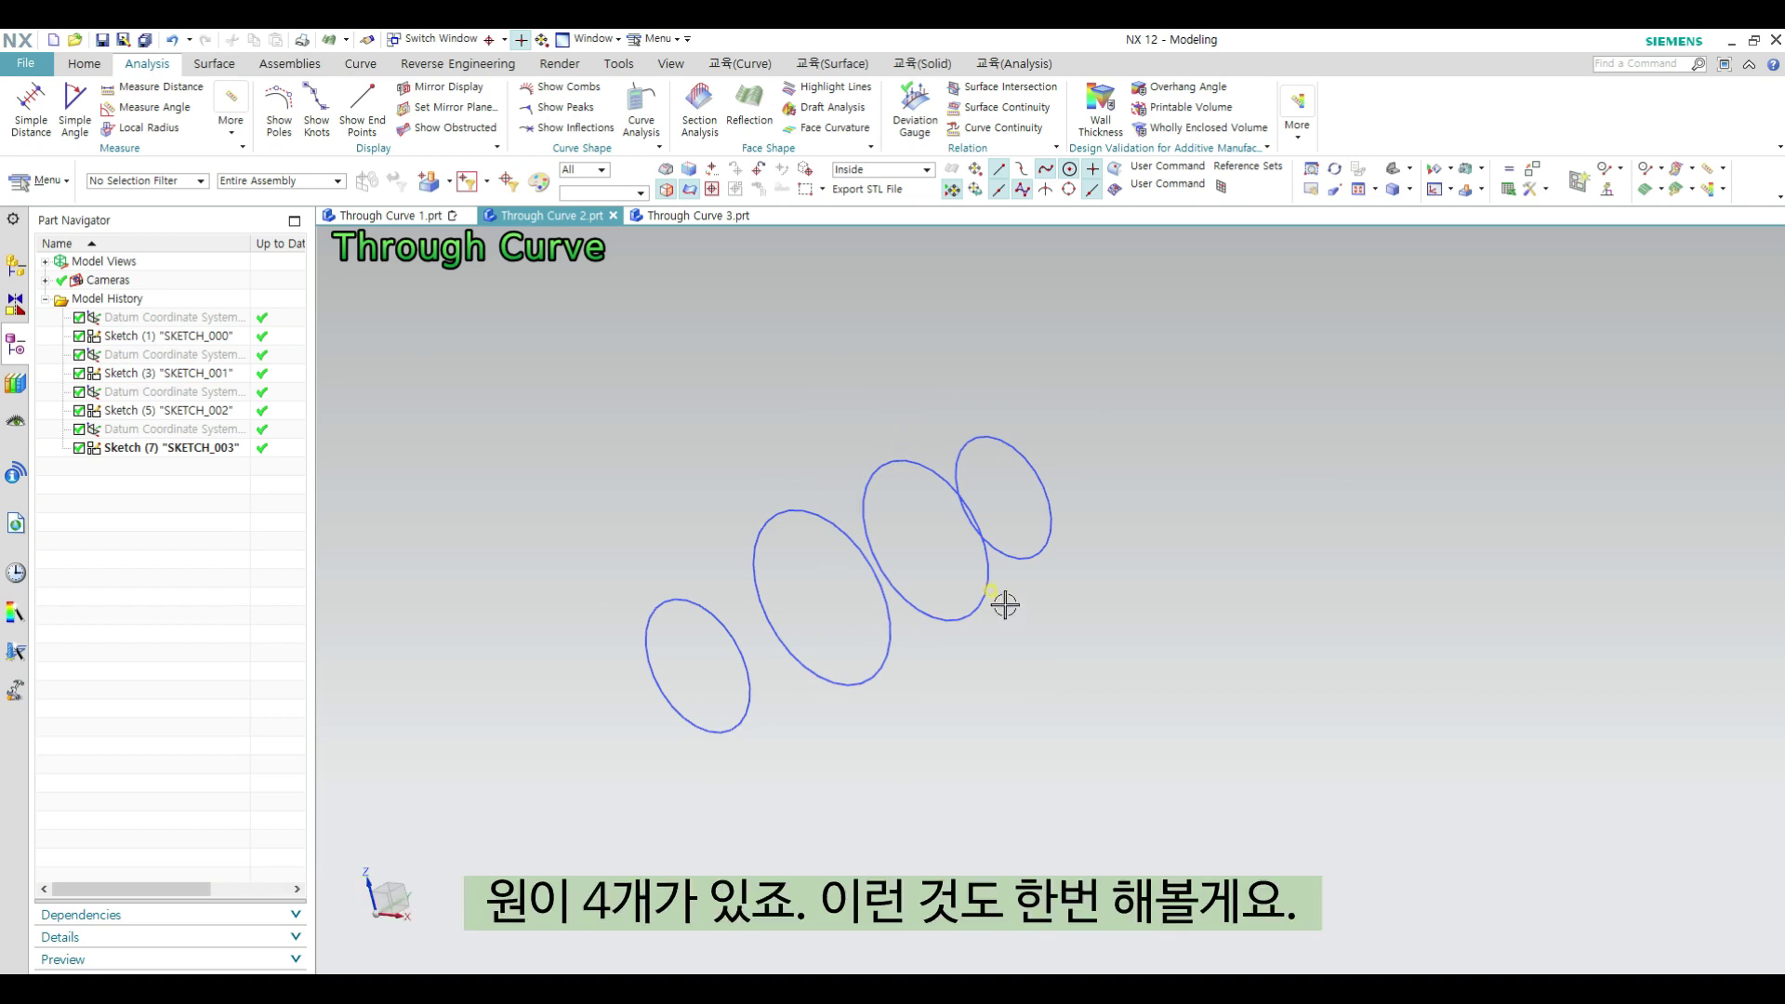
shift+middle_drag(1129, 504, 1122, 464)
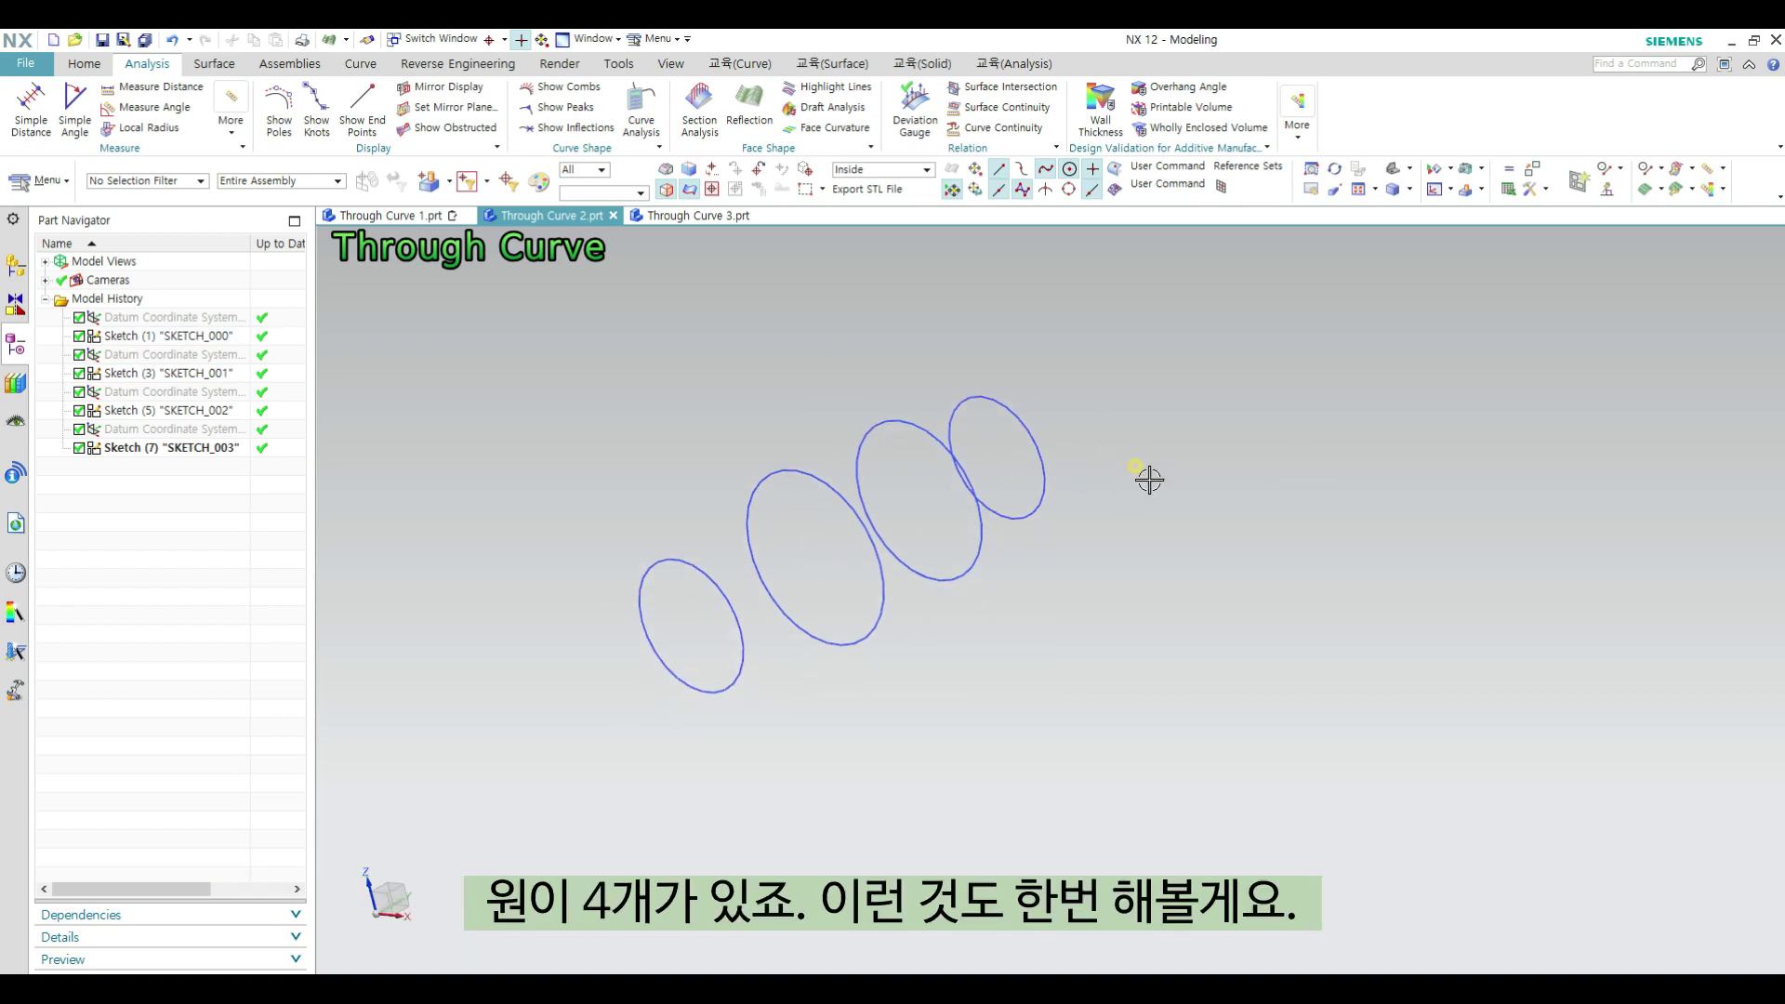
middle_drag(917, 379, 840, 374)
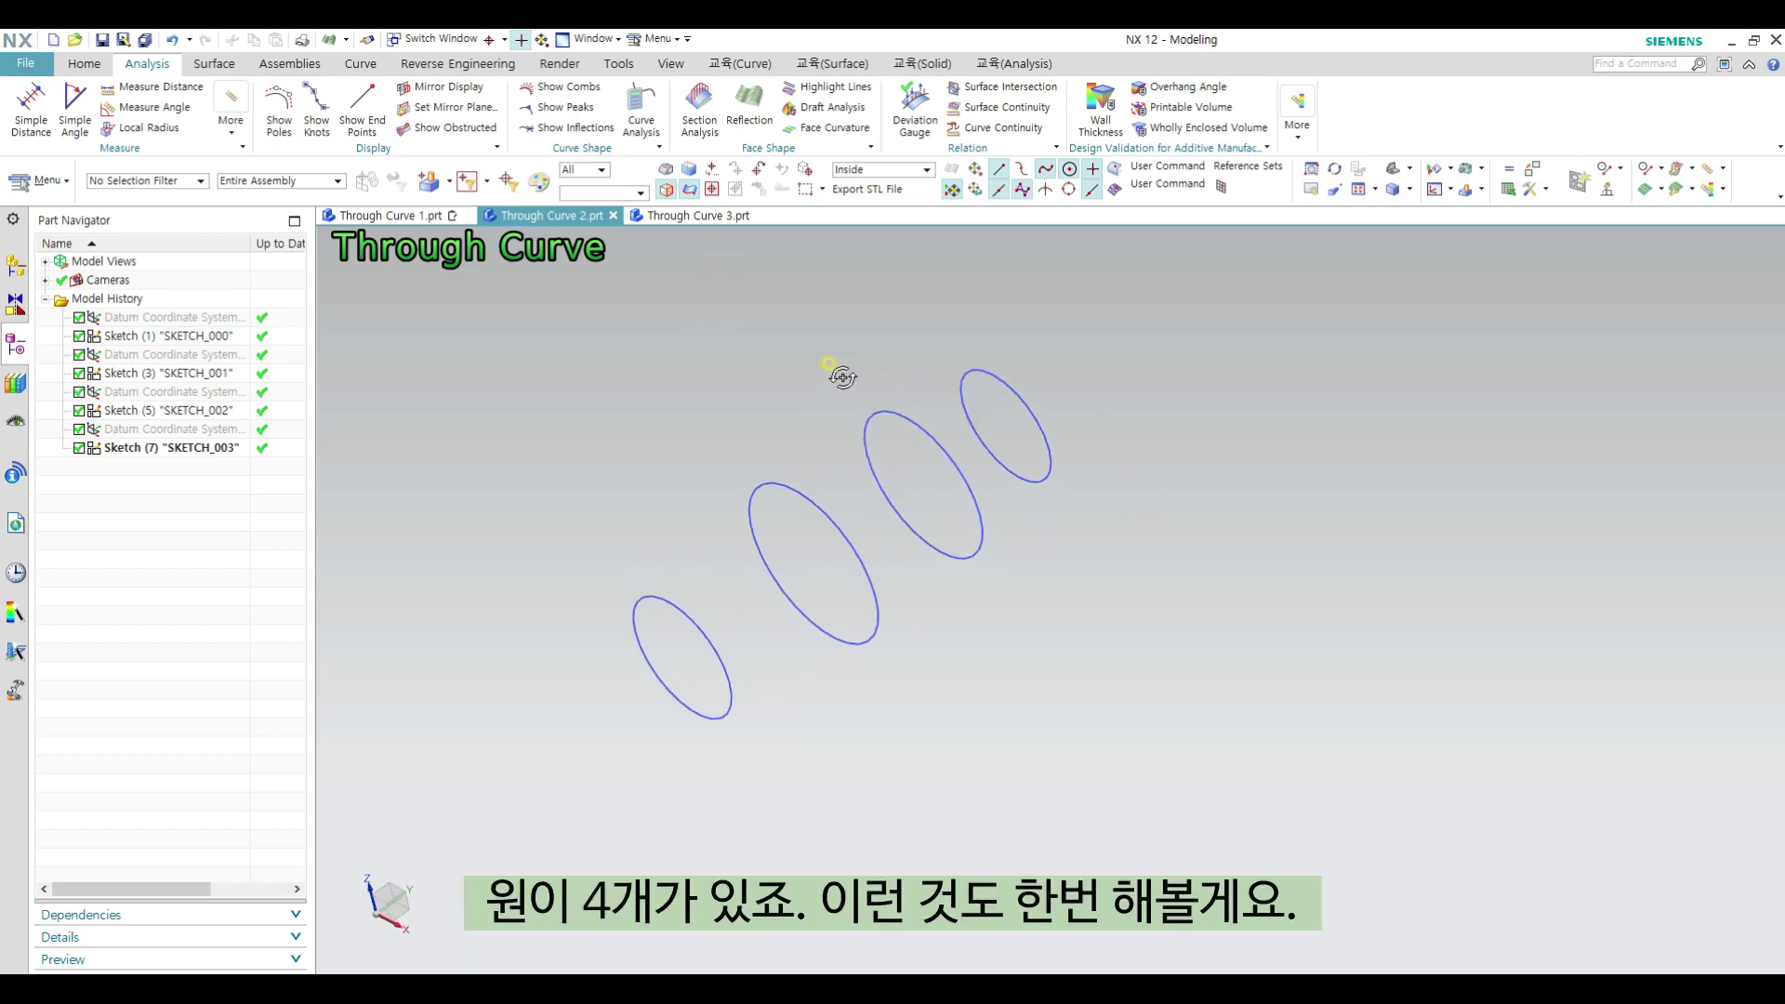
Step: Create a Through Curves solid through the four circle sketches in order, with G0 (Position) continuity at both end sections
right_click(853, 350)
click(853, 319)
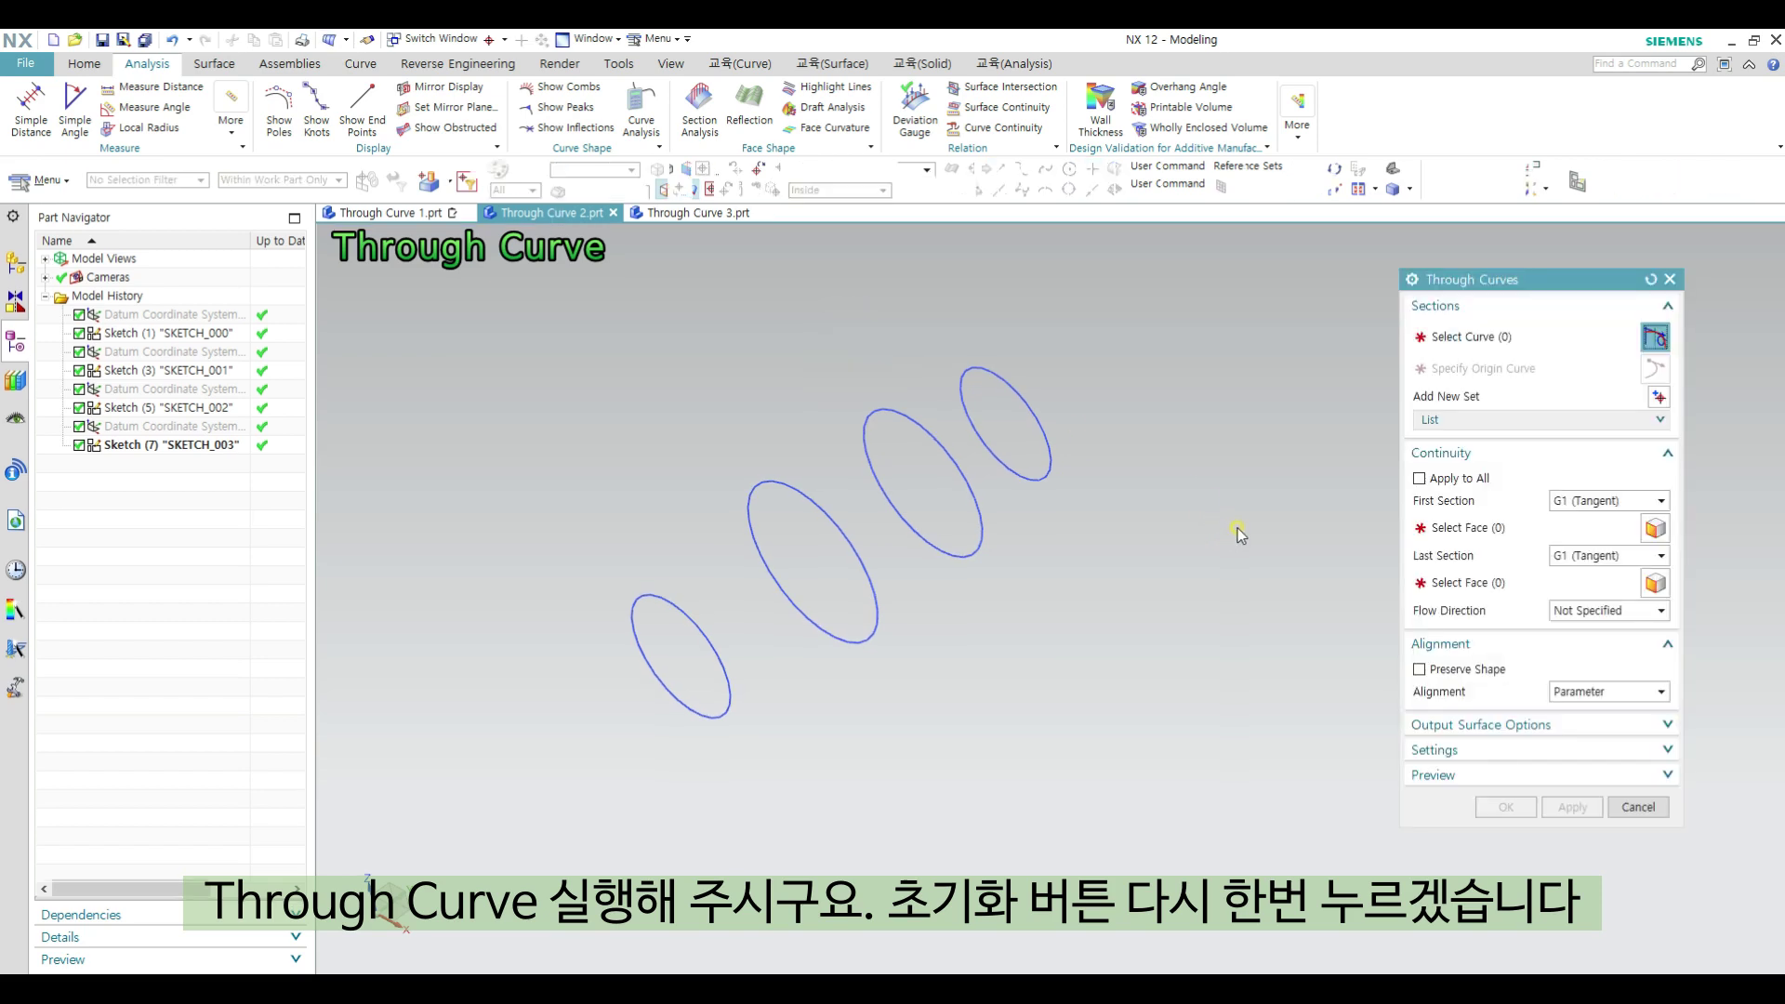
click(1650, 278)
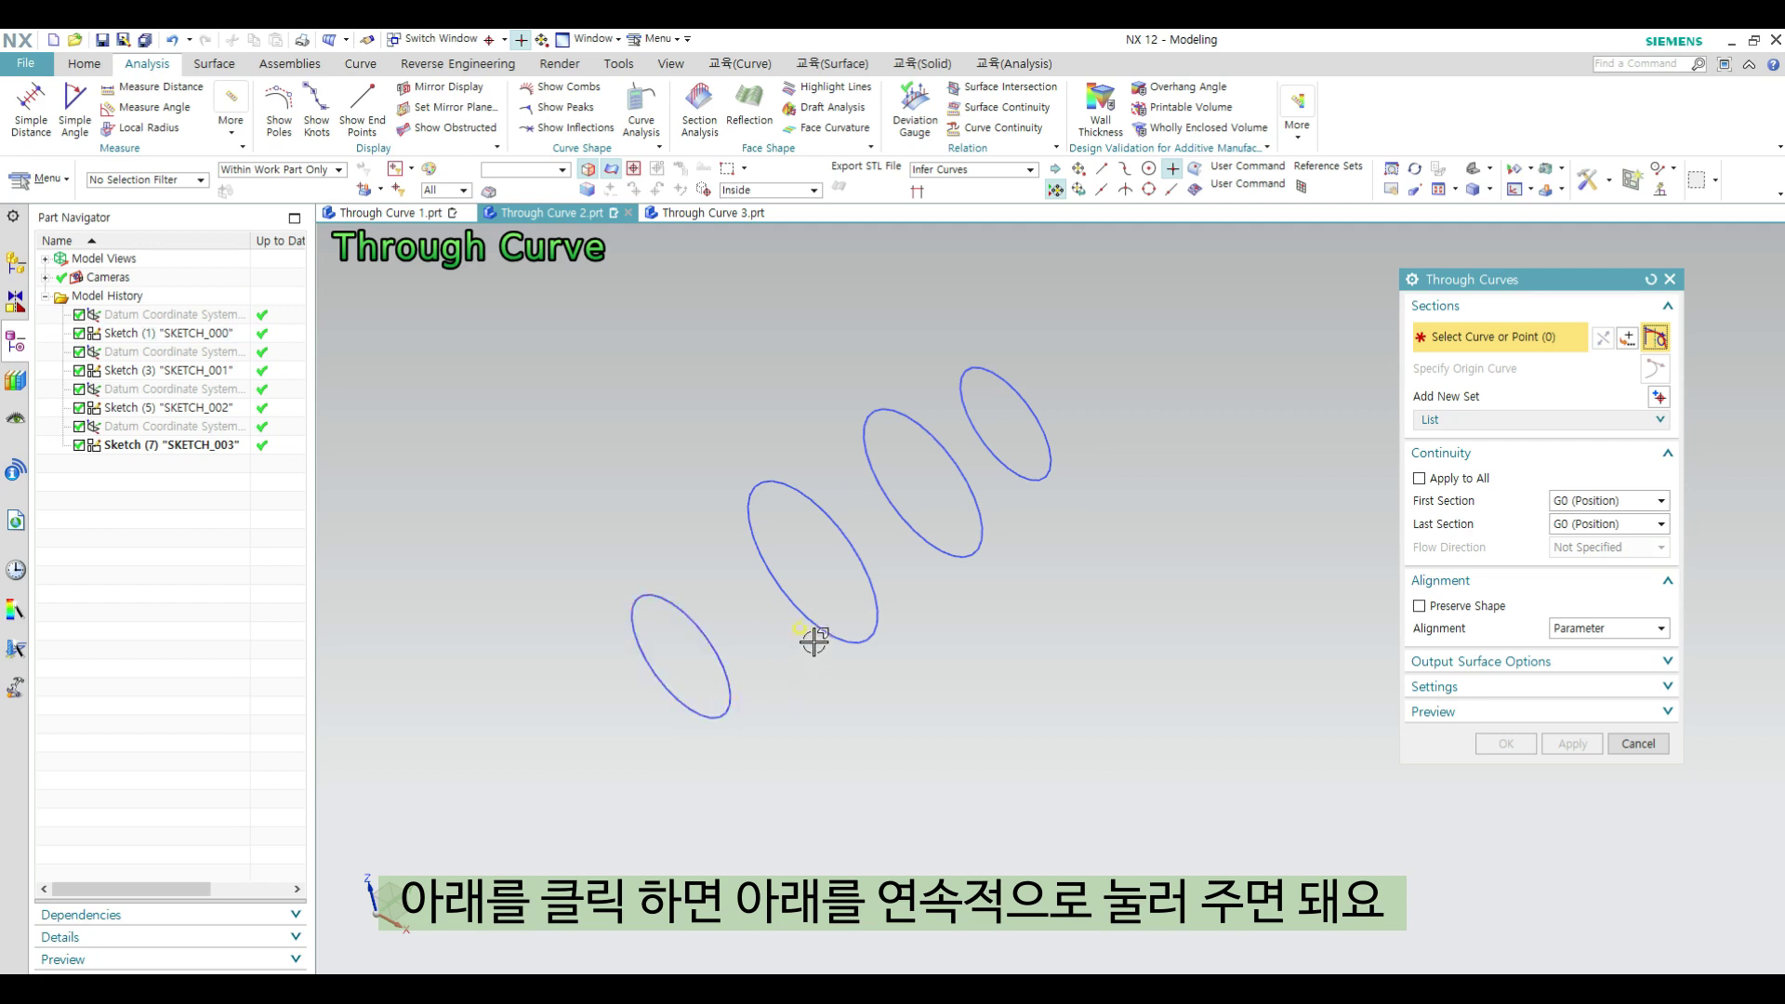
click(656, 591)
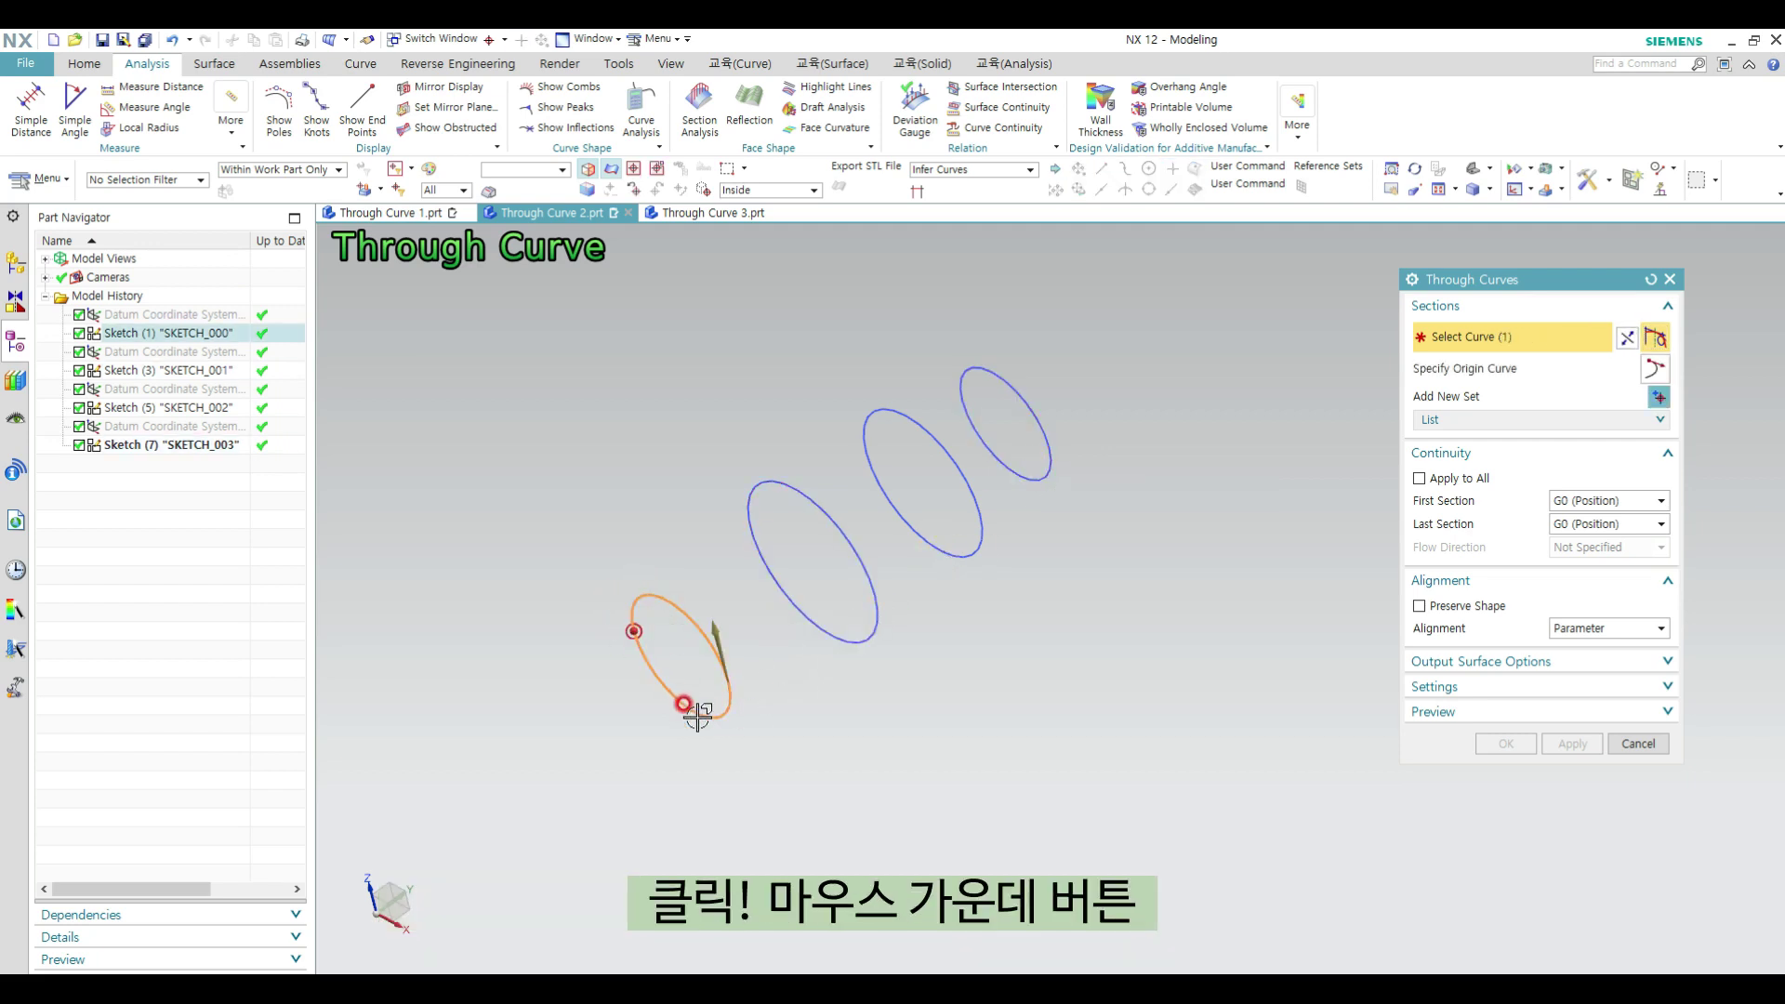
middle_click(686, 528)
click(747, 482)
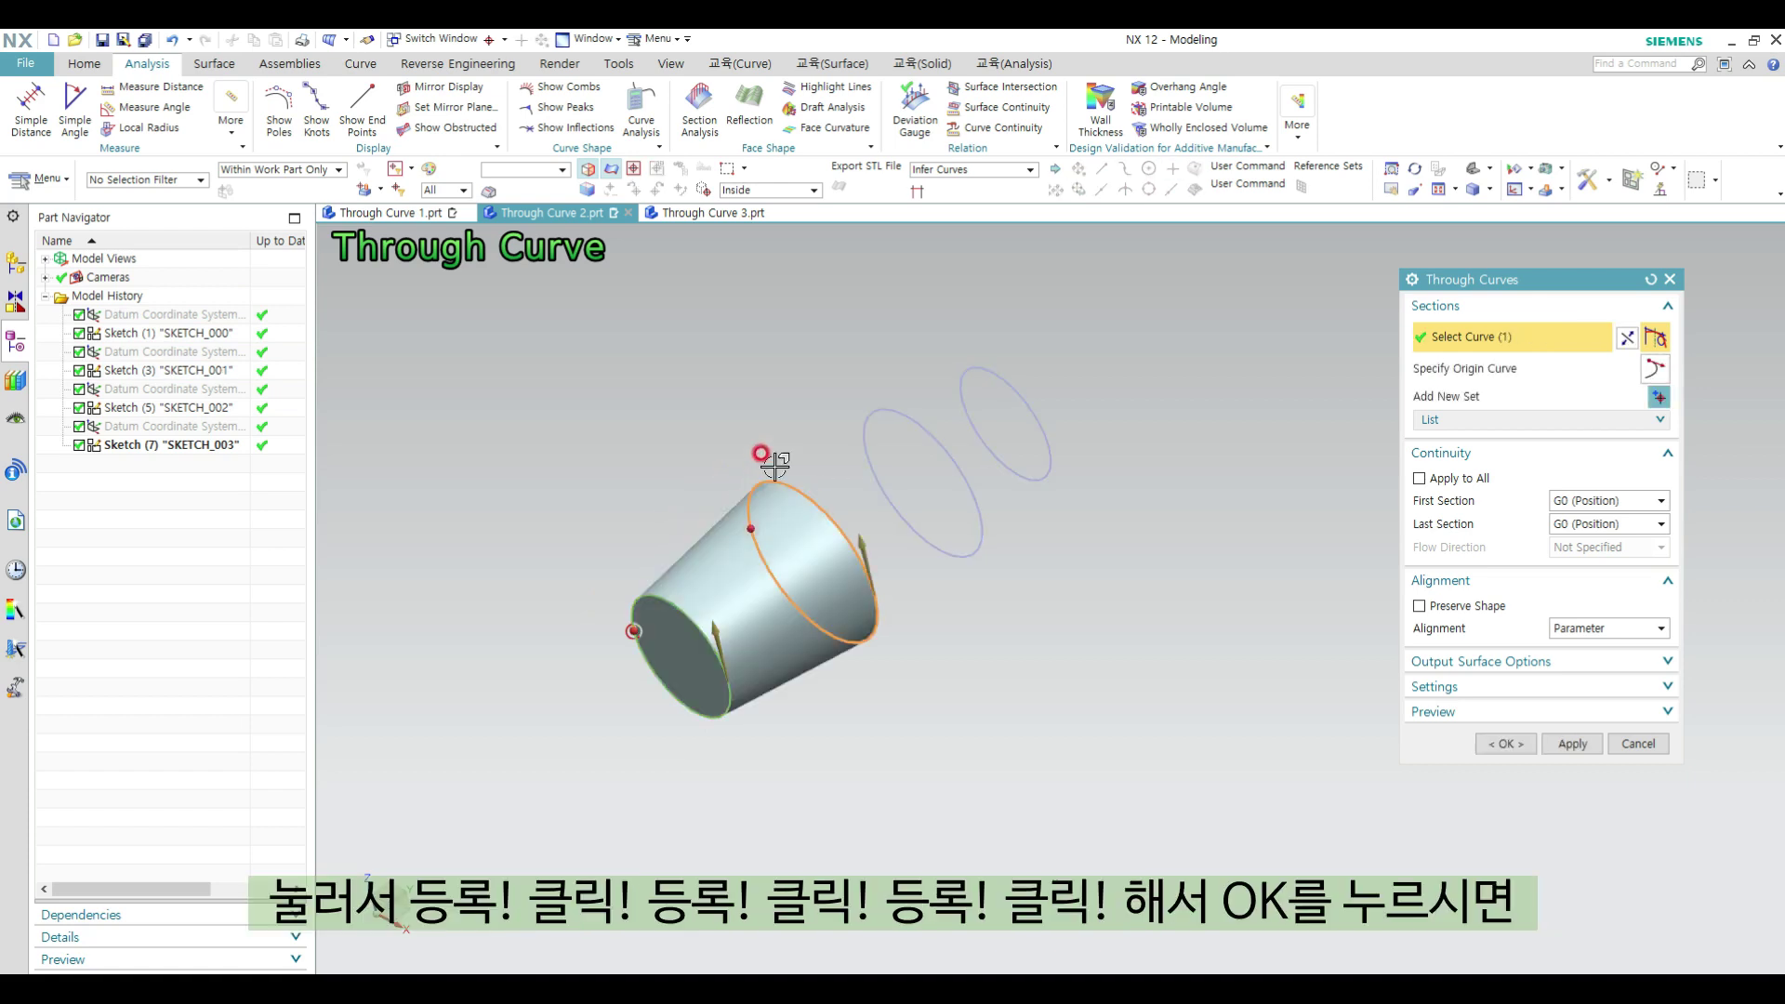
middle_click(790, 414)
click(885, 407)
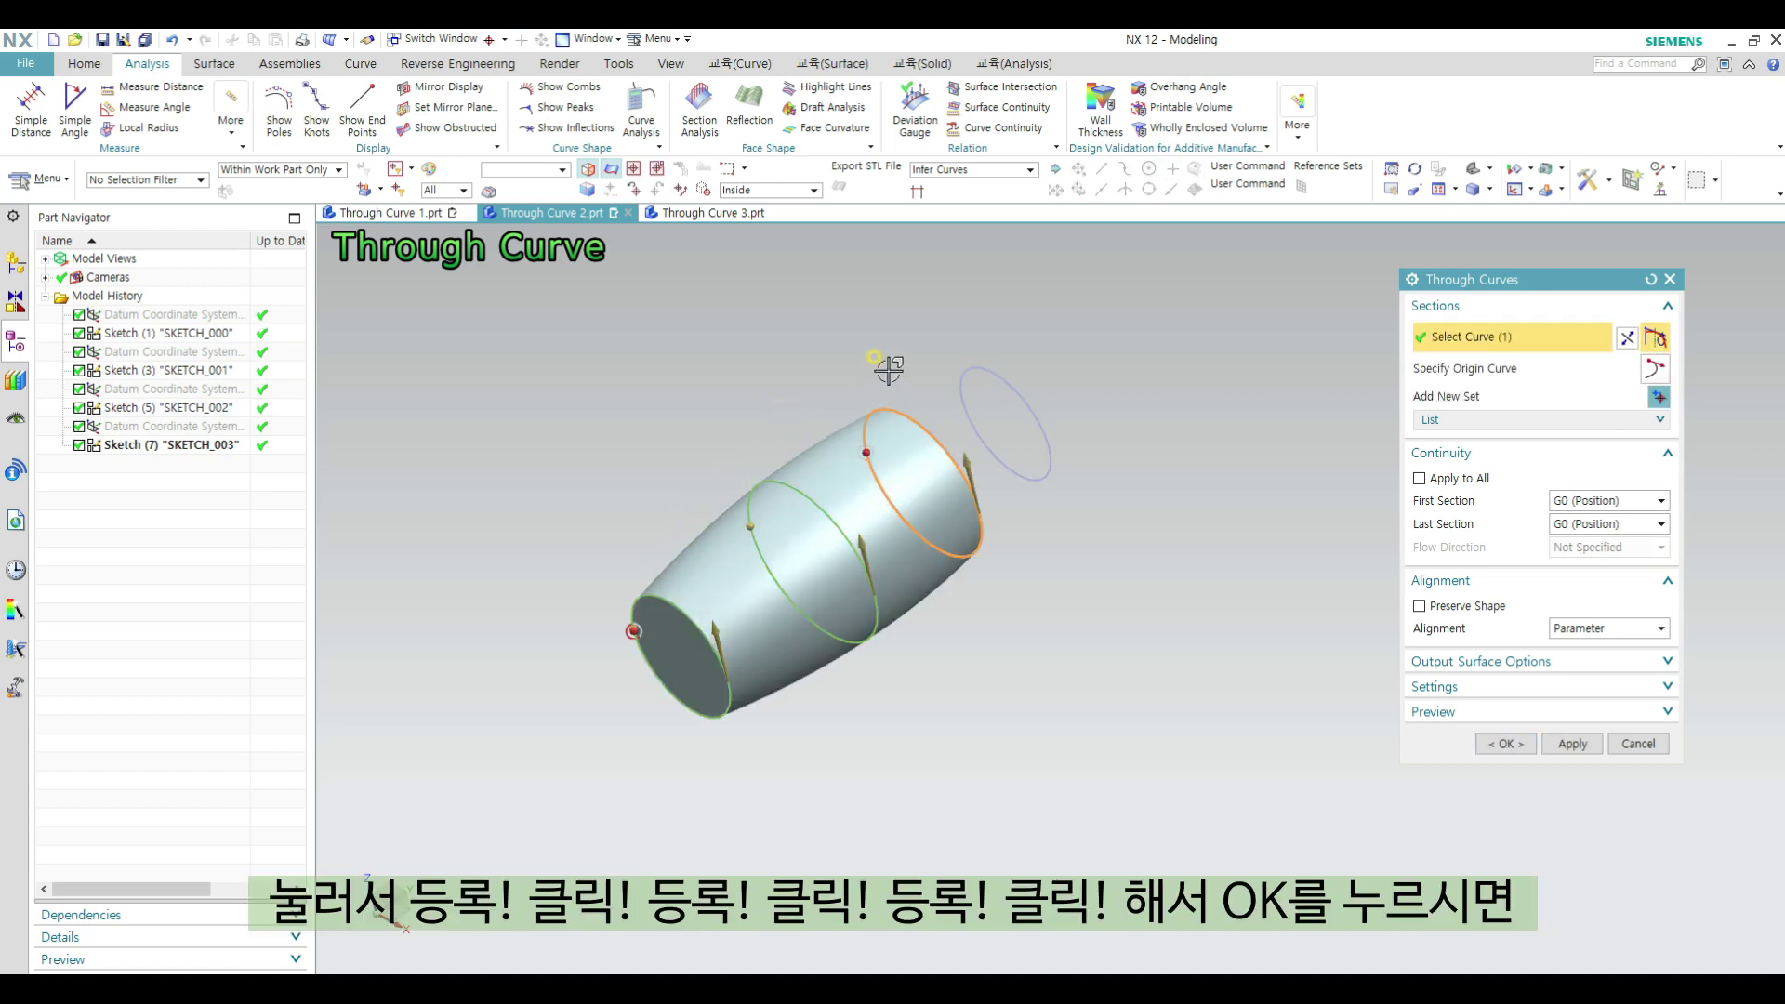
middle_click(884, 369)
click(961, 360)
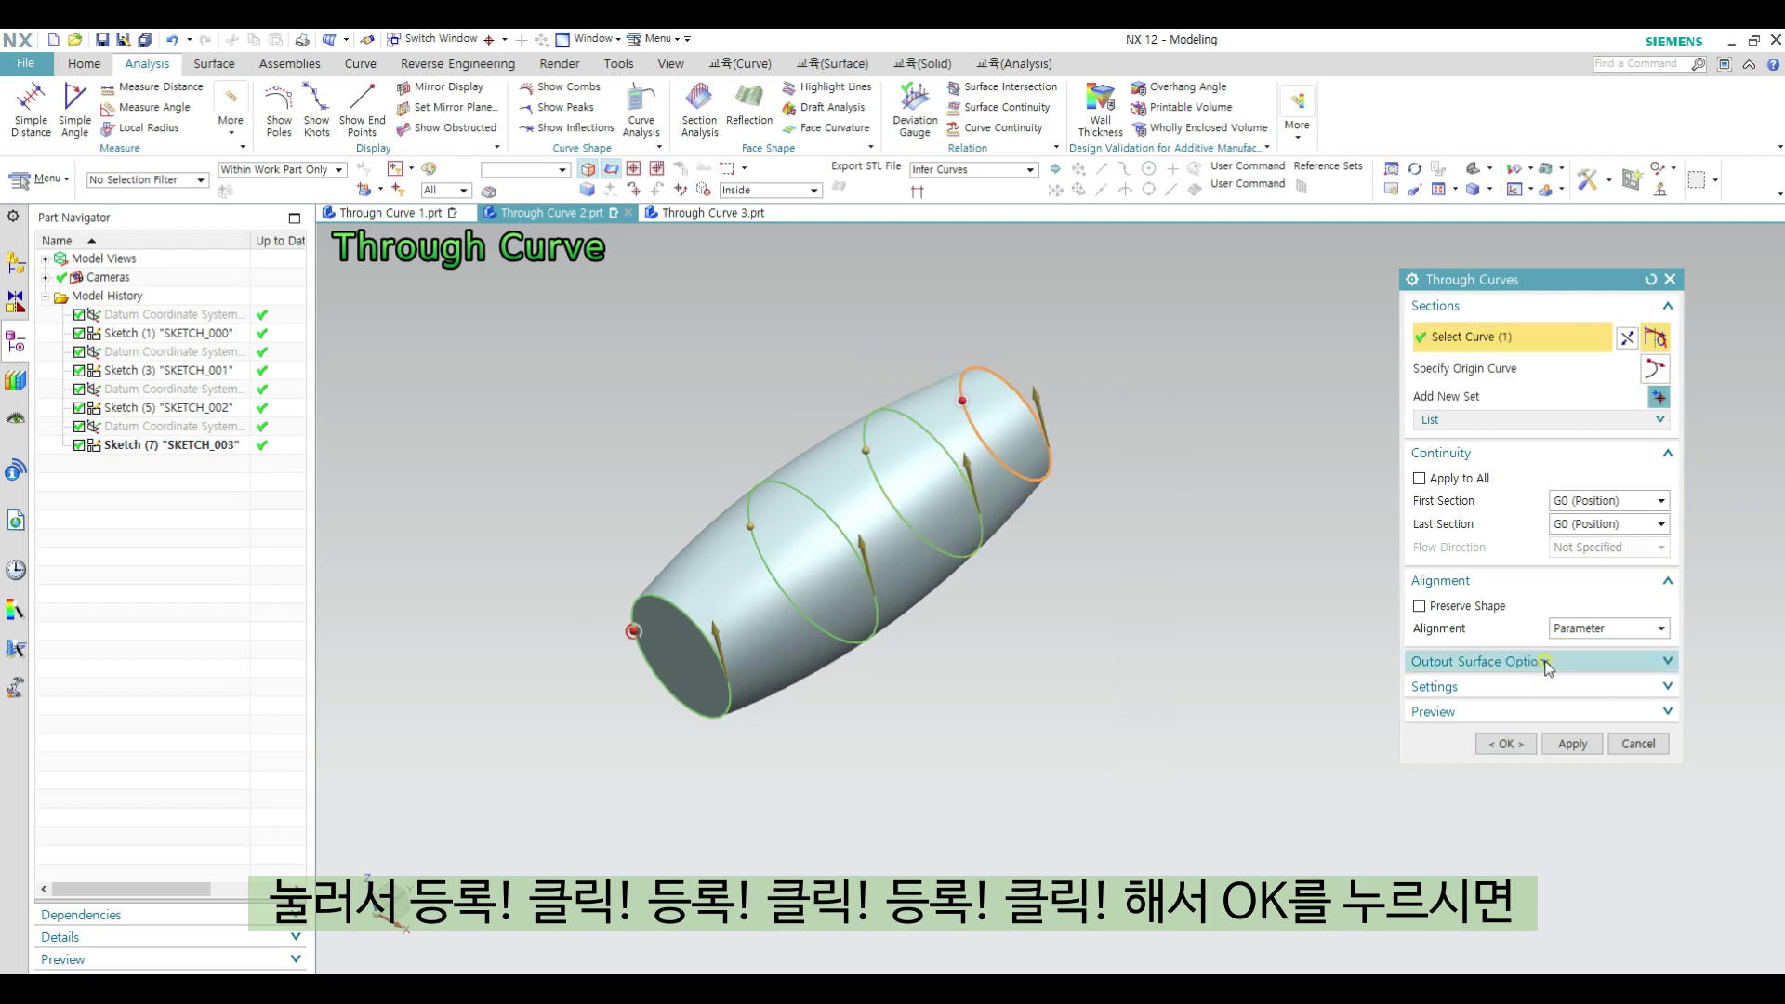
click(1515, 743)
Step: Delete the Through Curves solid, keeping the four circle sketches
middle_drag(1251, 676, 1279, 700)
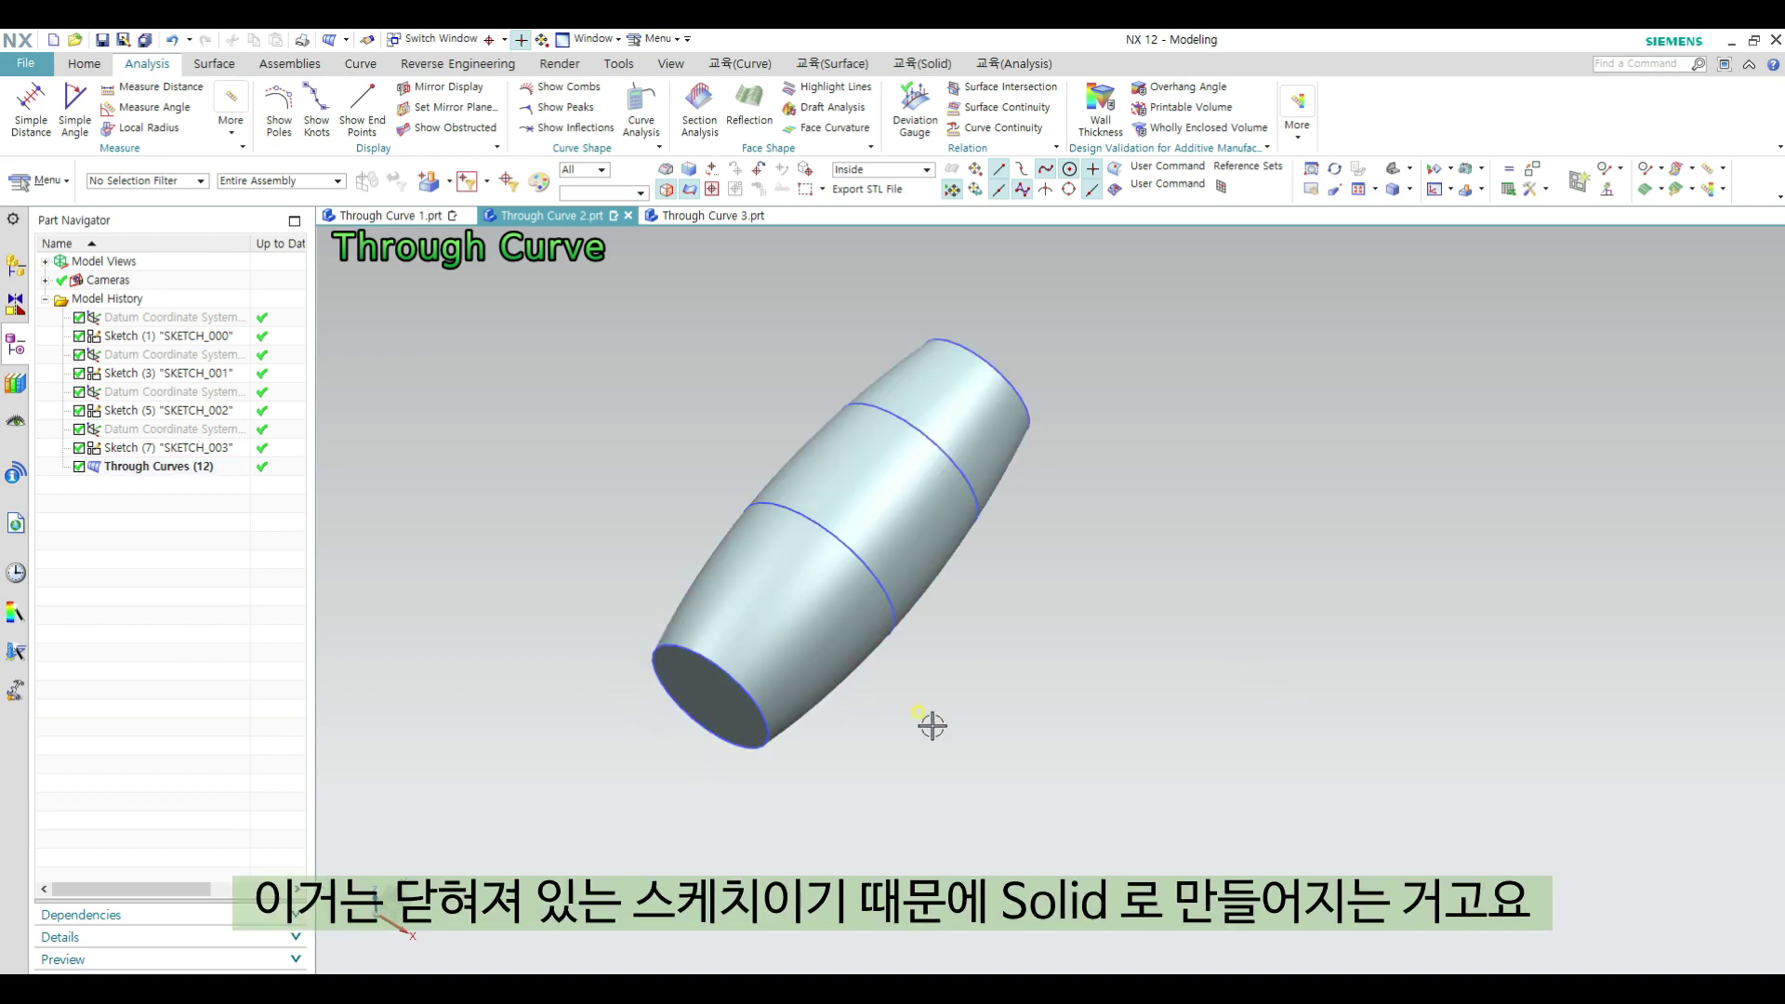
shift+middle_drag(1014, 711, 1038, 655)
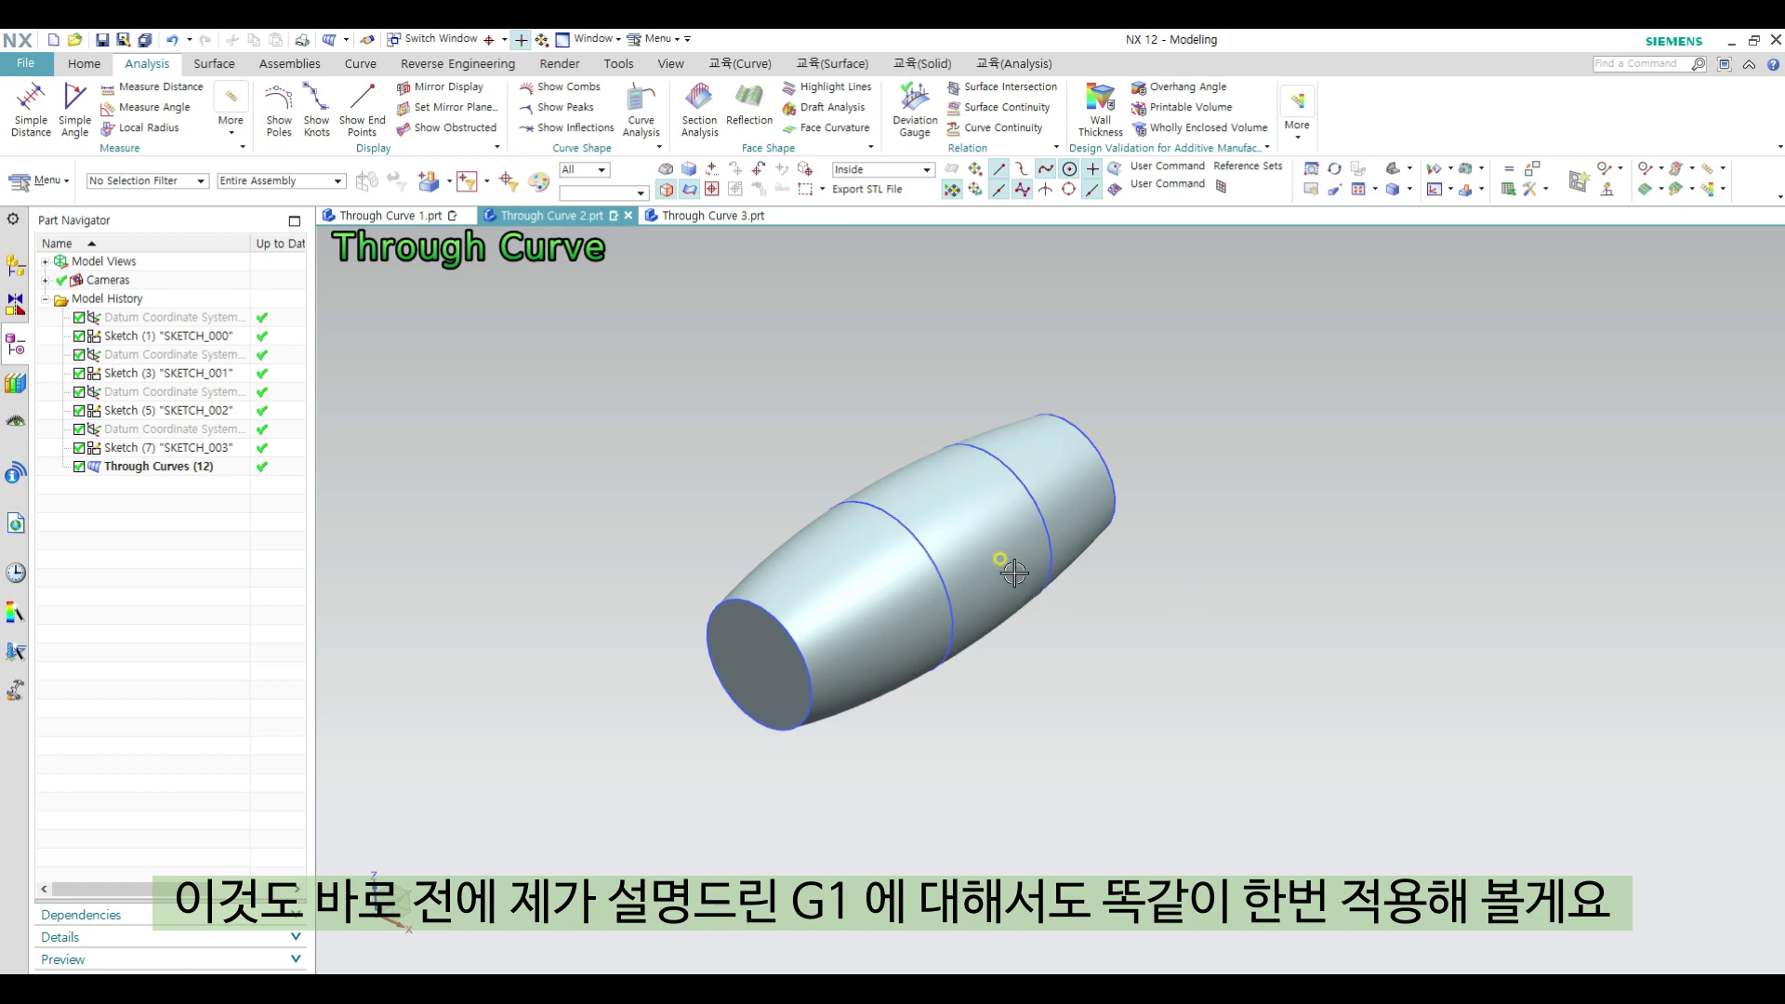
click(969, 541)
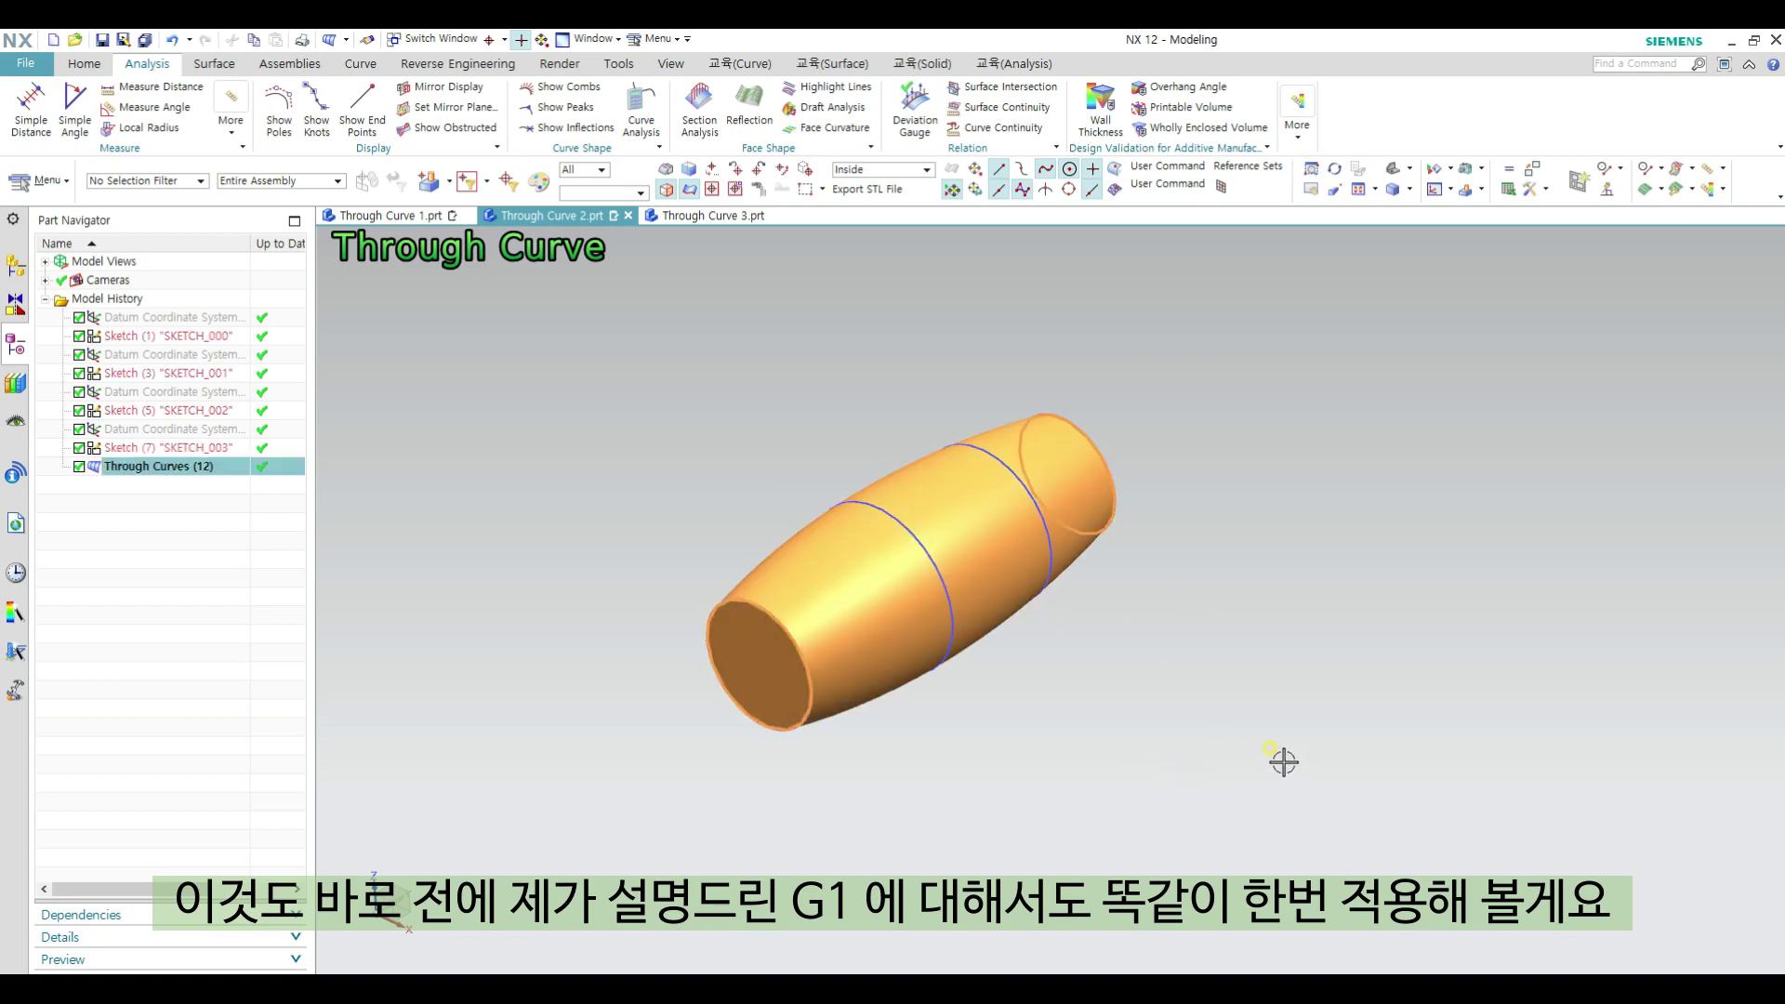
key(Delete)
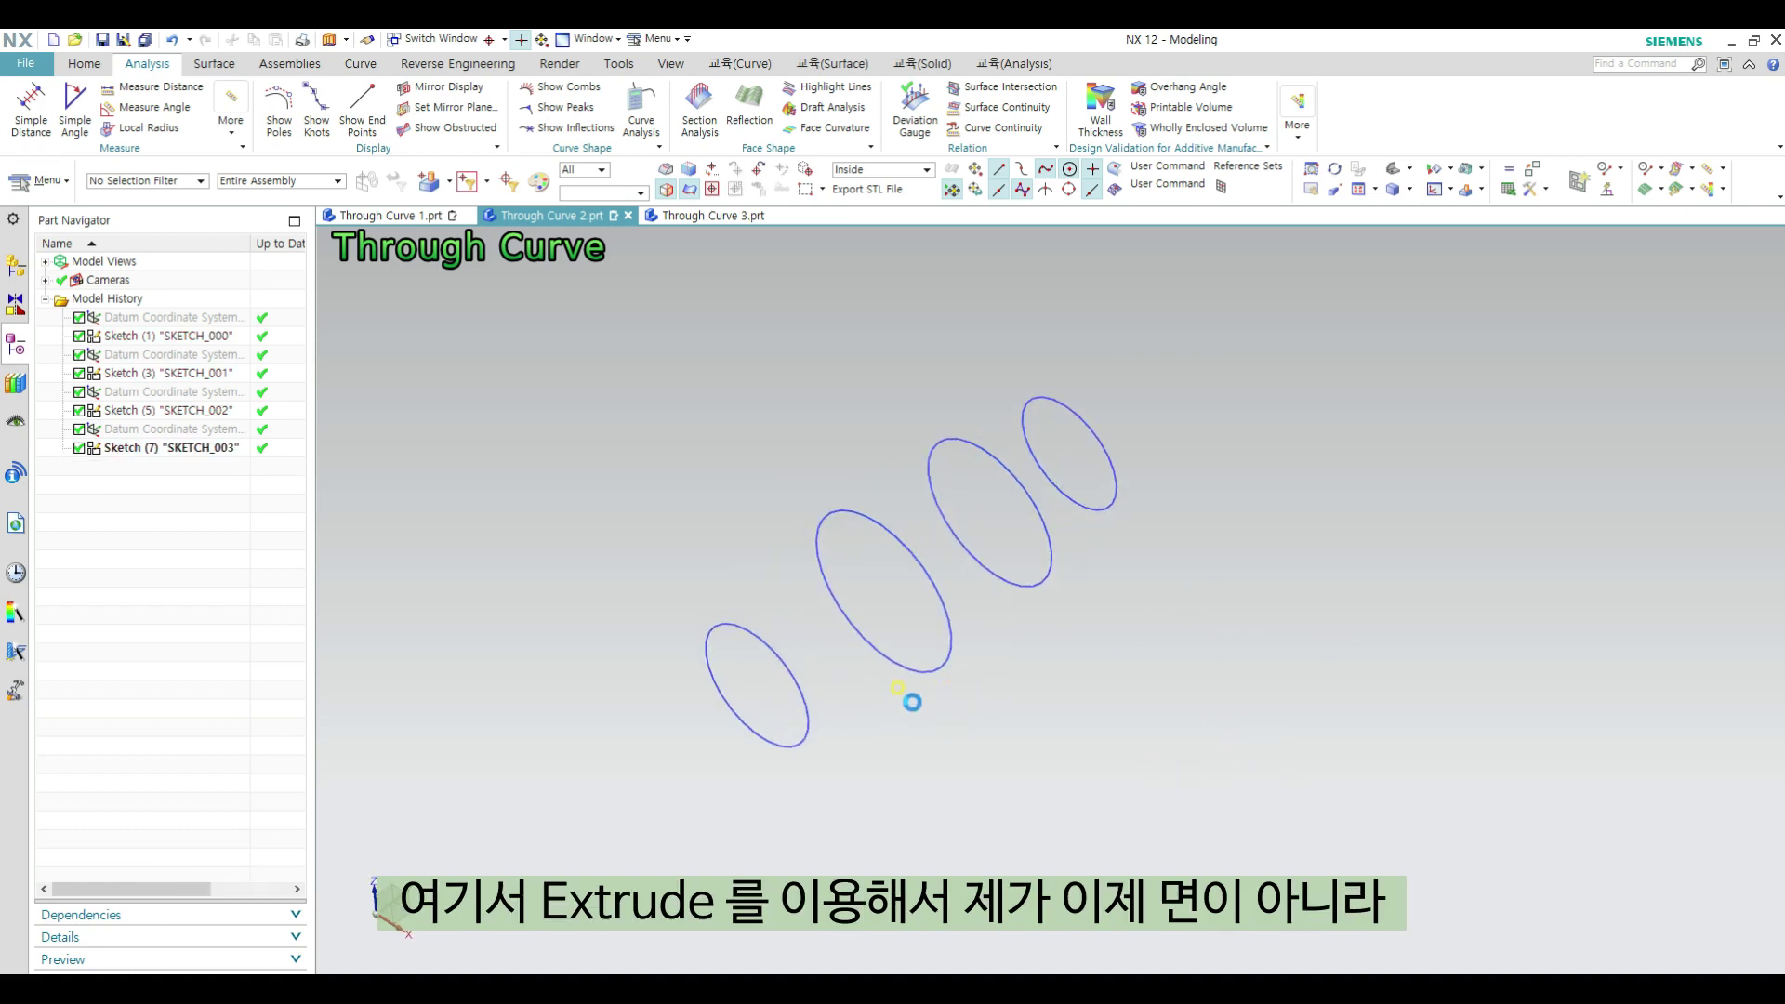
Step: Extrude the first and last circles 25 mm outward, away from the middle circles, as separate solid cylinders
key(x)
click(706, 632)
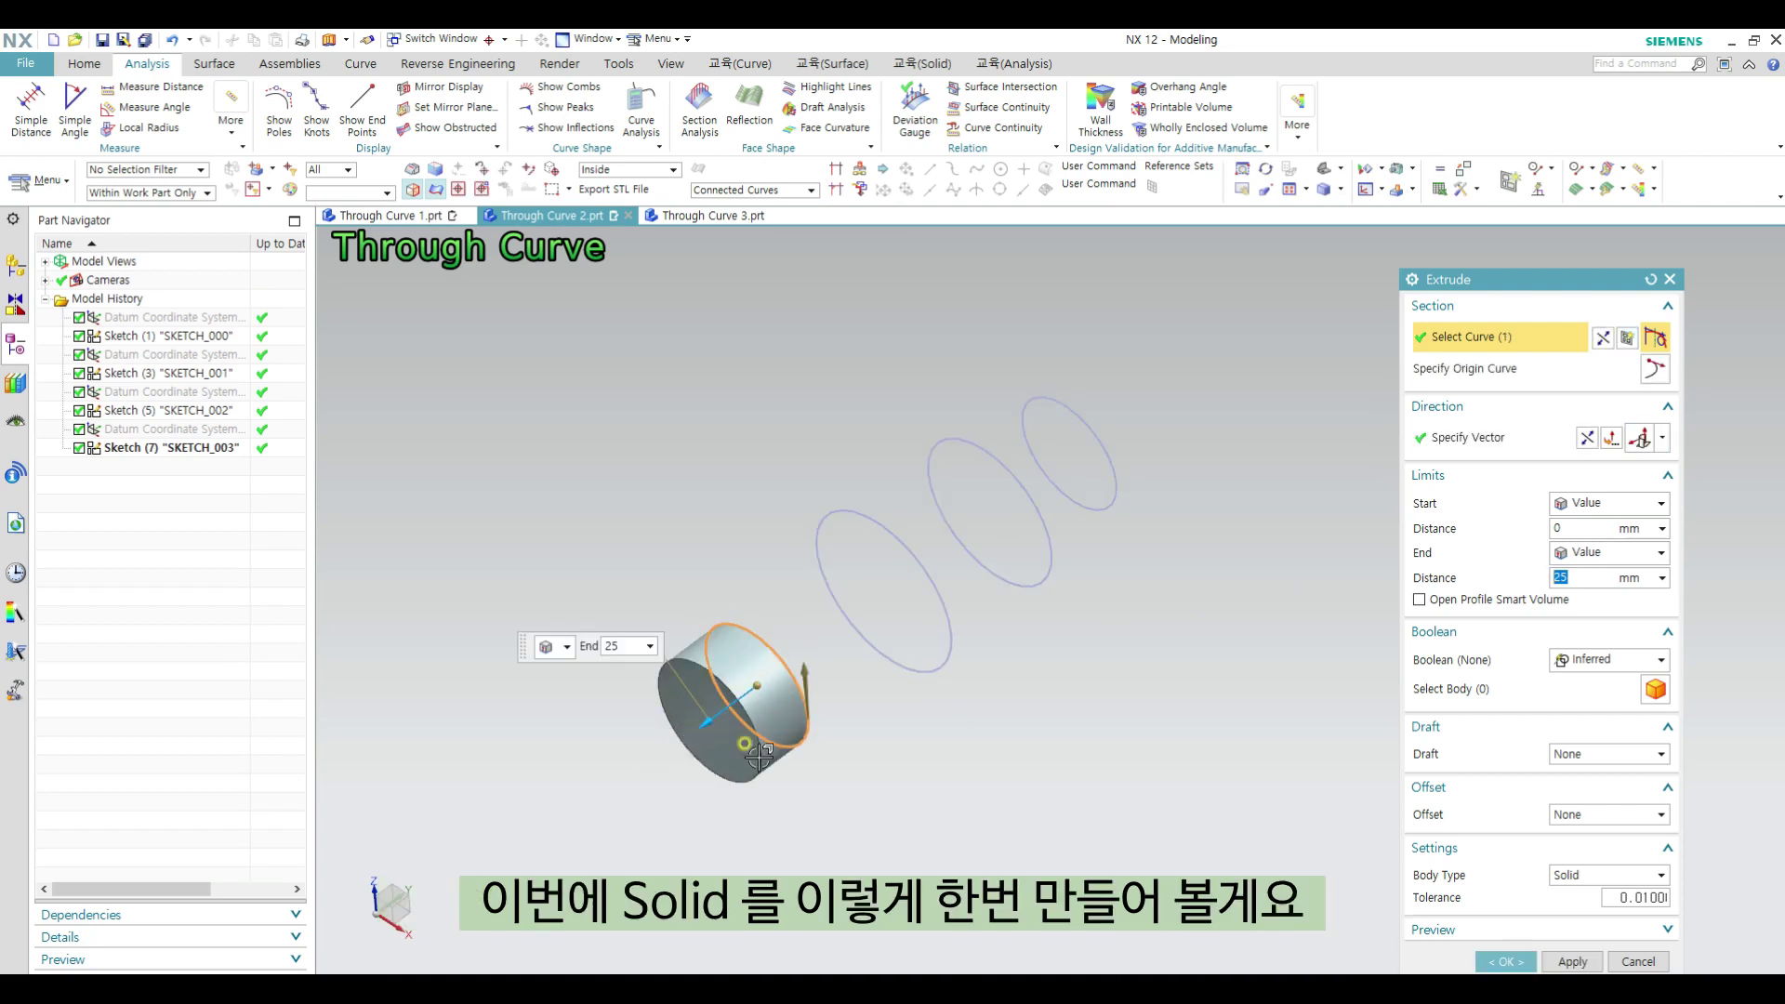
click(1572, 961)
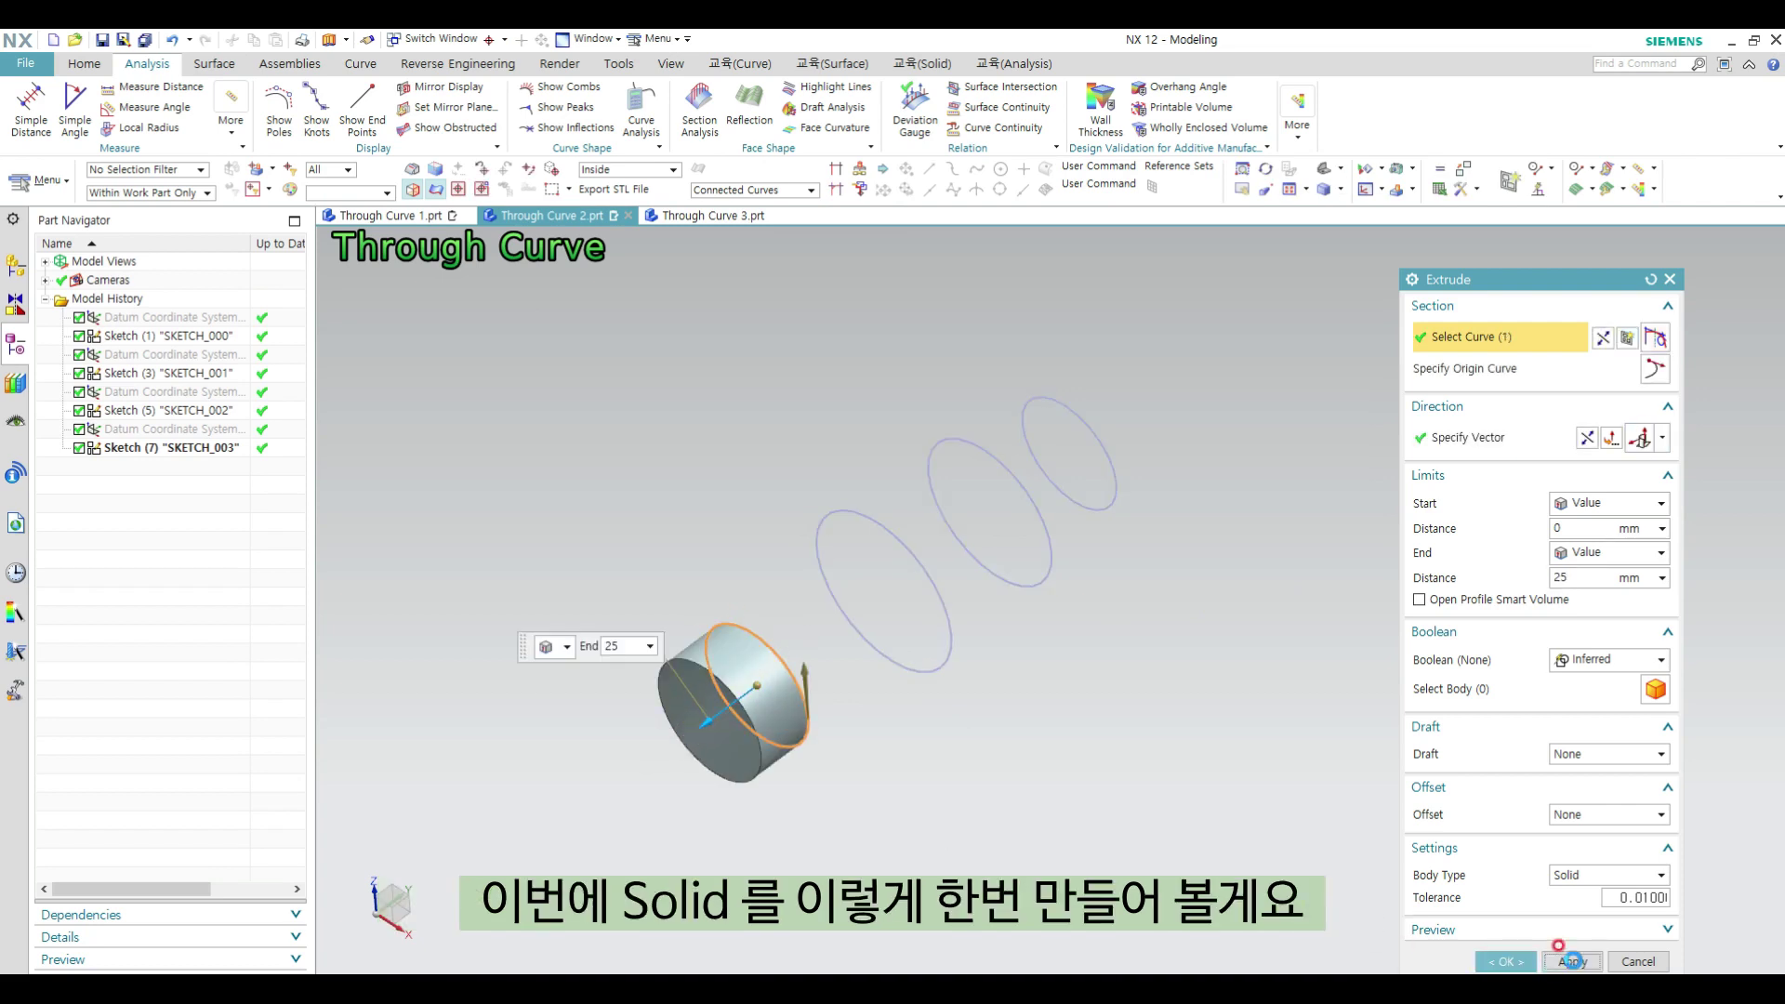
click(1056, 400)
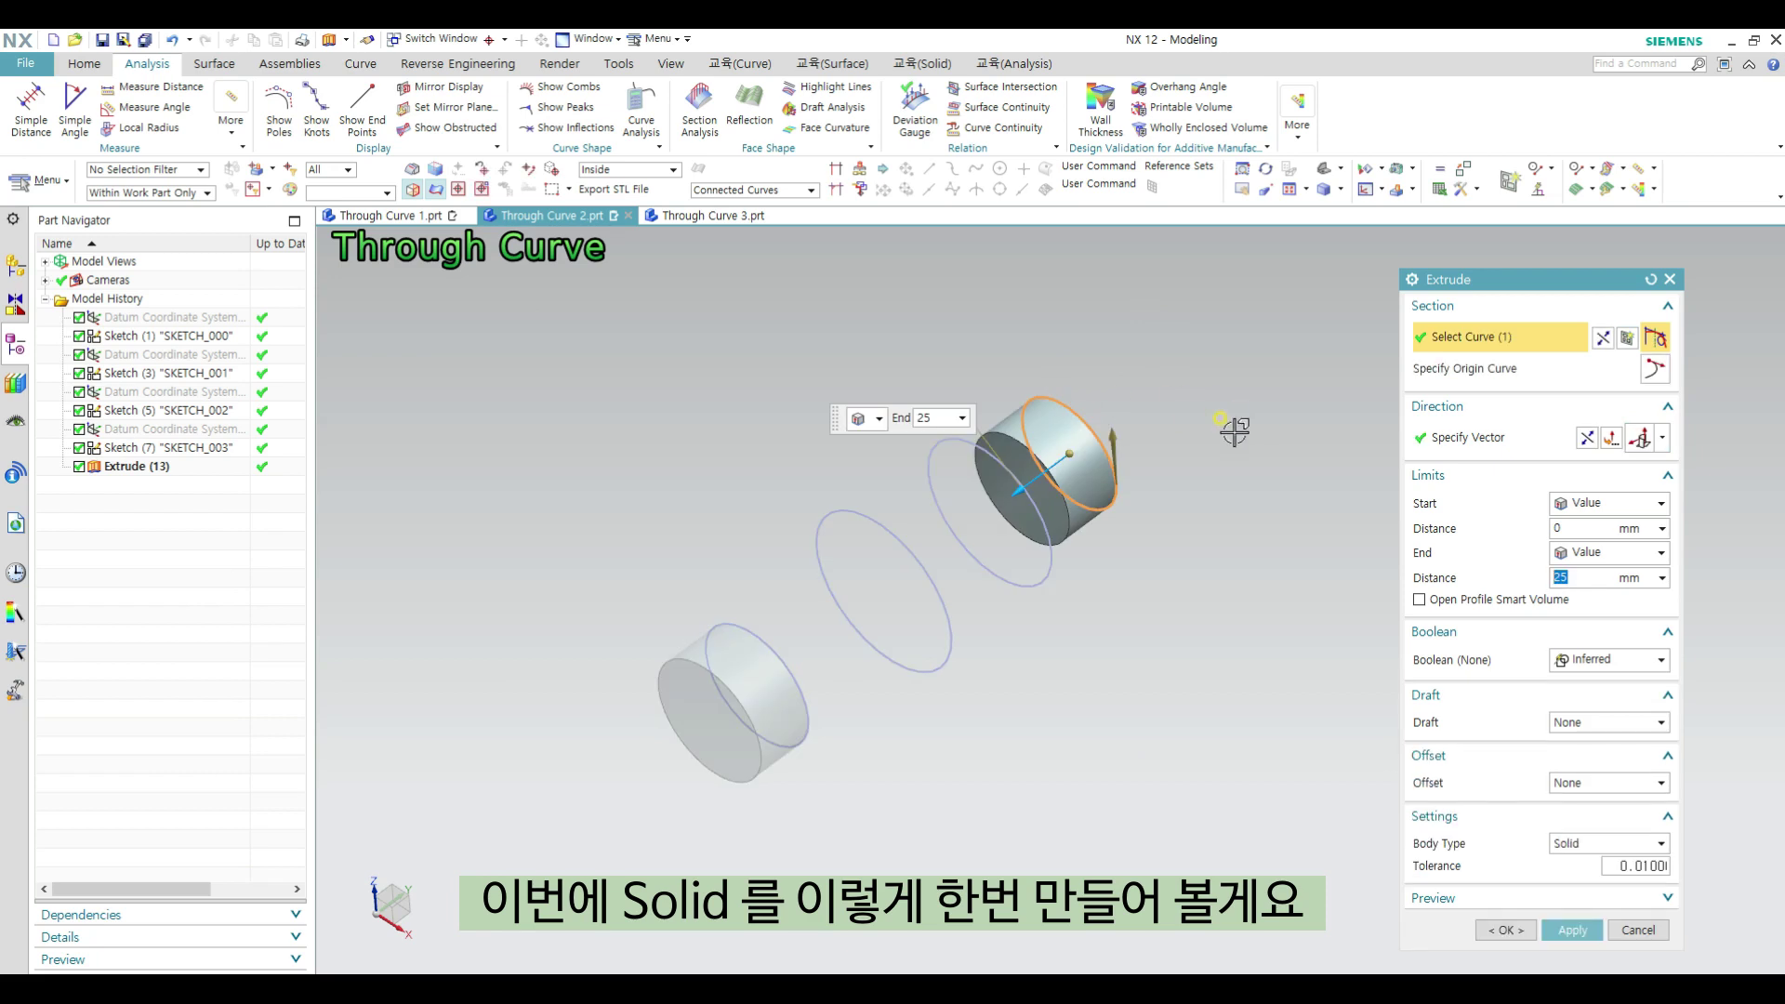
click(1507, 929)
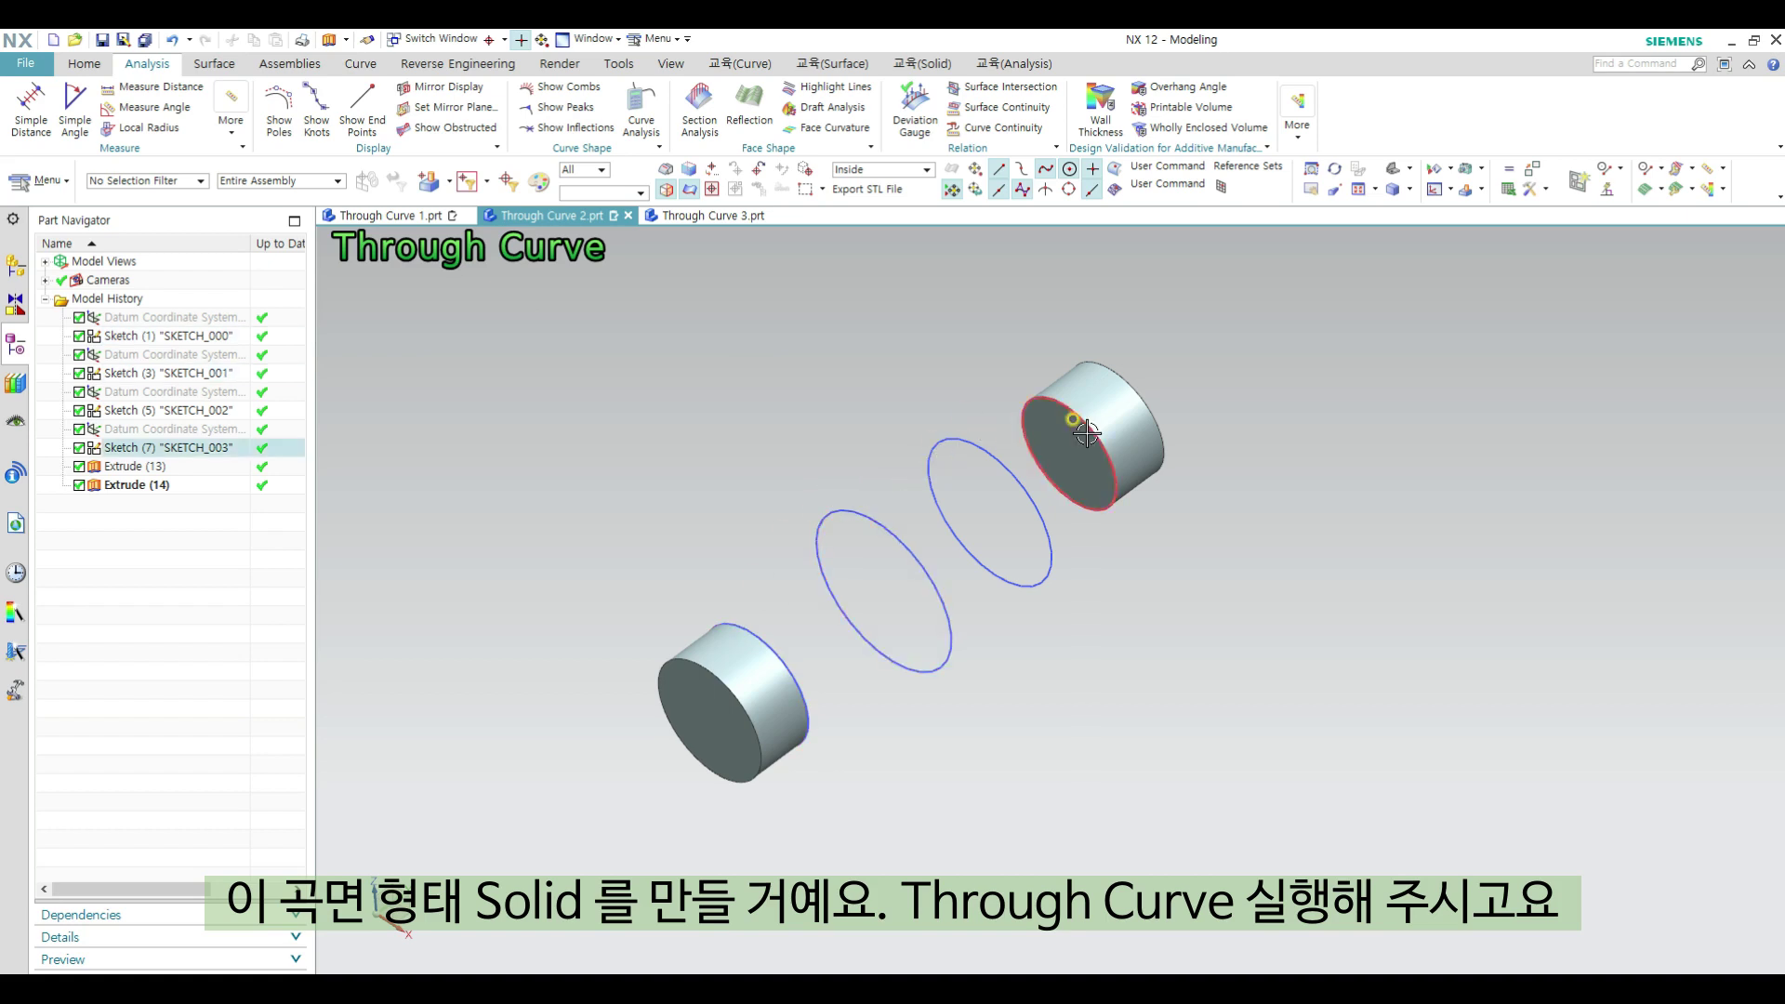
Step: Start a Through Curves feature and add the four circles in order as separate sections, from one cylinder to the other
ctrl+shift+drag(1255, 466, 1253, 436)
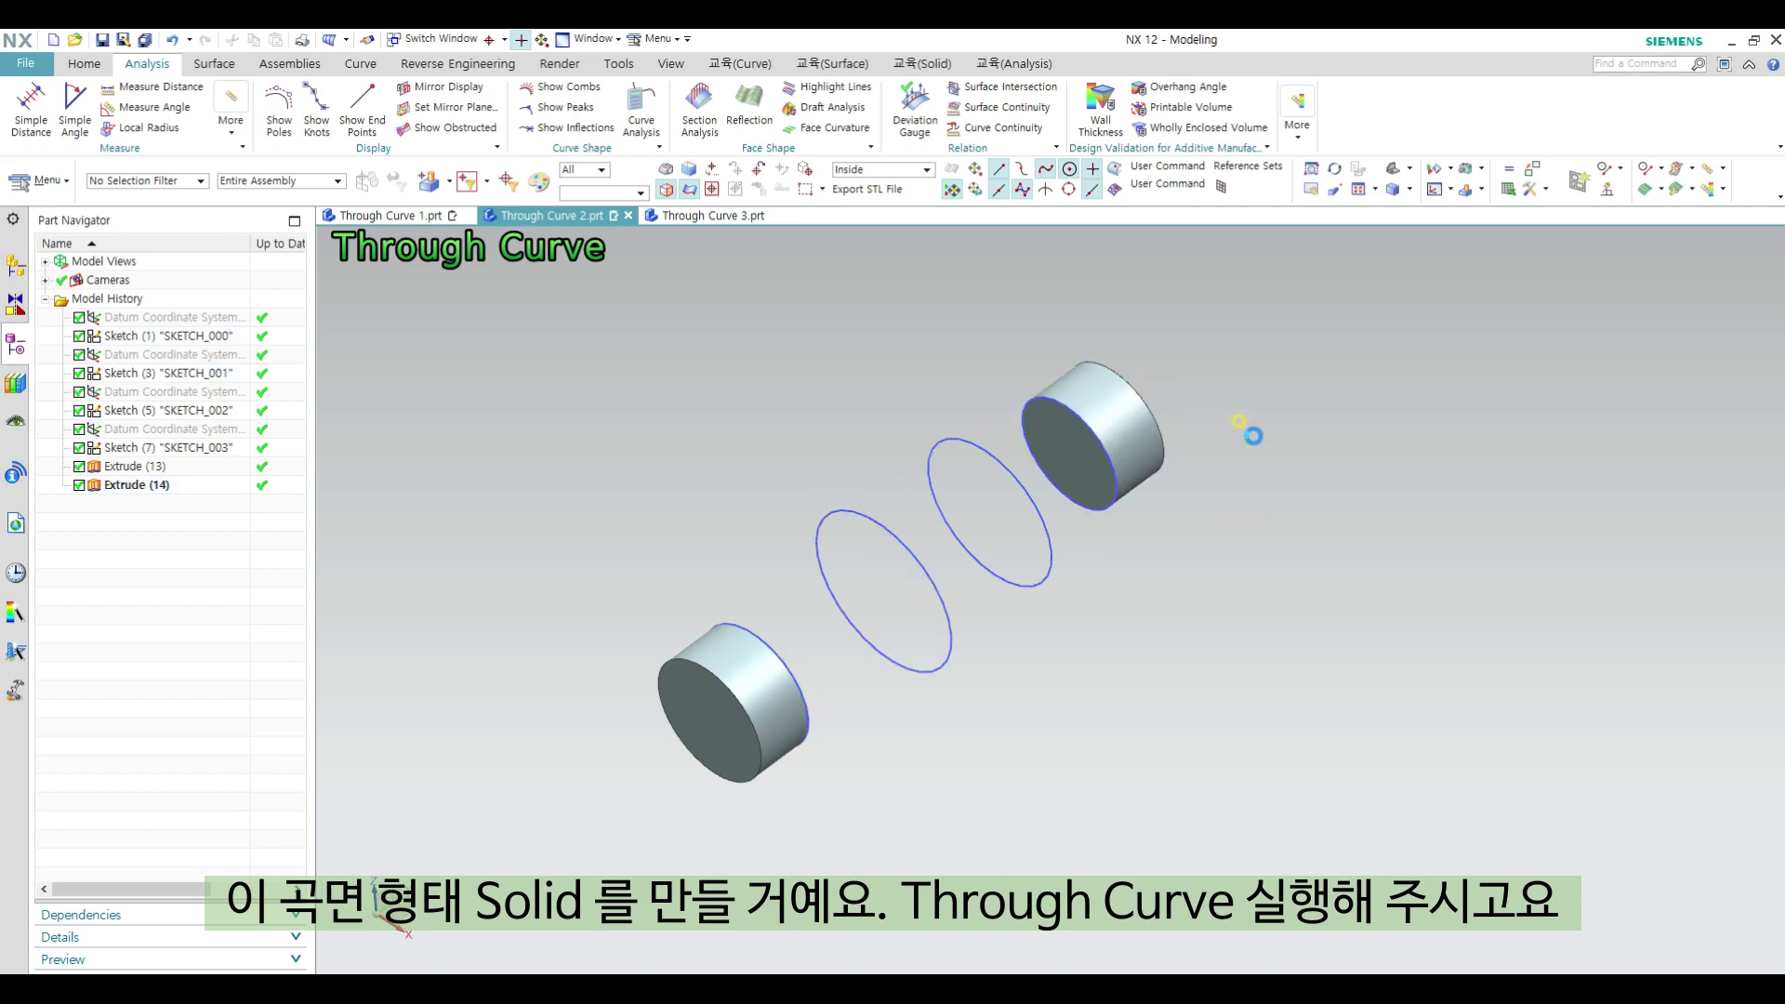
click(733, 608)
click(827, 513)
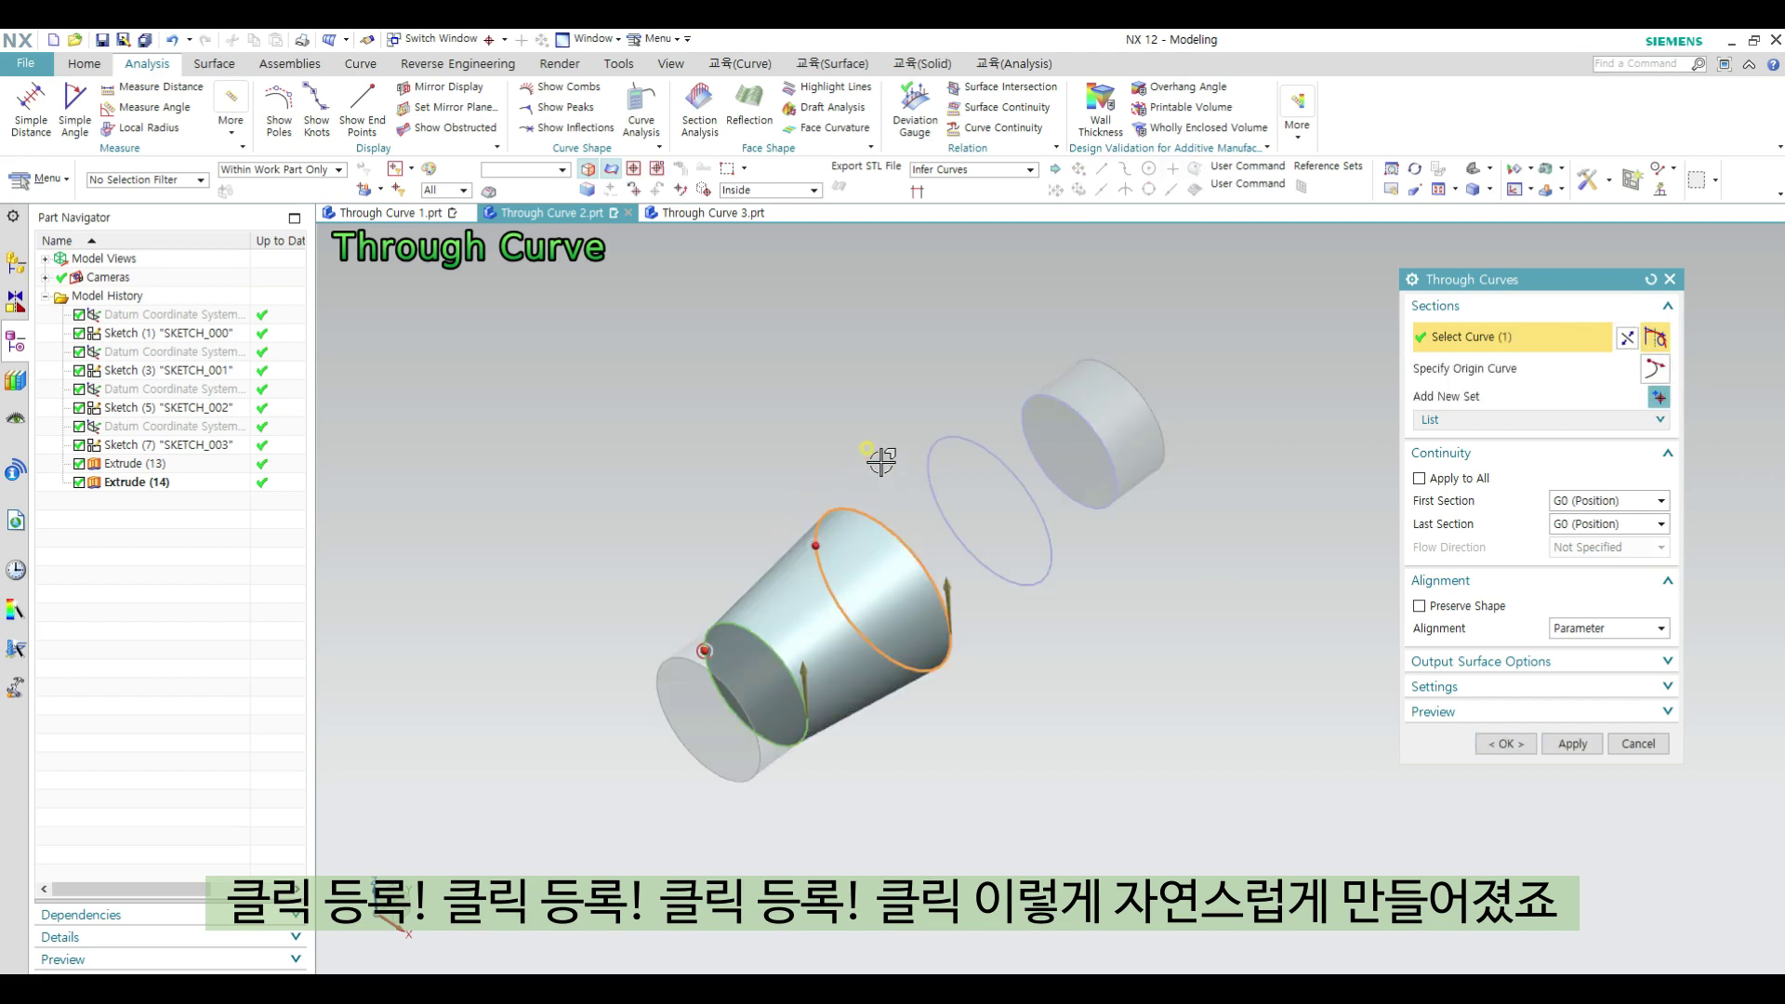
middle_click(885, 450)
click(929, 432)
middle_click(994, 404)
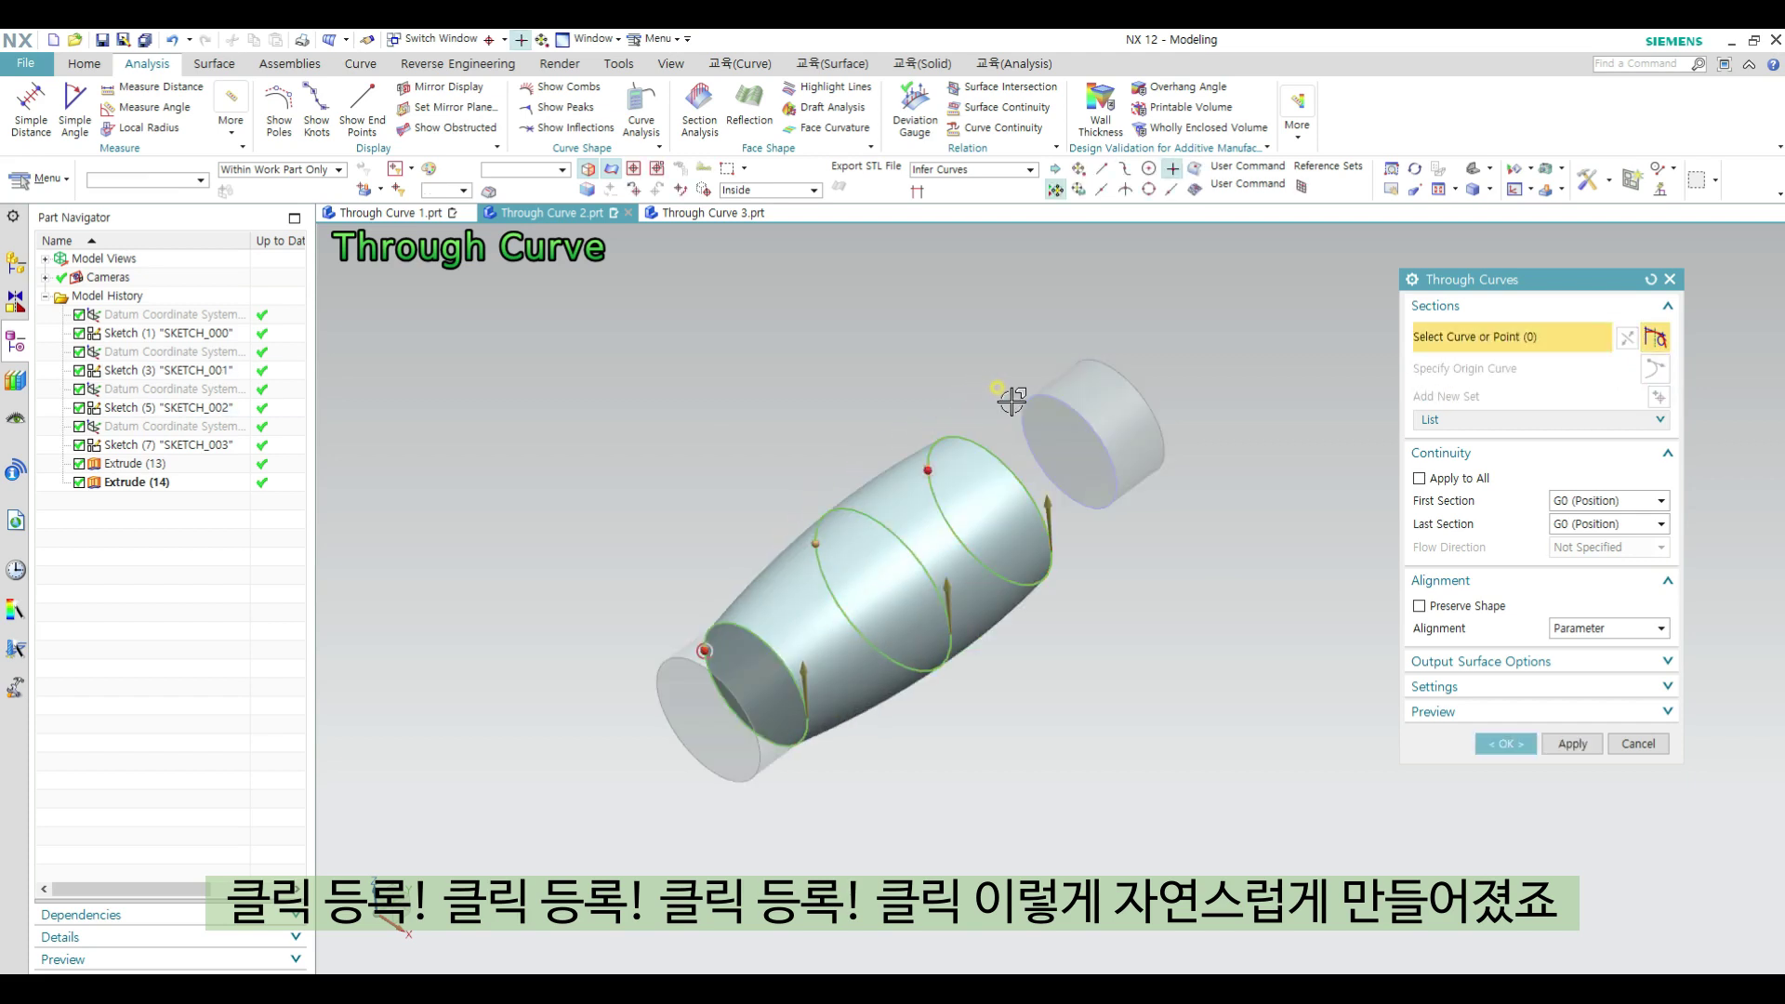
click(1078, 398)
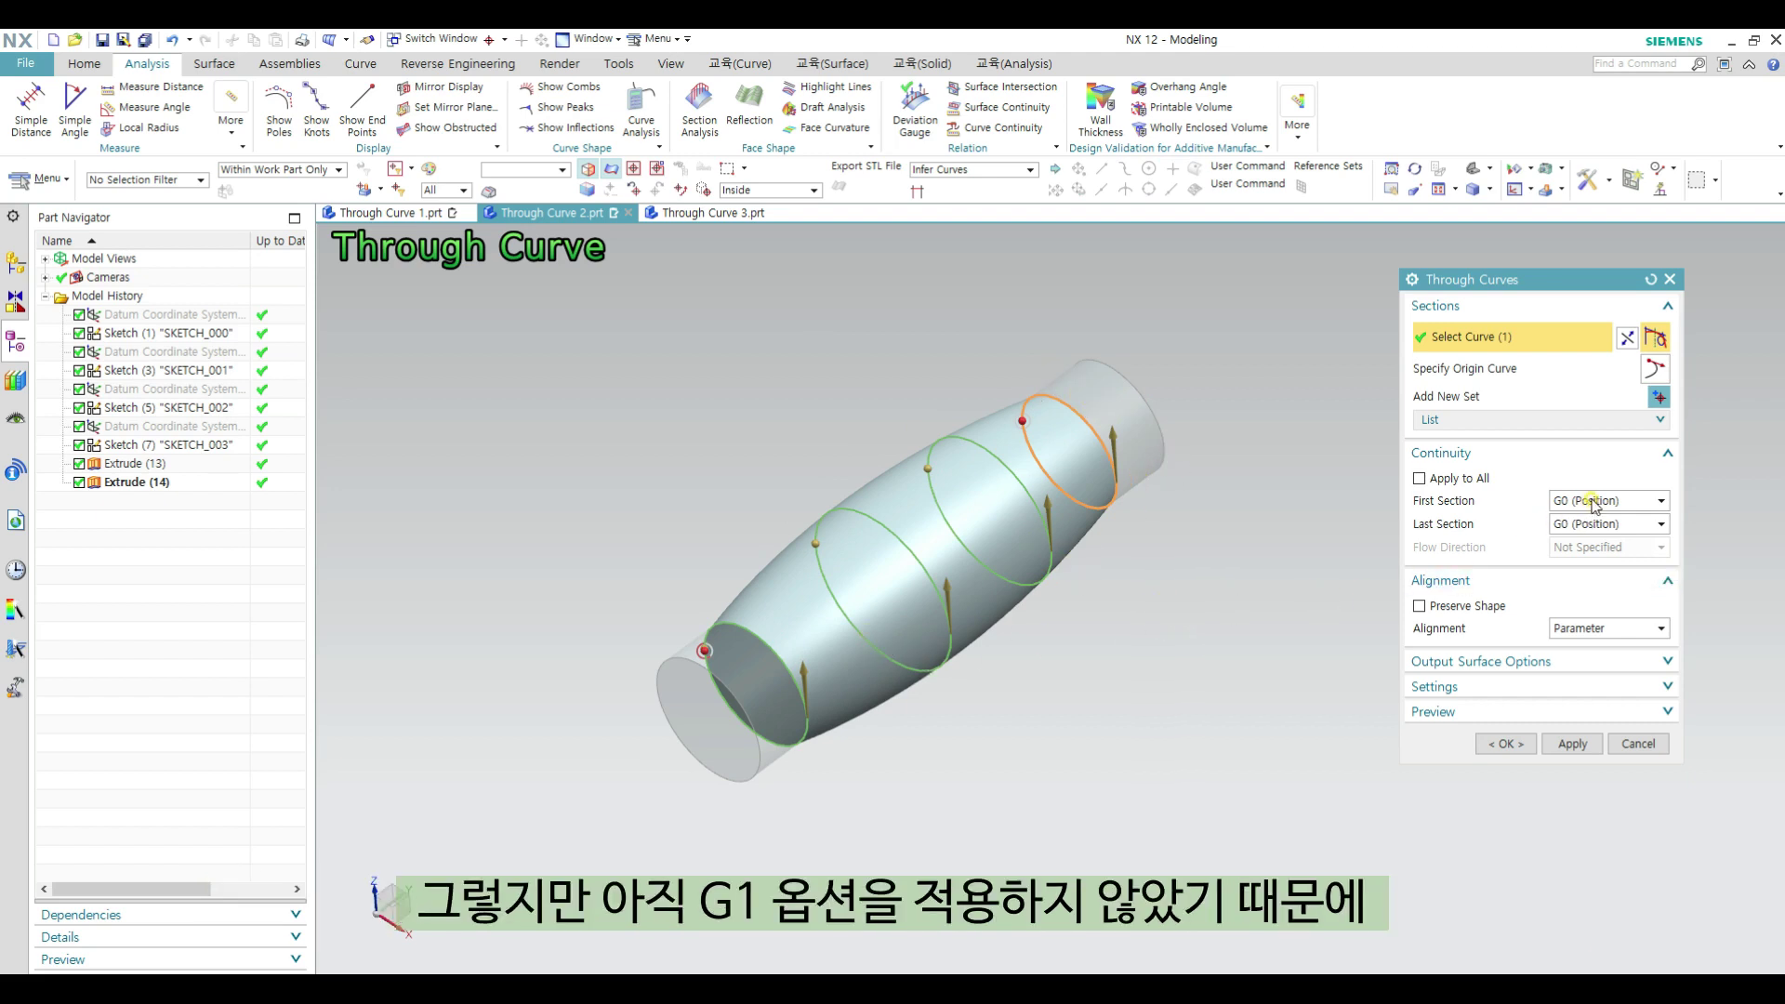
Step: Set First Section continuity to G1 (Tangent), using the side face of the cylinder at the first circle as the constraint
key(ctrl+alt+r)
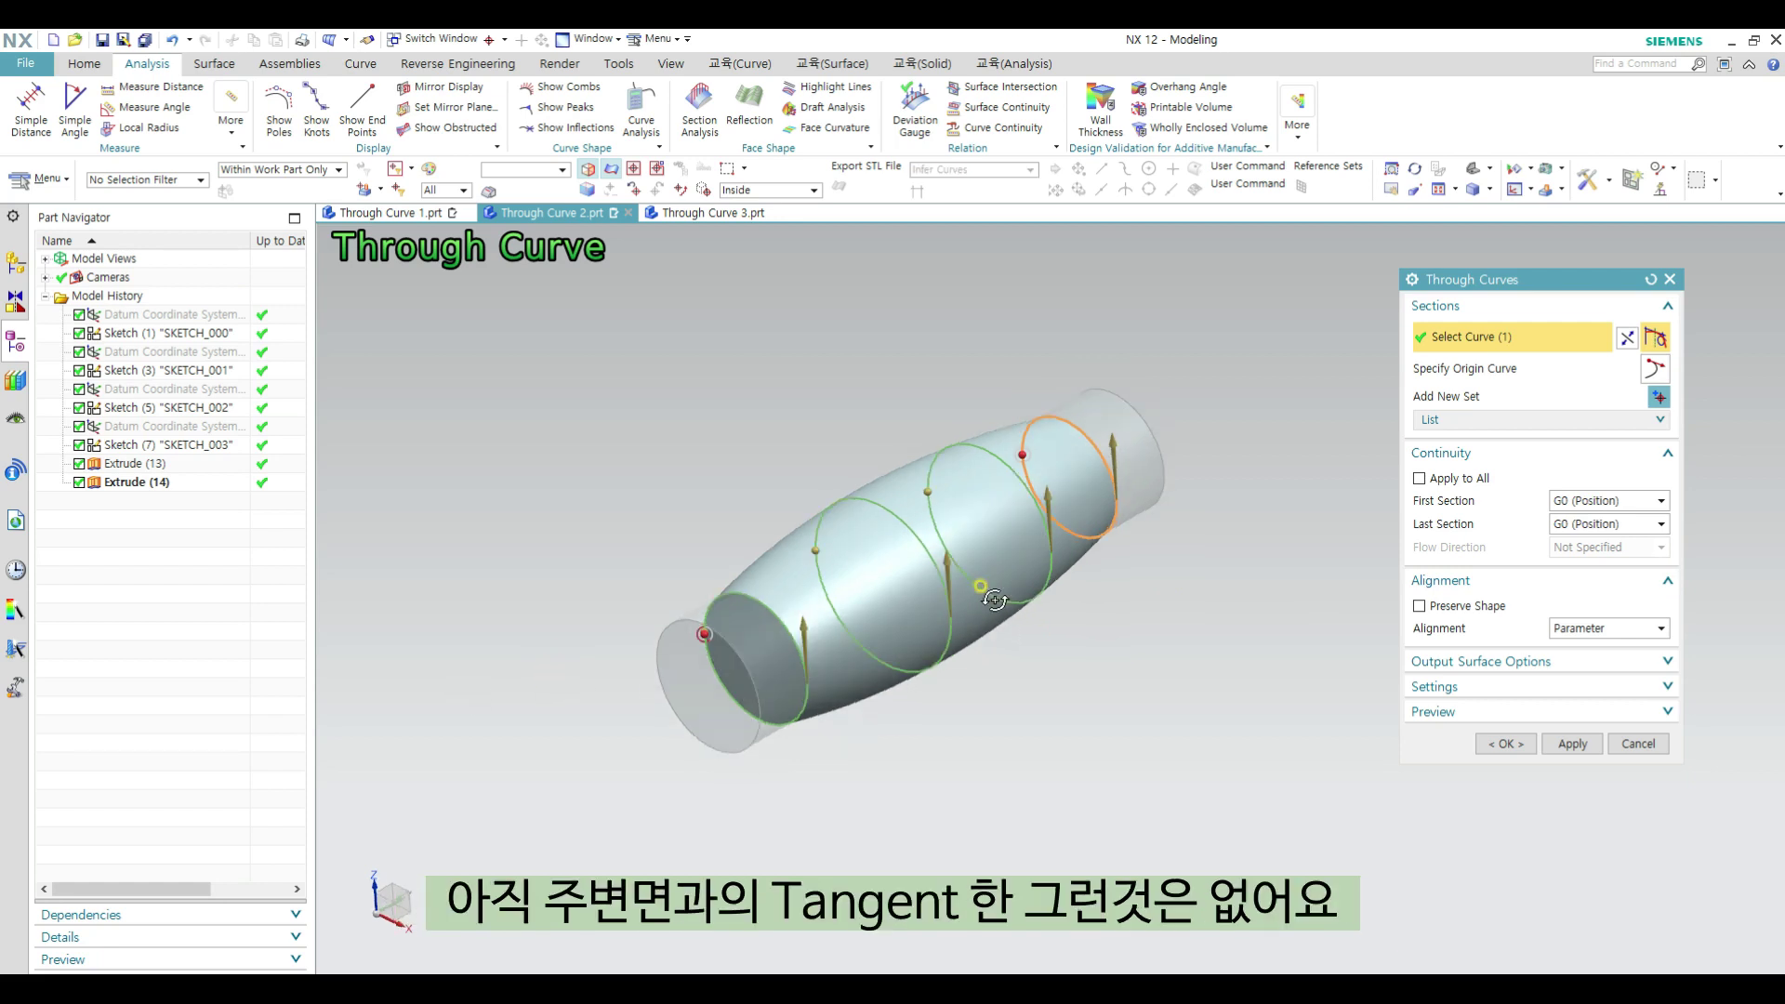
scroll(650, 530, up, 3)
scroll(573, 528, up, 2)
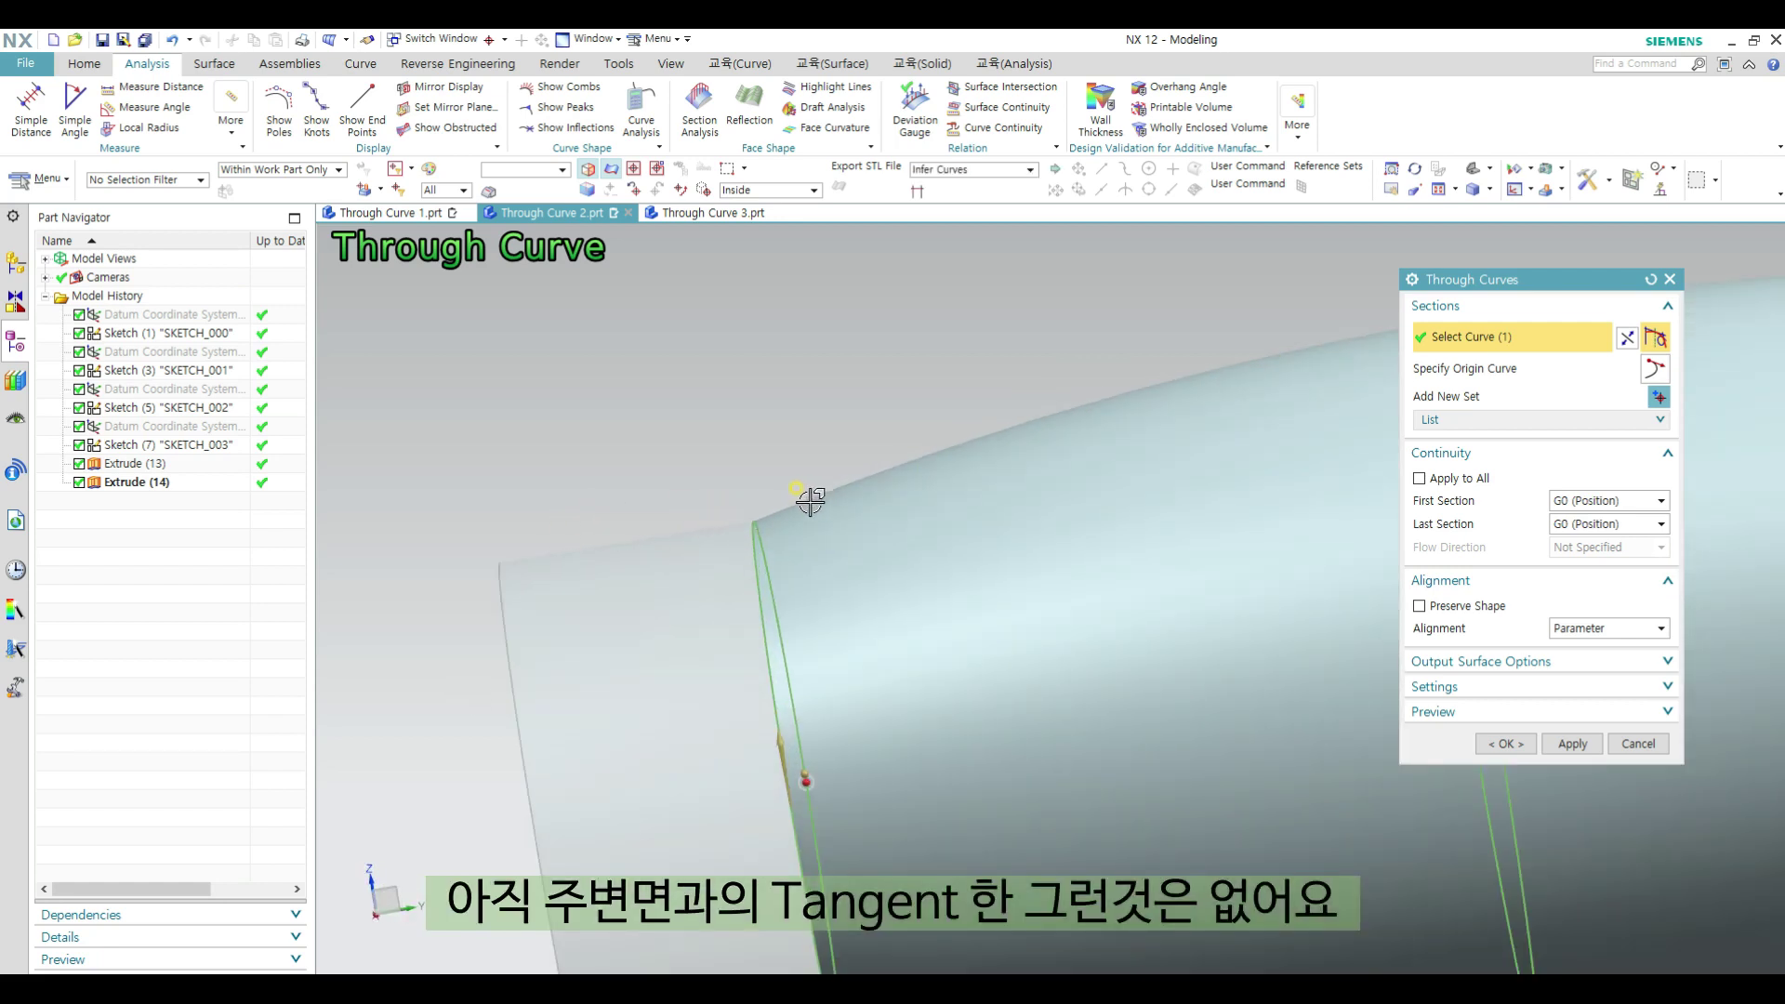
scroll(581, 514, down, 5)
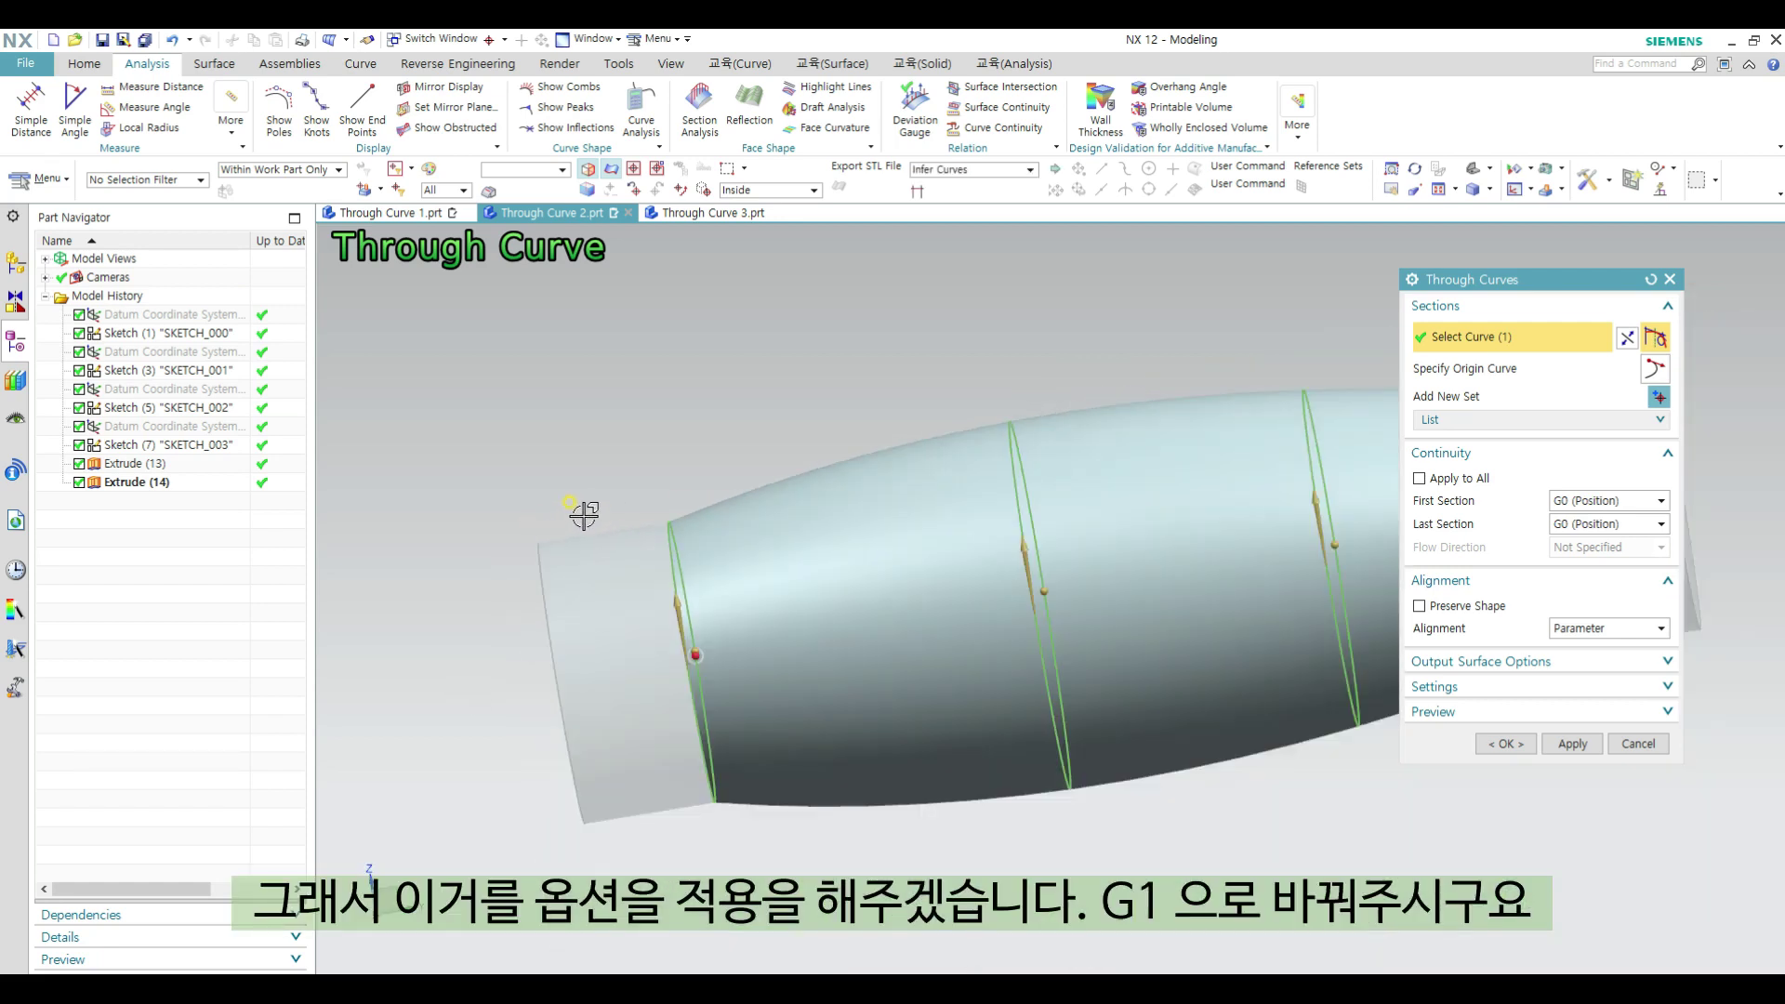
middle_drag(814, 529, 819, 573)
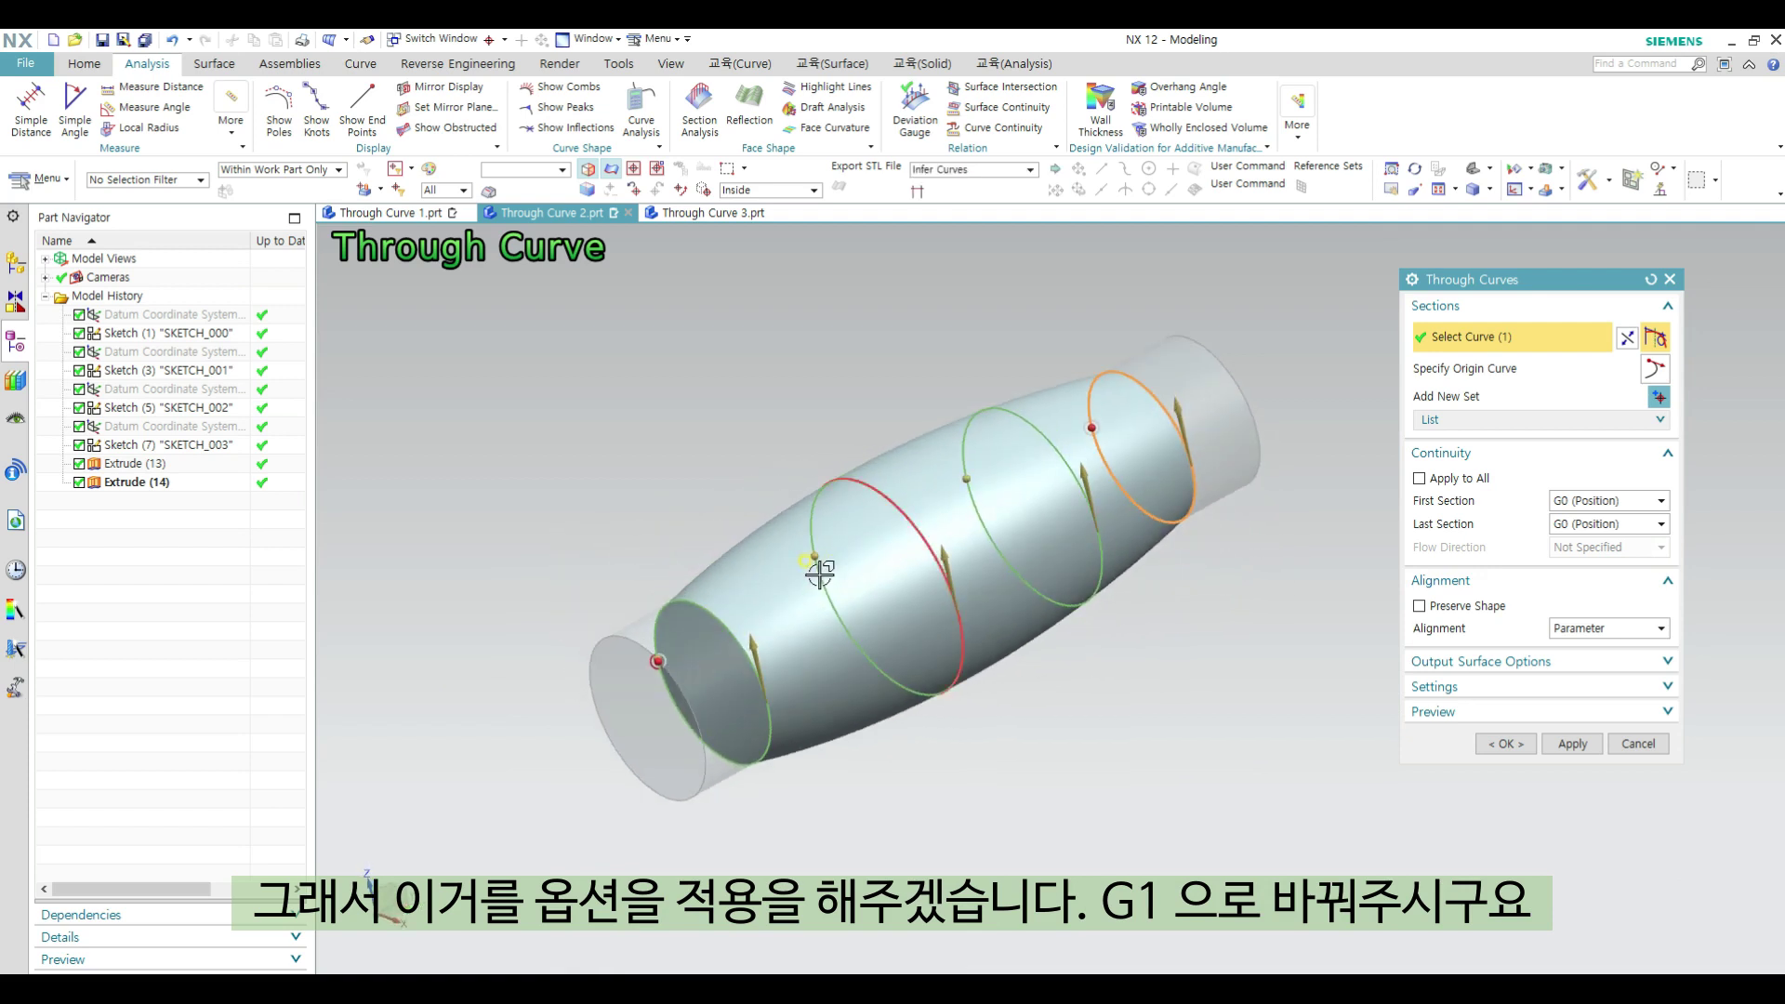
click(1611, 502)
click(1594, 525)
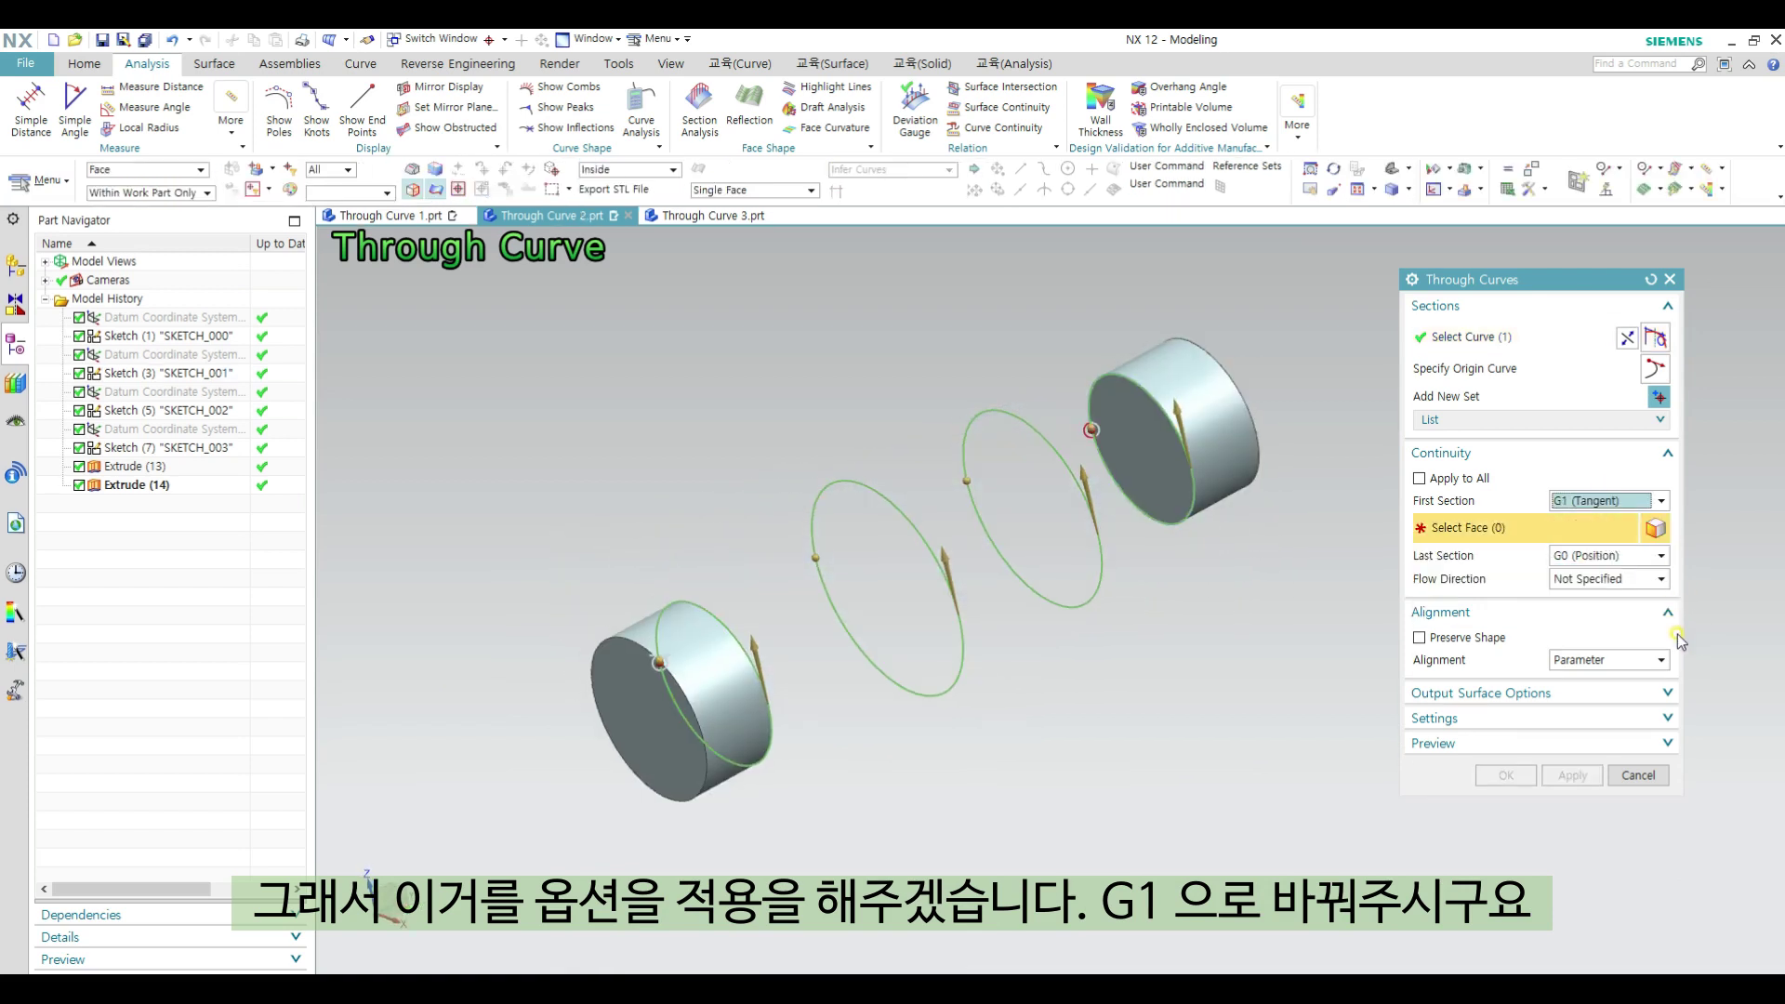
click(679, 630)
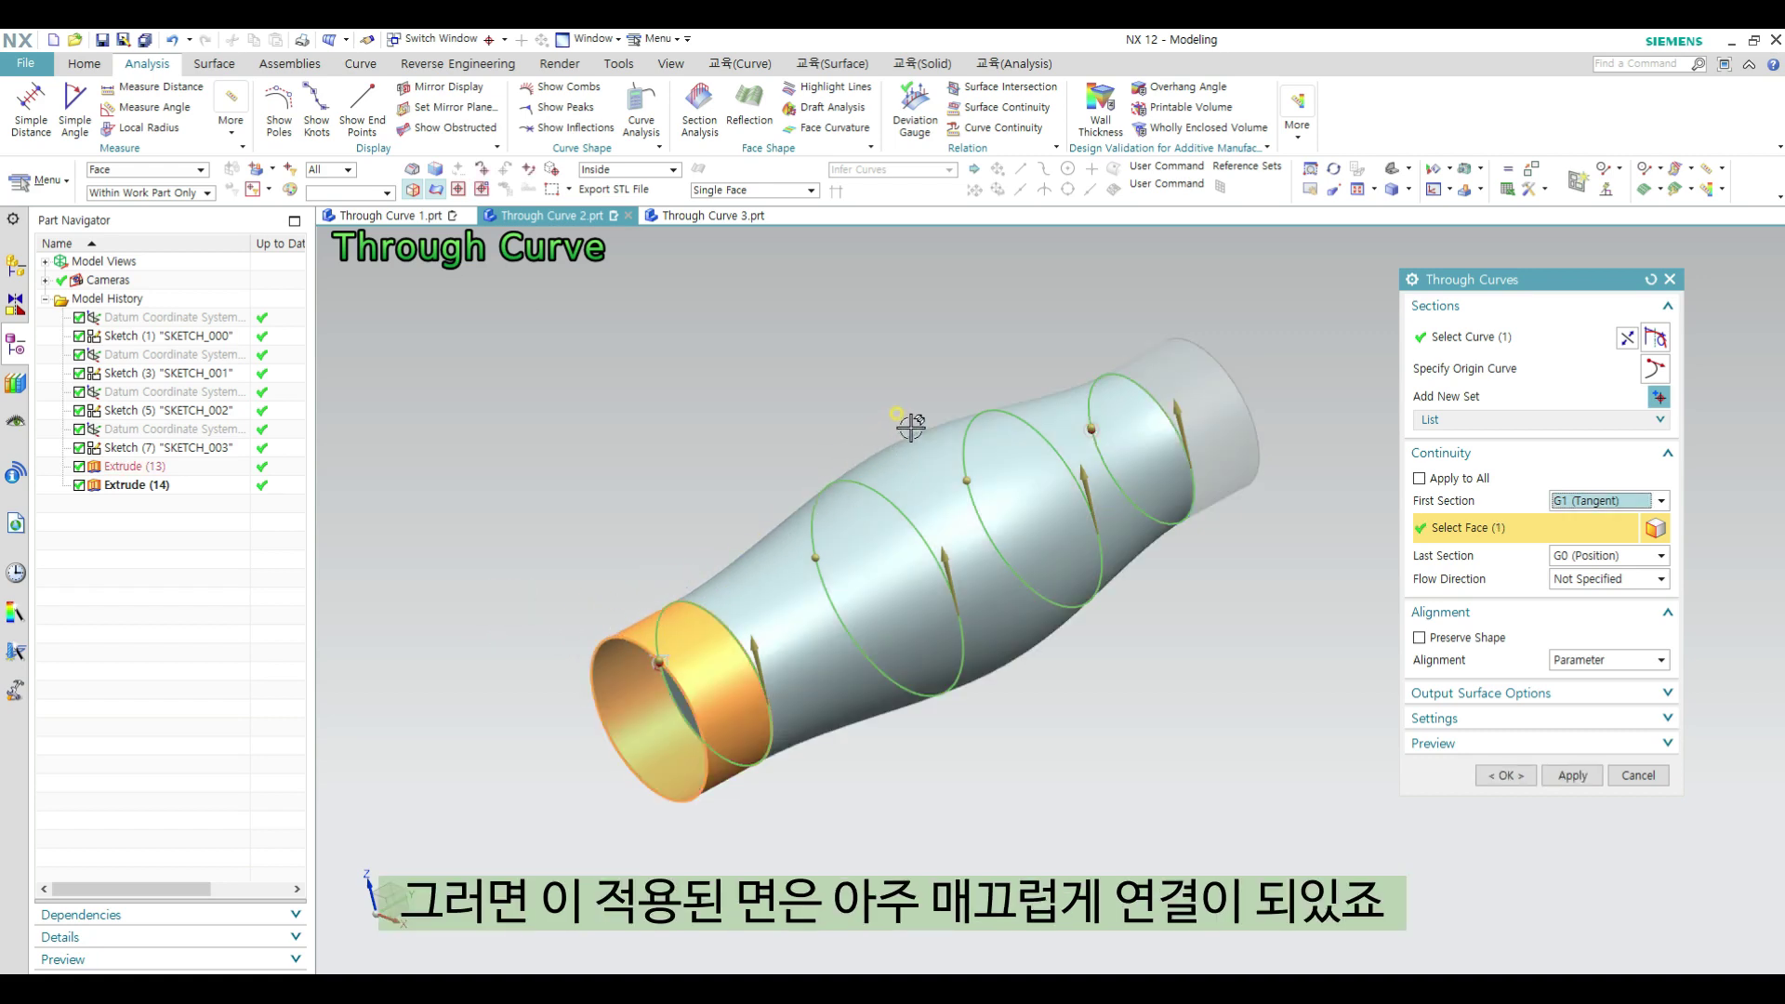
Step: Set Last Section continuity to G1 (Tangent) with the other cylinder's side face, and create the Through Curves solid
click(1603, 555)
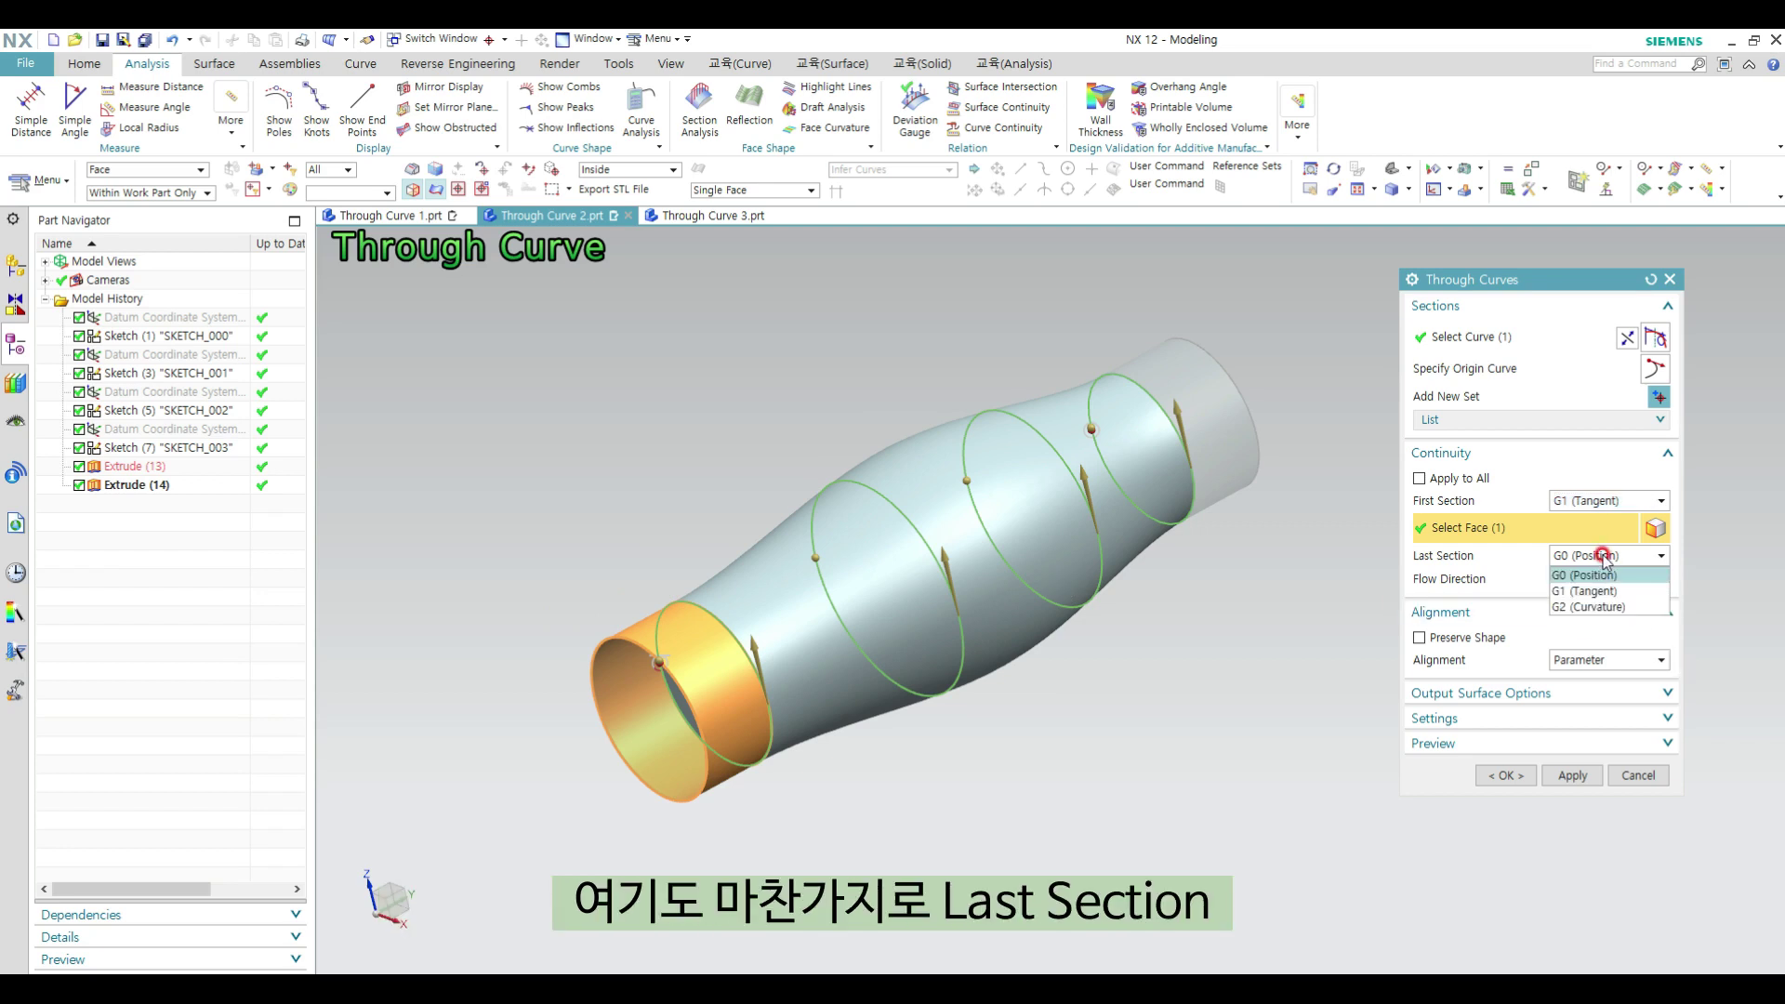
click(1597, 585)
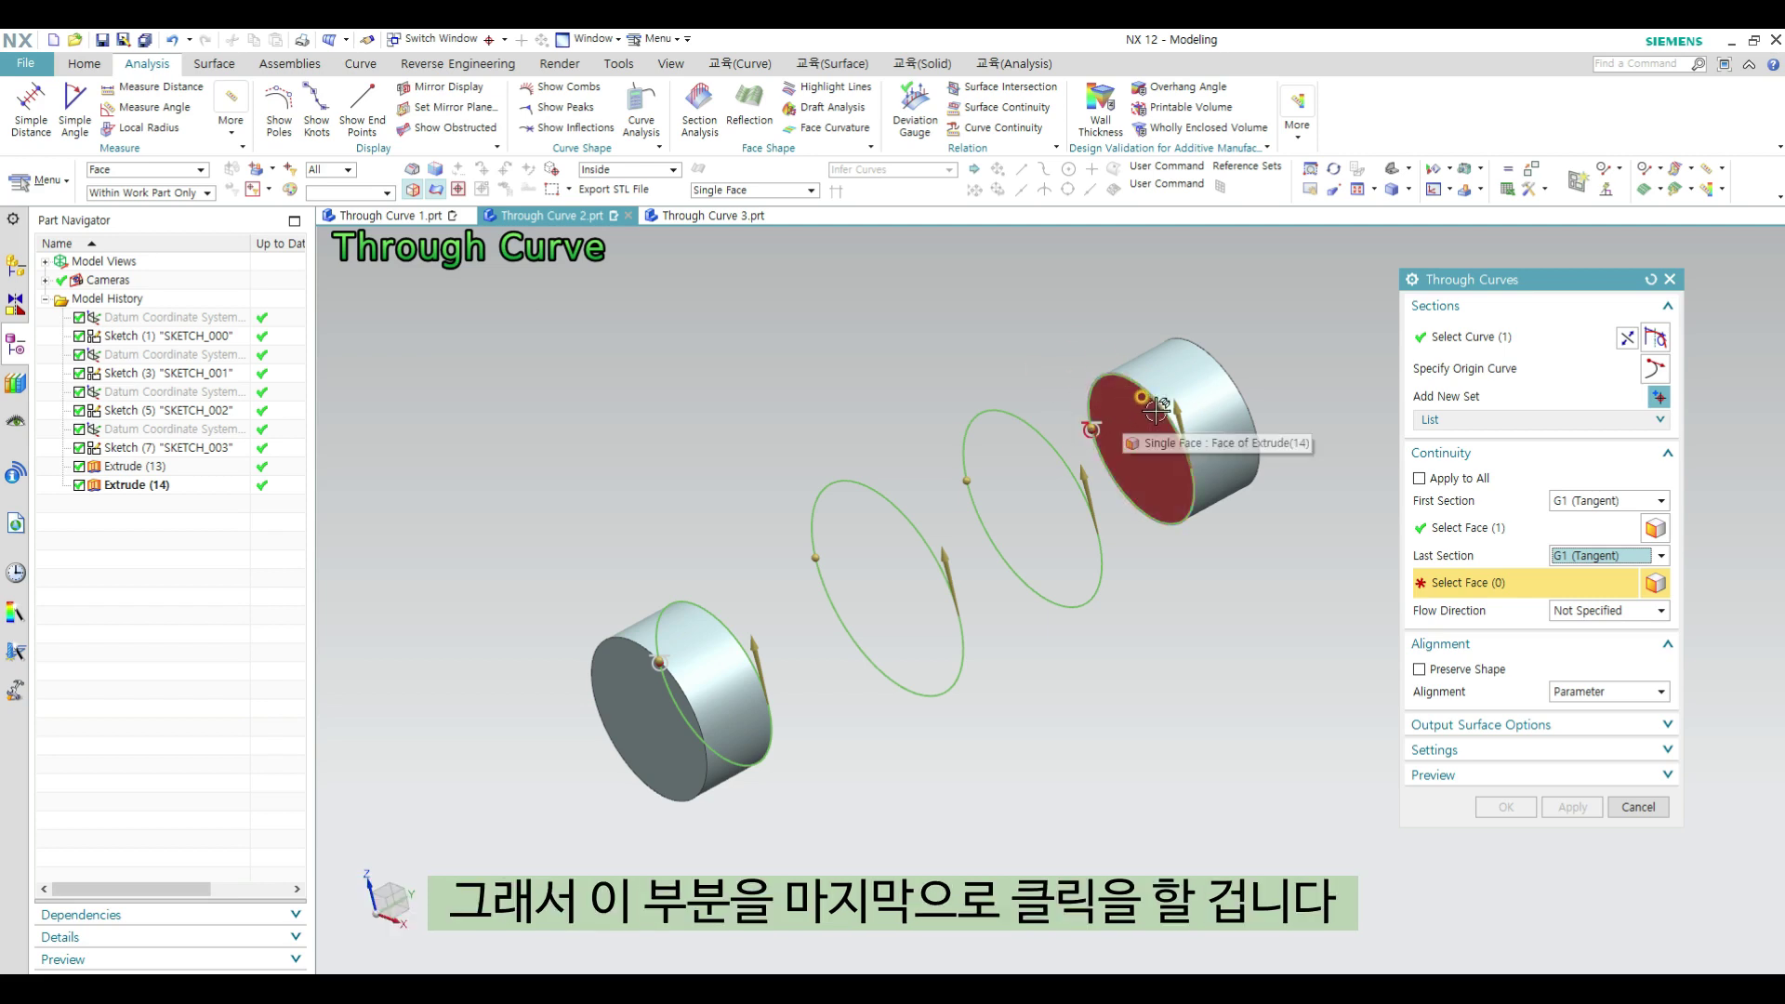
click(1189, 354)
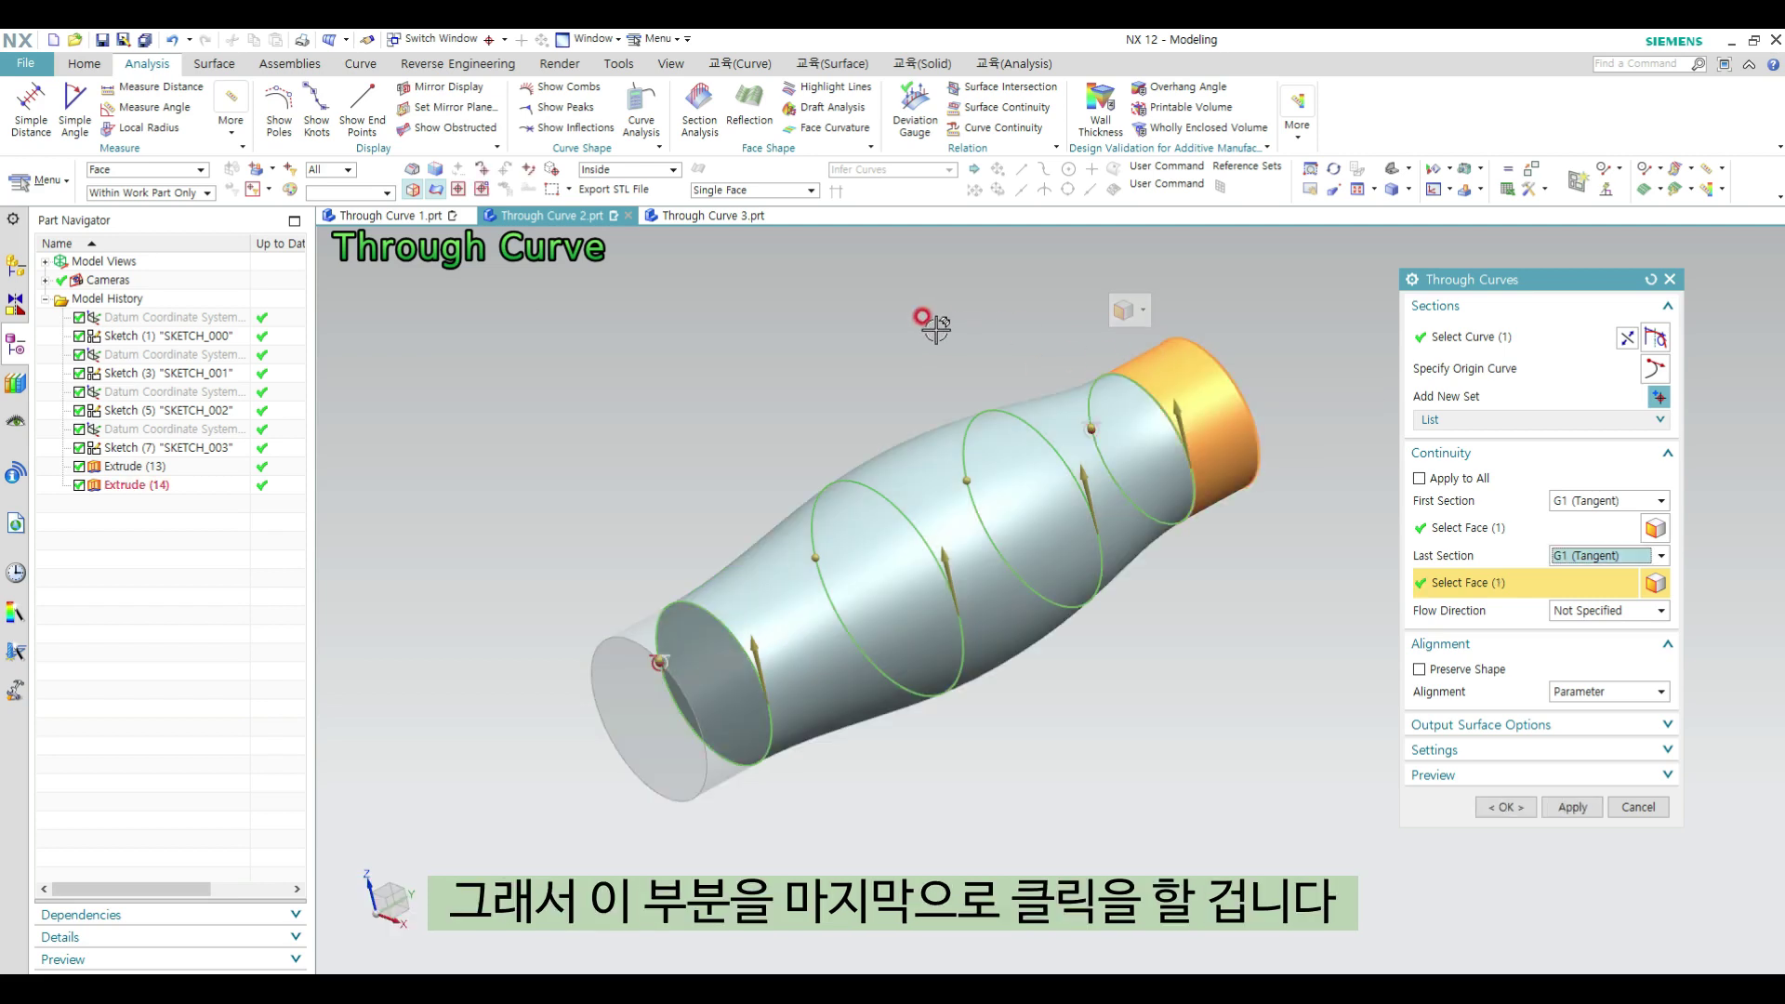
click(1506, 806)
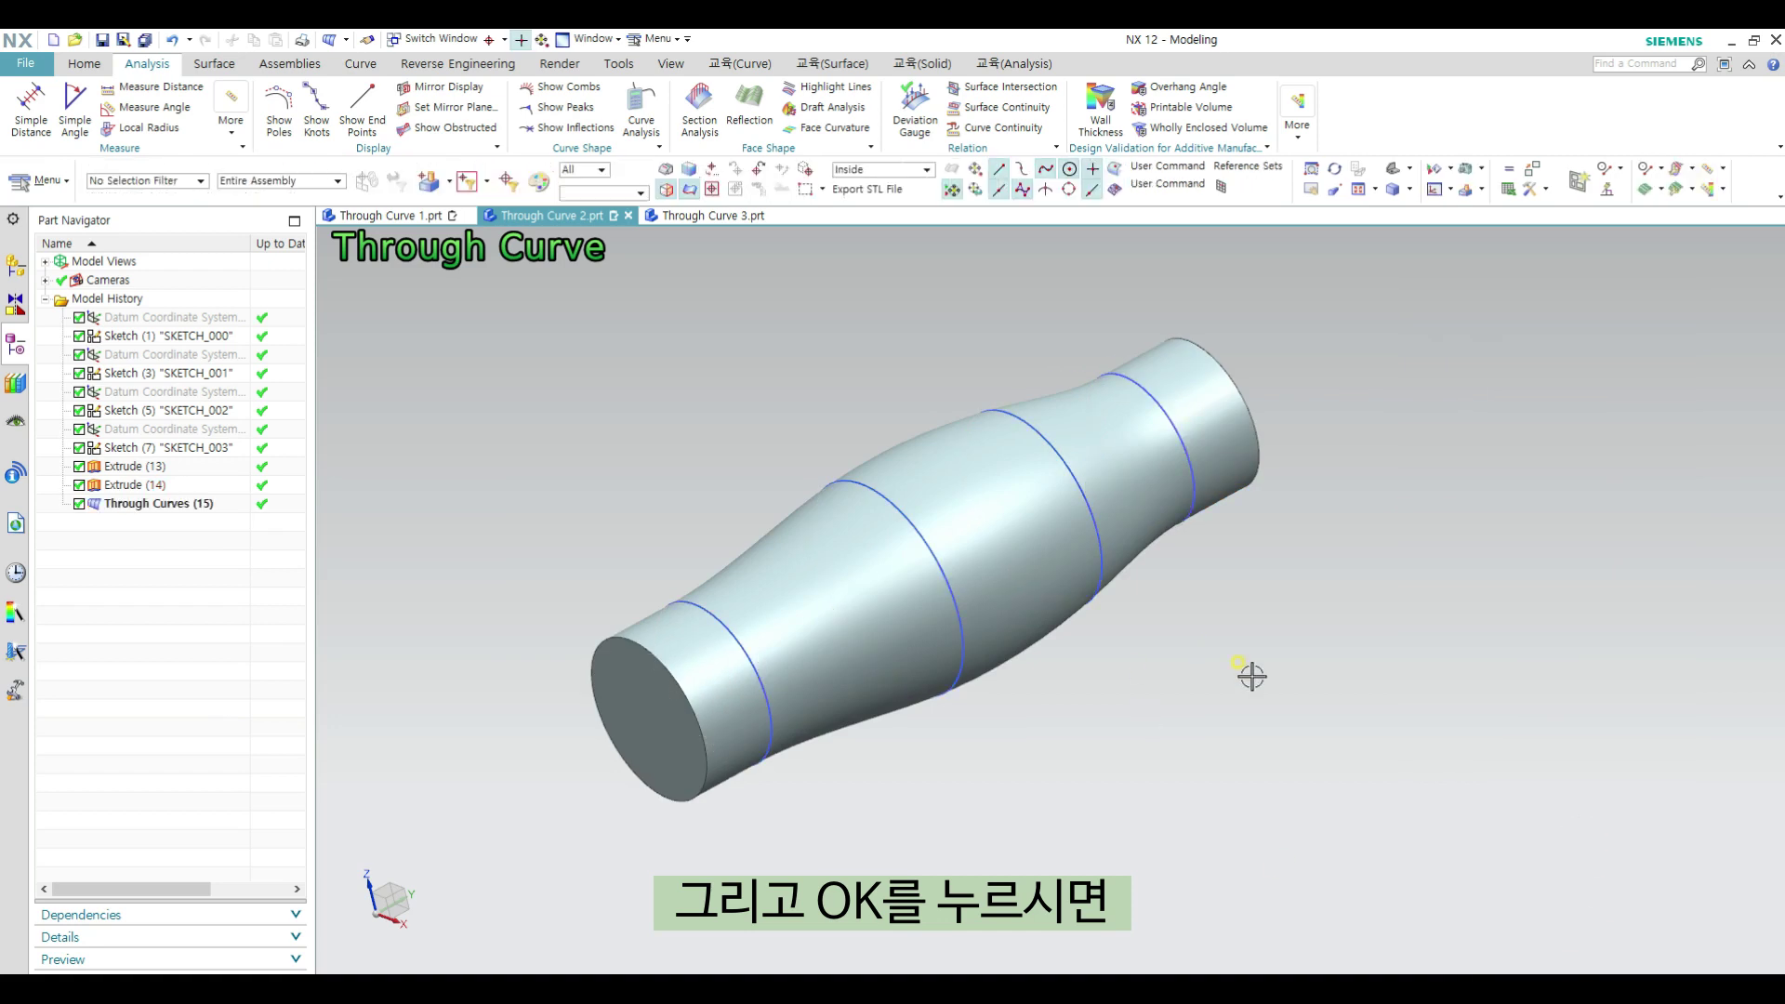
Step: Hide the four circle sketches on the finished solids
middle_drag(1247, 678, 1183, 602)
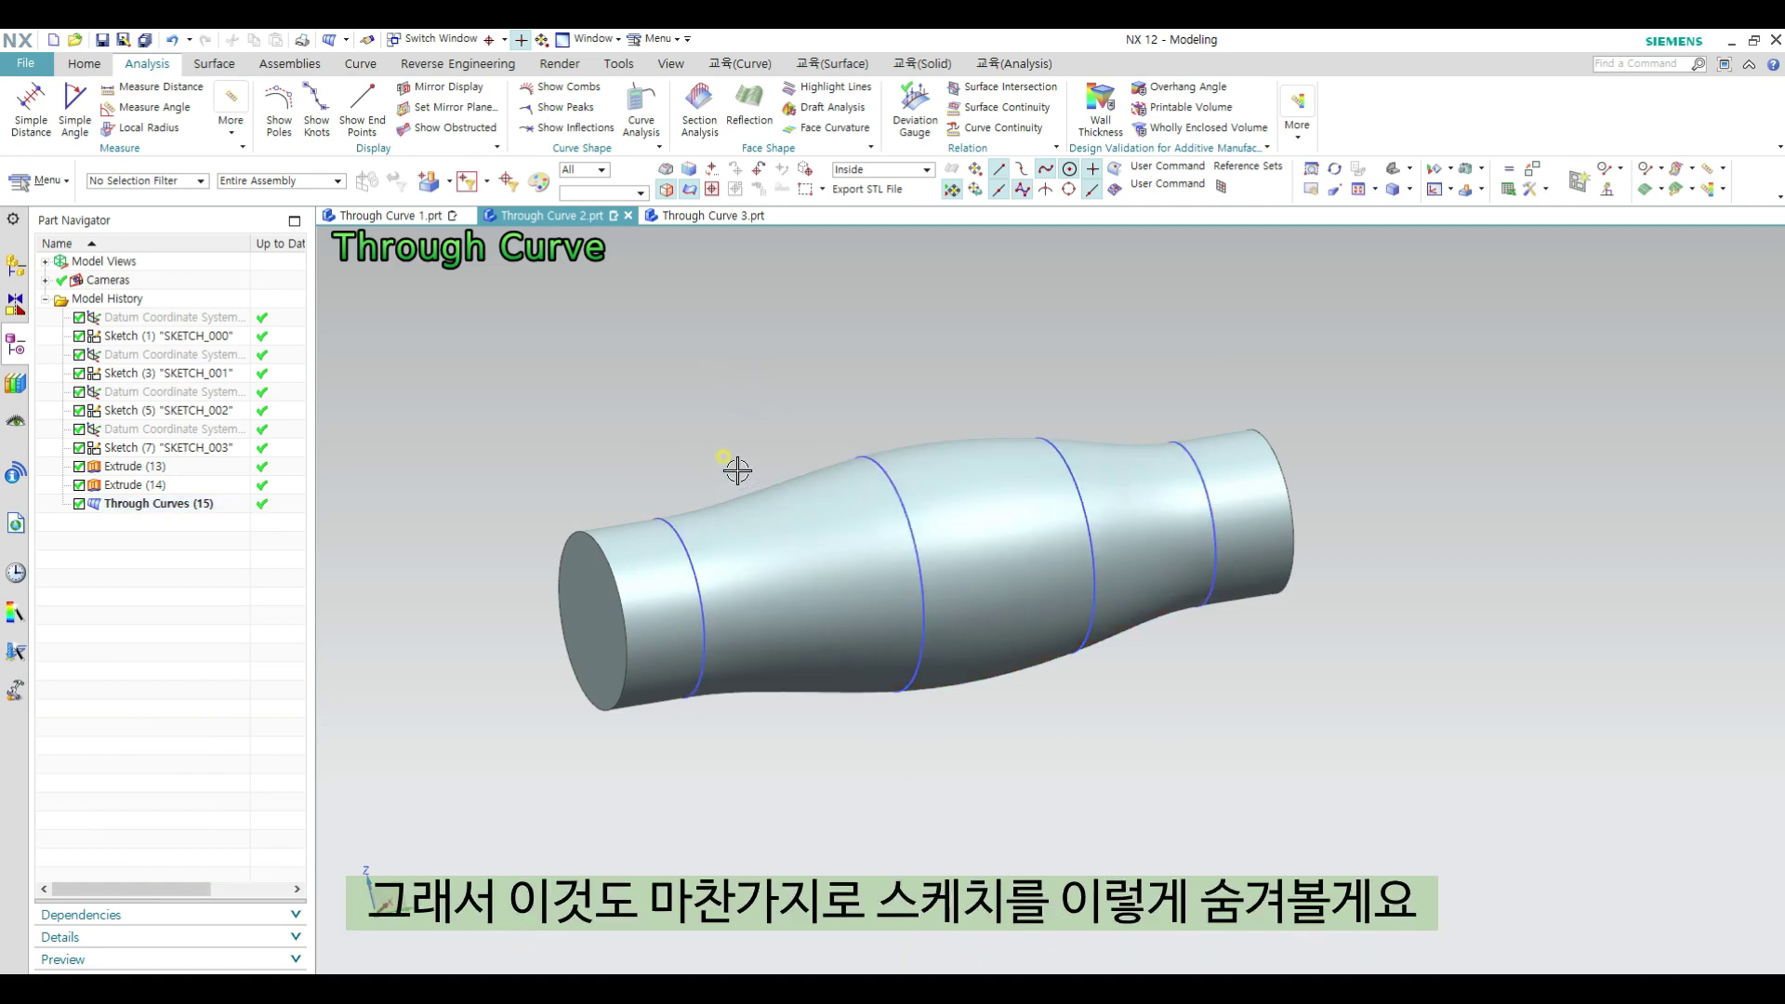
click(669, 521)
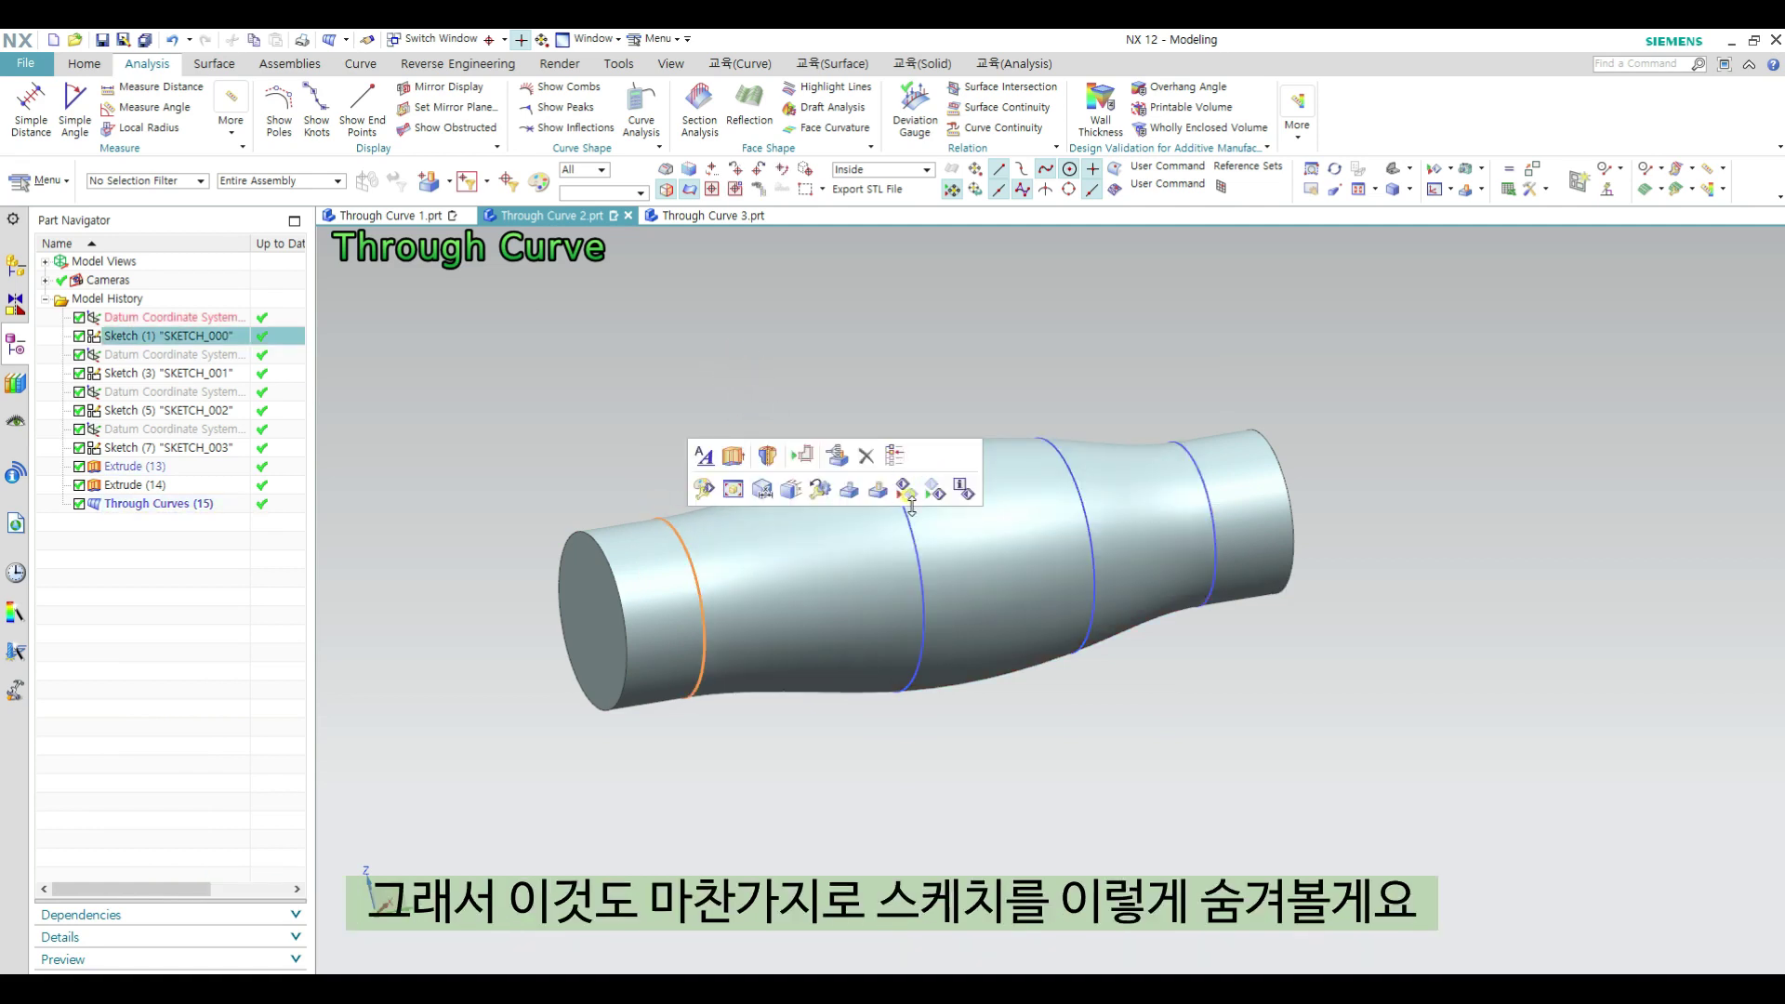
click(898, 532)
click(1106, 544)
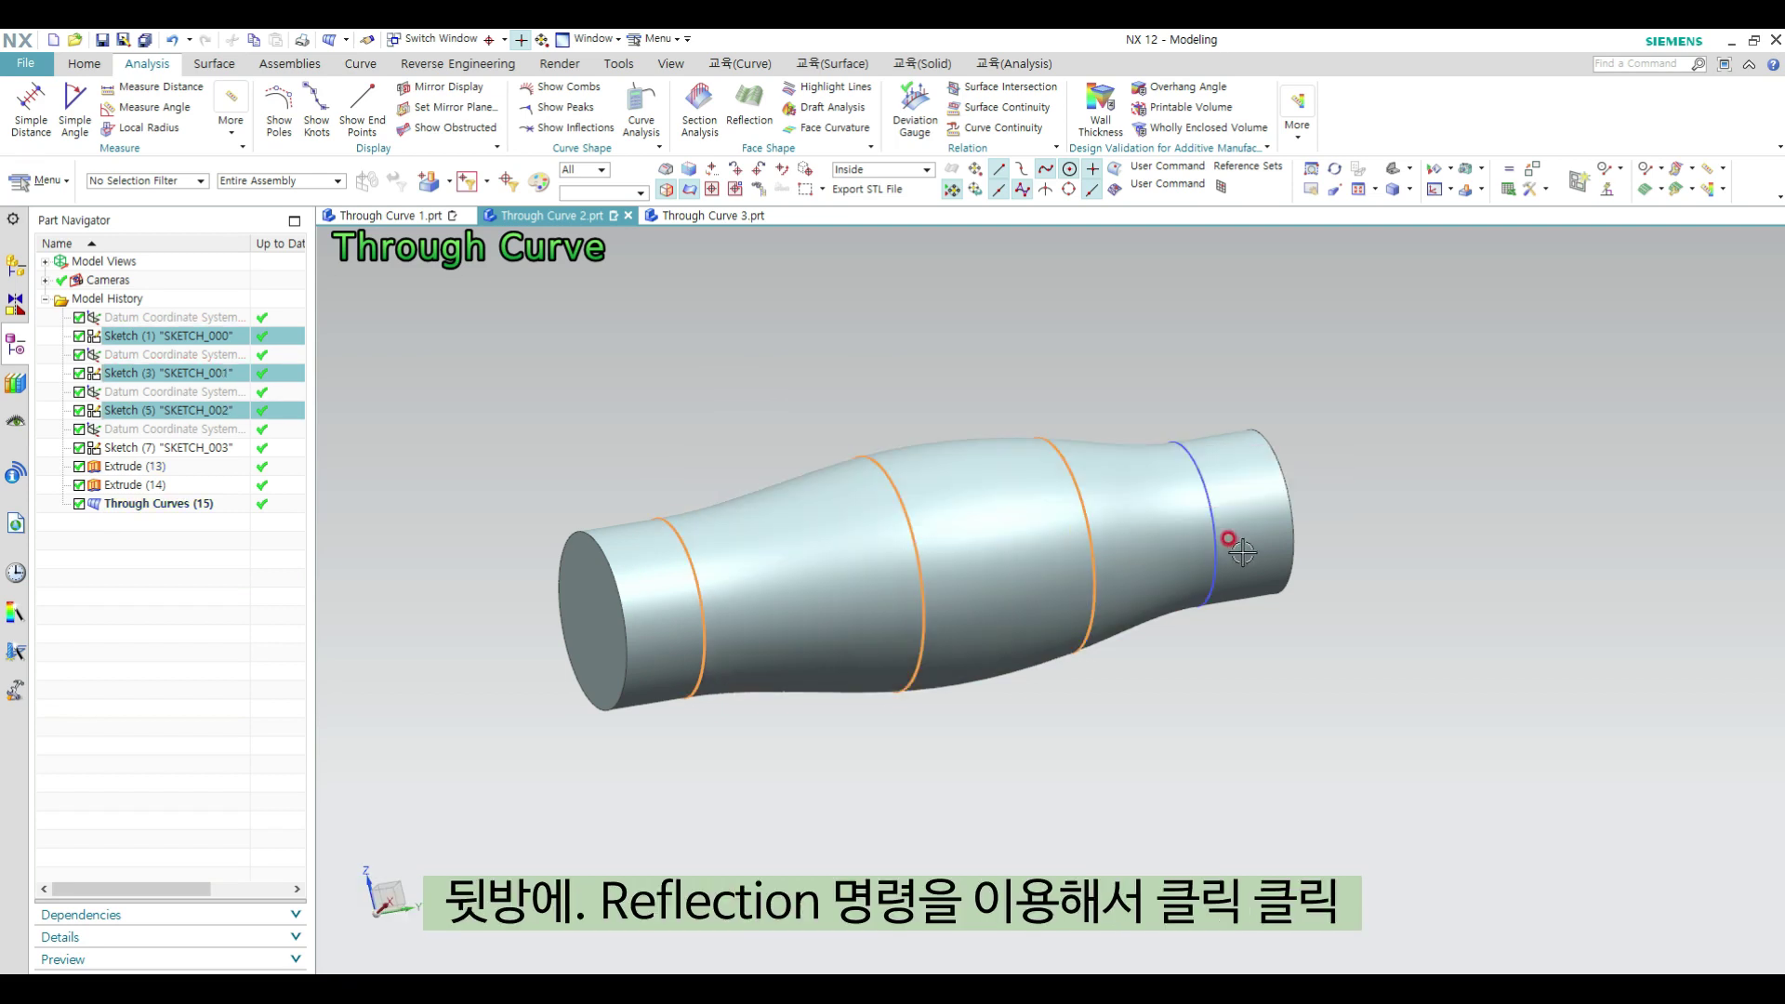
click(1208, 526)
key(ctrl+b)
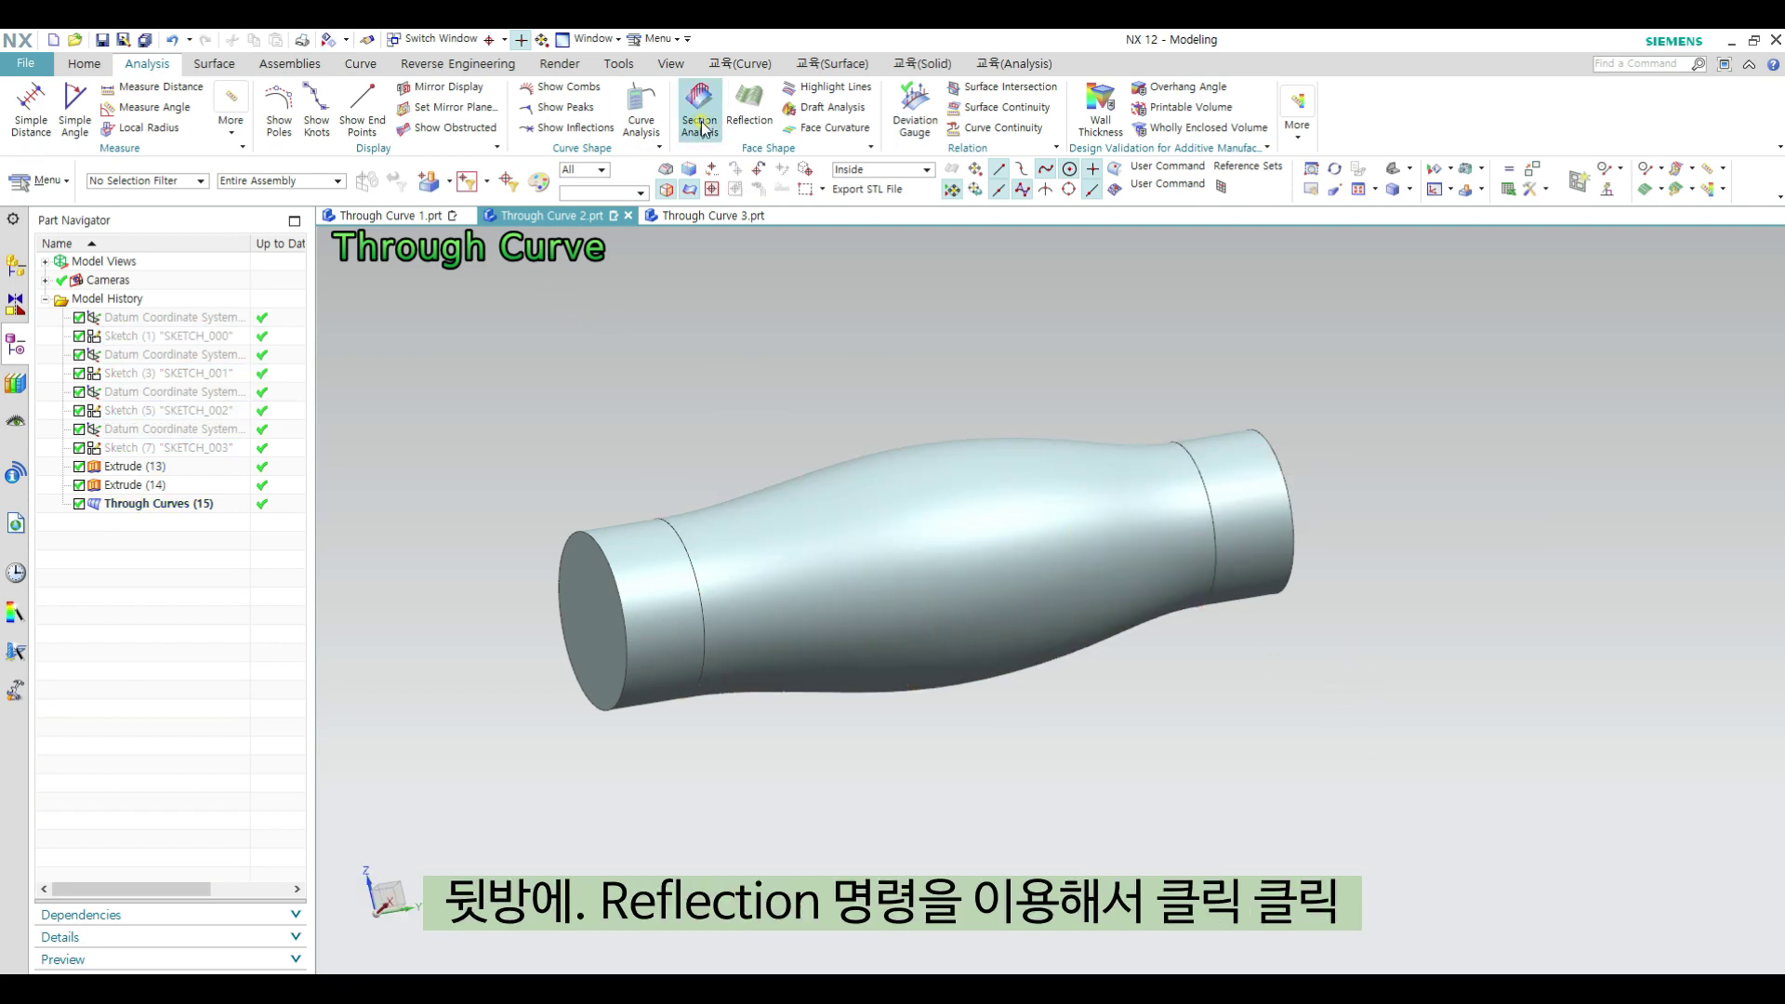
Step: Check the tangency between the two cylinders and the Through Curves body with a Line Images Reflection Analysis on their three side faces
click(749, 103)
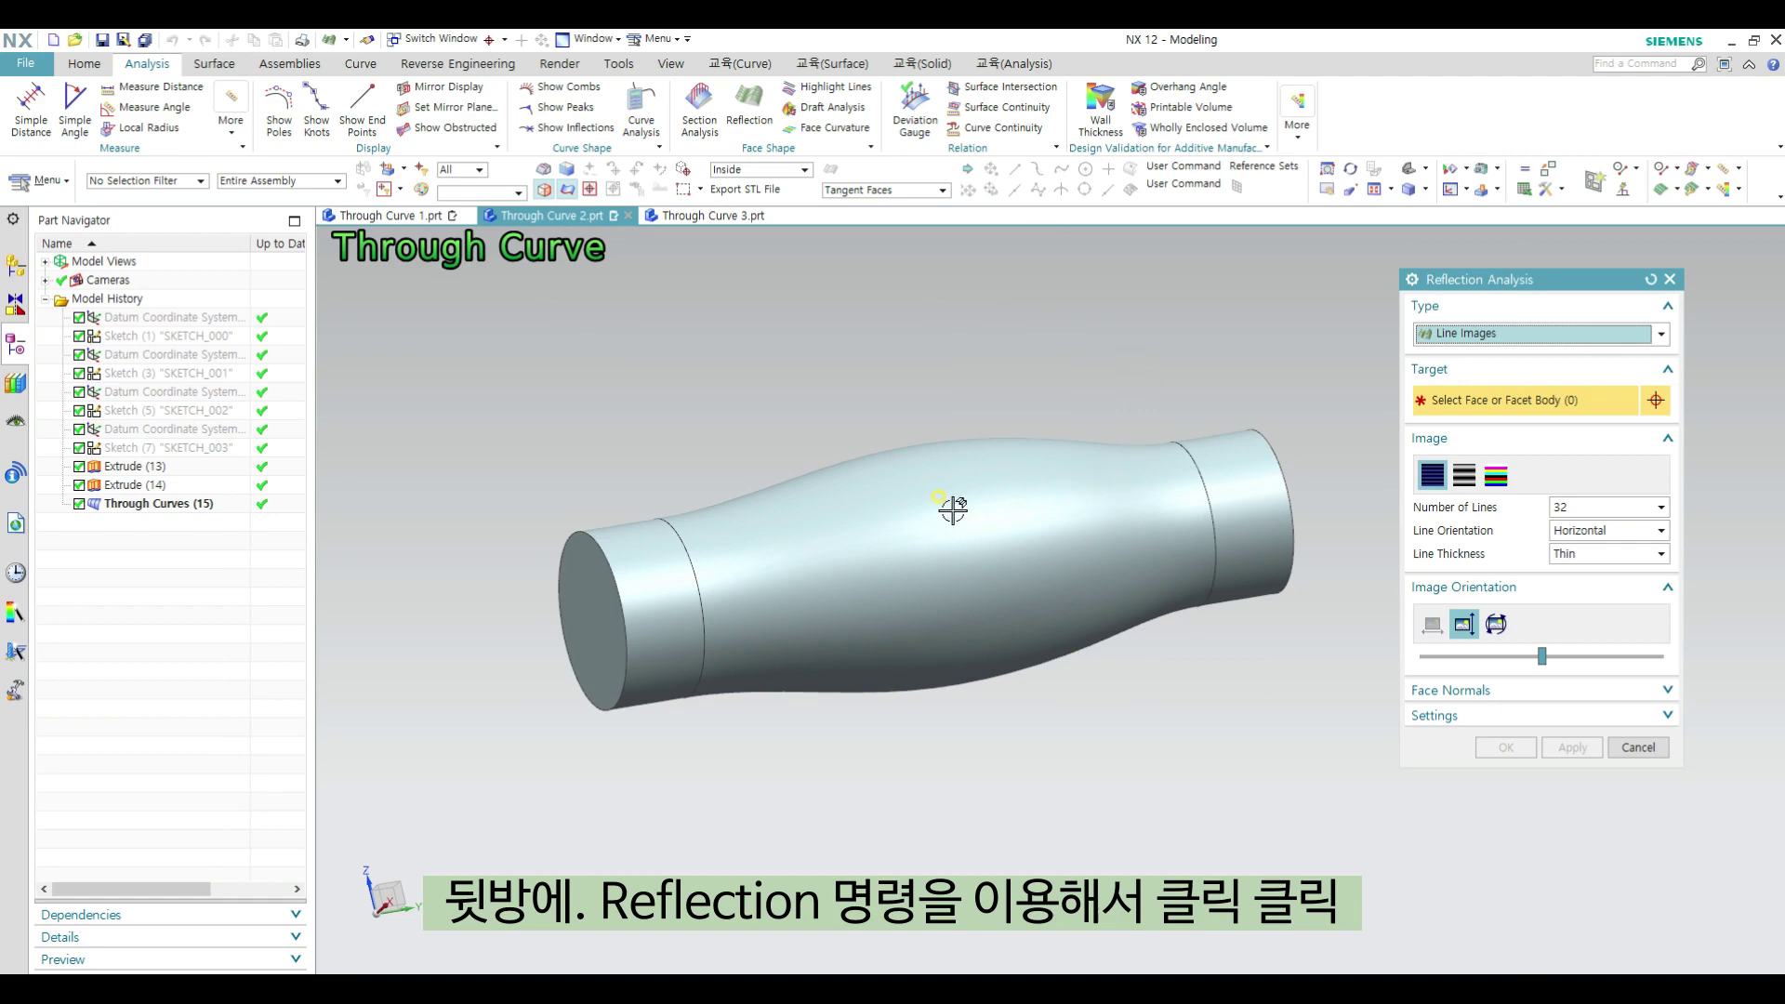
click(669, 558)
click(832, 570)
click(1251, 502)
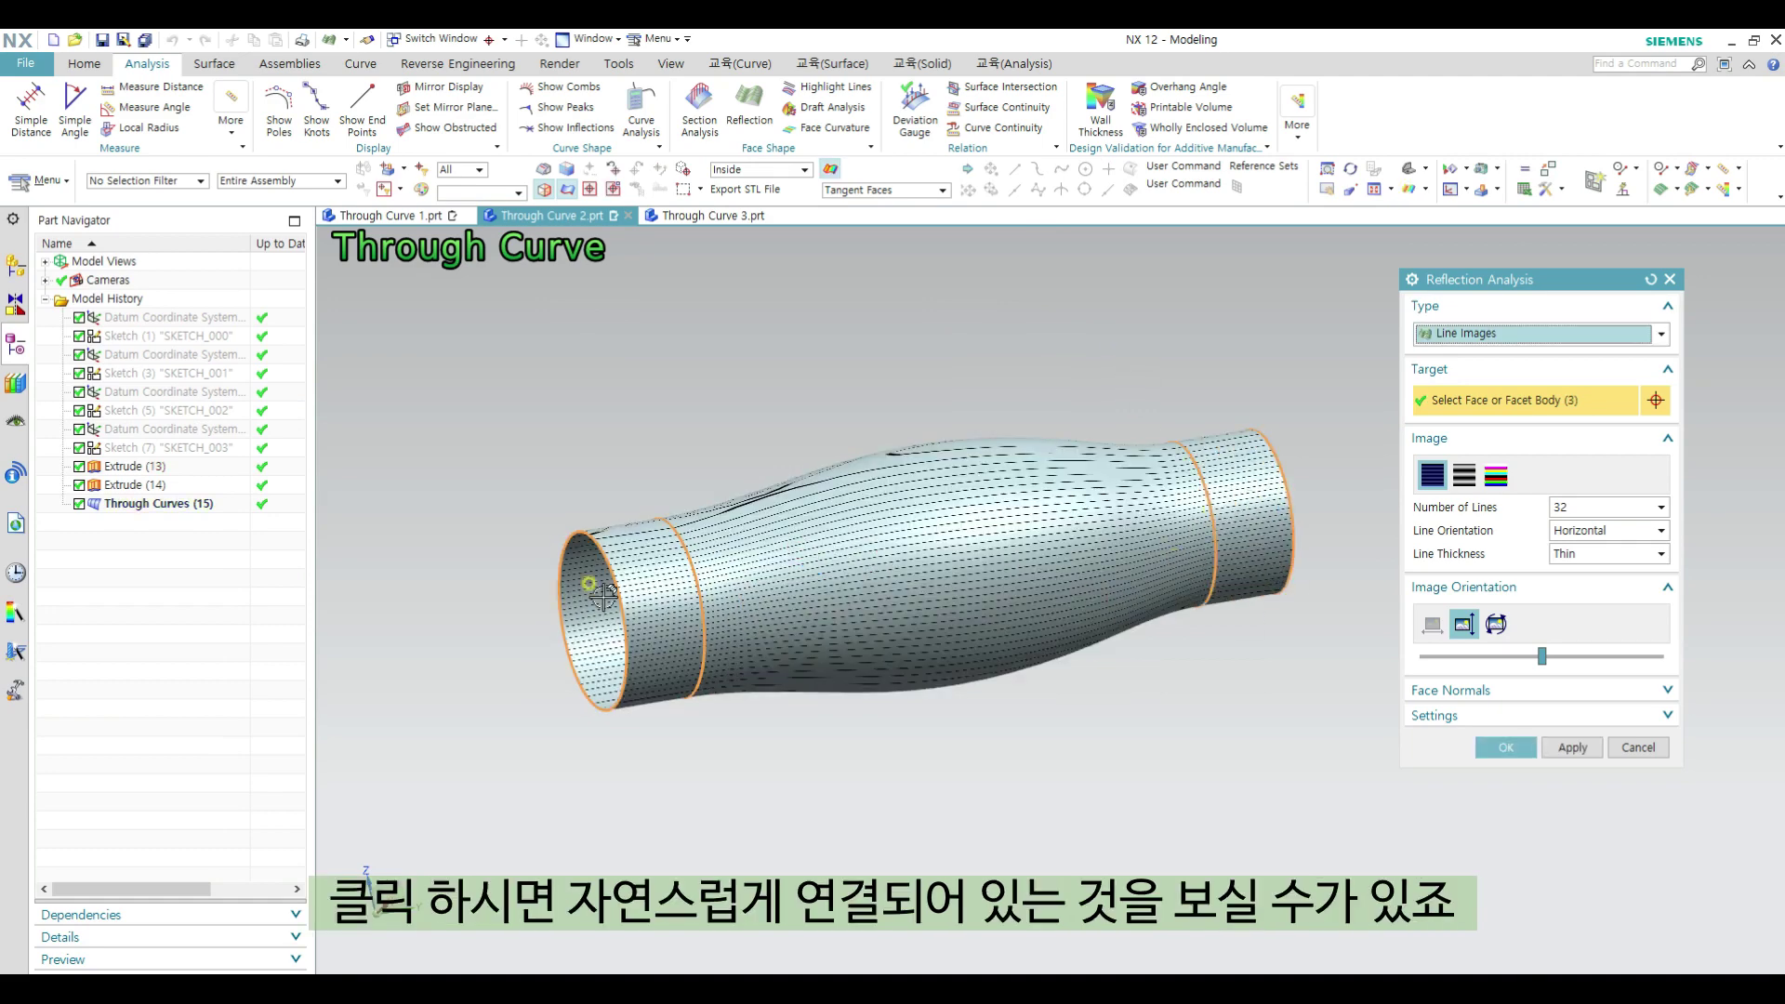
scroll(614, 595, up, 8)
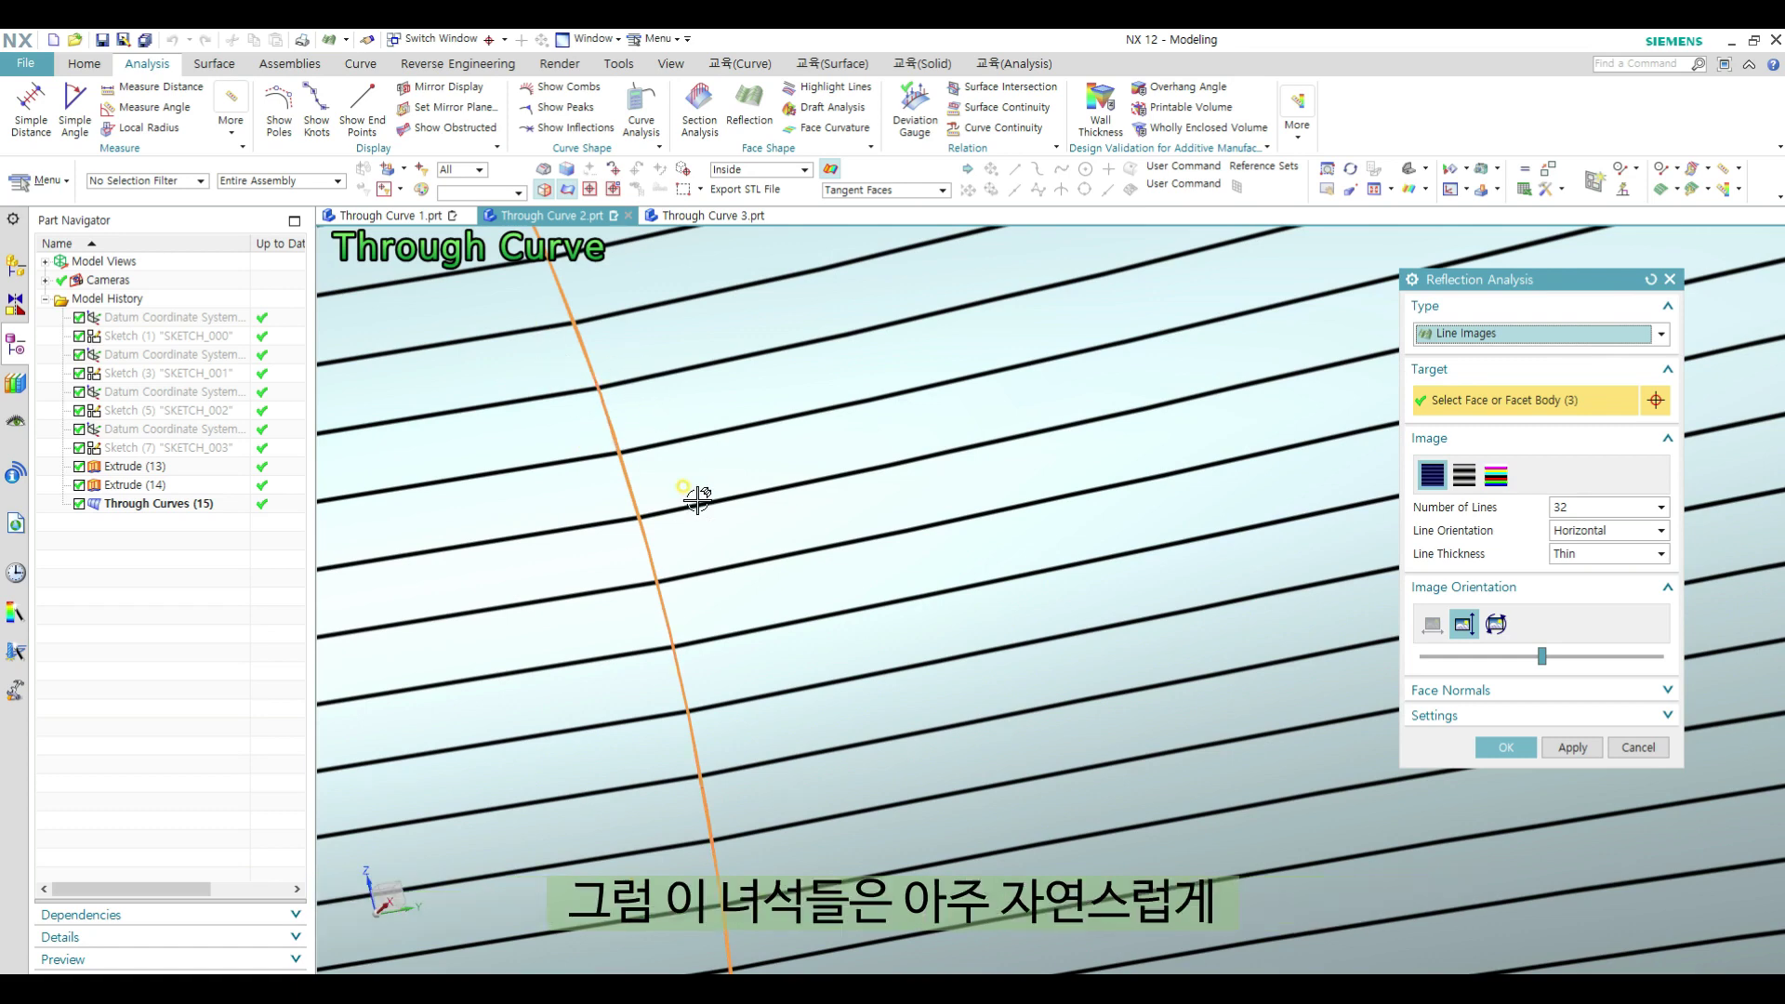
scroll(595, 576, down, 8)
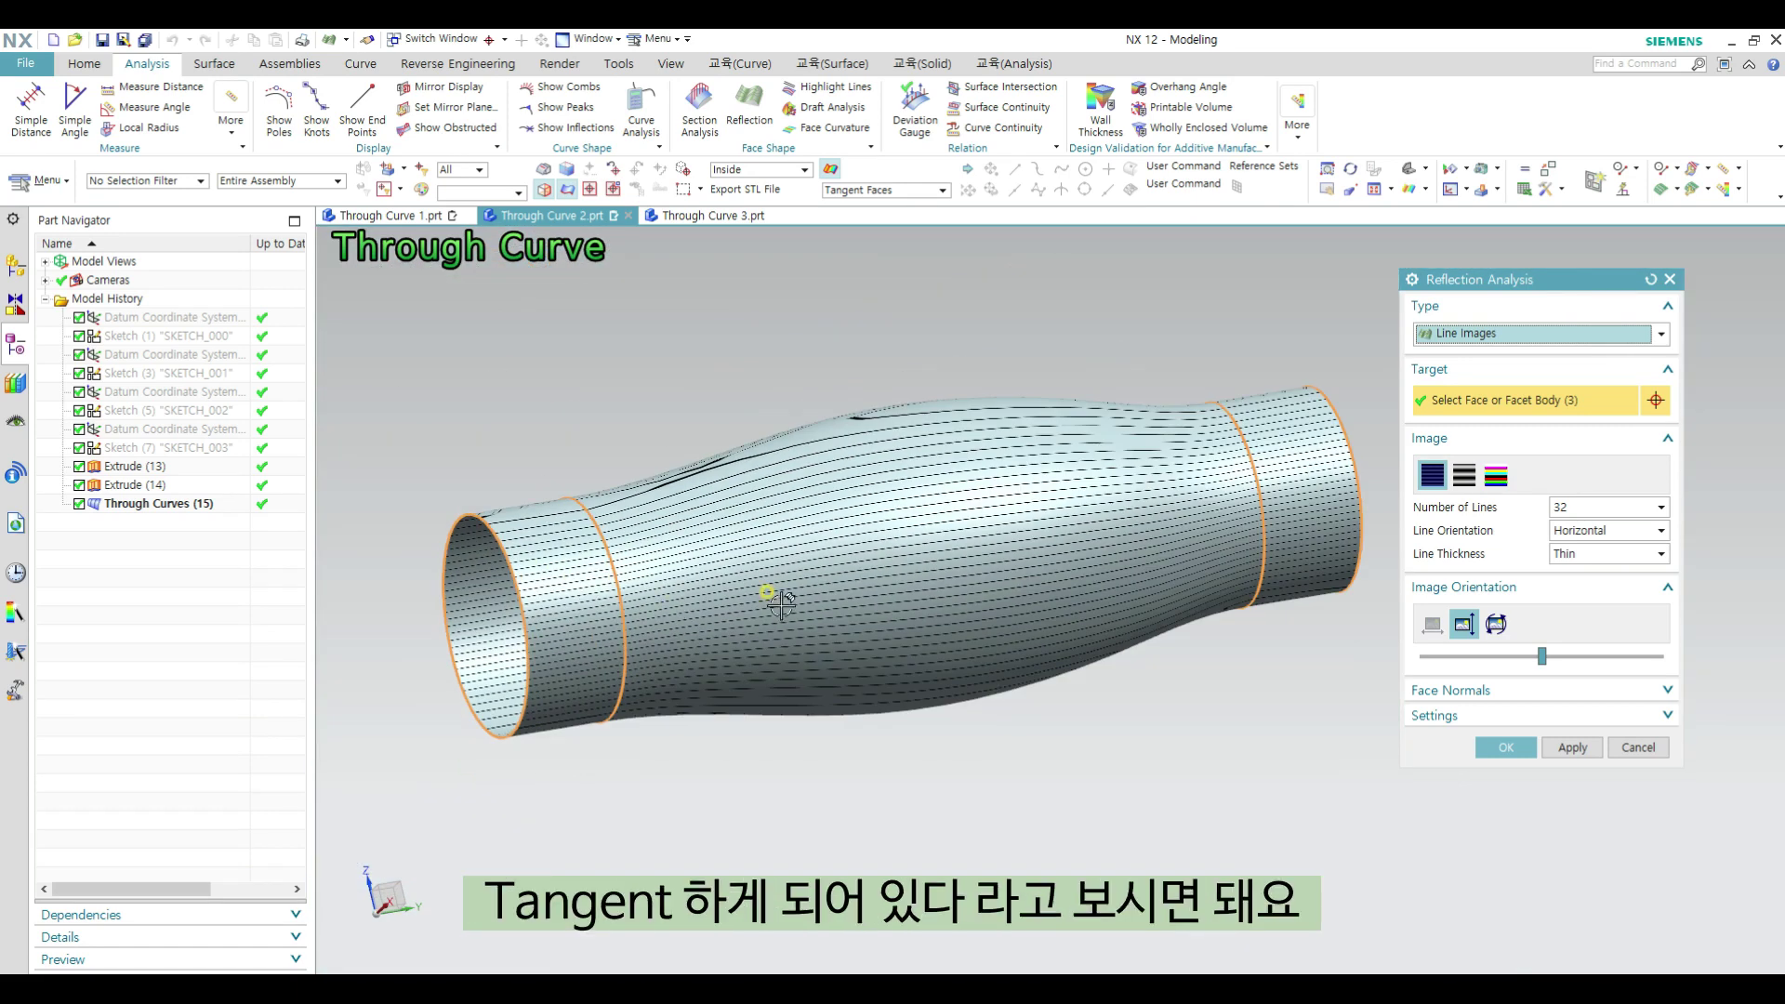
key(Escape)
middle_drag(1150, 666, 1110, 661)
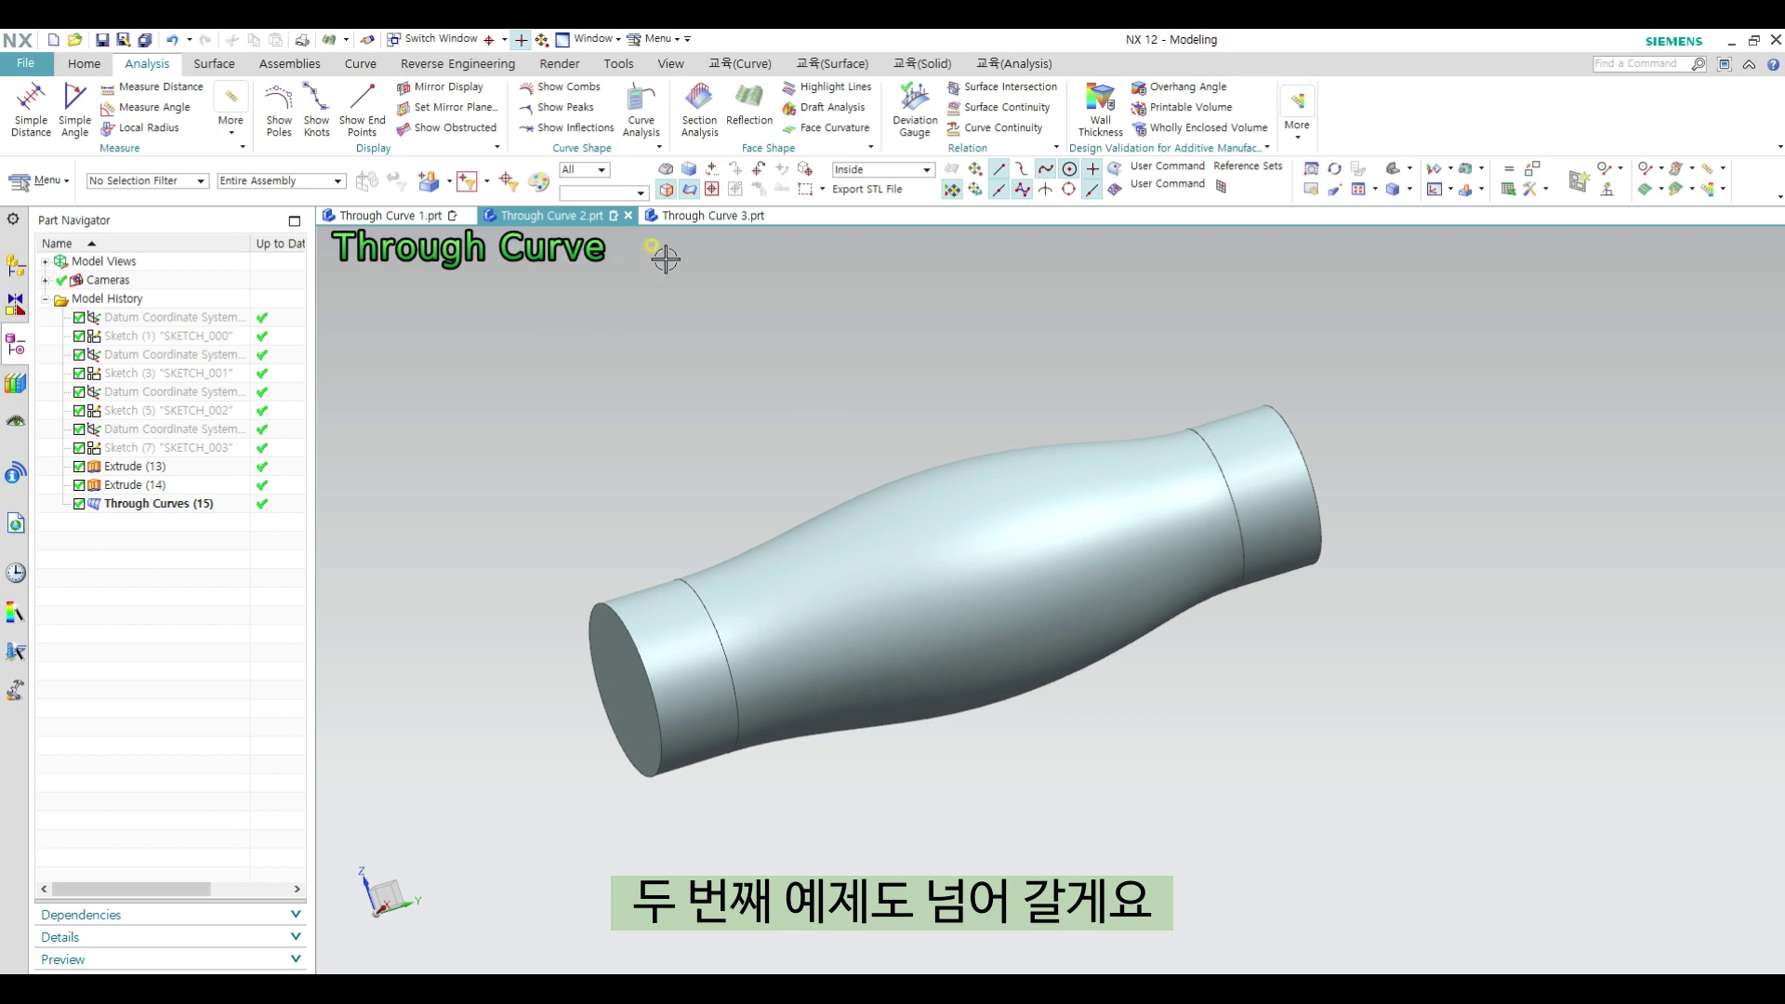
Step: In Through Curve 3.prt, extrude the first and third profile sketches 25 mm as separate solids
click(699, 218)
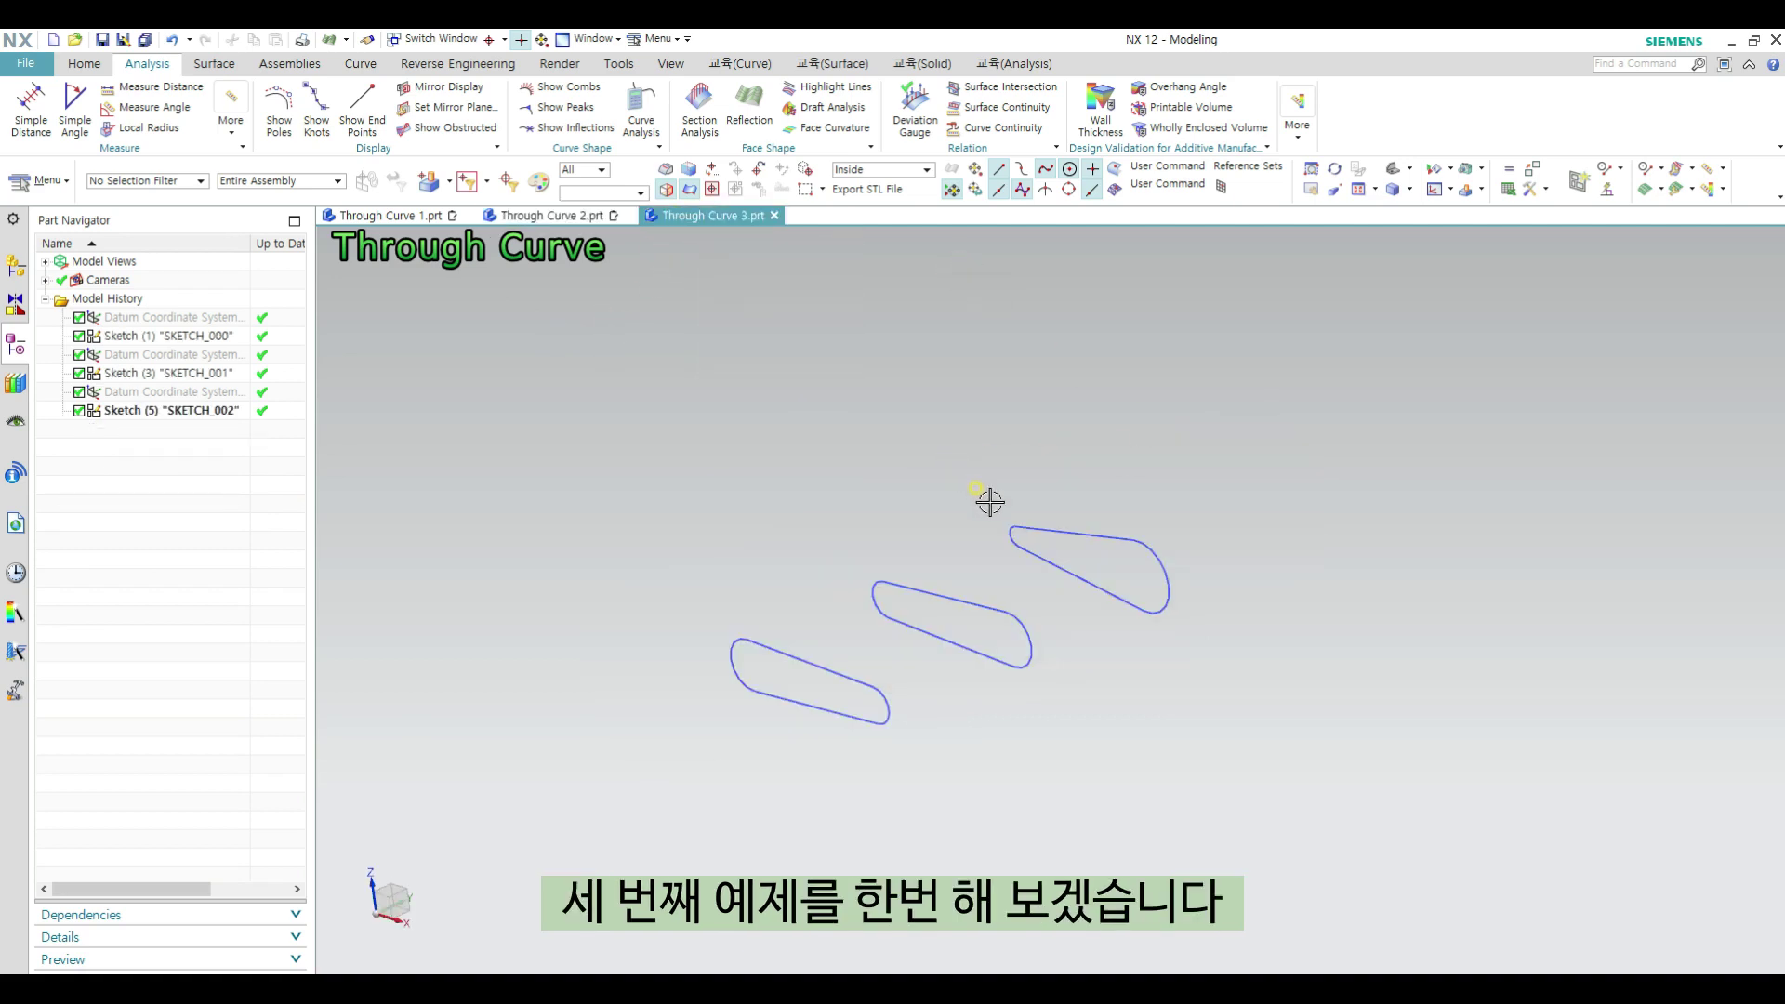
mouse_move(1003, 657)
middle_down()
mouse_move(946, 509)
mouse_move(1007, 637)
mouse_move(1023, 585)
mouse_move(856, 657)
mouse_move(741, 643)
mouse_move(697, 558)
middle_up()
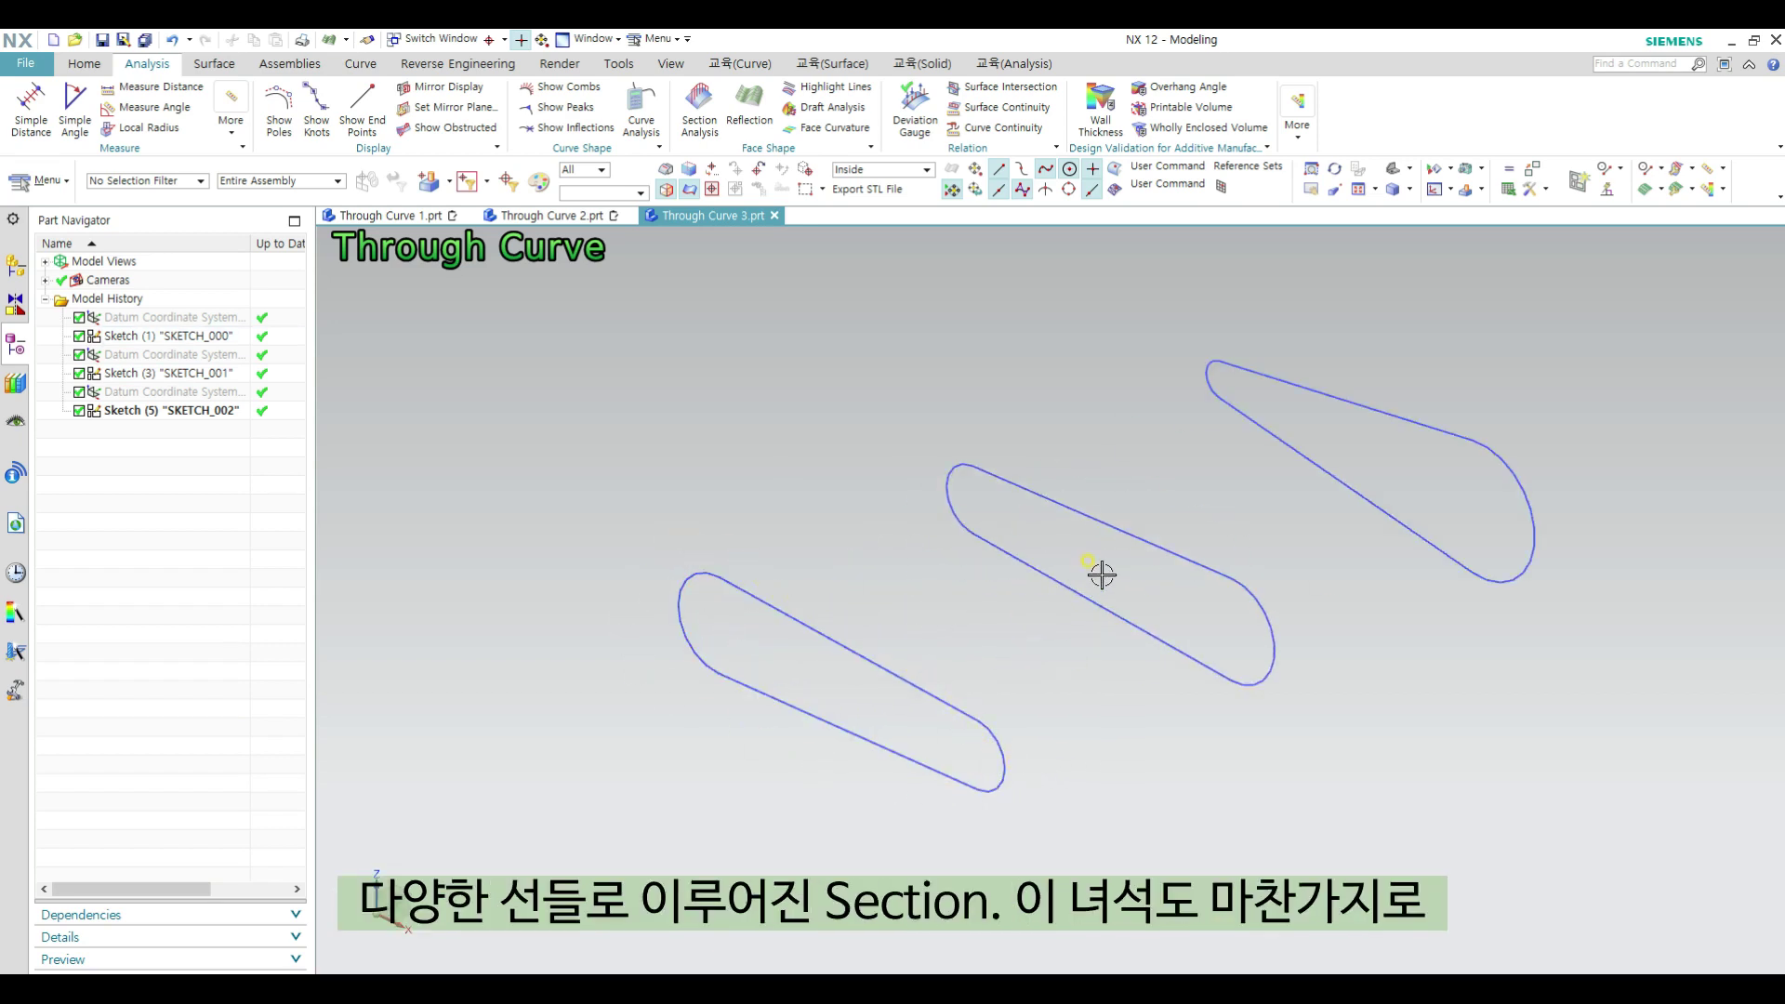
middle_drag(1101, 575, 709, 569)
key(x)
click(760, 600)
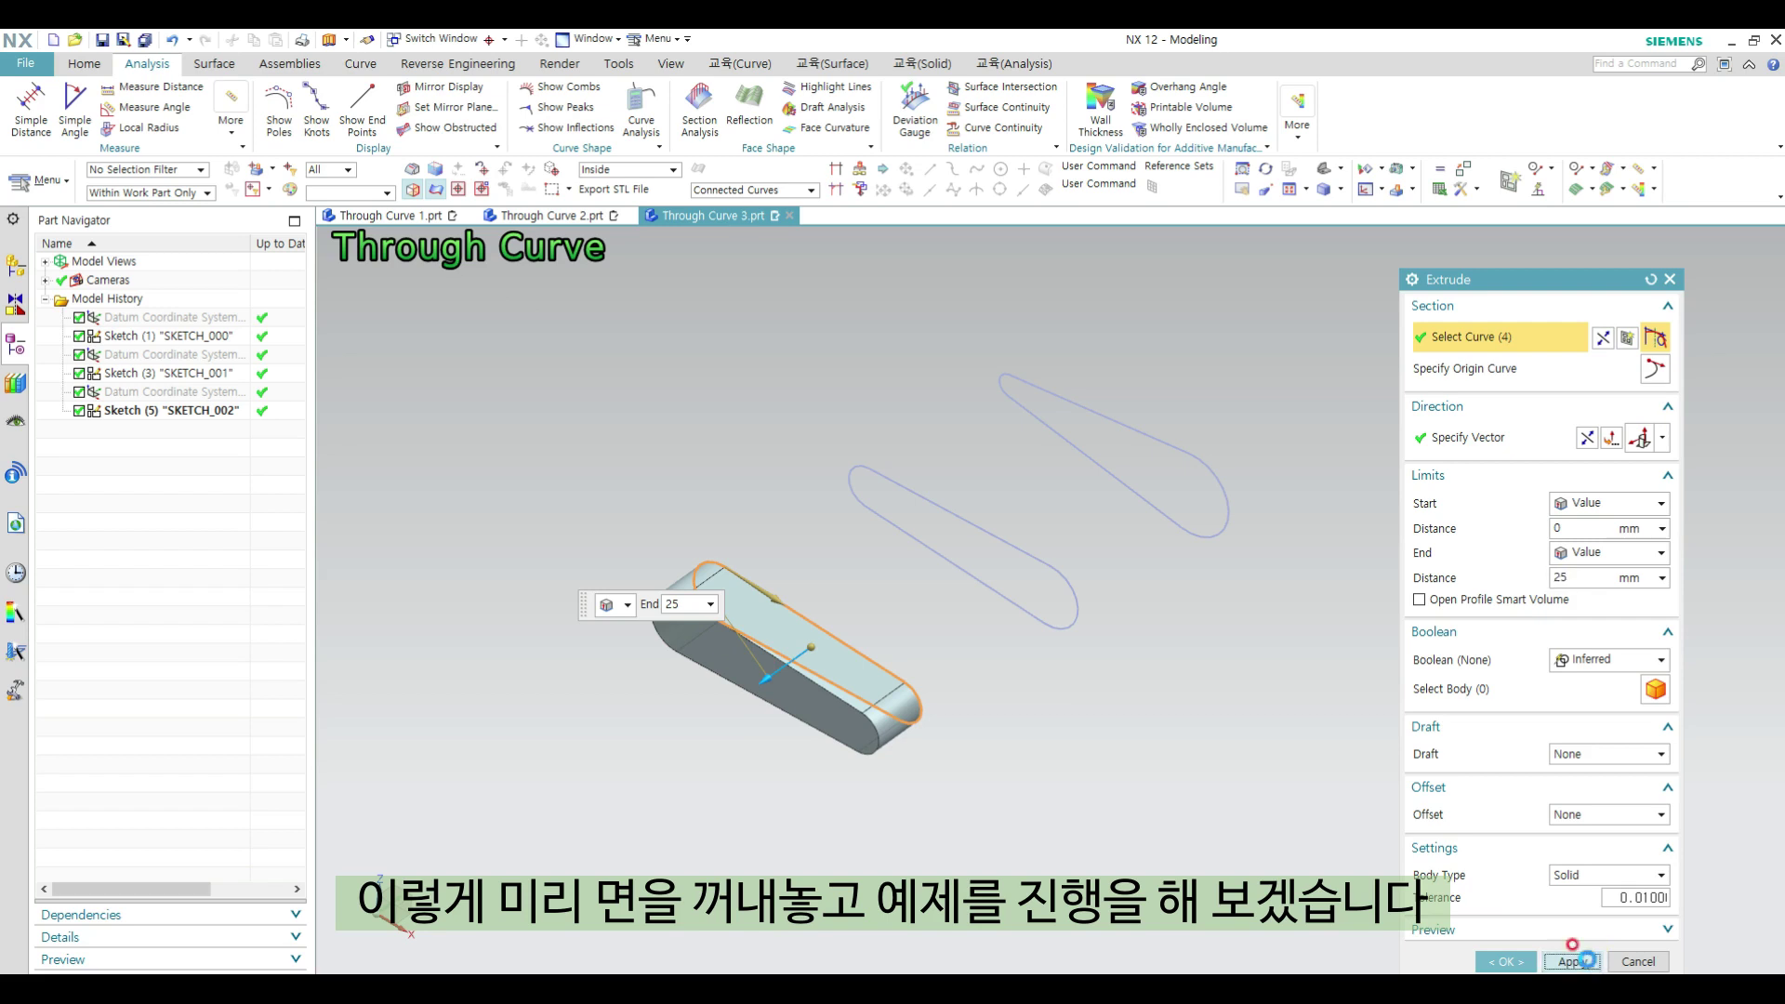
click(1571, 959)
click(1128, 420)
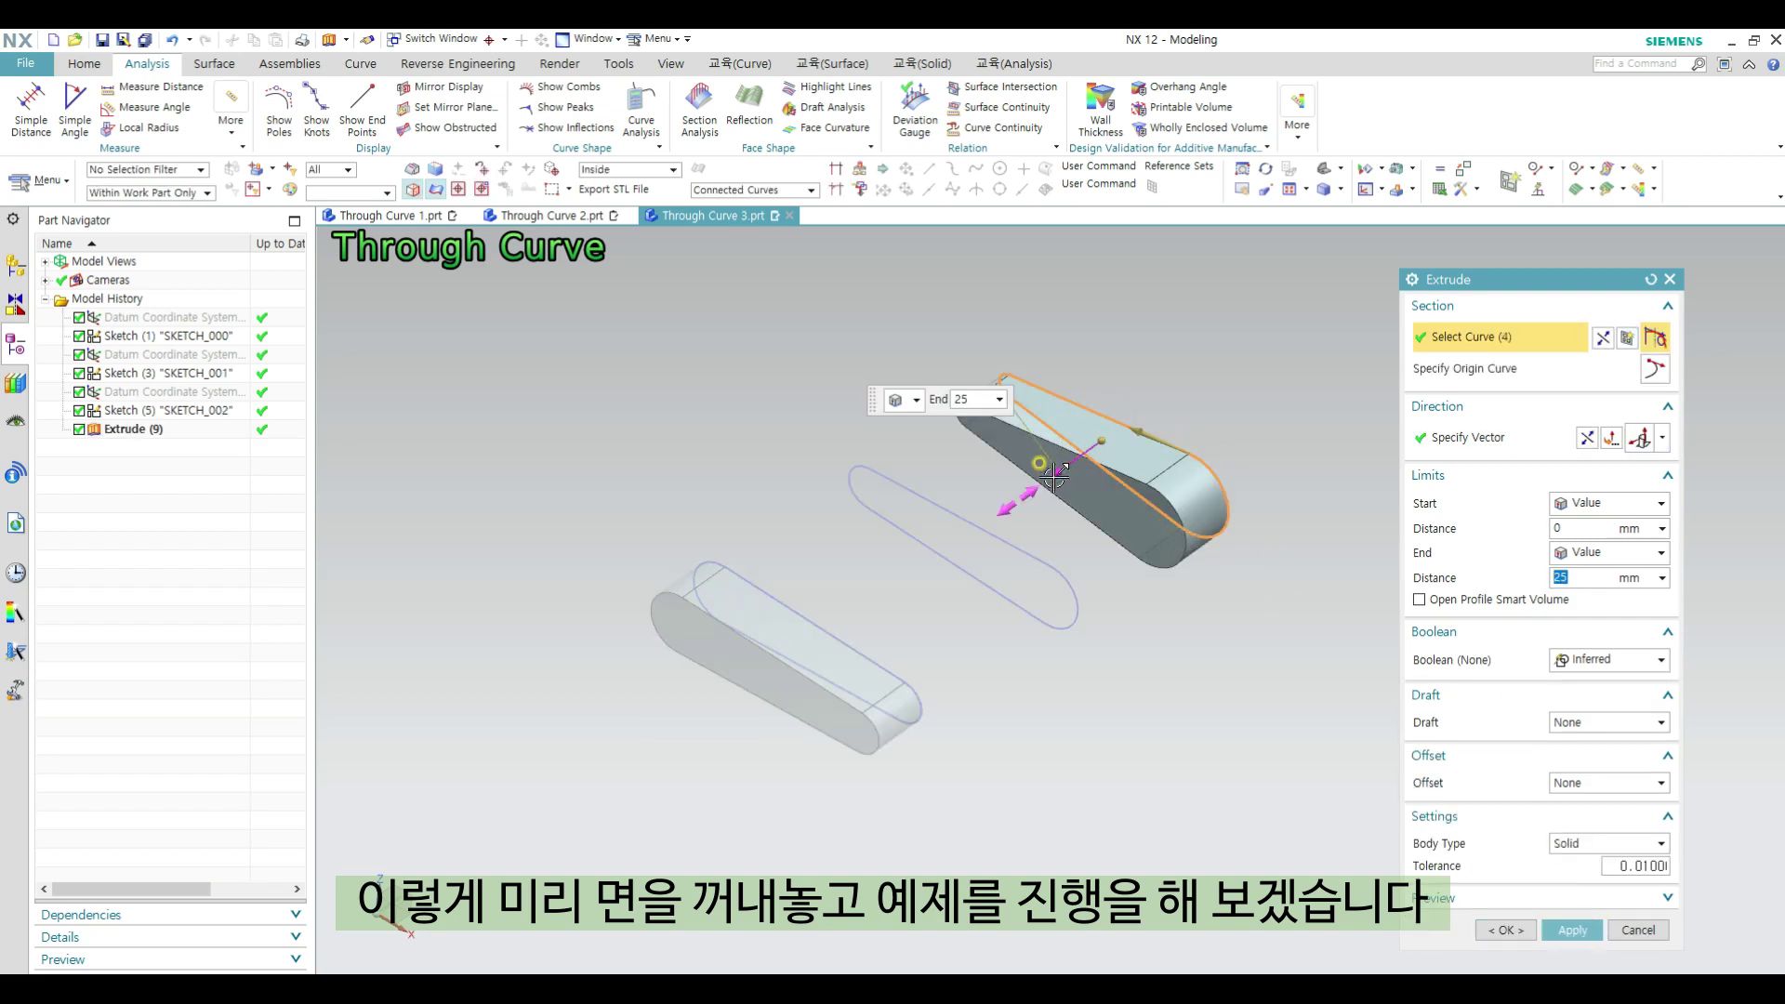
click(1504, 930)
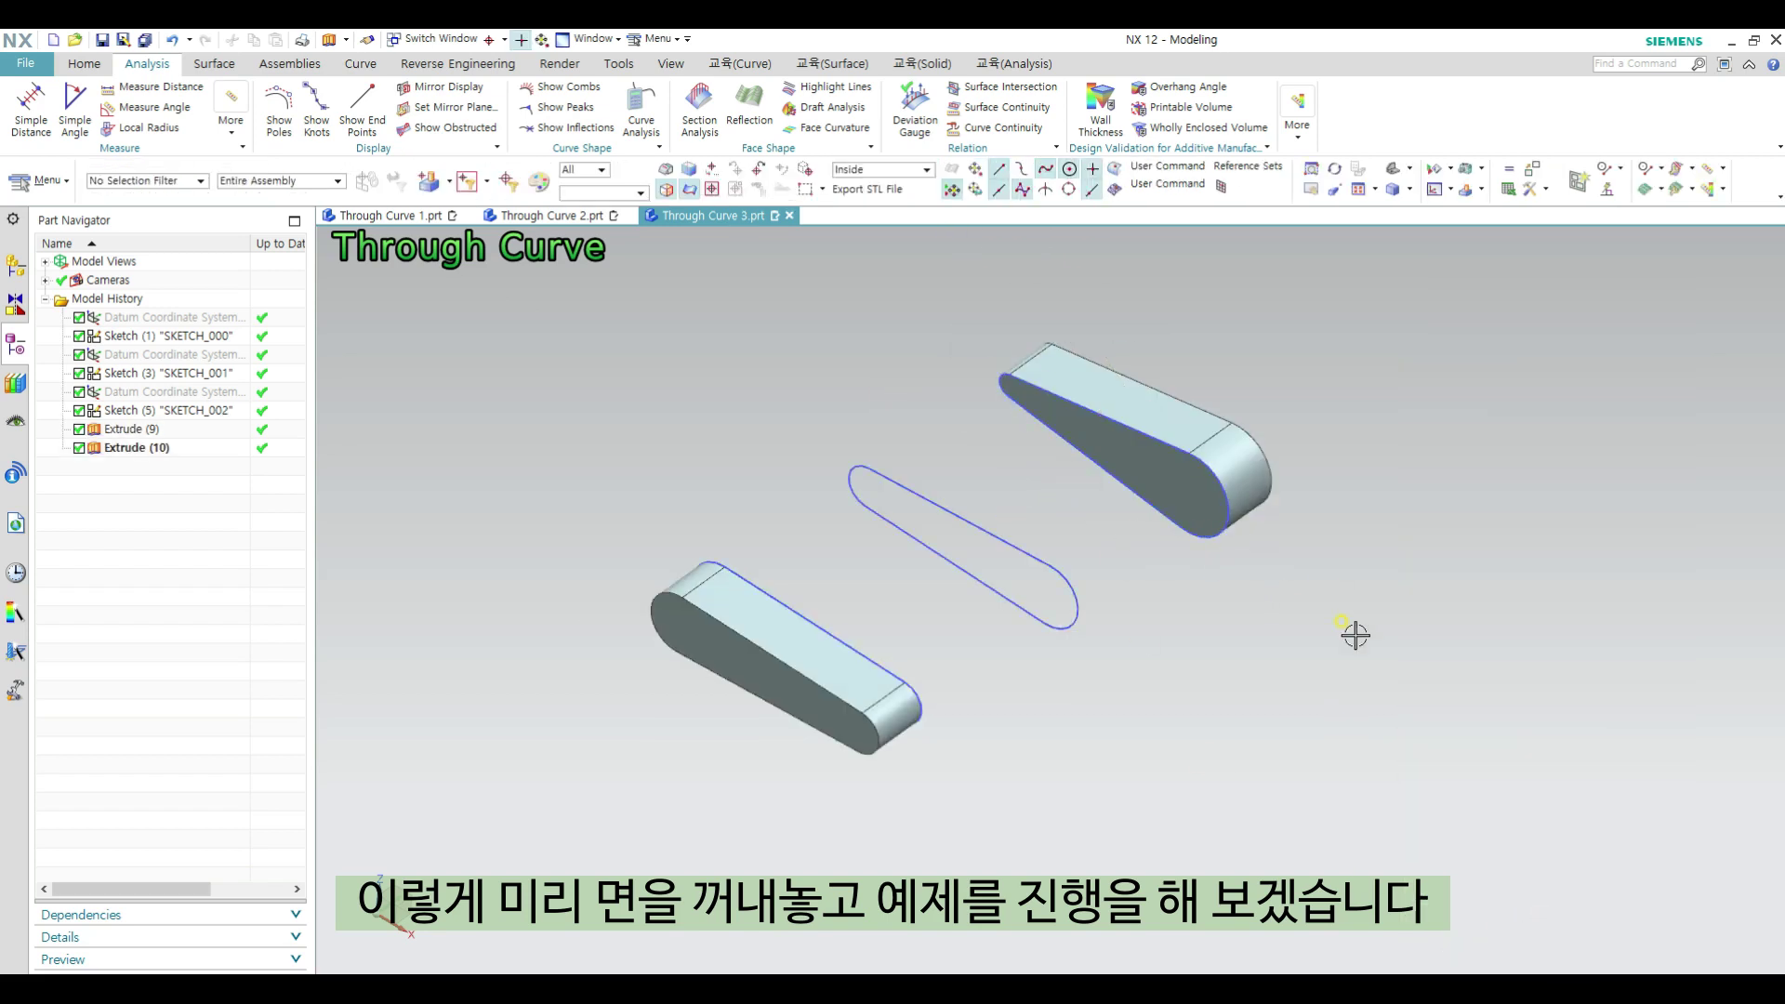
Step: Start a Through Curves feature and add the first extruded profile and the middle profile as separate sections
shift+middle_drag(1303, 636, 1247, 621)
ctrl+shift+click(1251, 620)
click(1251, 591)
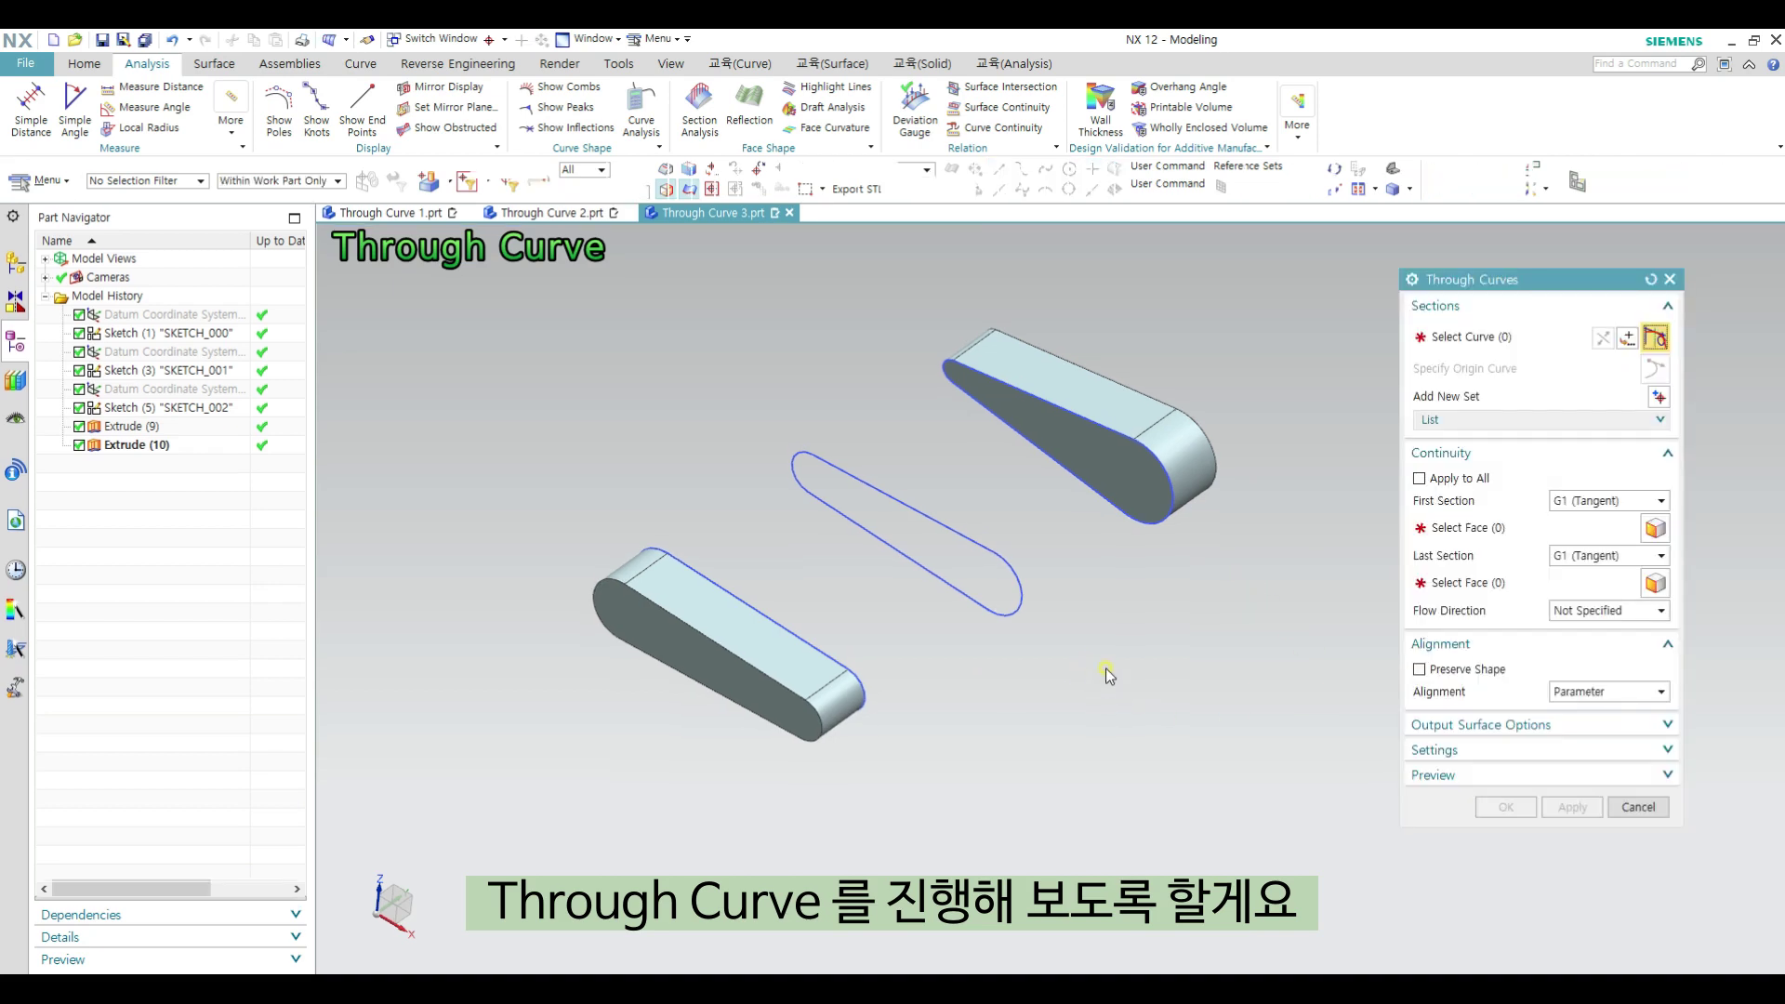
click(830, 650)
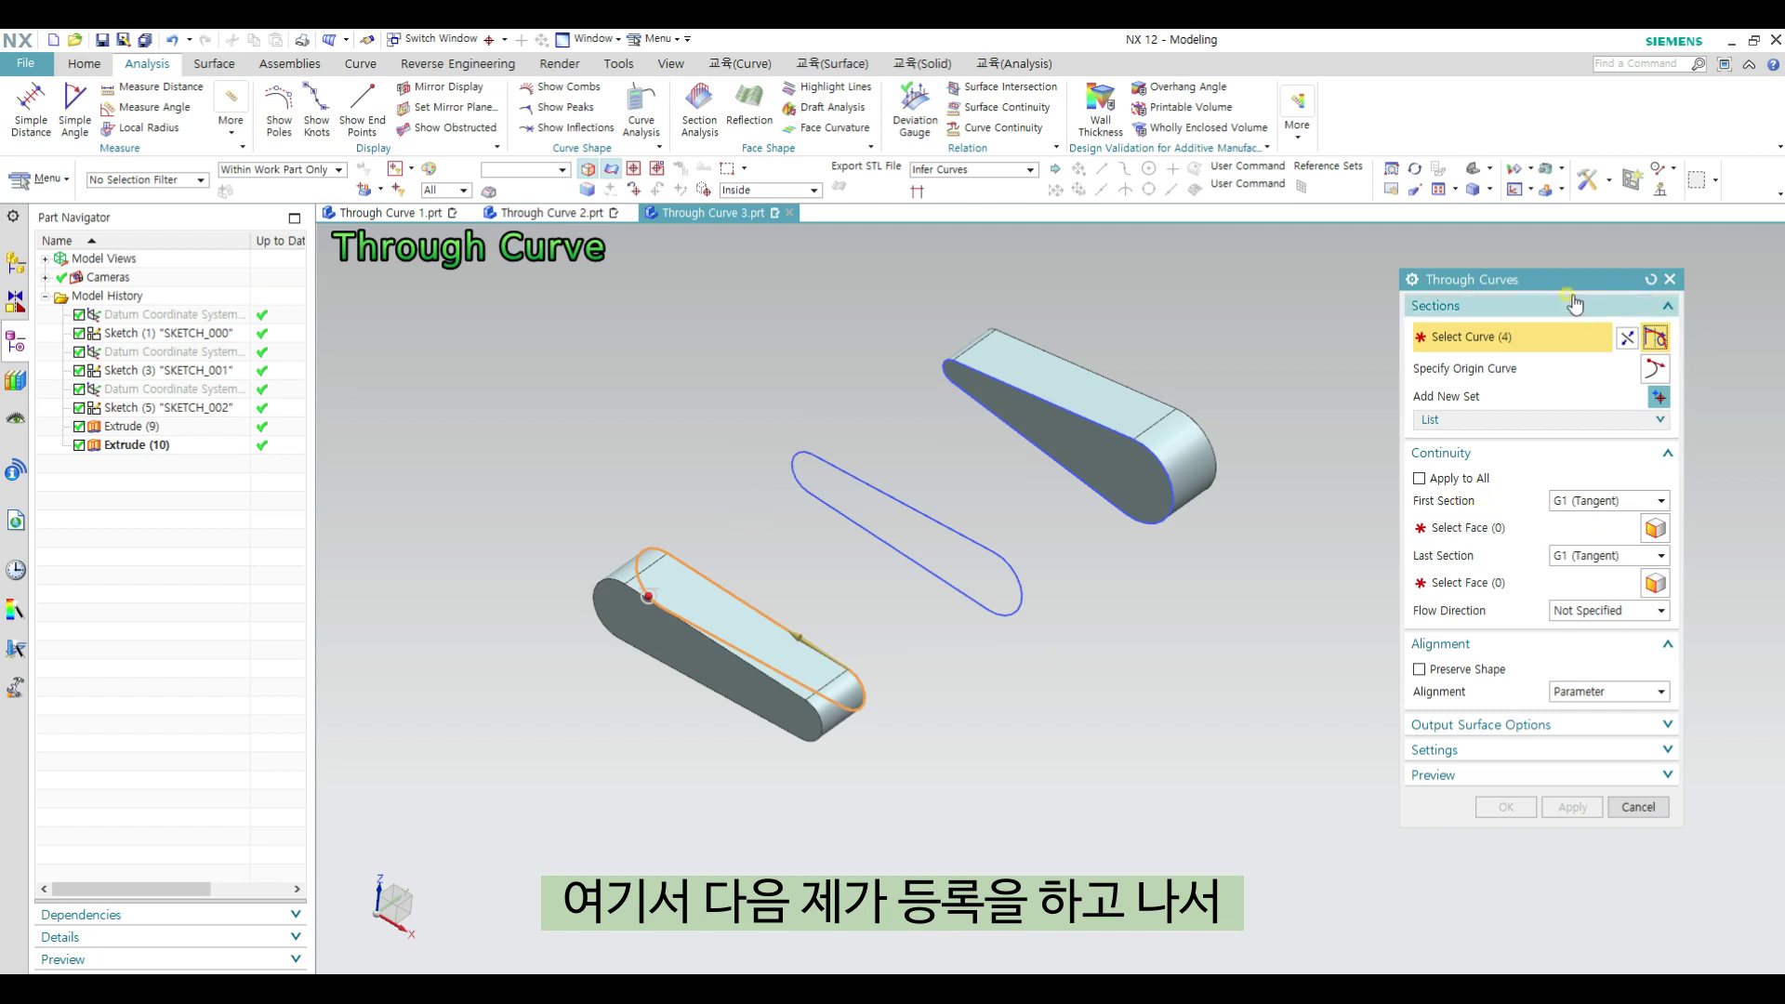
click(1657, 396)
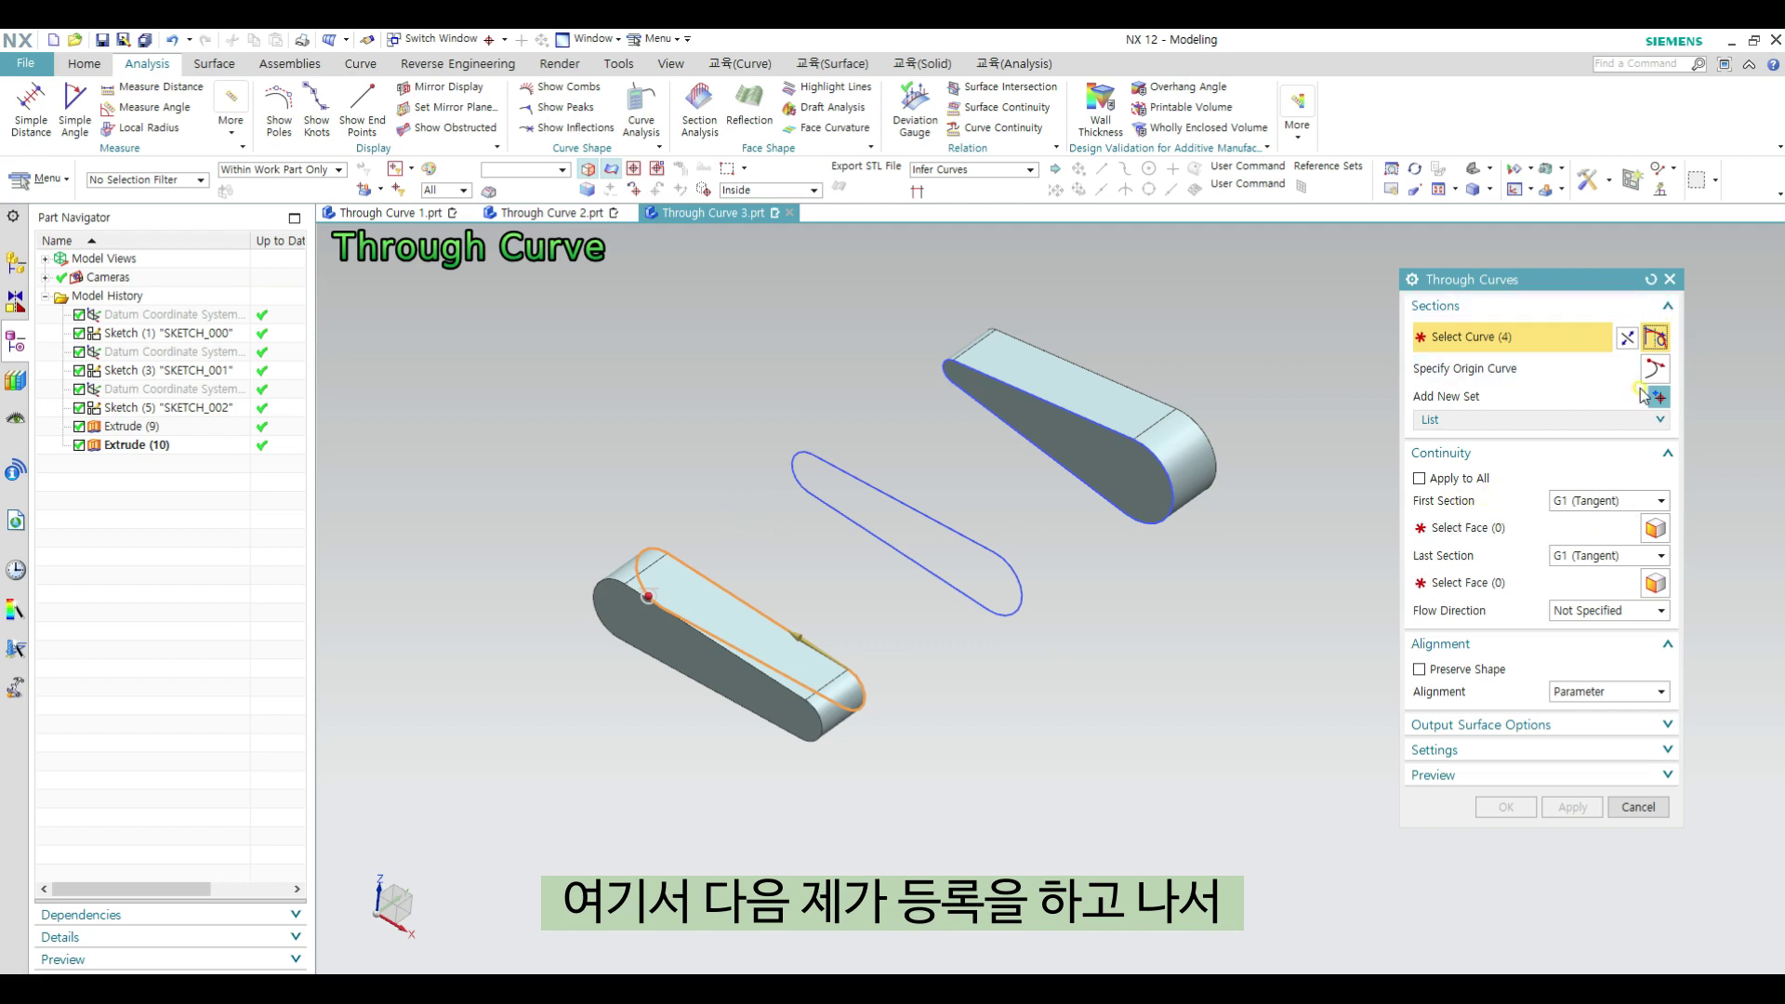
click(976, 547)
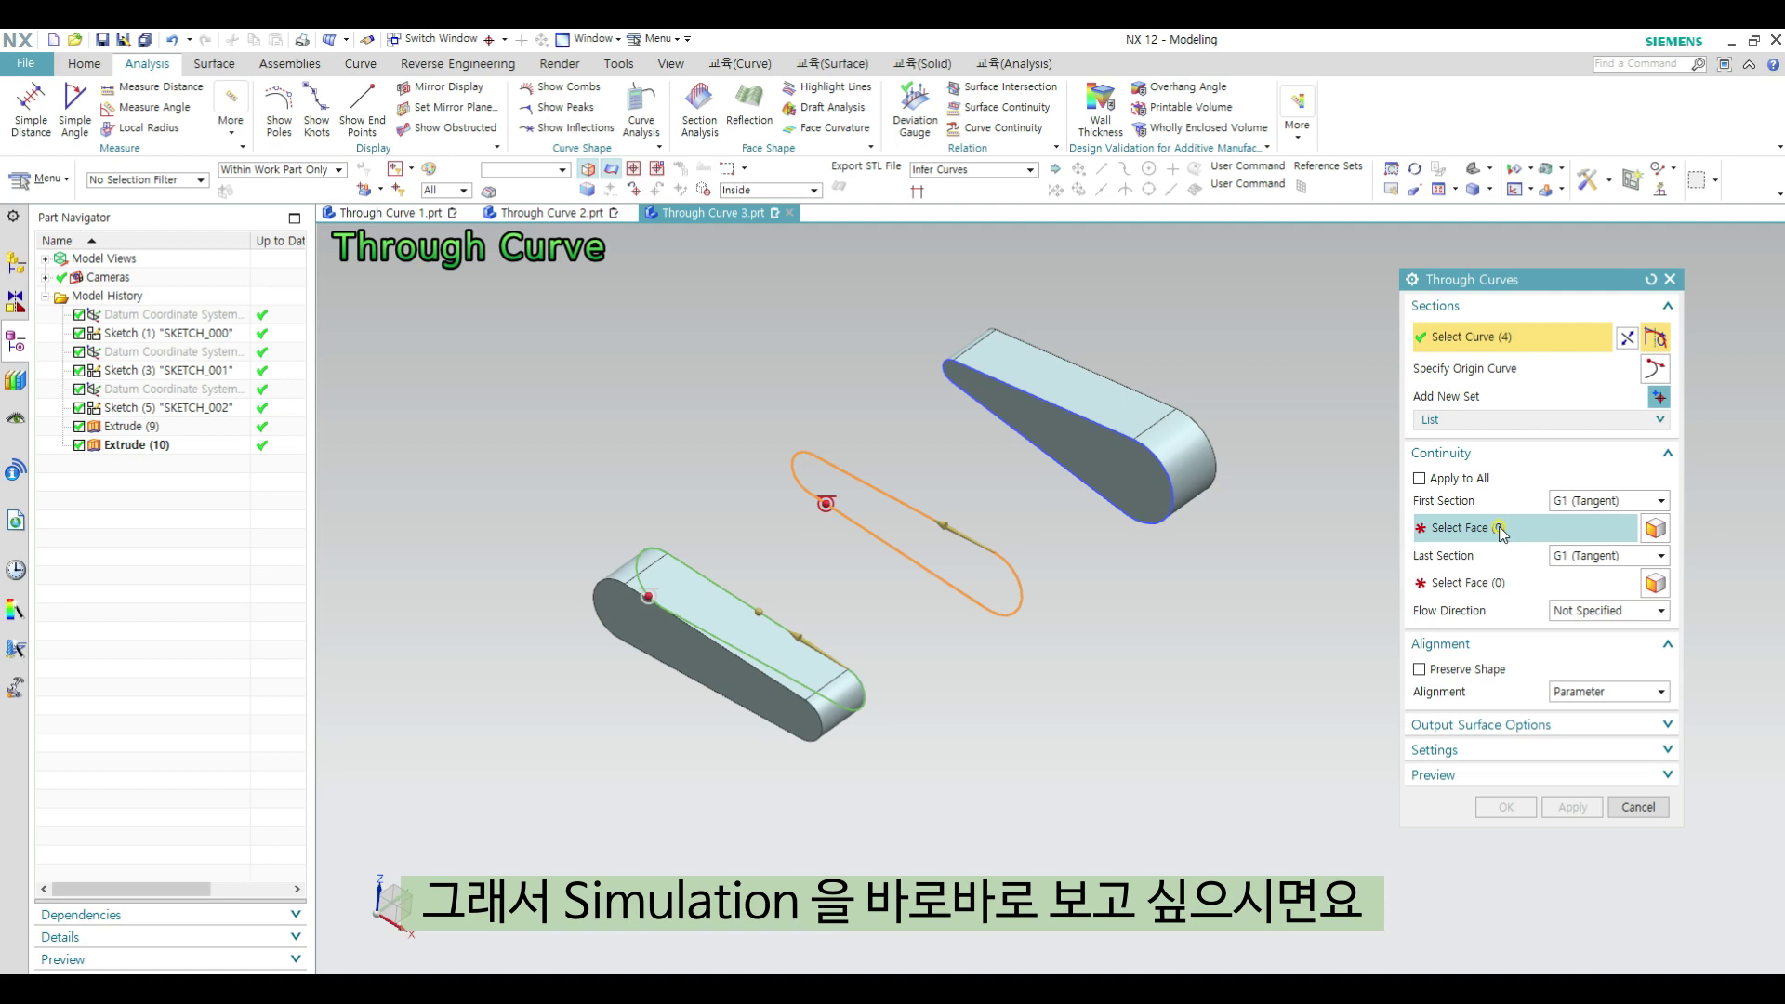
Step: Set both First Section and Last Section continuity to G0 (Position) to preview the surface
click(1608, 500)
click(1605, 518)
click(1608, 524)
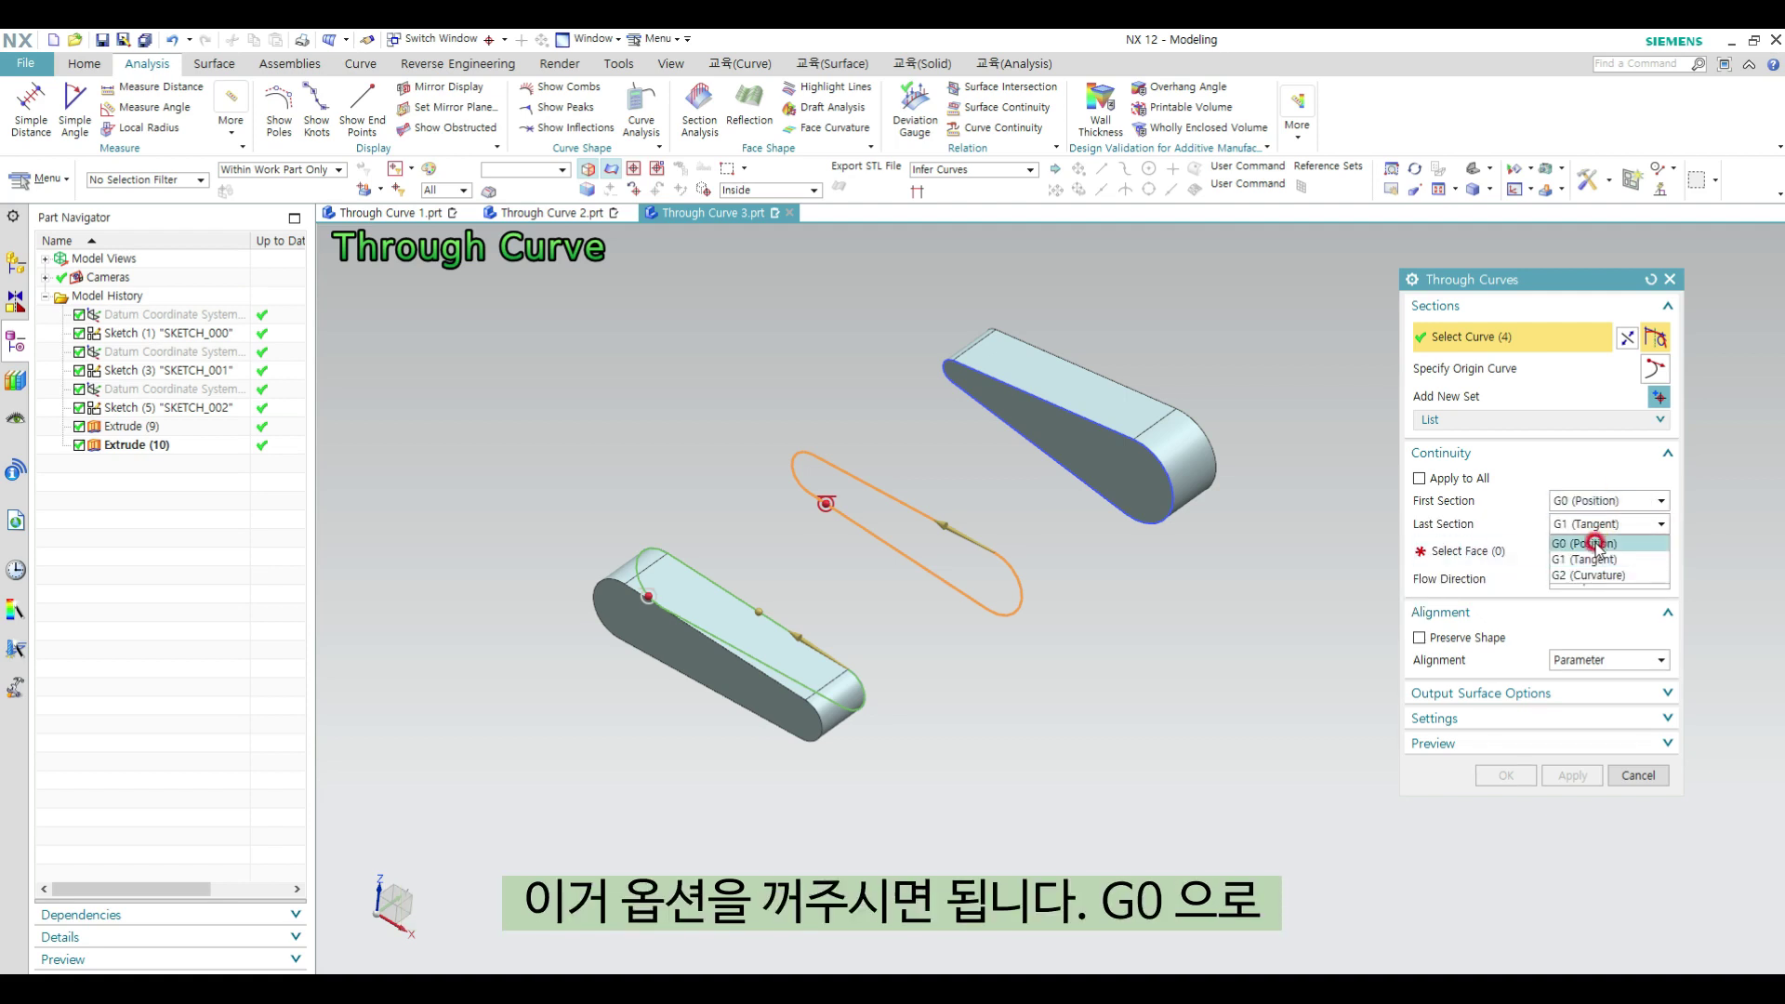
click(1604, 541)
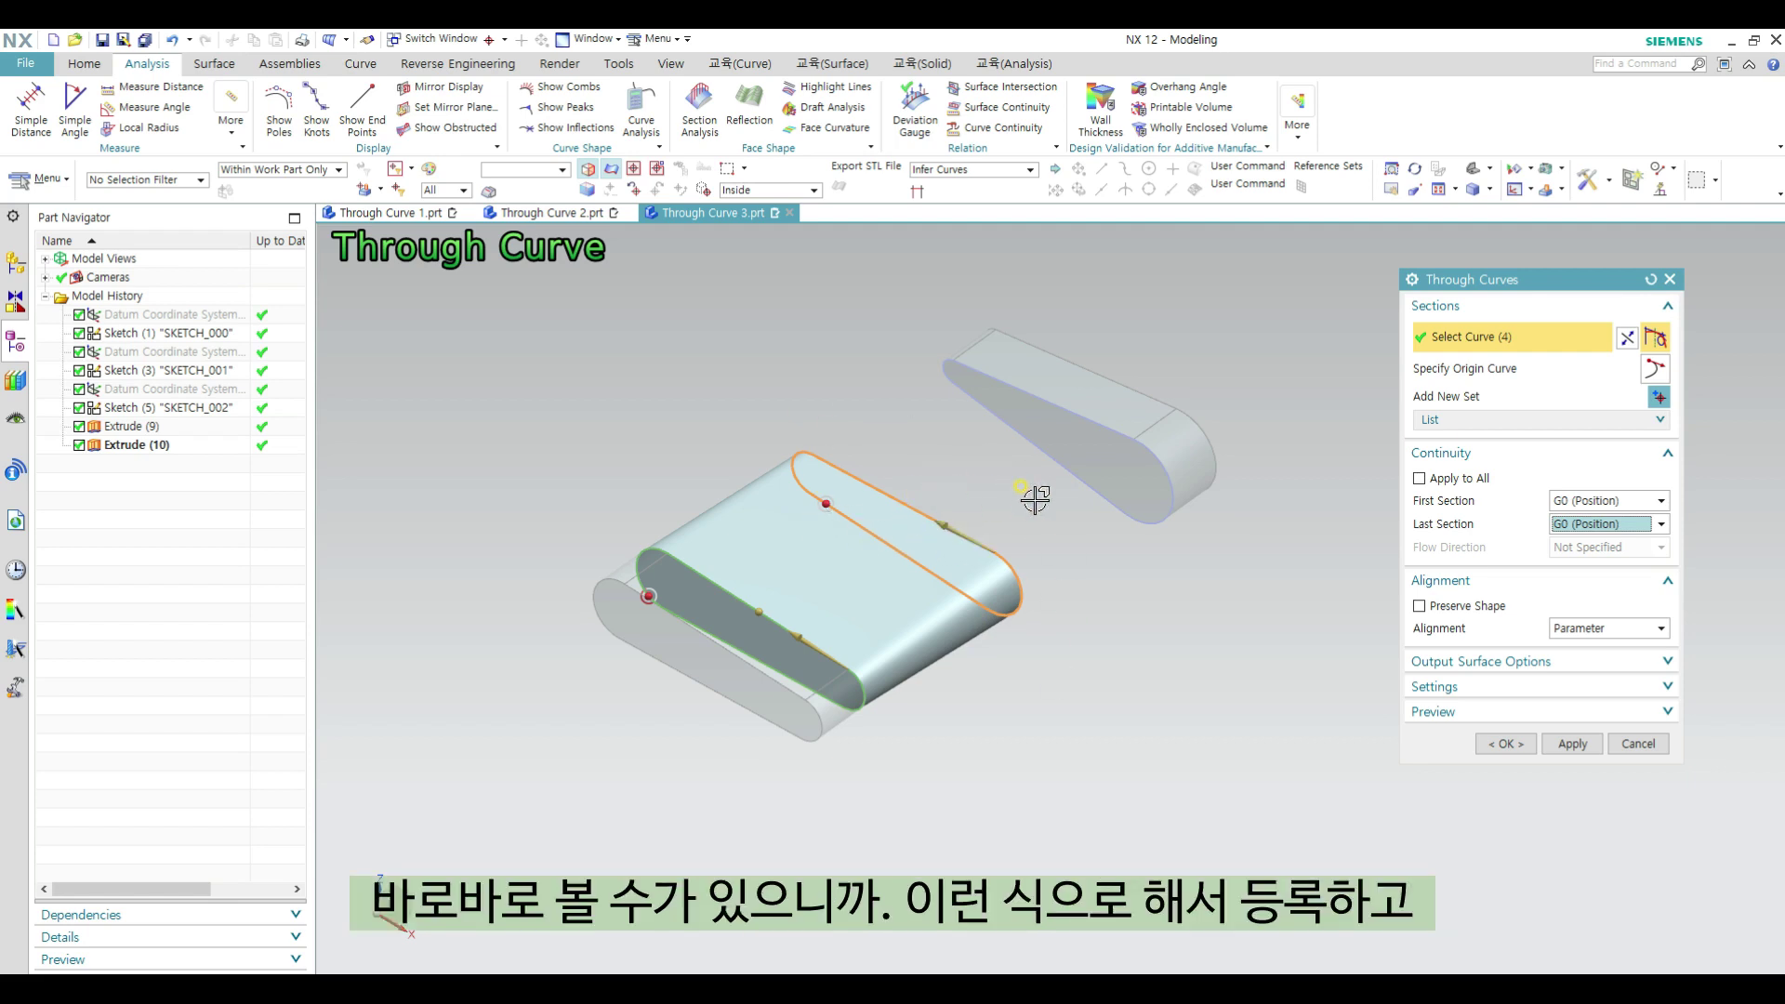
Step: Add the profile on the far extrusion as the third section of the Through Curves feature
middle_drag(1035, 499, 1013, 517)
click(1661, 398)
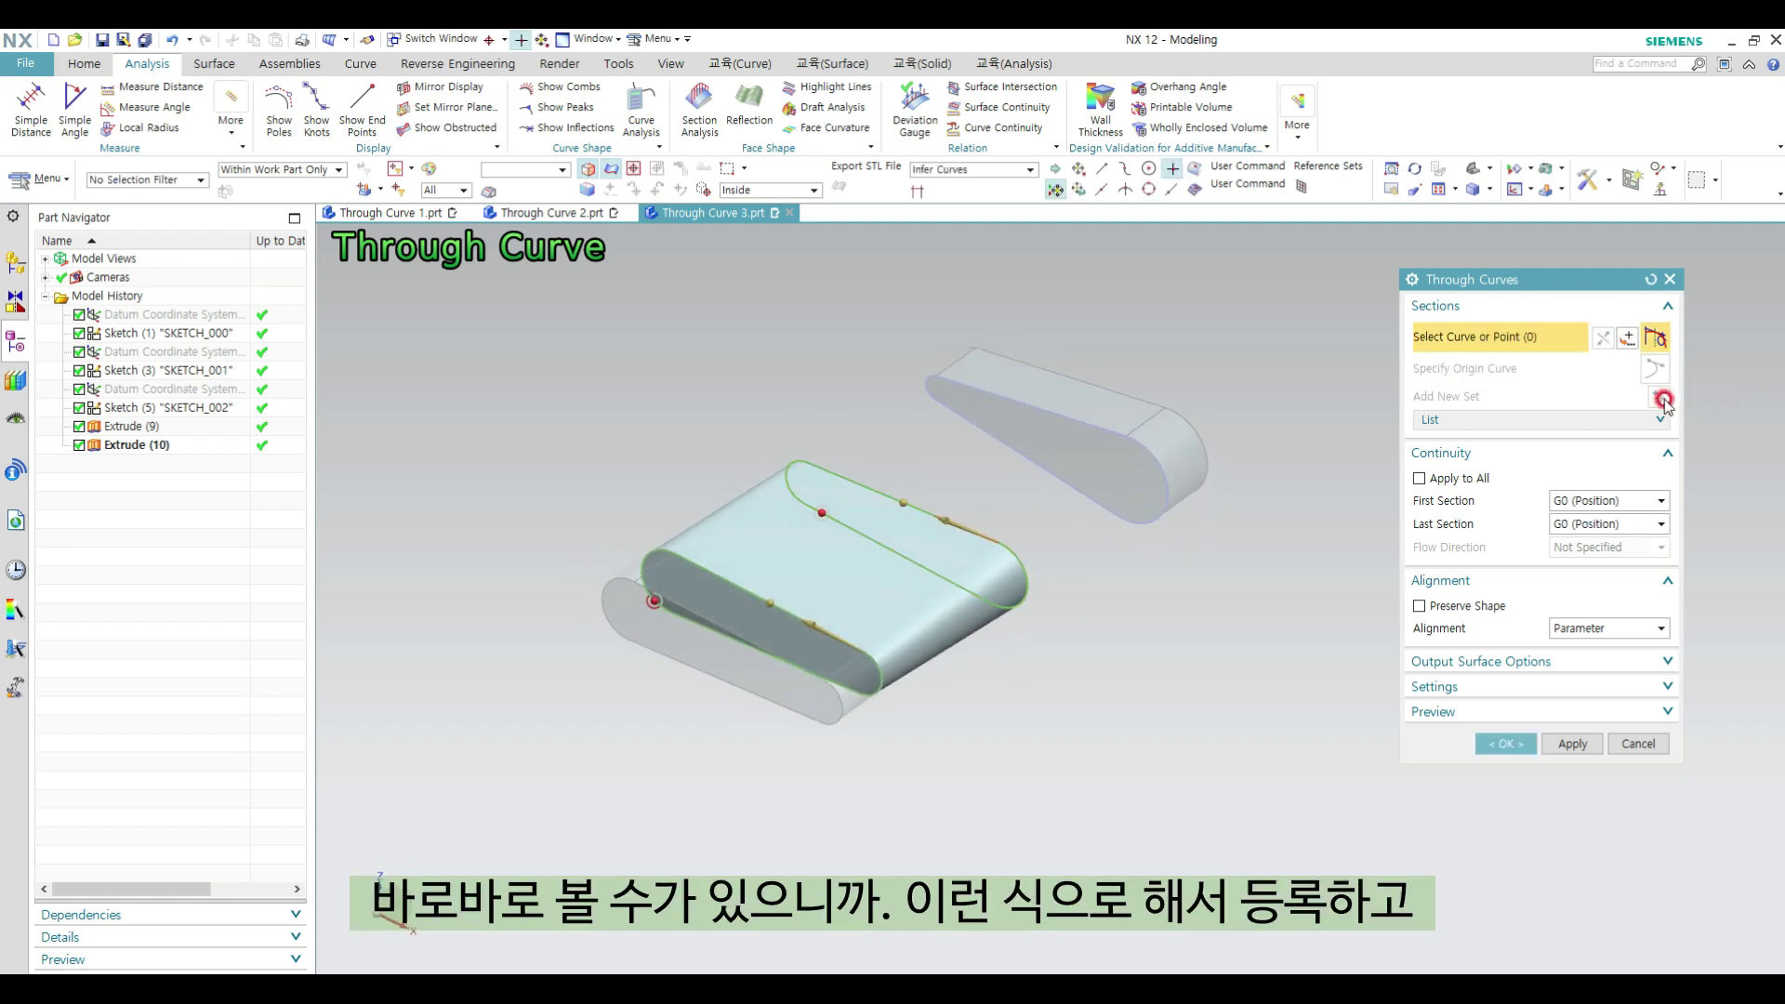
click(1129, 425)
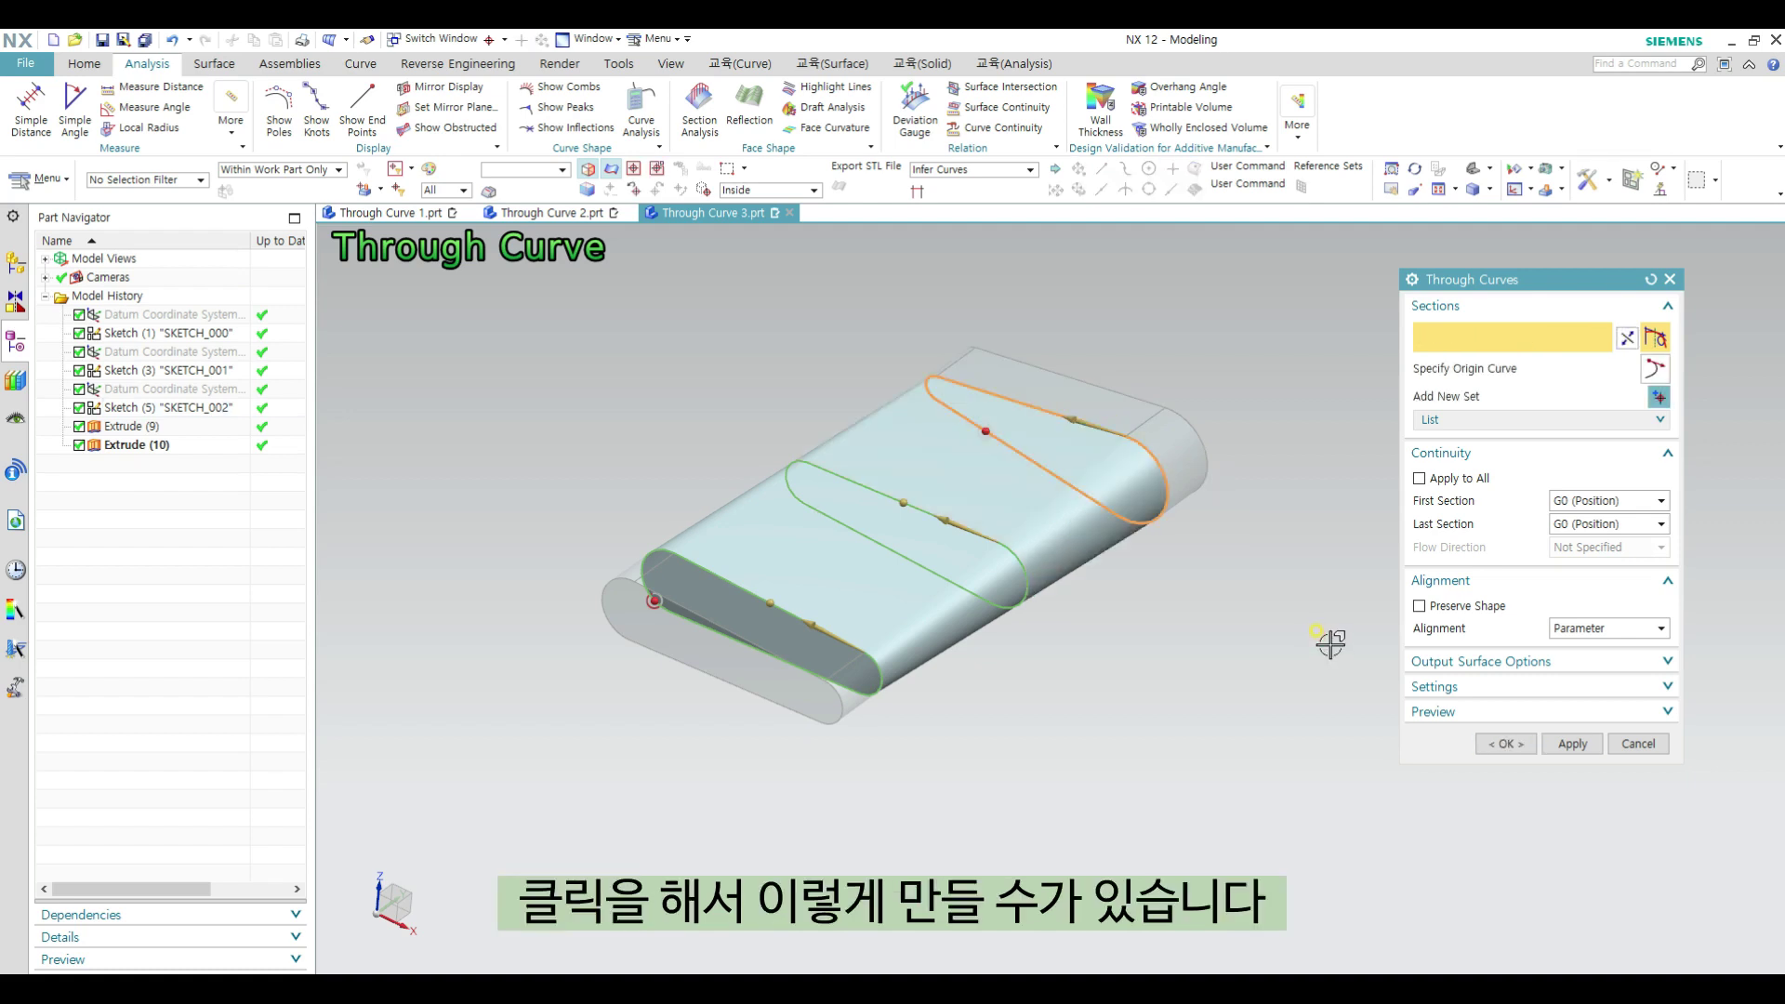
Step: Set First Section continuity to G1 (Tangent), using all four side faces of the extrusion at the first profile as constraints
middle_drag(849, 449, 1131, 613)
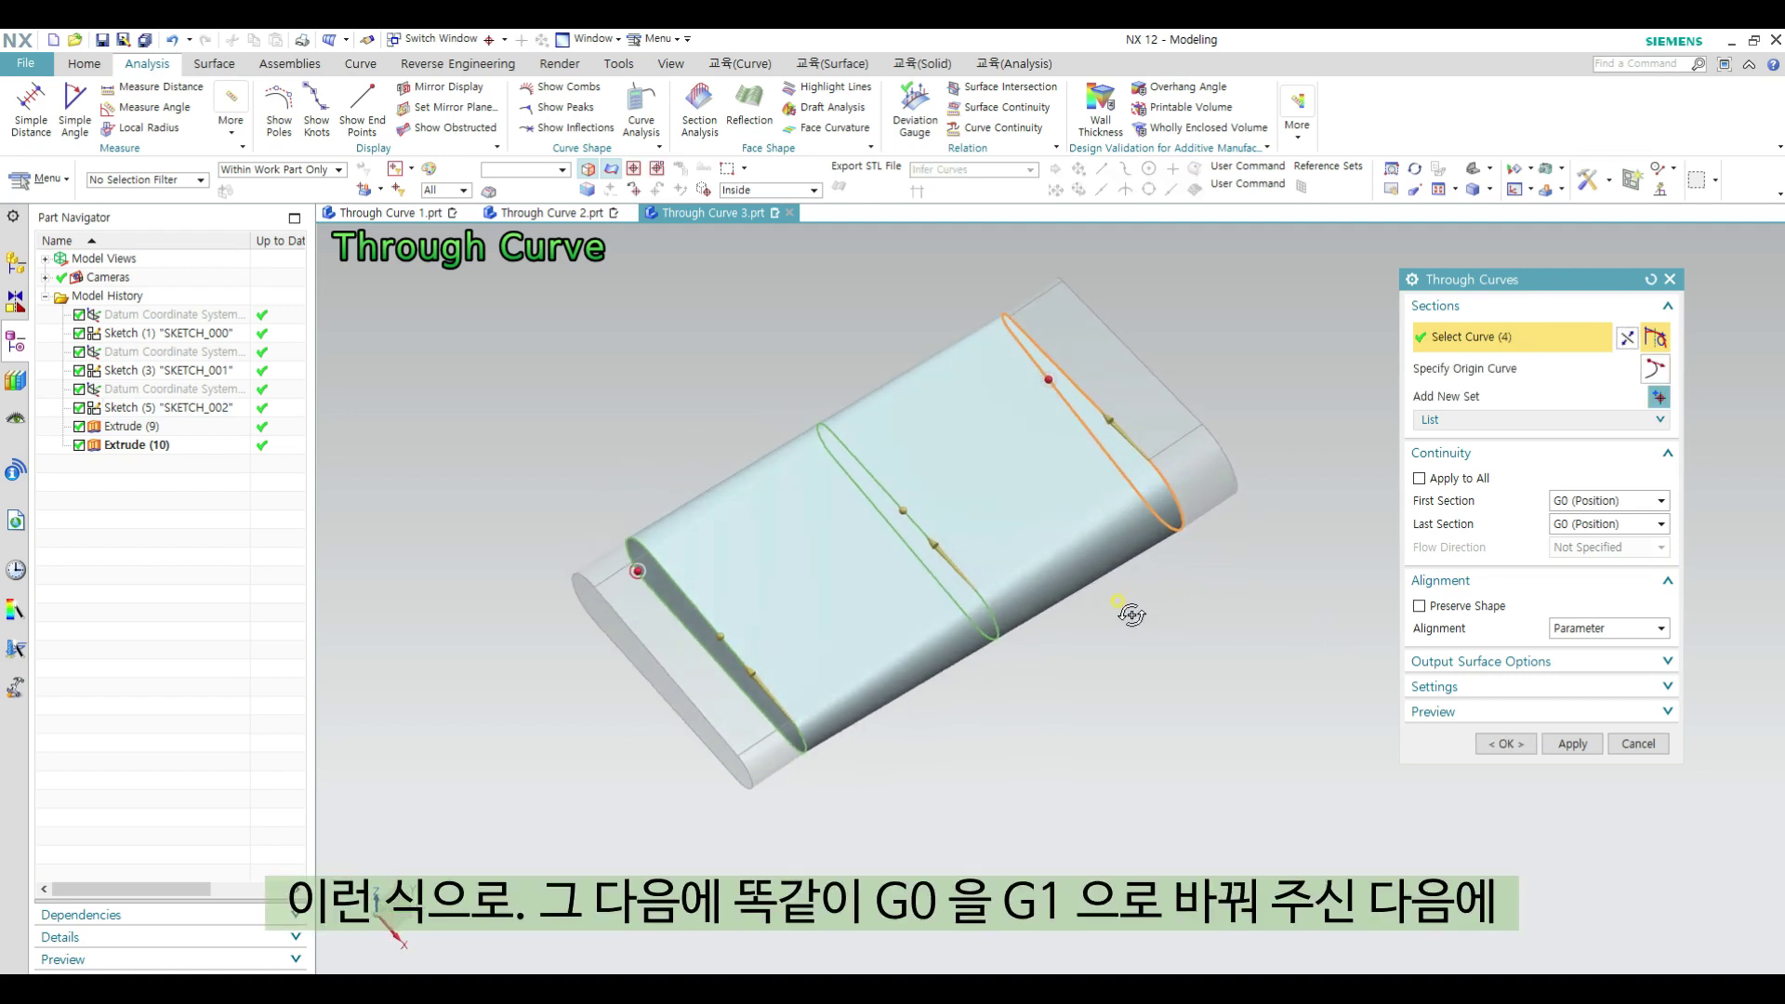
click(1585, 500)
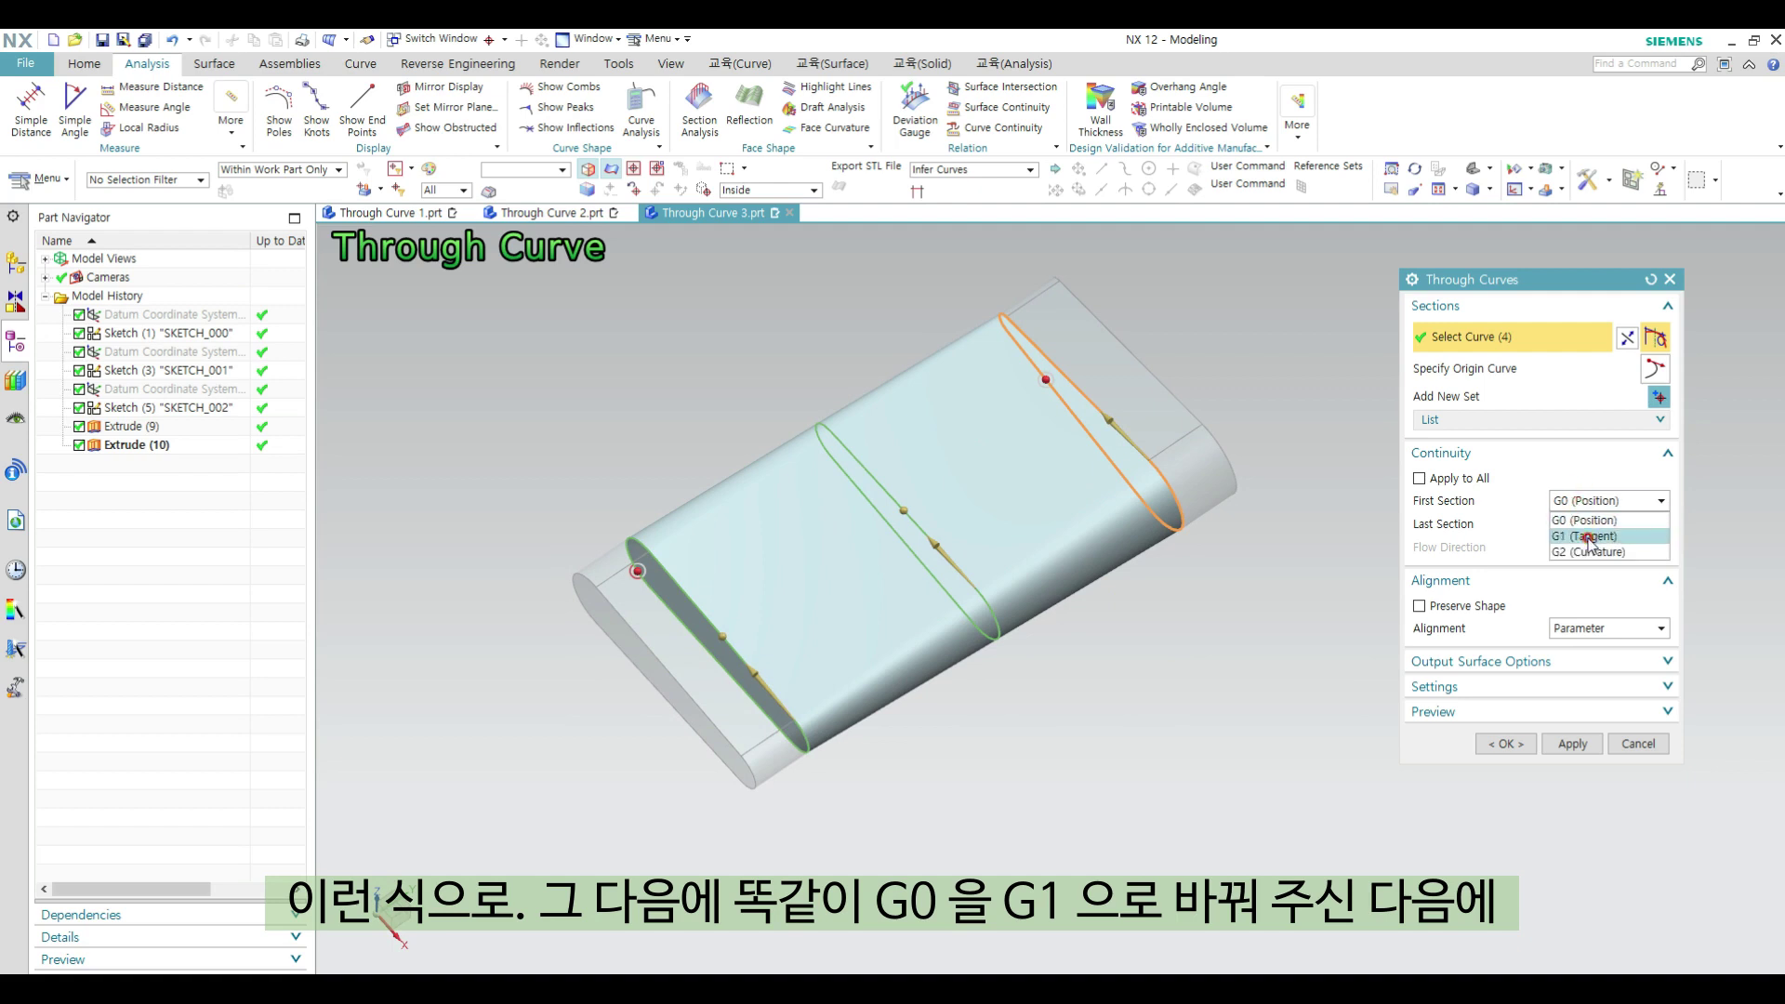
click(1586, 536)
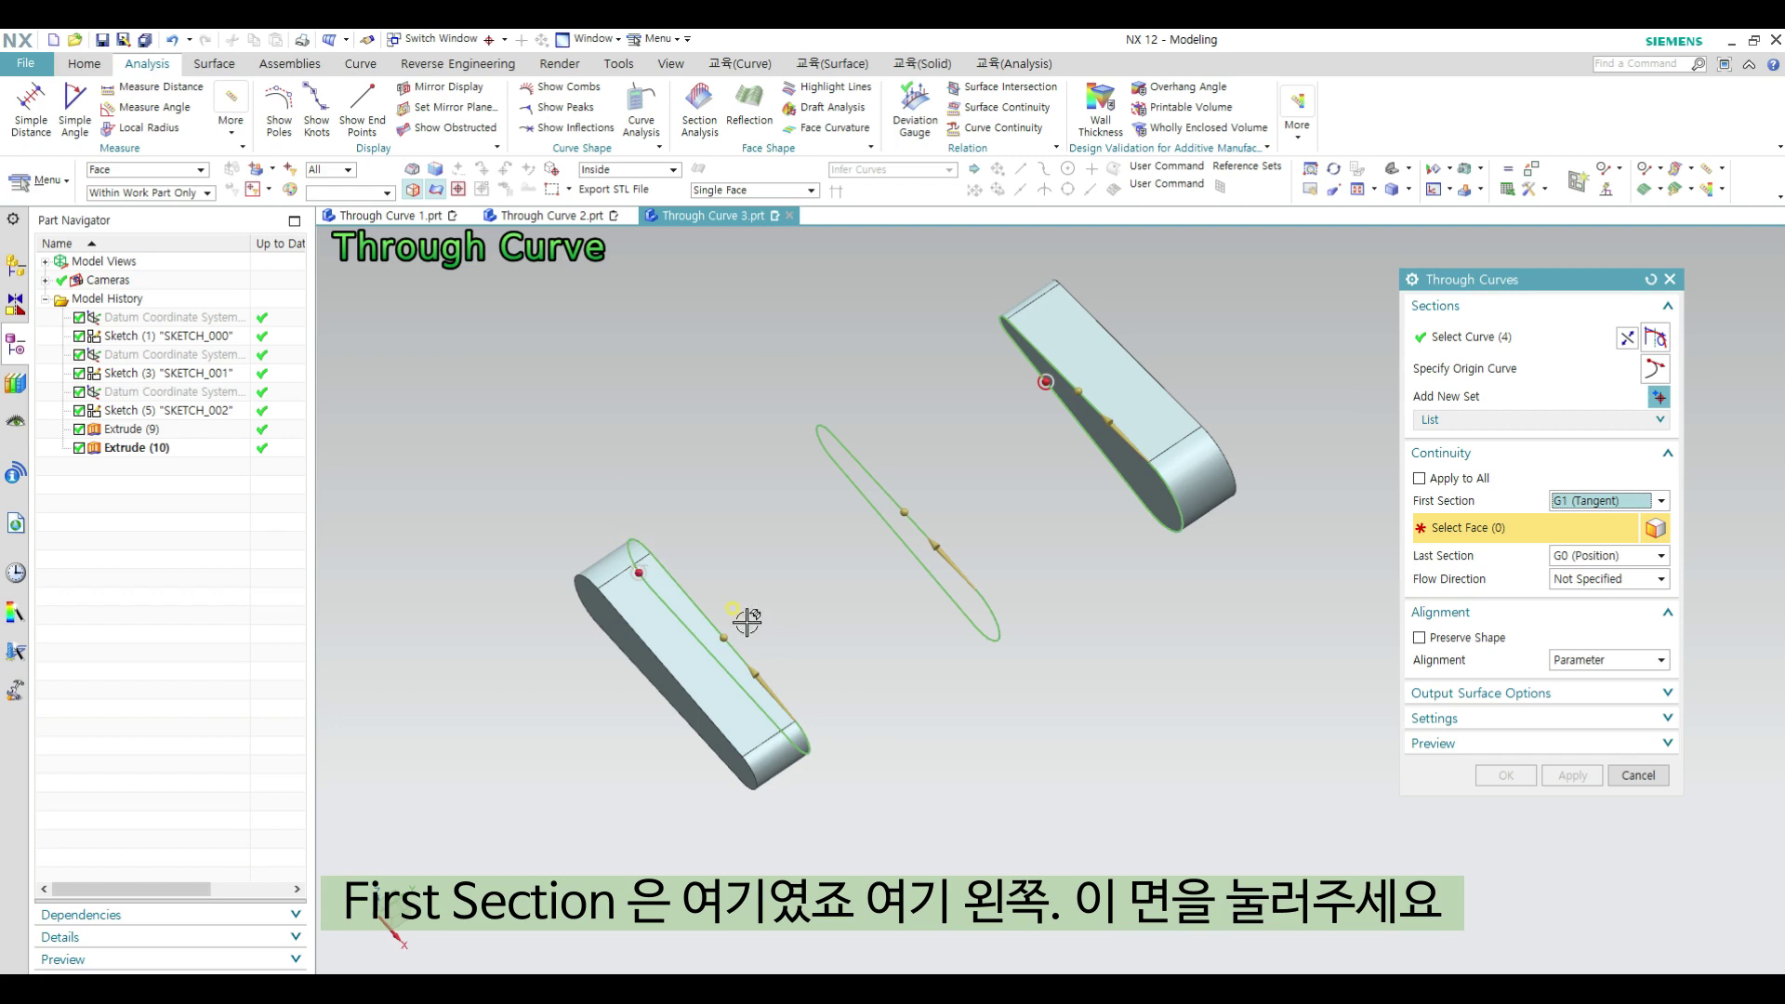
click(655, 605)
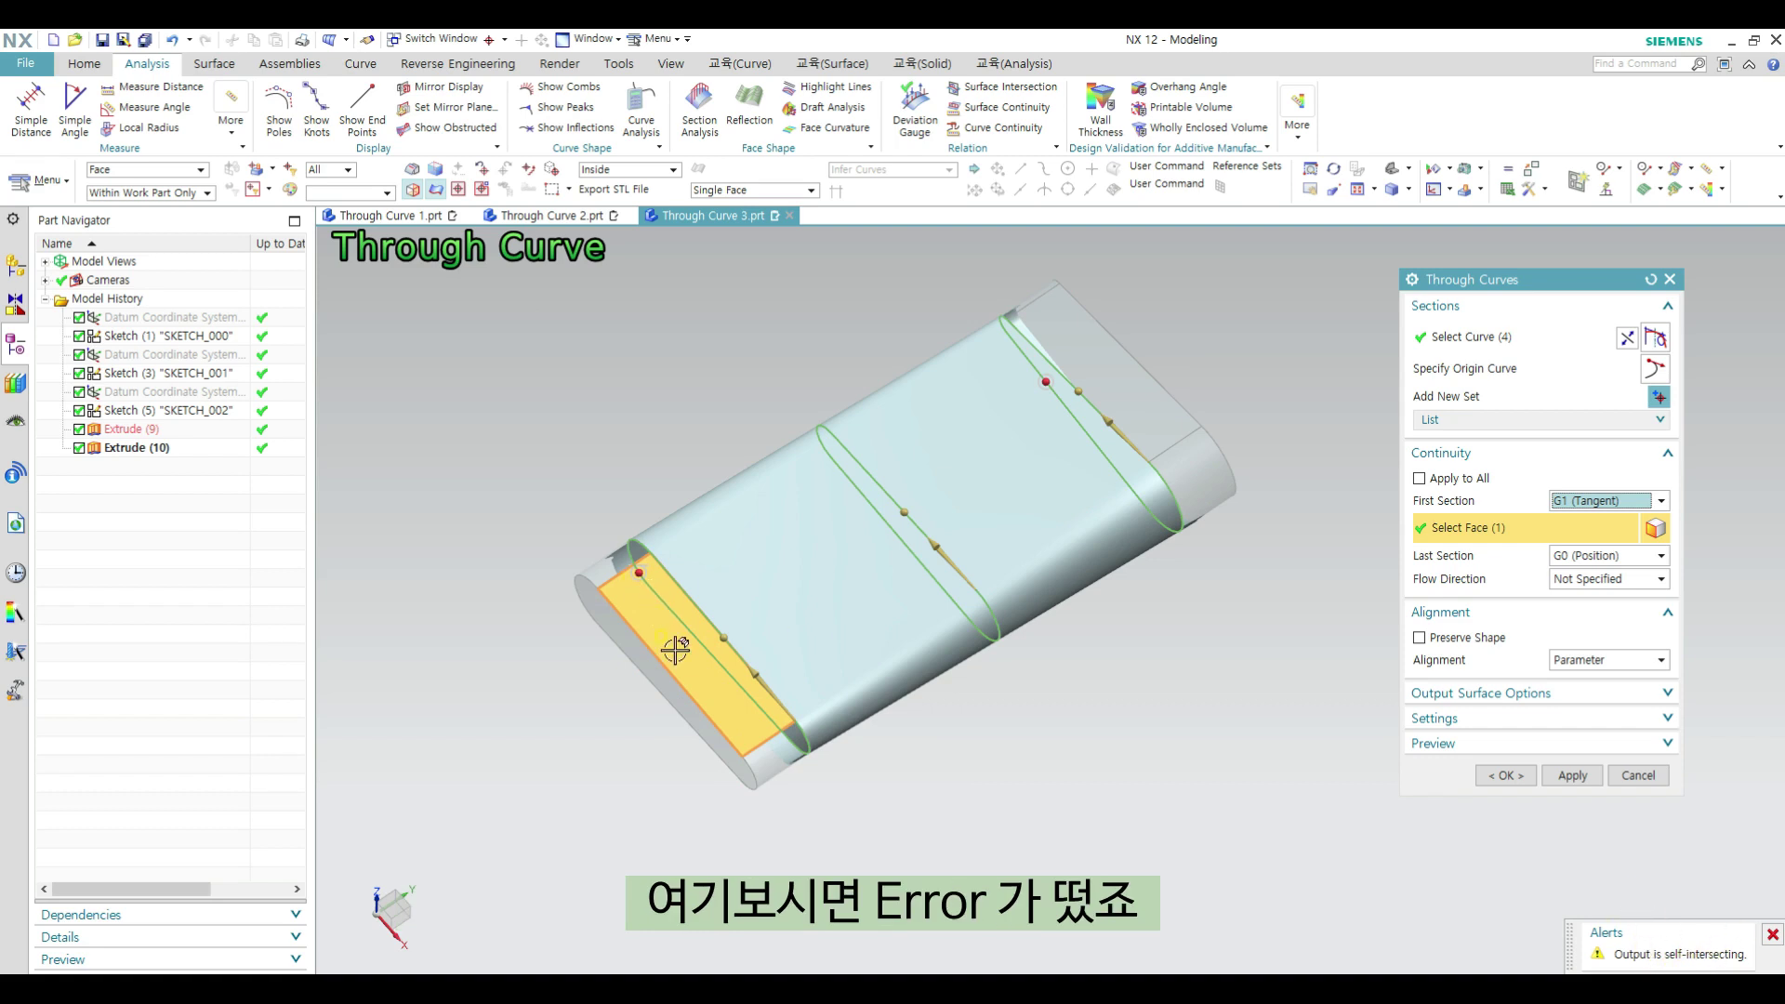
click(820, 774)
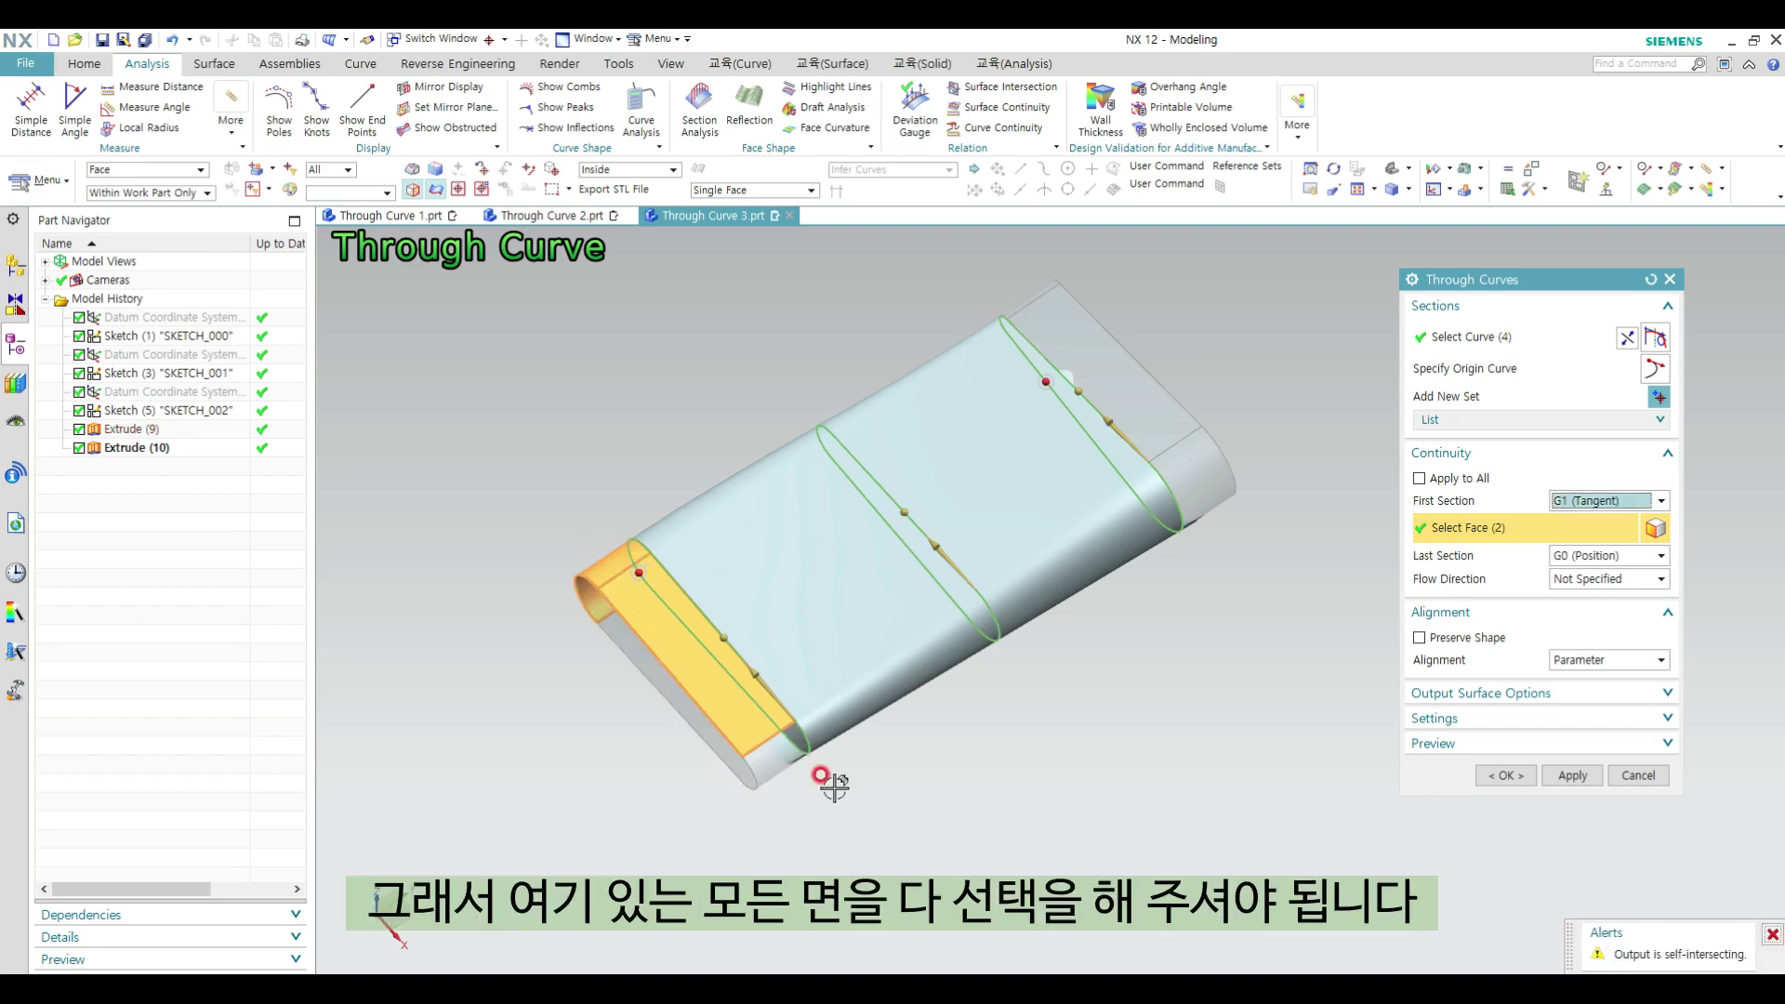
click(785, 740)
middle_drag(669, 789, 737, 683)
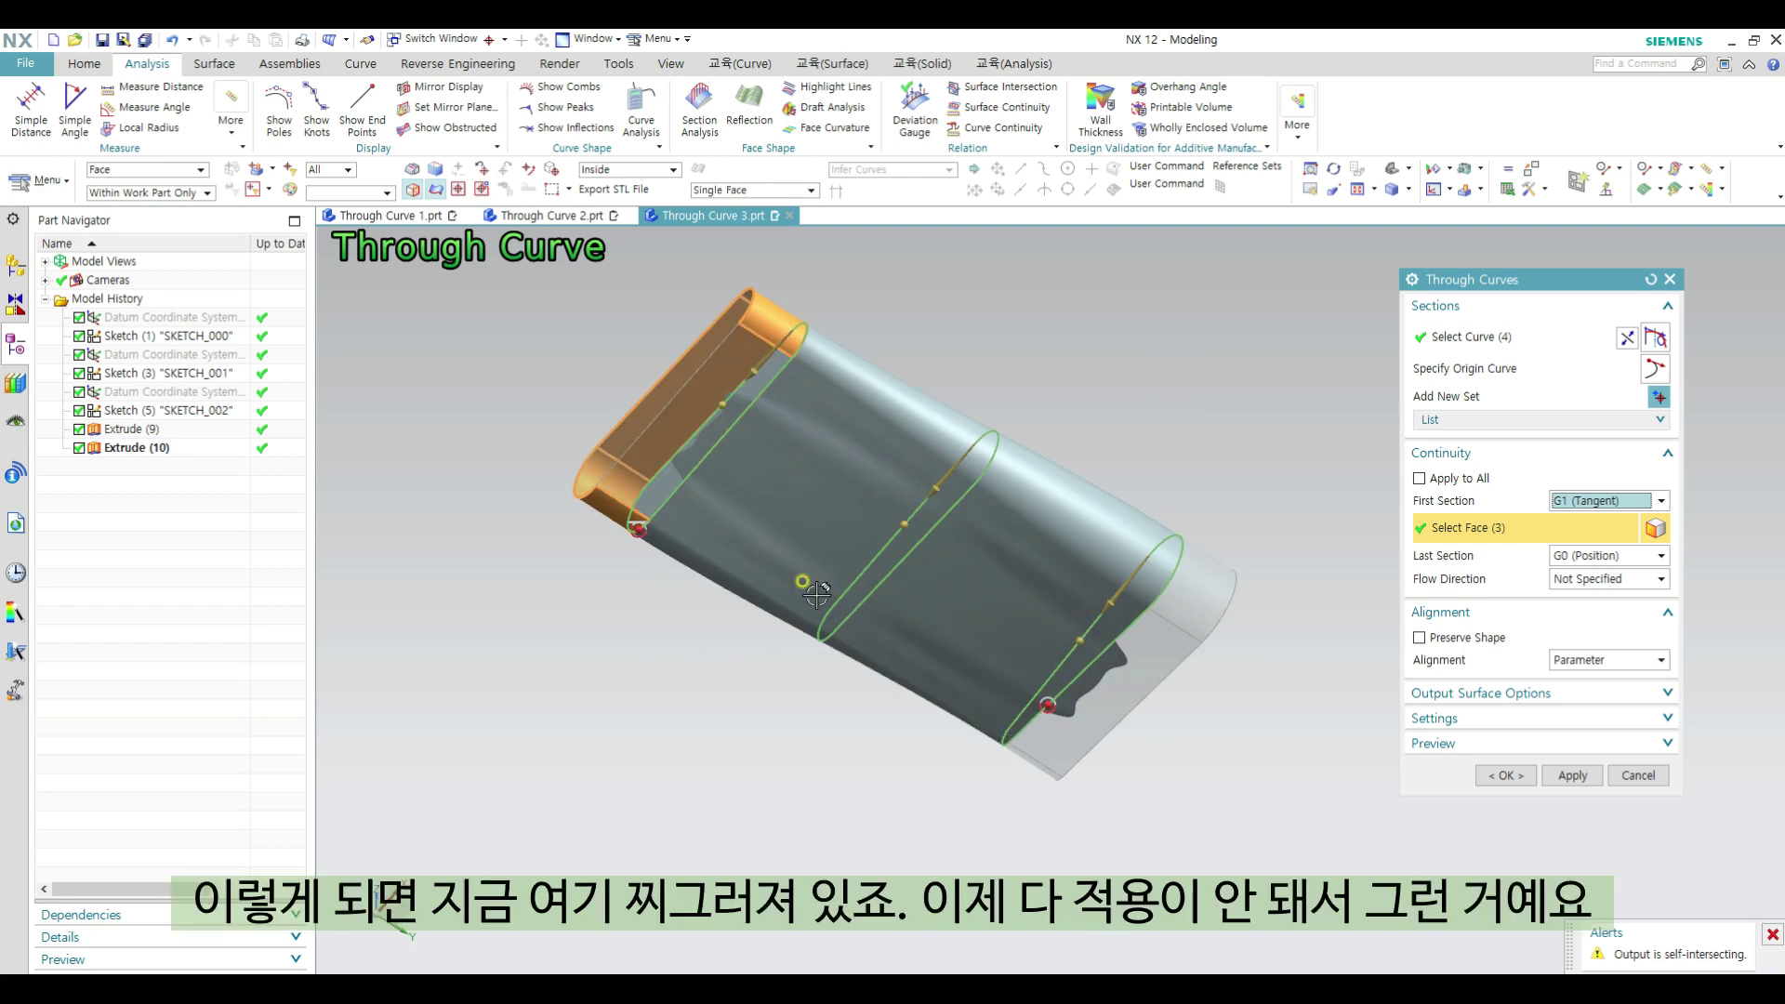
click(739, 345)
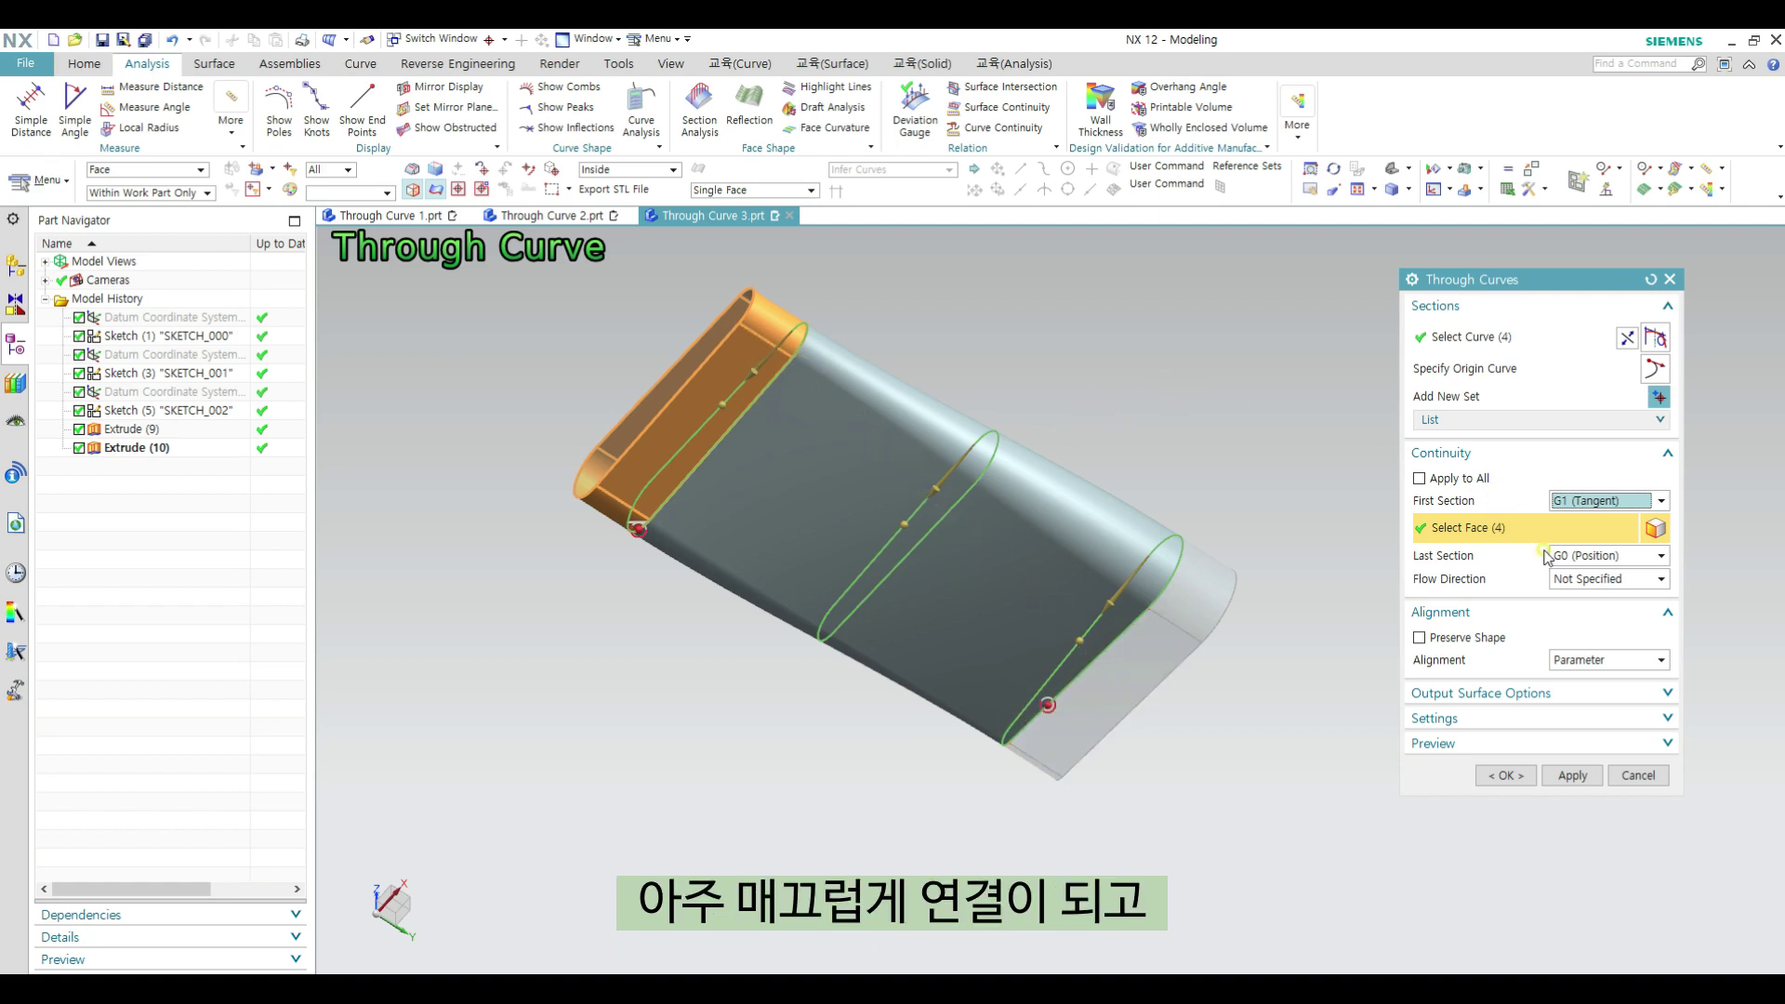
Step: Set Last Section continuity to G1 (Tangent) with all four side faces of the far extrusion, and create the Through Curves solid
click(1591, 556)
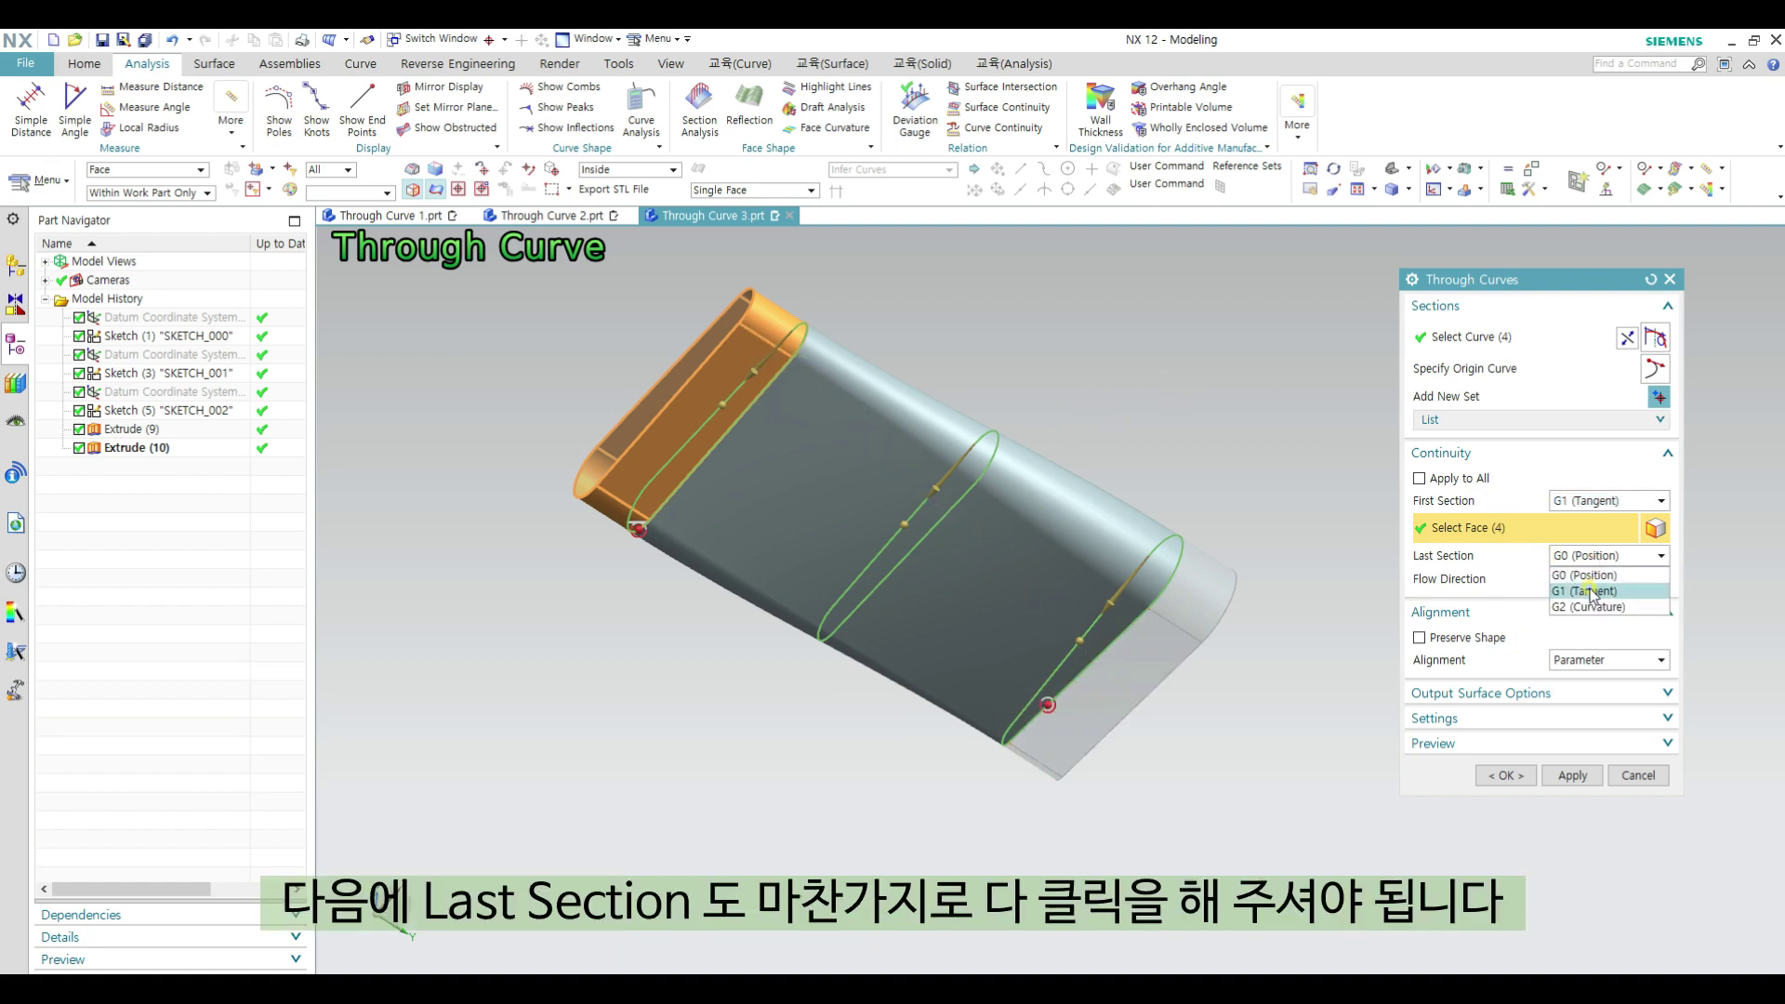
click(1591, 591)
click(1225, 562)
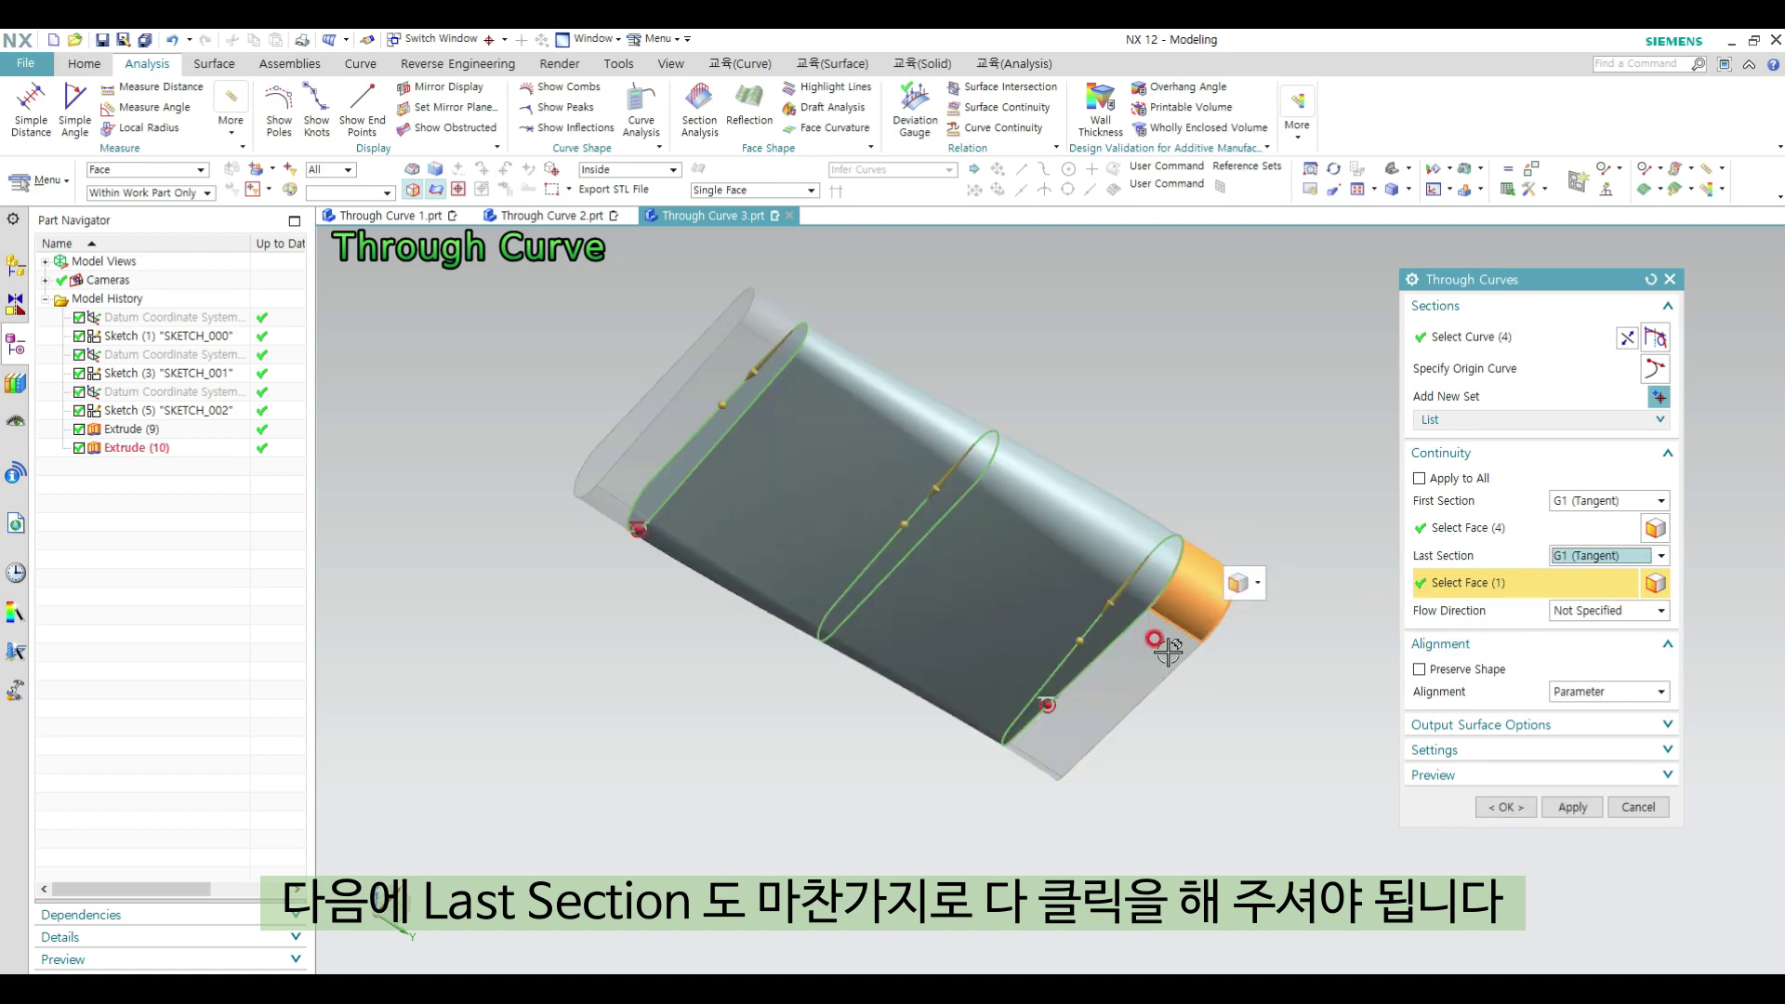
click(1162, 649)
middle_drag(1213, 622, 1168, 402)
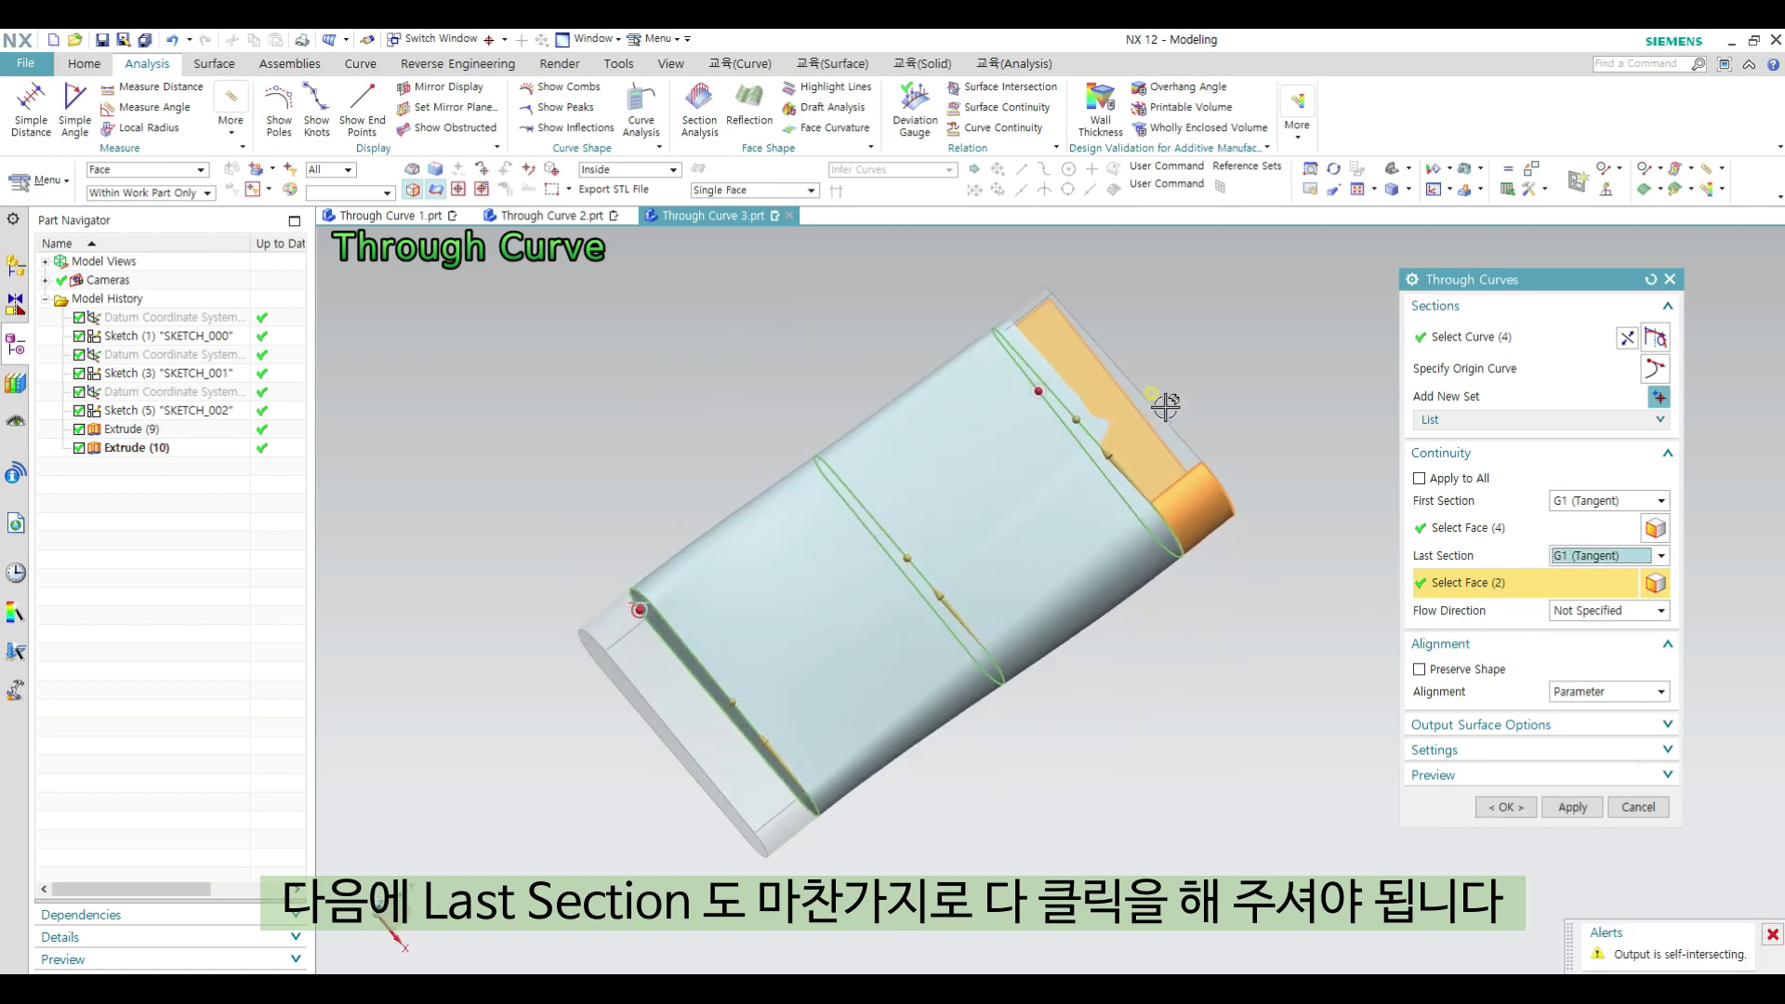
click(1135, 399)
middle_drag(1014, 412, 1036, 433)
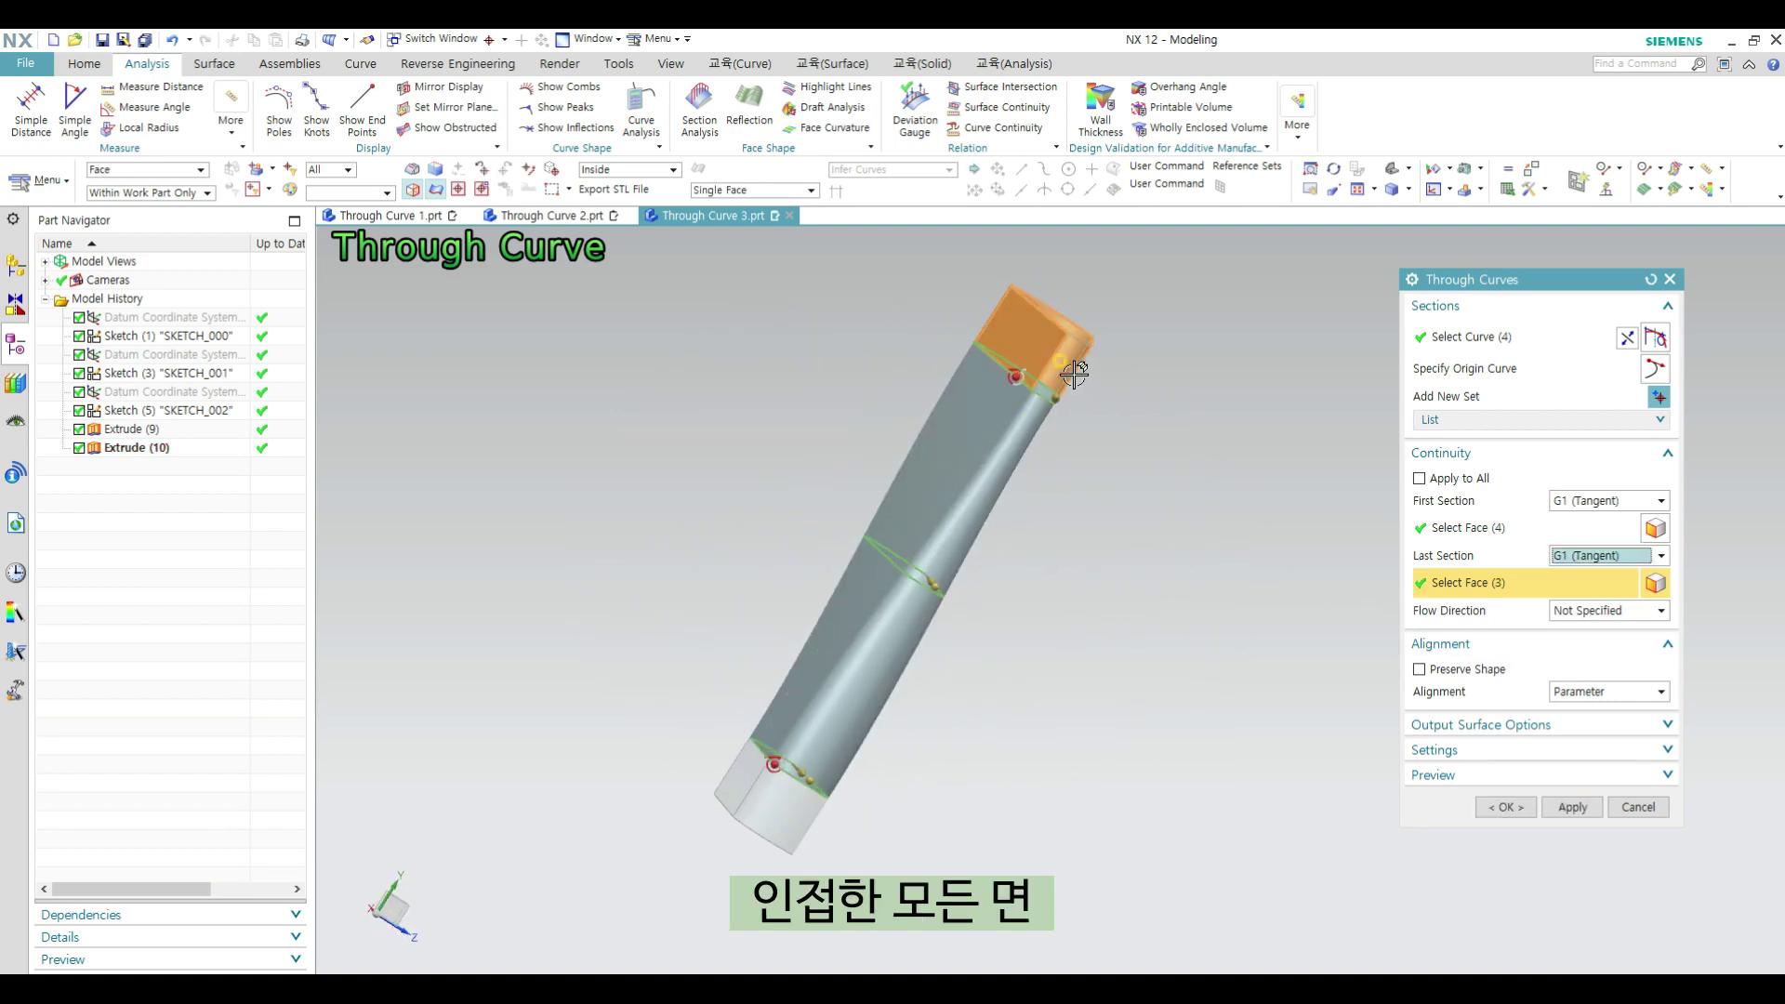
click(1061, 360)
middle_drag(1139, 670, 1028, 386)
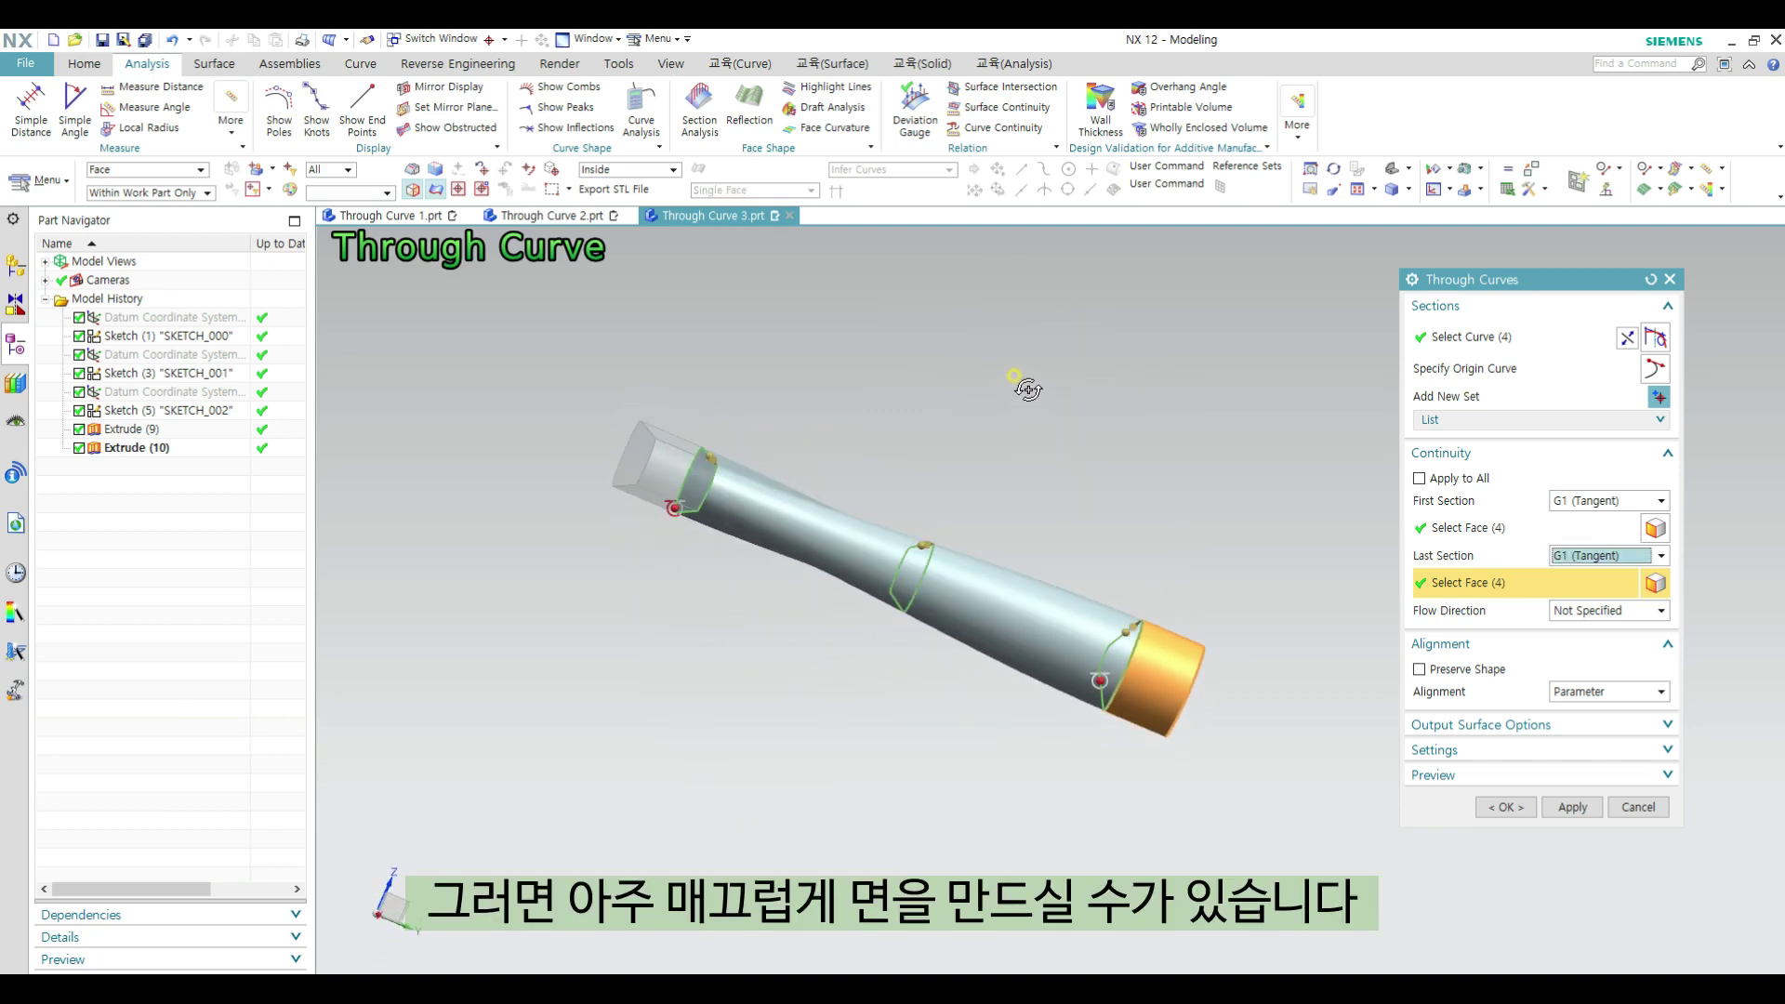
click(1505, 806)
Step: Hide all sketches on the finished solids
middle_drag(1101, 609, 1180, 645)
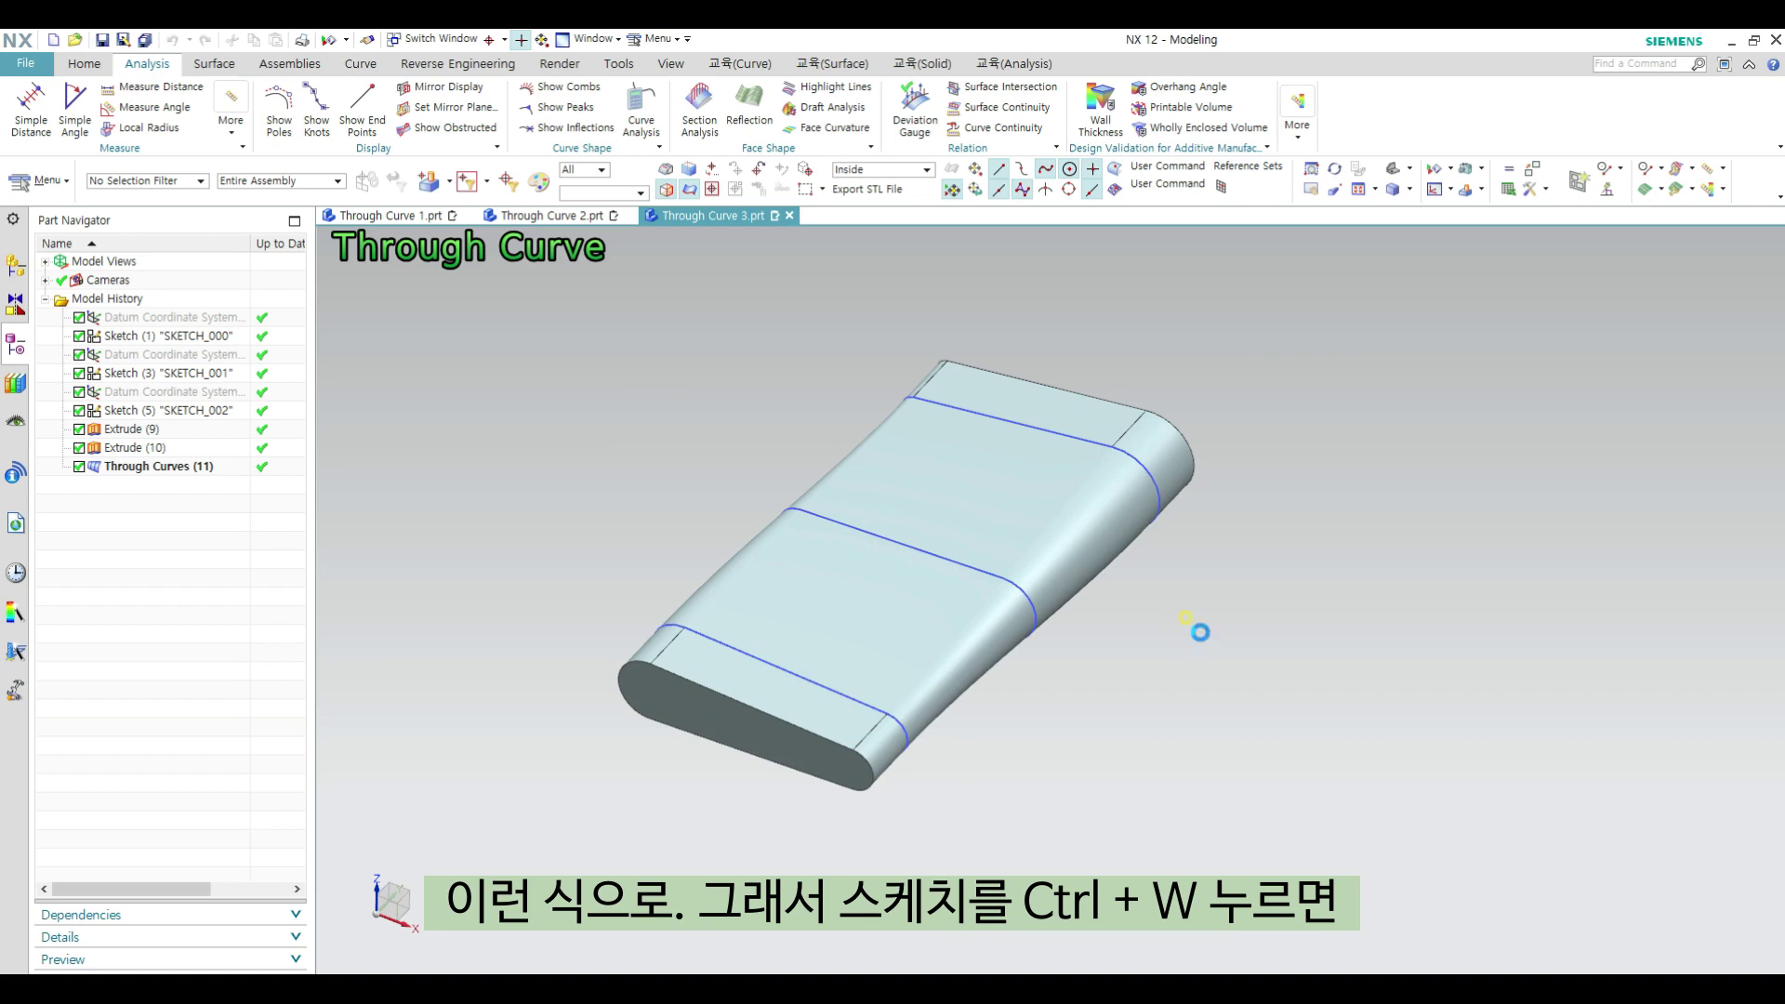
key(ctrl+w)
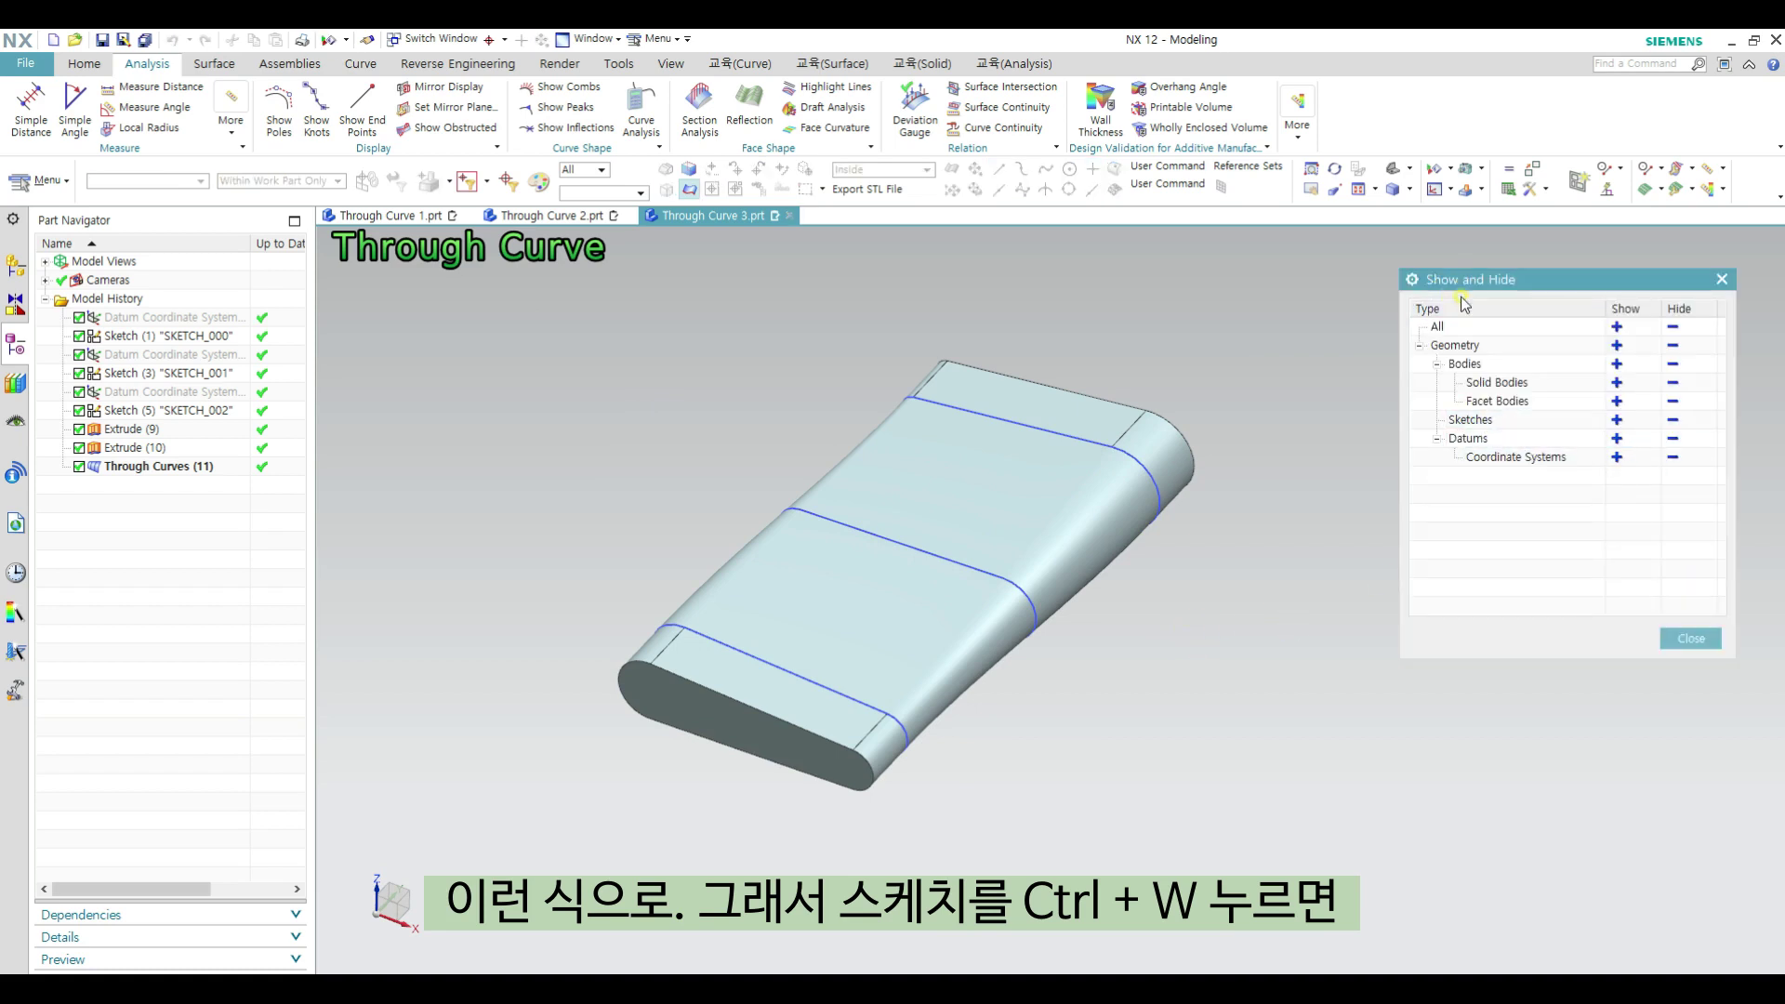
click(1673, 420)
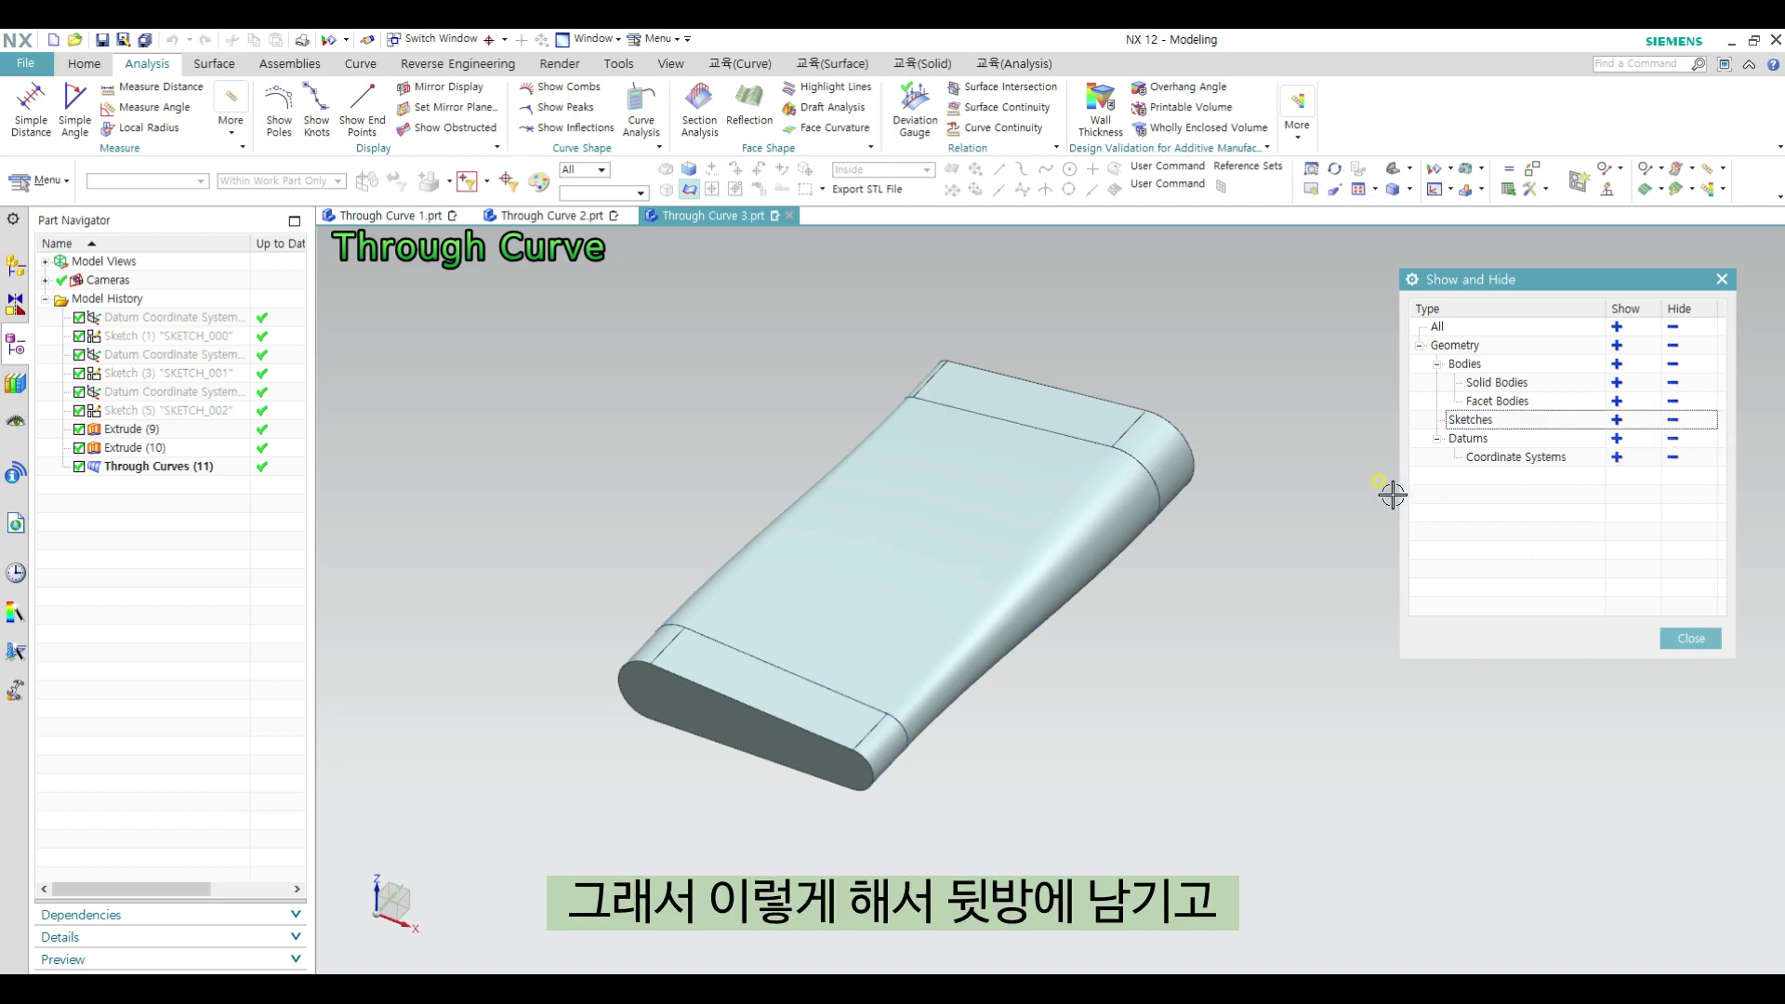
click(1690, 638)
Step: Preview a Line Images Reflection analysis on all faces of the two extrusions and the Through Curves solid
mouse_move(1269, 511)
middle_down()
mouse_move(1159, 446)
mouse_move(1249, 459)
mouse_move(1251, 530)
middle_up()
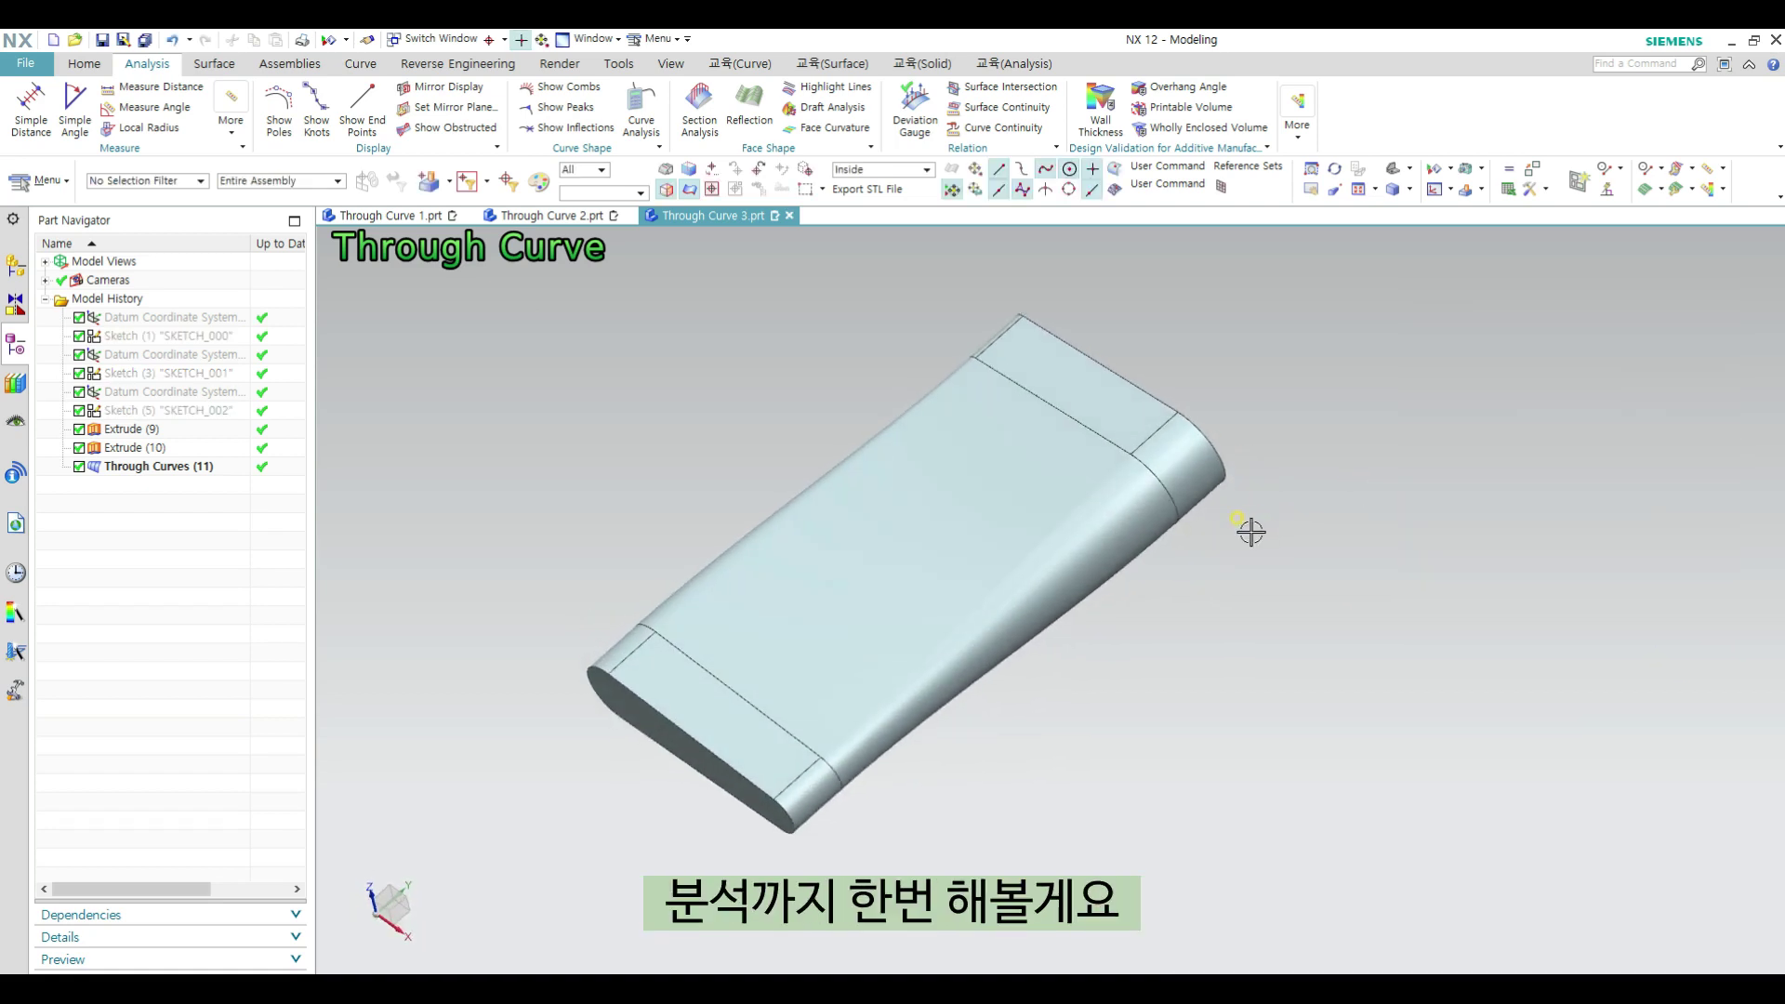
click(748, 109)
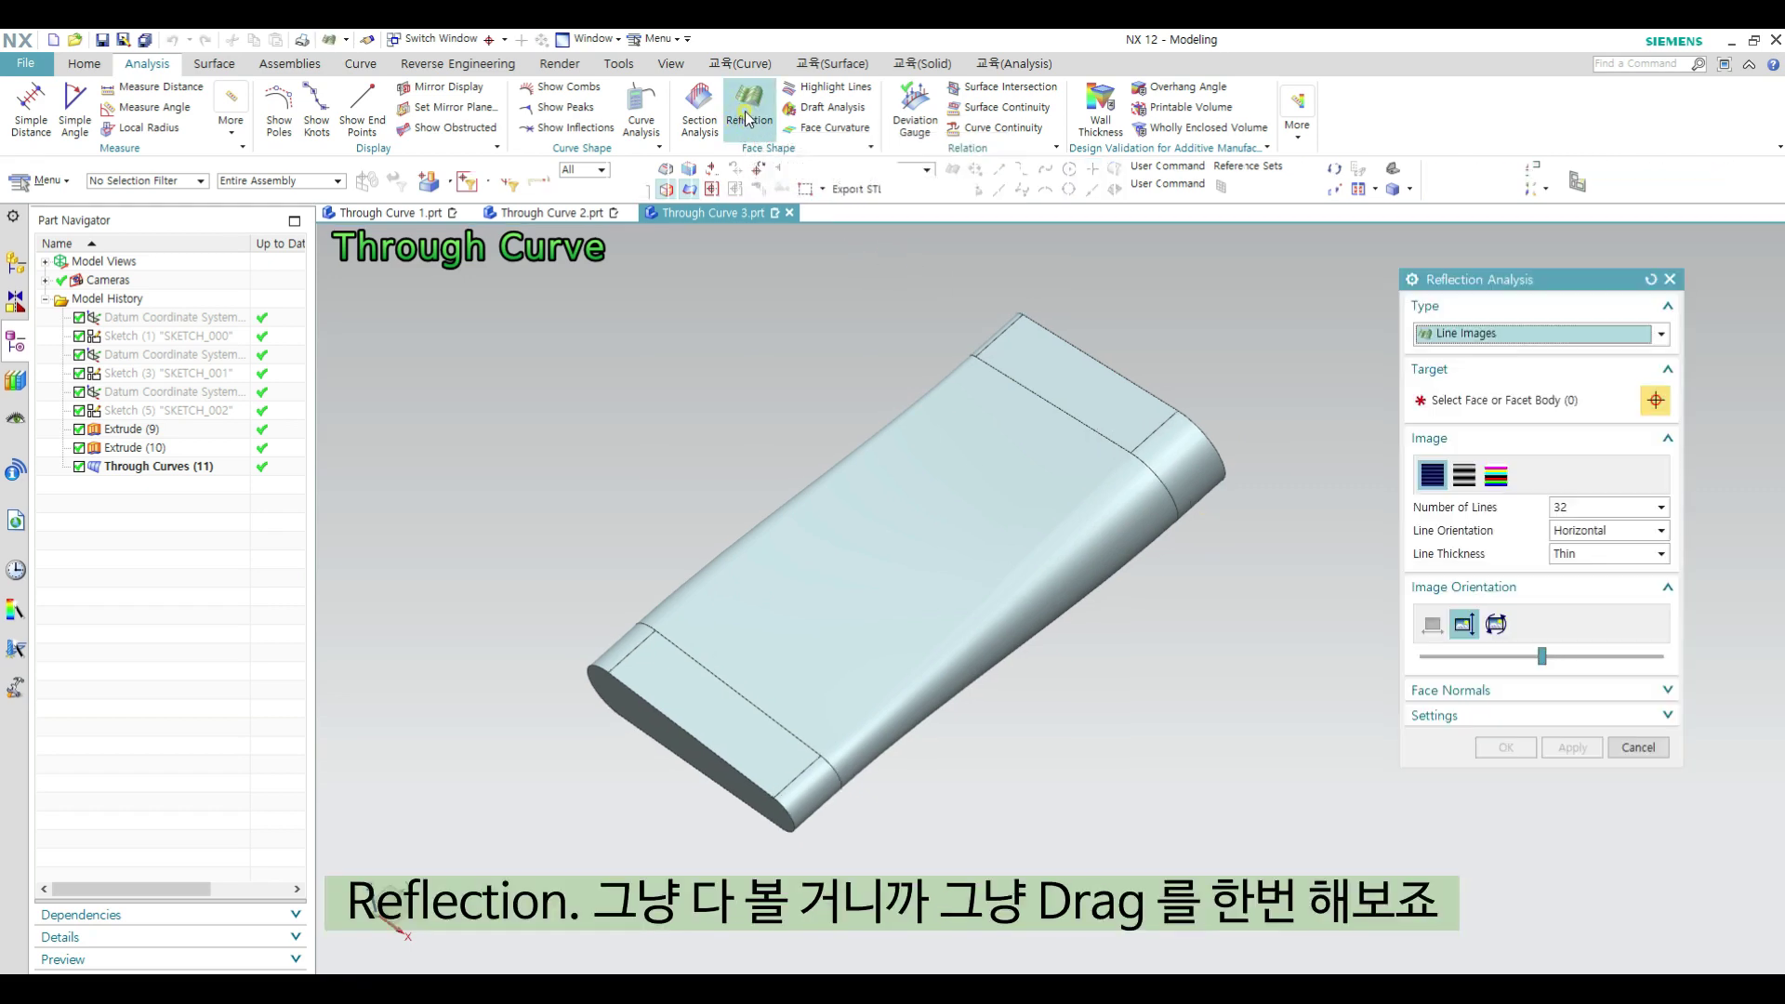
scroll(846, 625, down, 3)
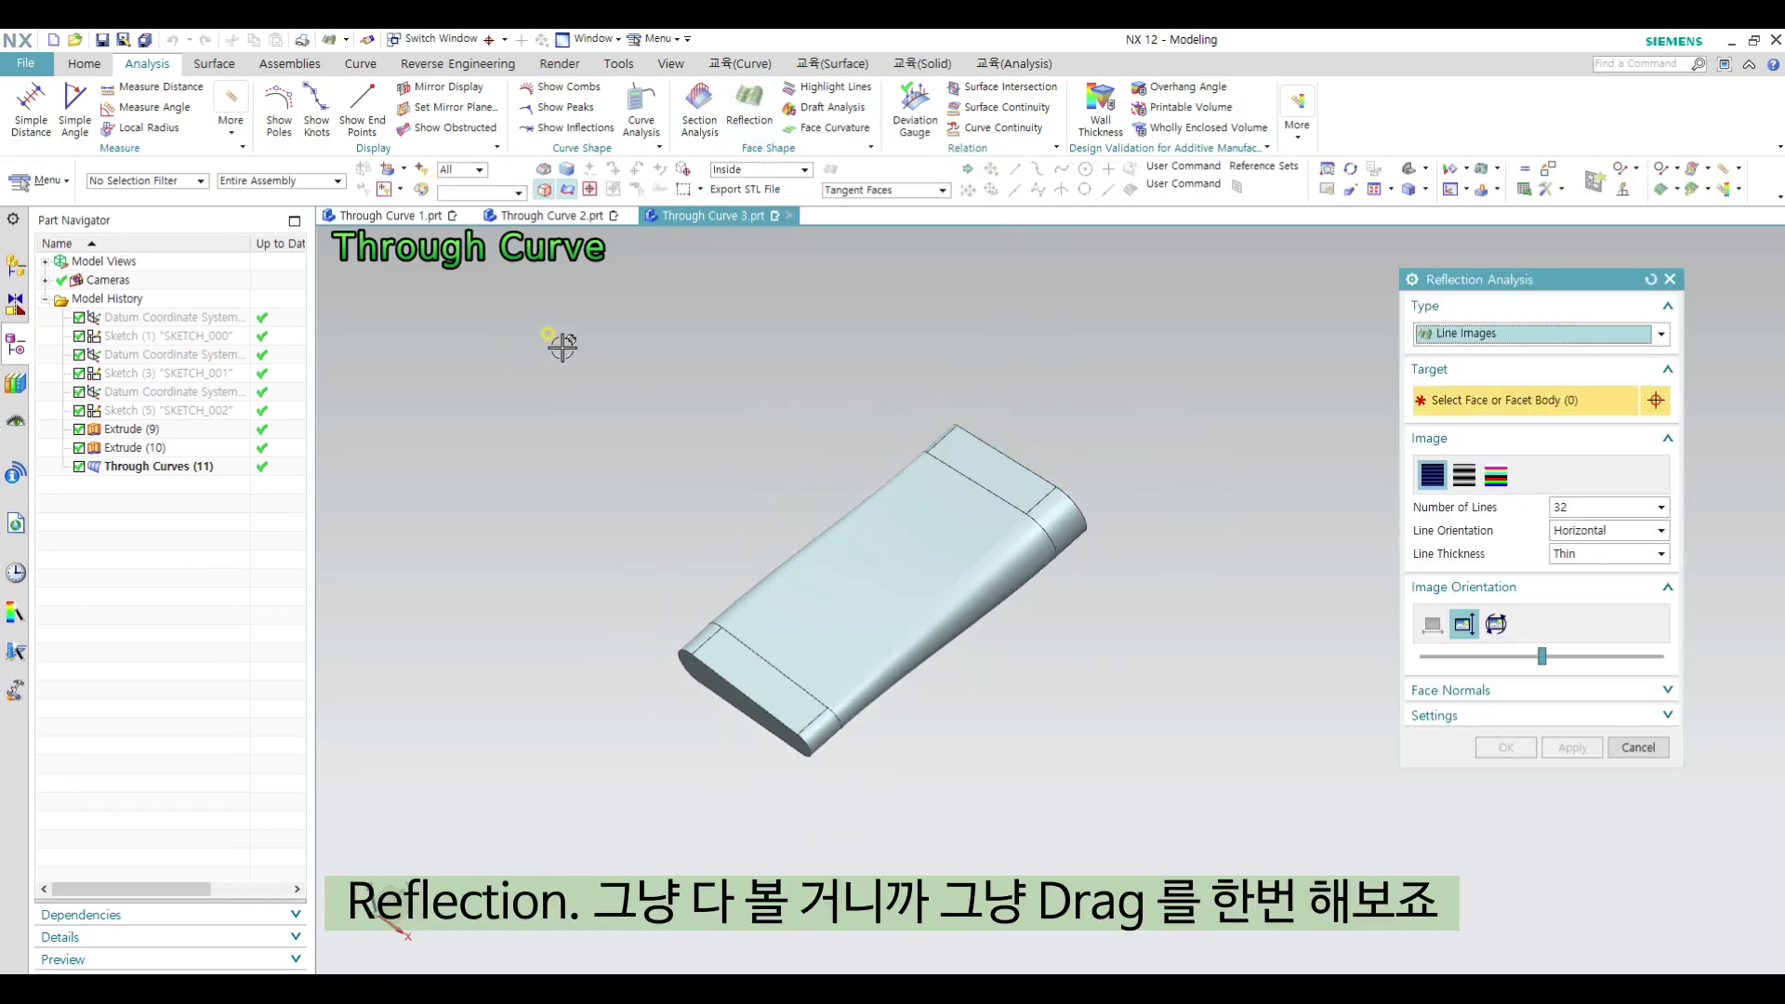
drag(536, 316, 1191, 850)
Step: Examine how the reflection lines run across the seams between the near extrusion and the Through Curves solid on both rounded sides
scroll(785, 645, up, 8)
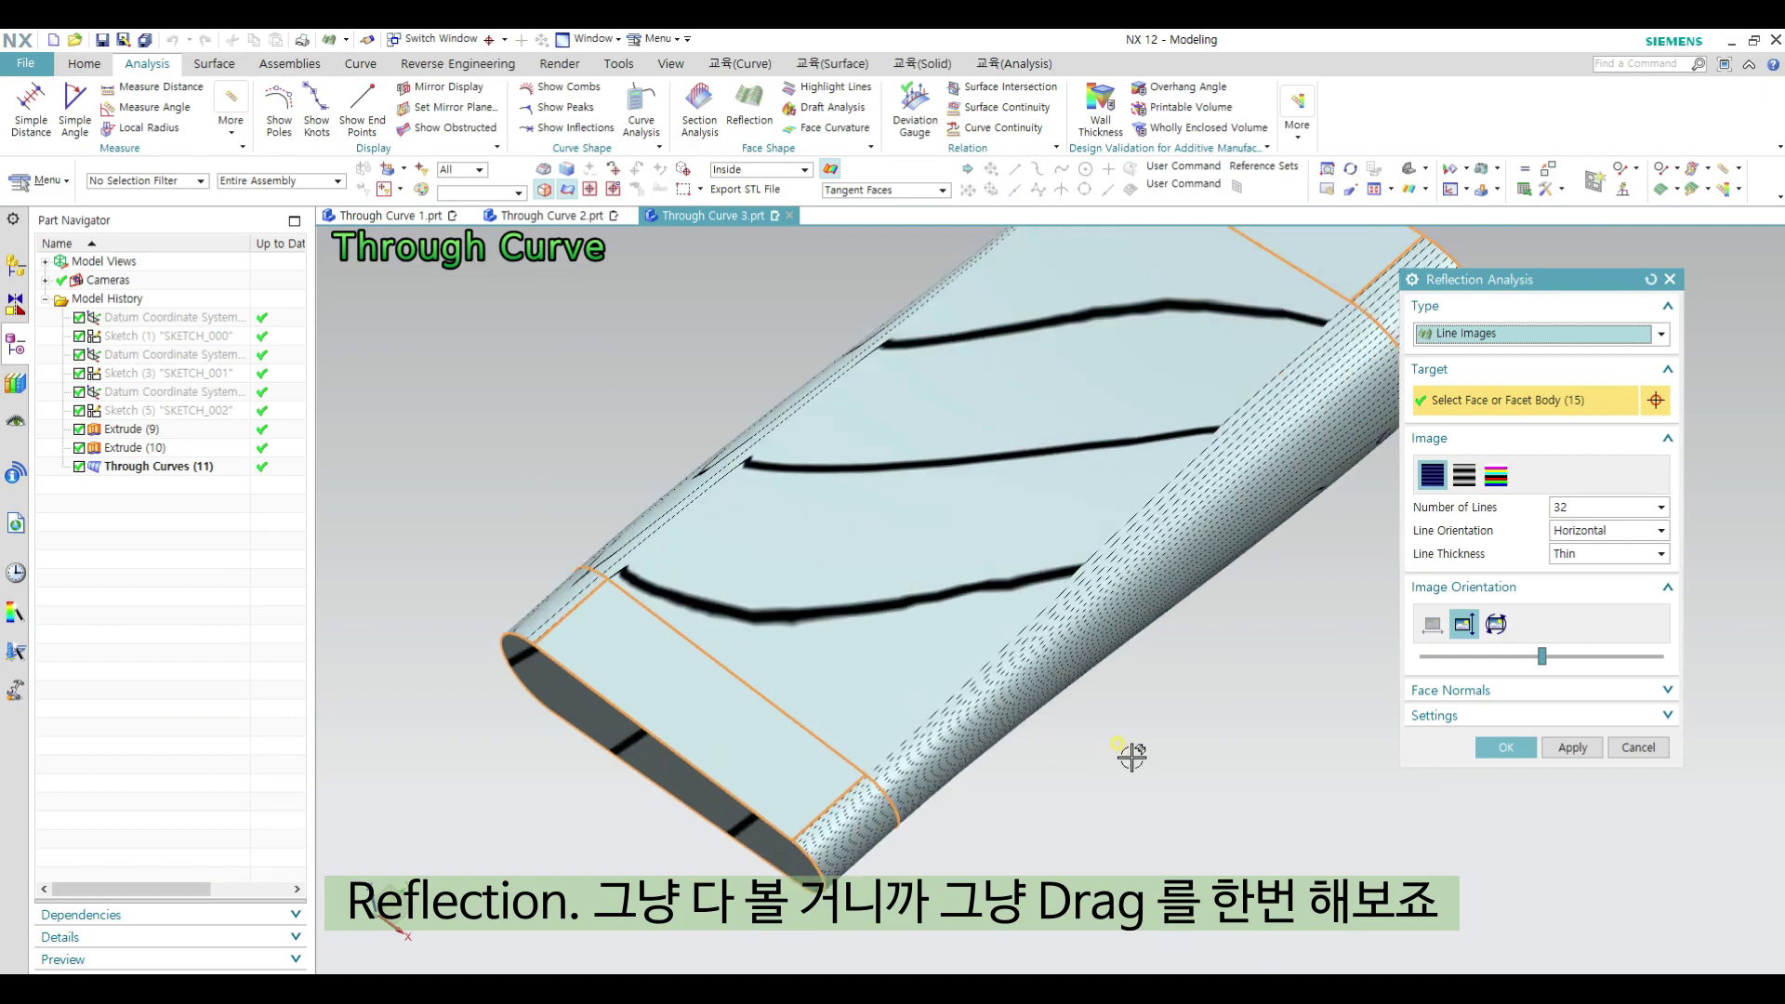
scroll(792, 790, up, 5)
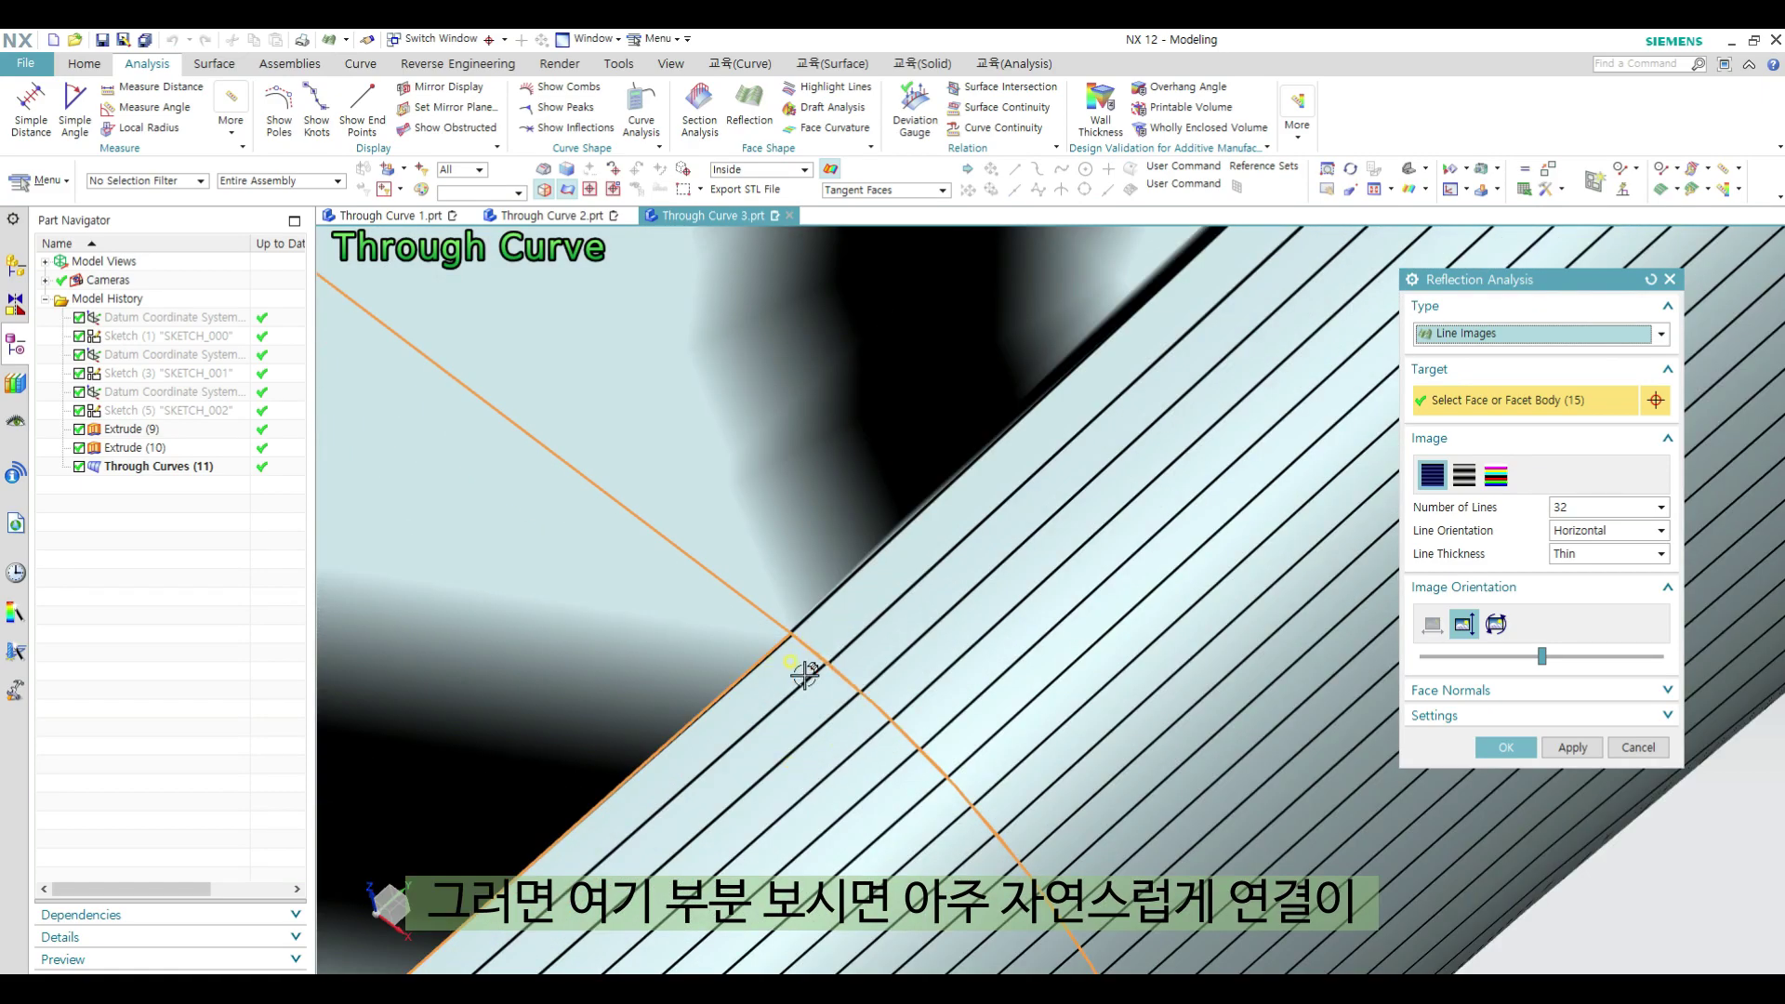
scroll(804, 675, up, 5)
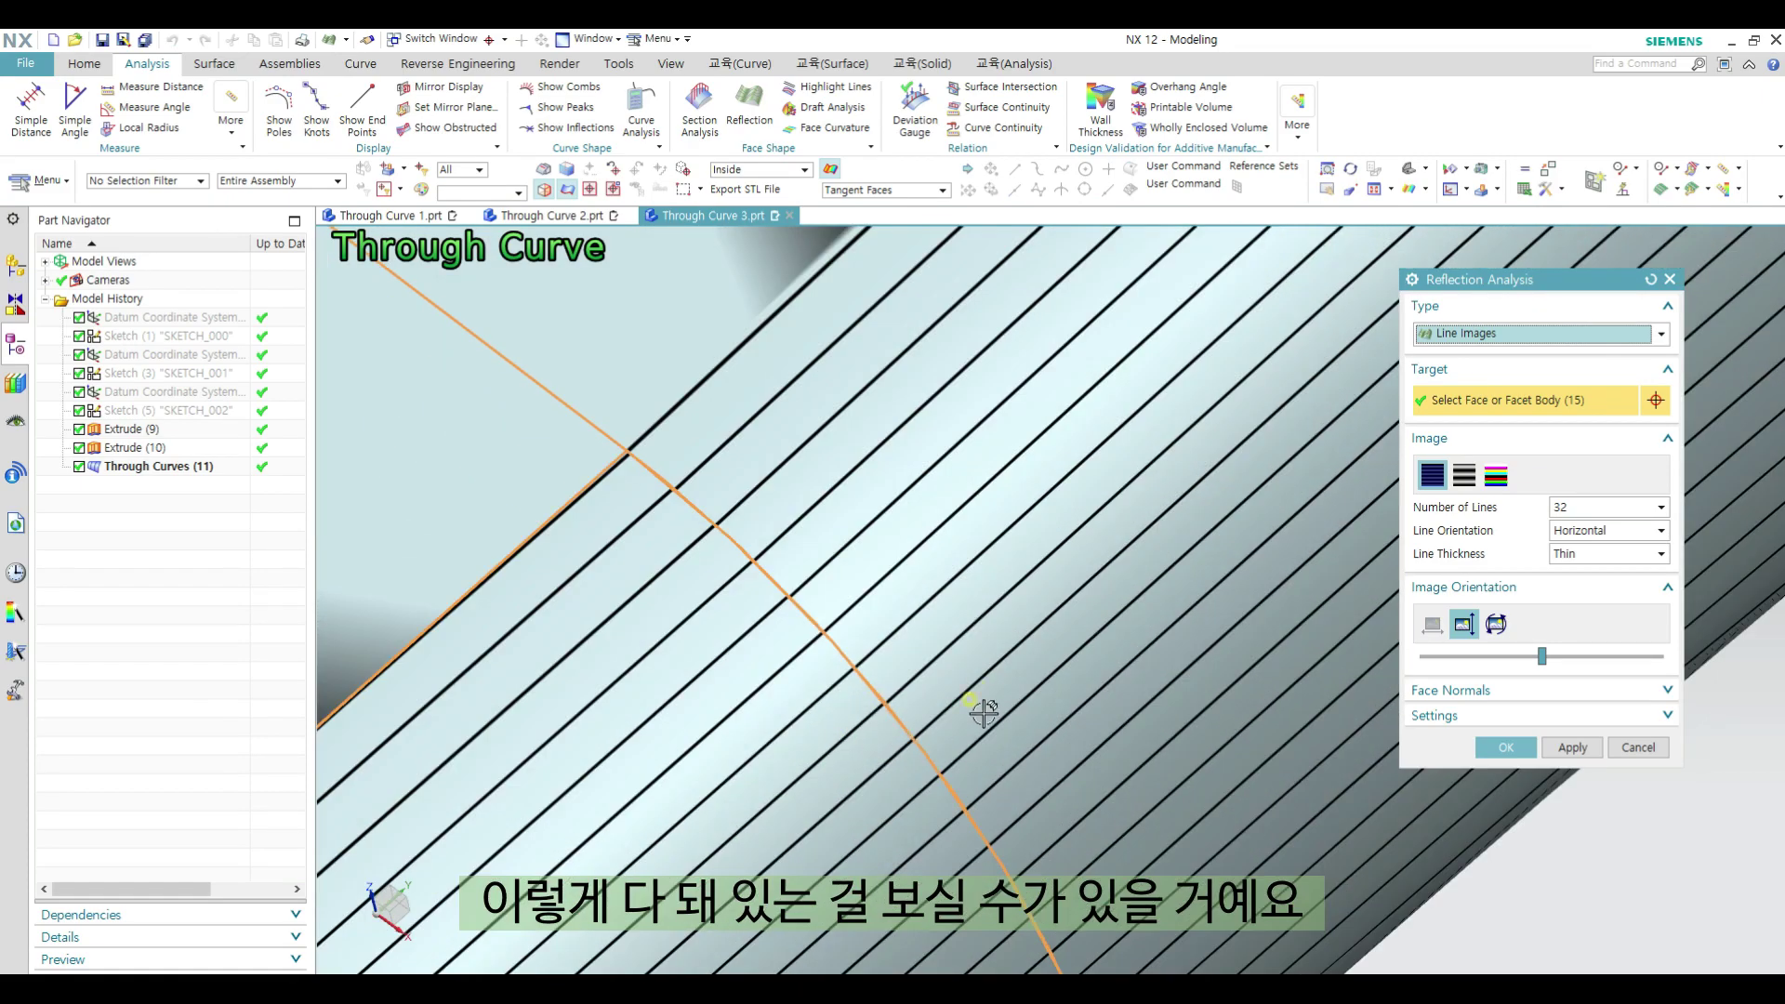
scroll(1030, 741, down, 10)
middle_drag(873, 589, 912, 678)
scroll(915, 681, up, 6)
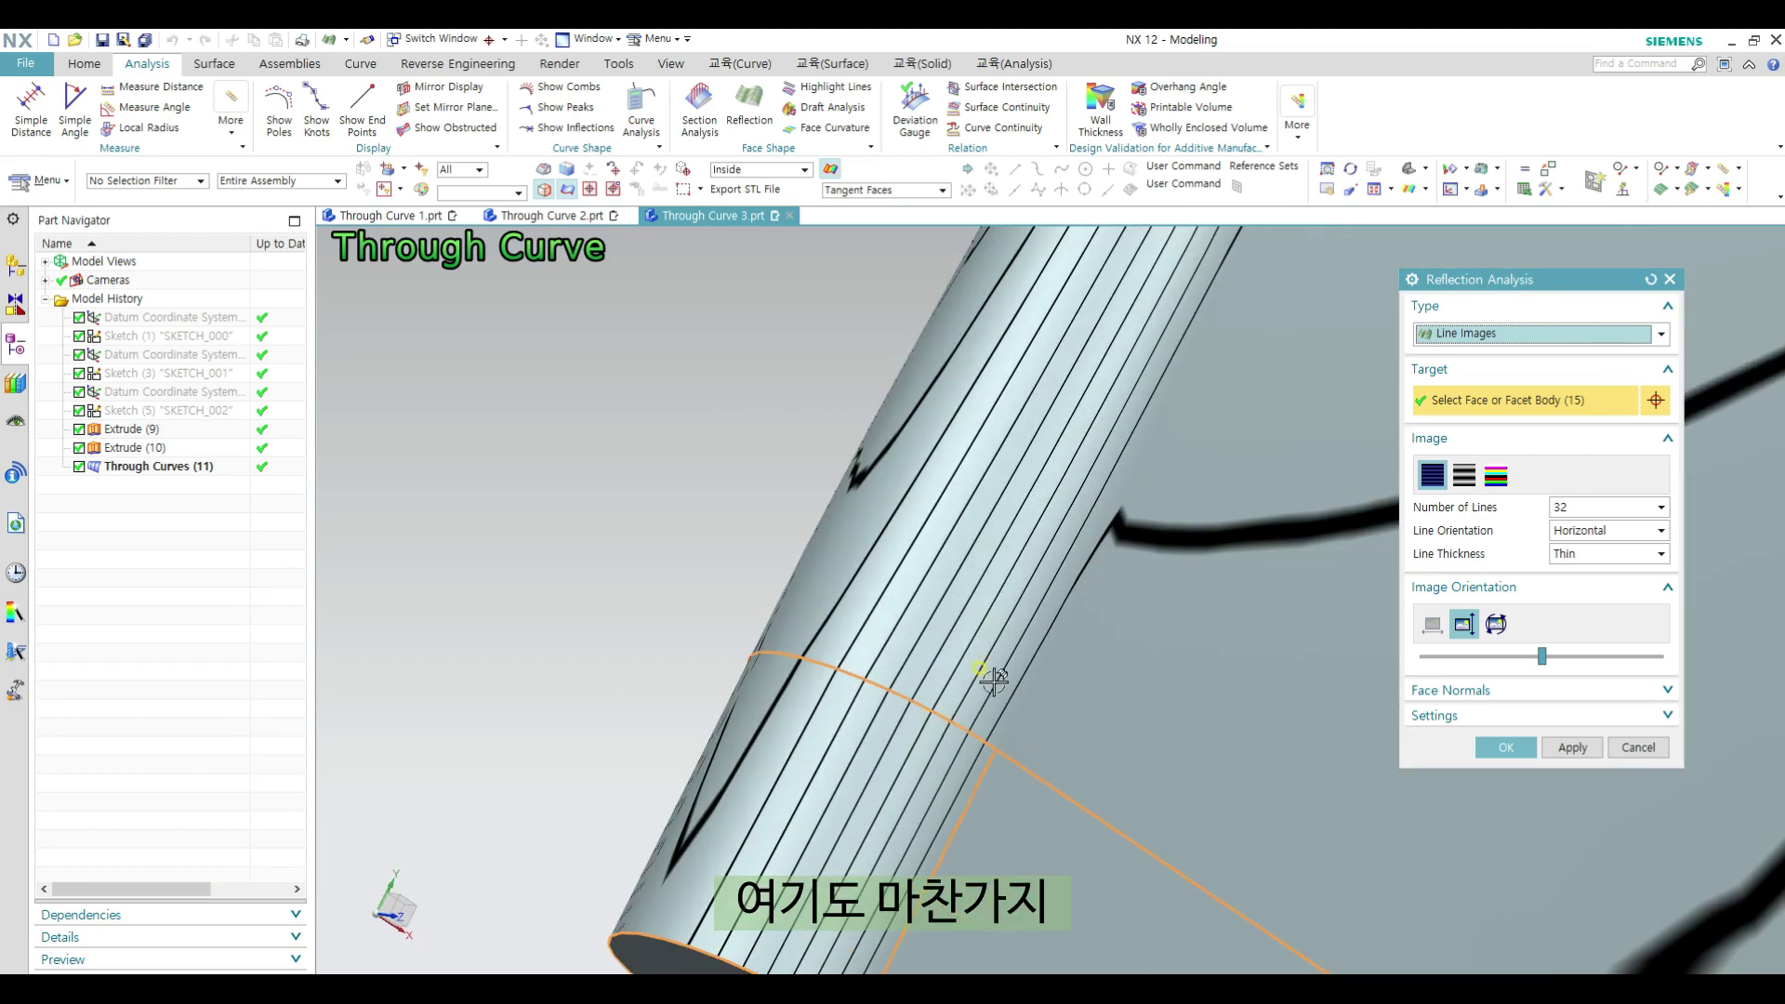
scroll(993, 681, down, 8)
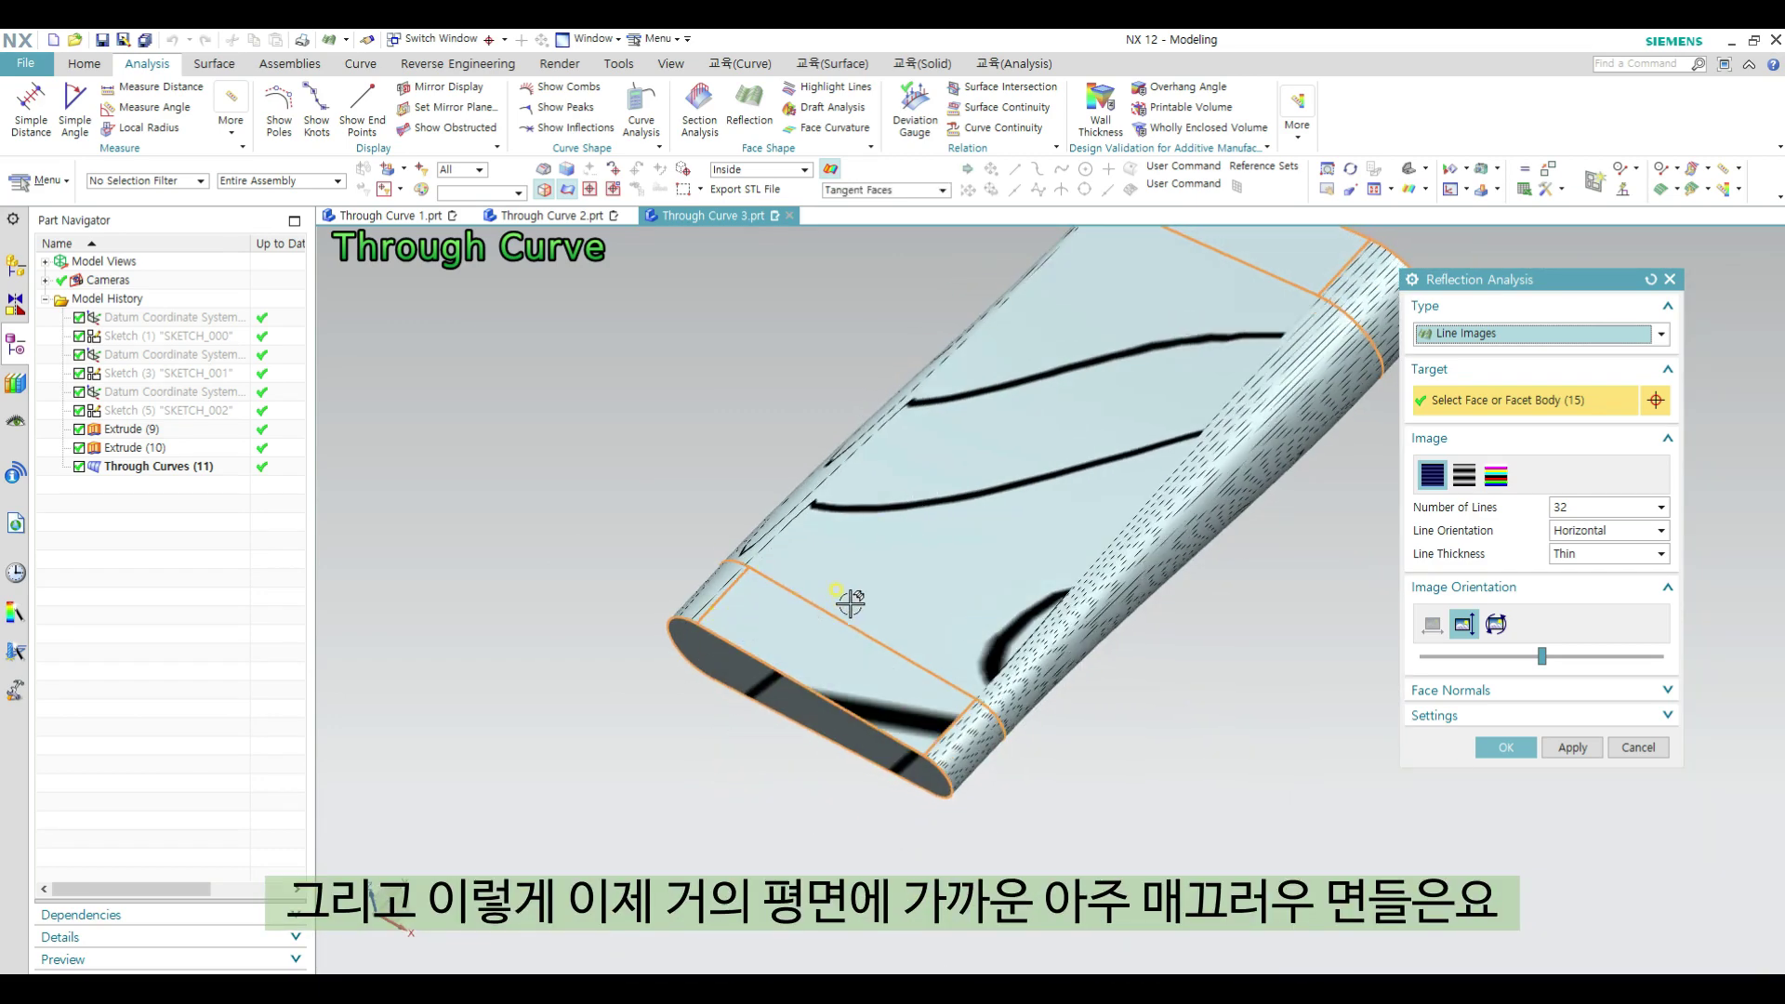
Step: Examine the reflection lines on the nearly flat broad face from several angles, and close the Reflection analysis without applying it
scroll(985, 594, up, 2)
scroll(860, 569, down, 5)
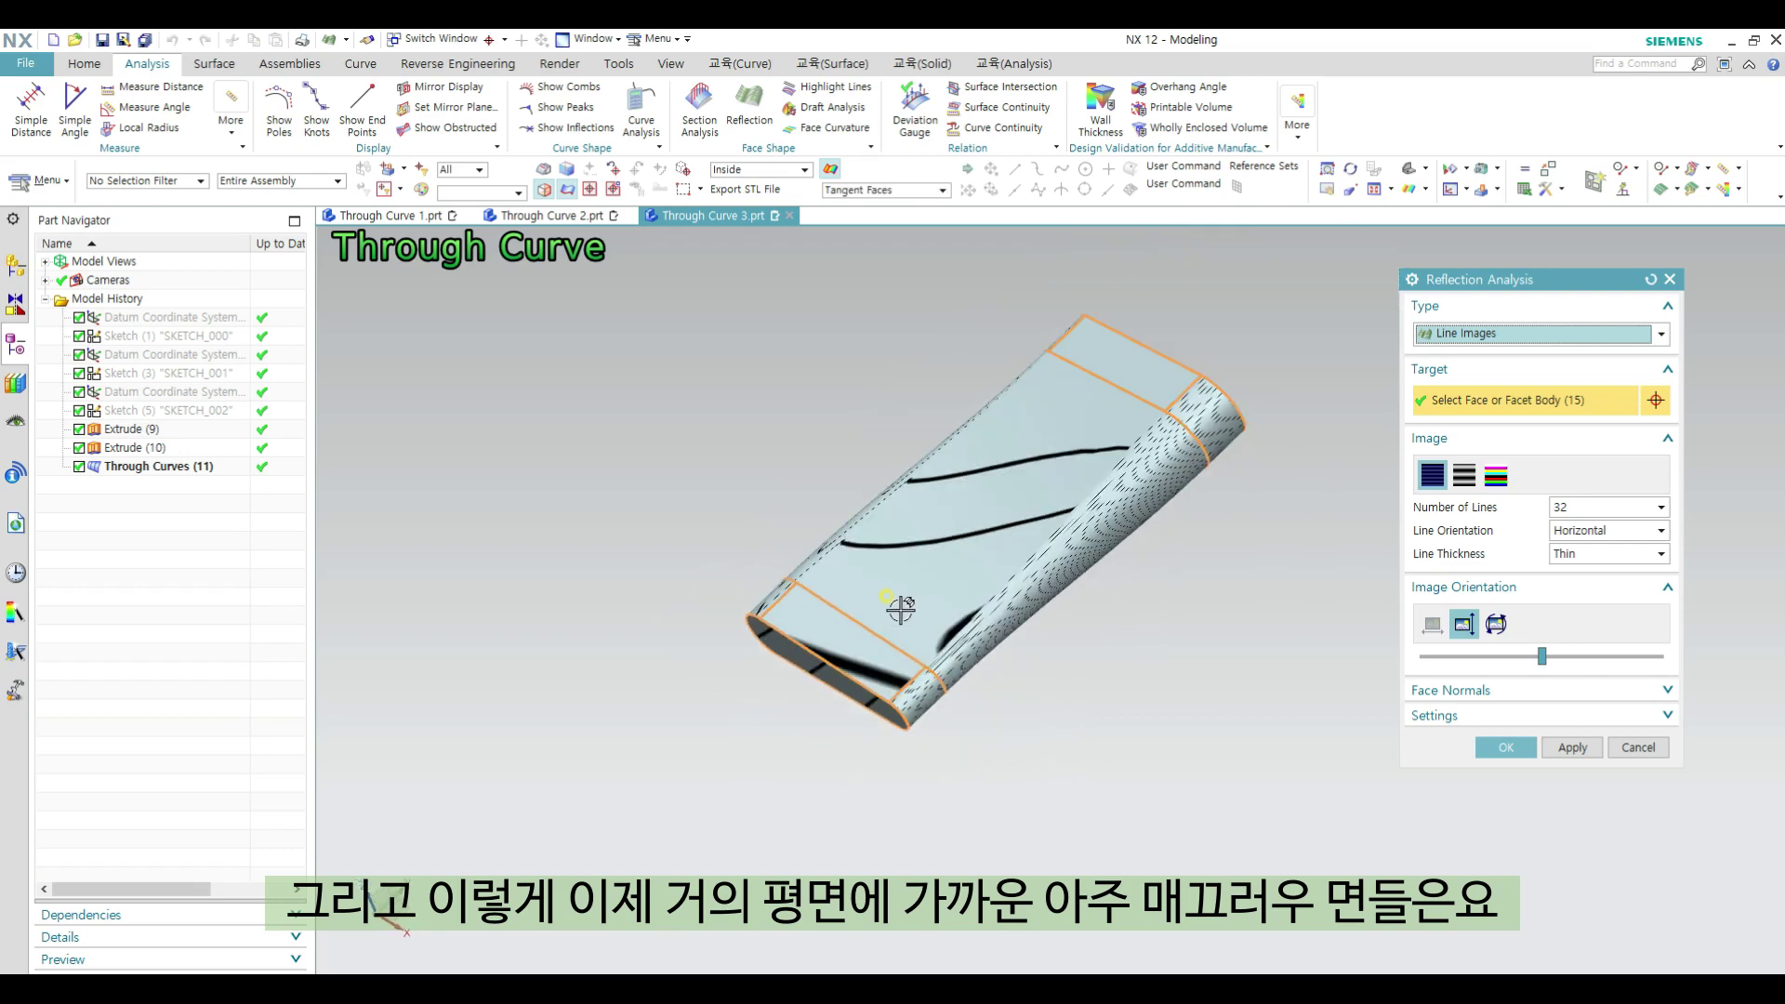
scroll(912, 679, up, 6)
middle_drag(1039, 642, 1052, 674)
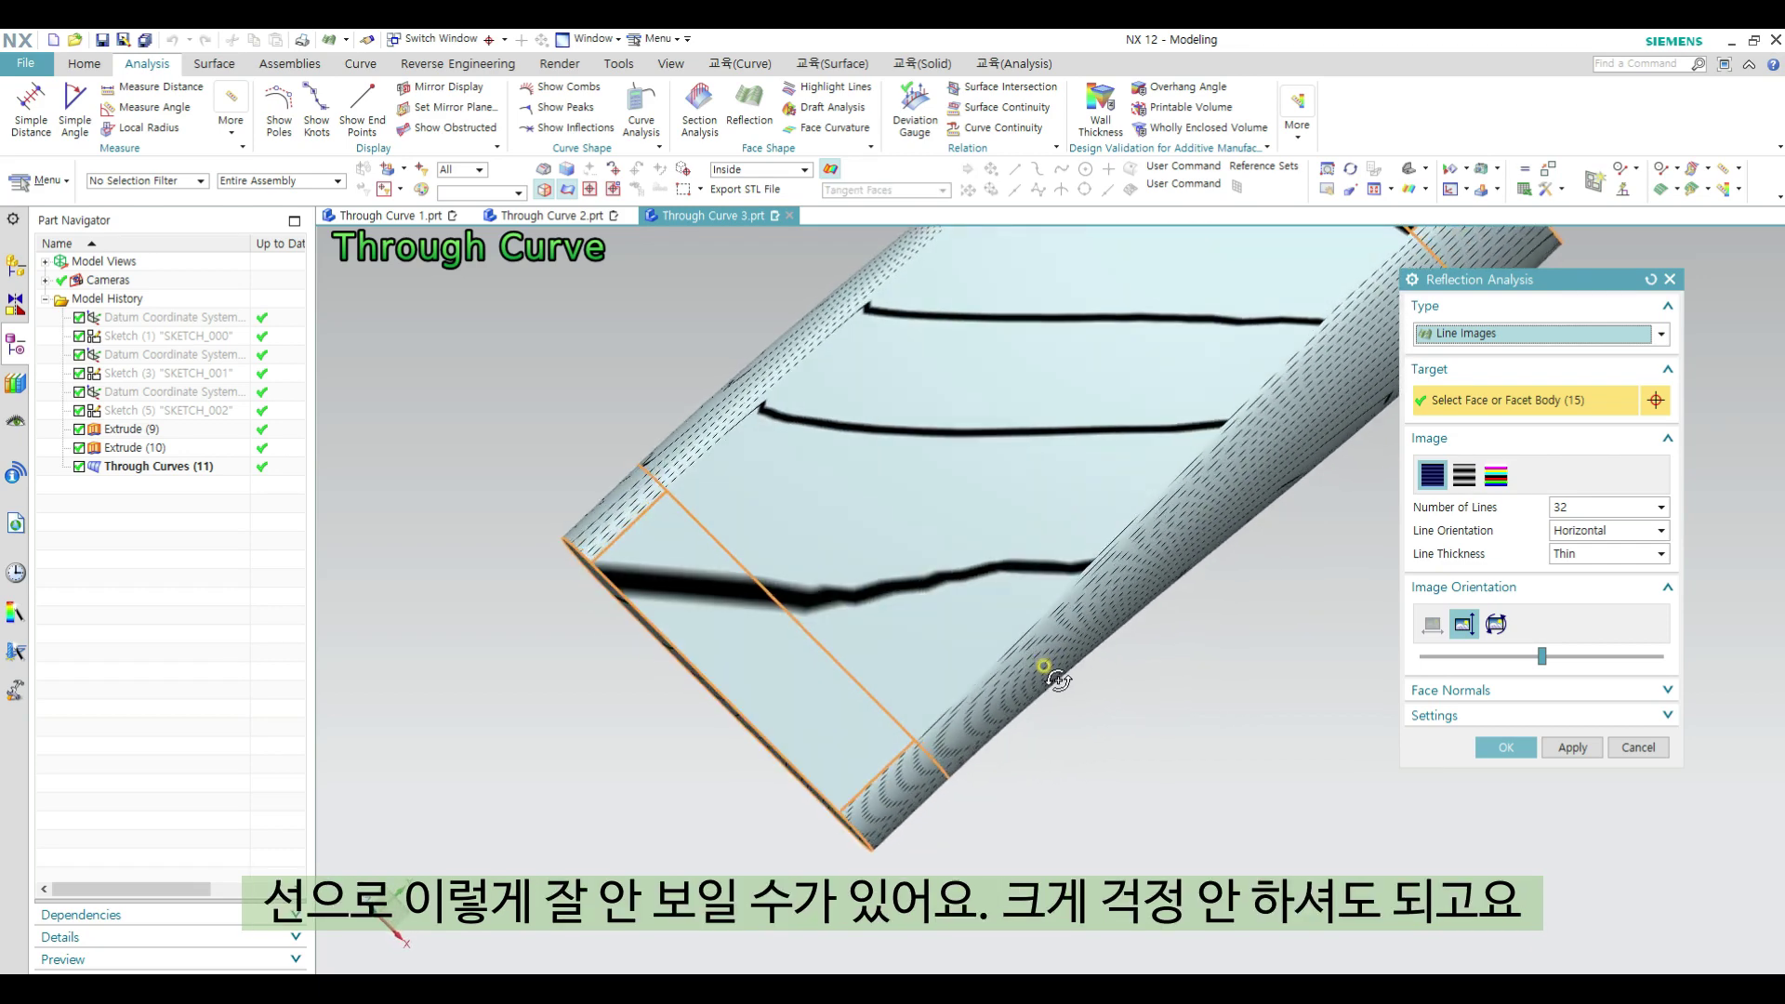
scroll(823, 602, up, 1)
scroll(822, 602, down, 5)
middle_drag(868, 657, 827, 669)
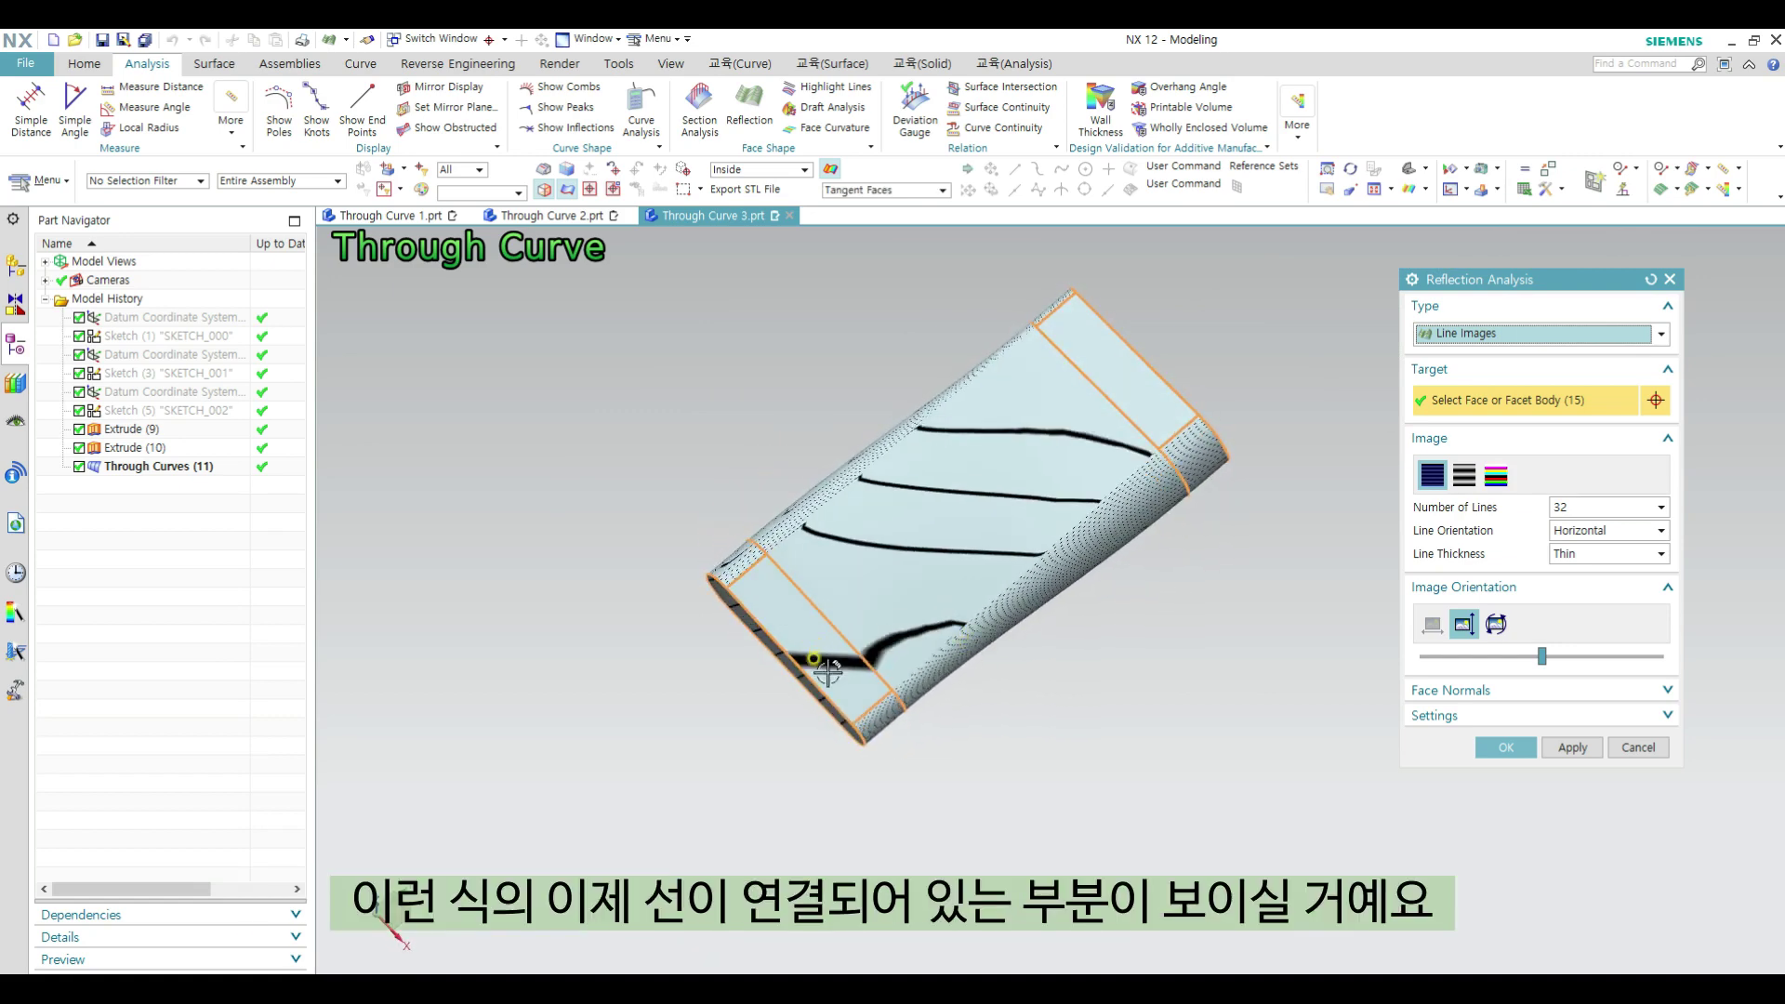
middle_drag(852, 580, 935, 628)
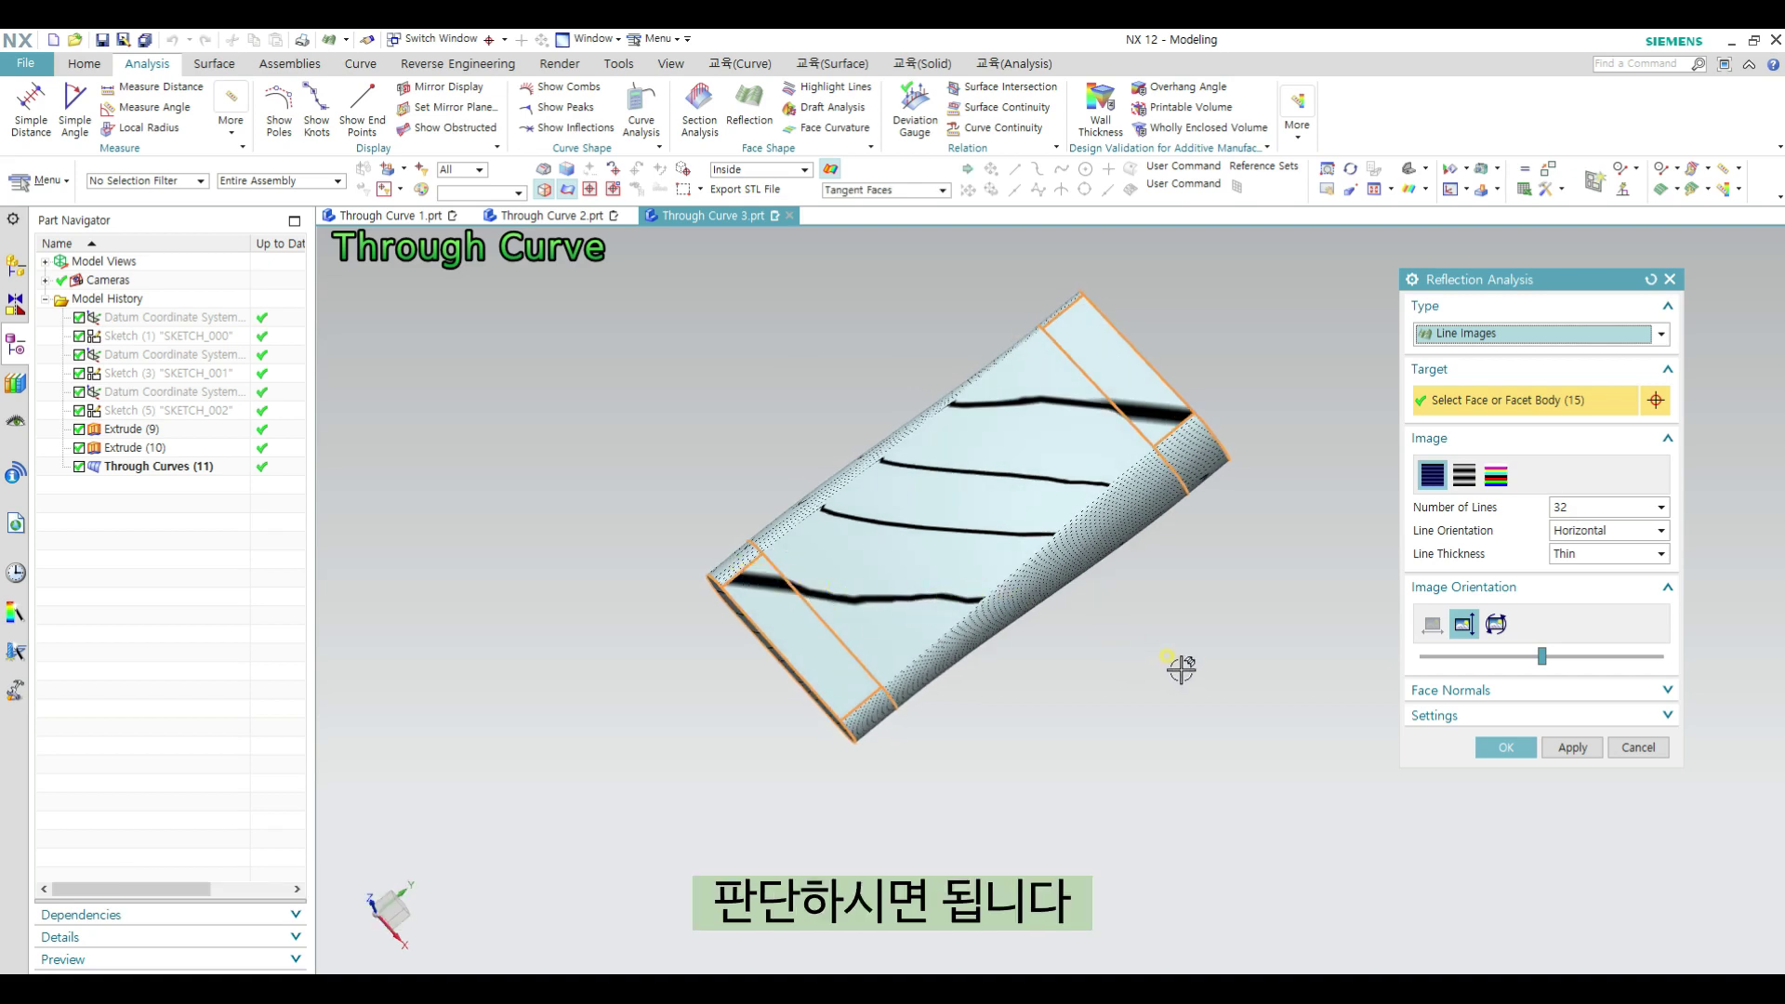
key(Escape)
middle_drag(1165, 670, 1133, 708)
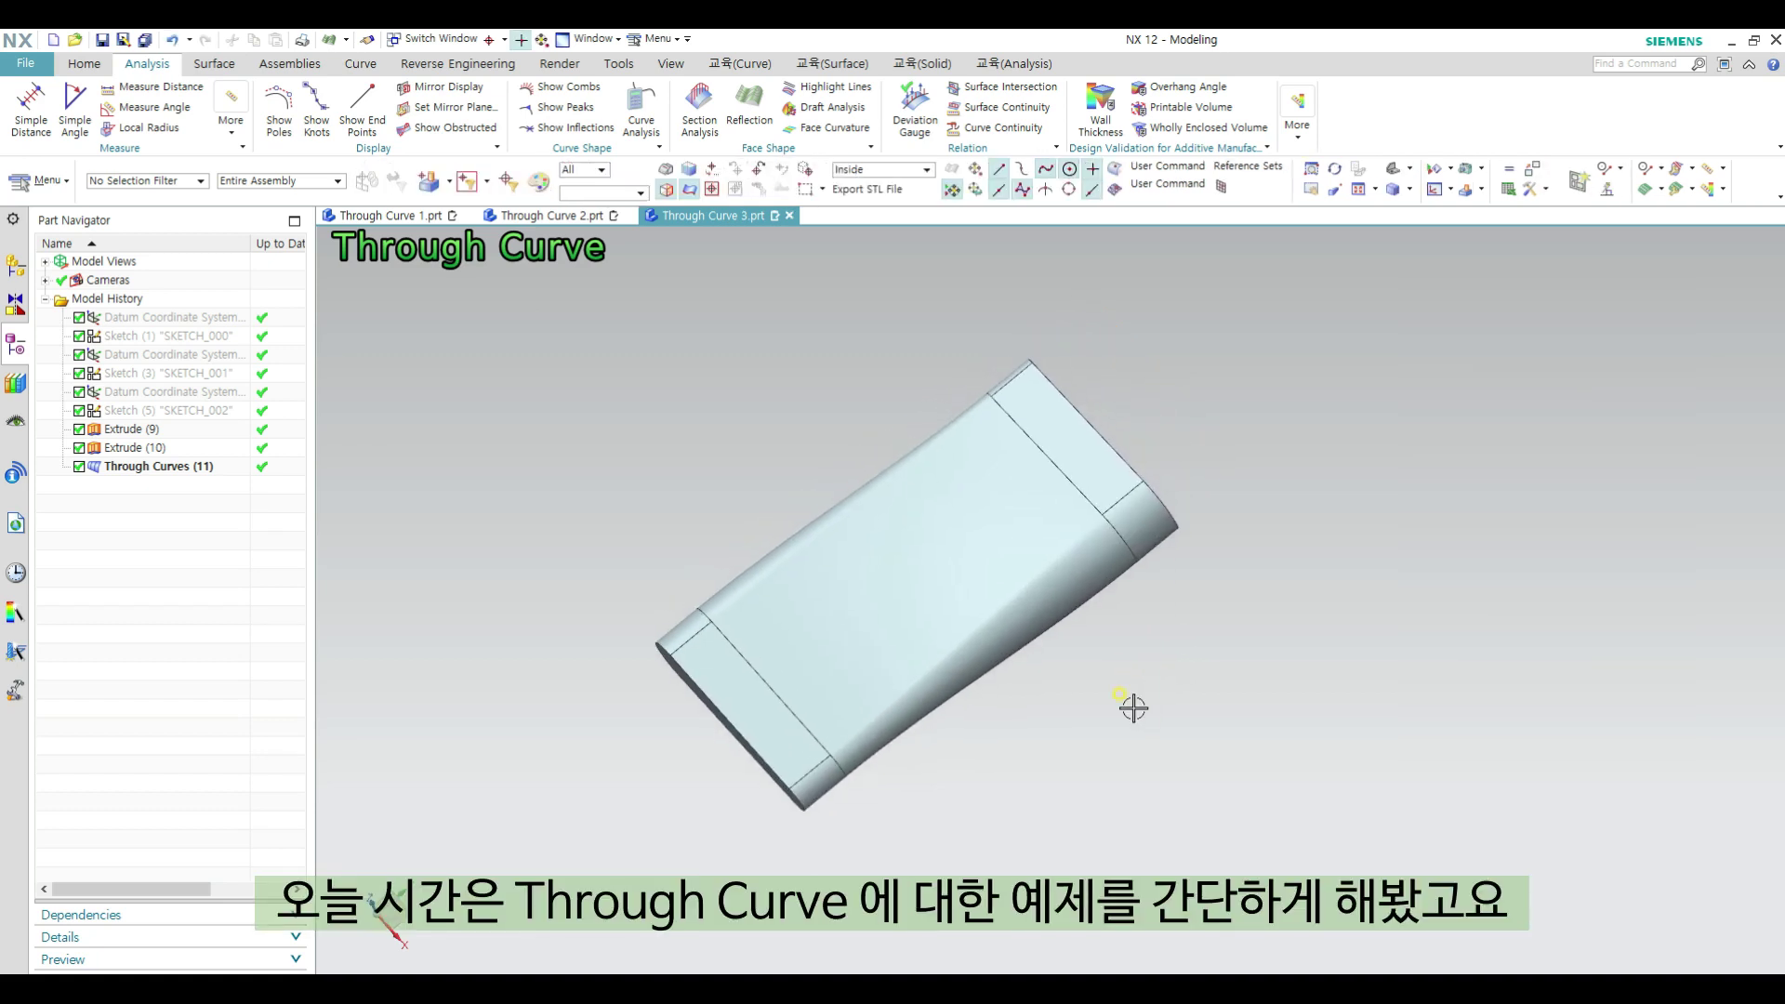